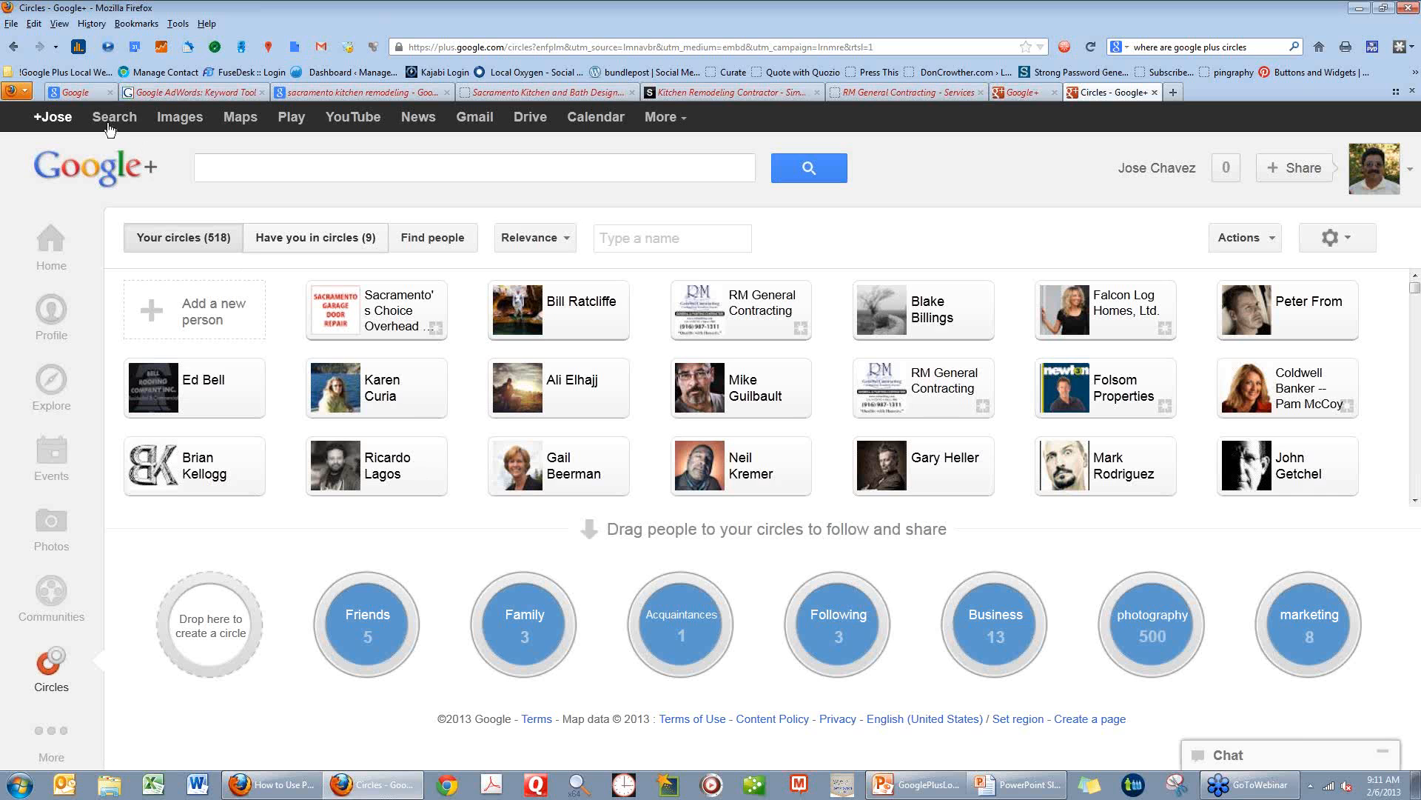
Search Google for "google keyword tool" and open the Google Adwords Keyword Tool result.
click(74, 94)
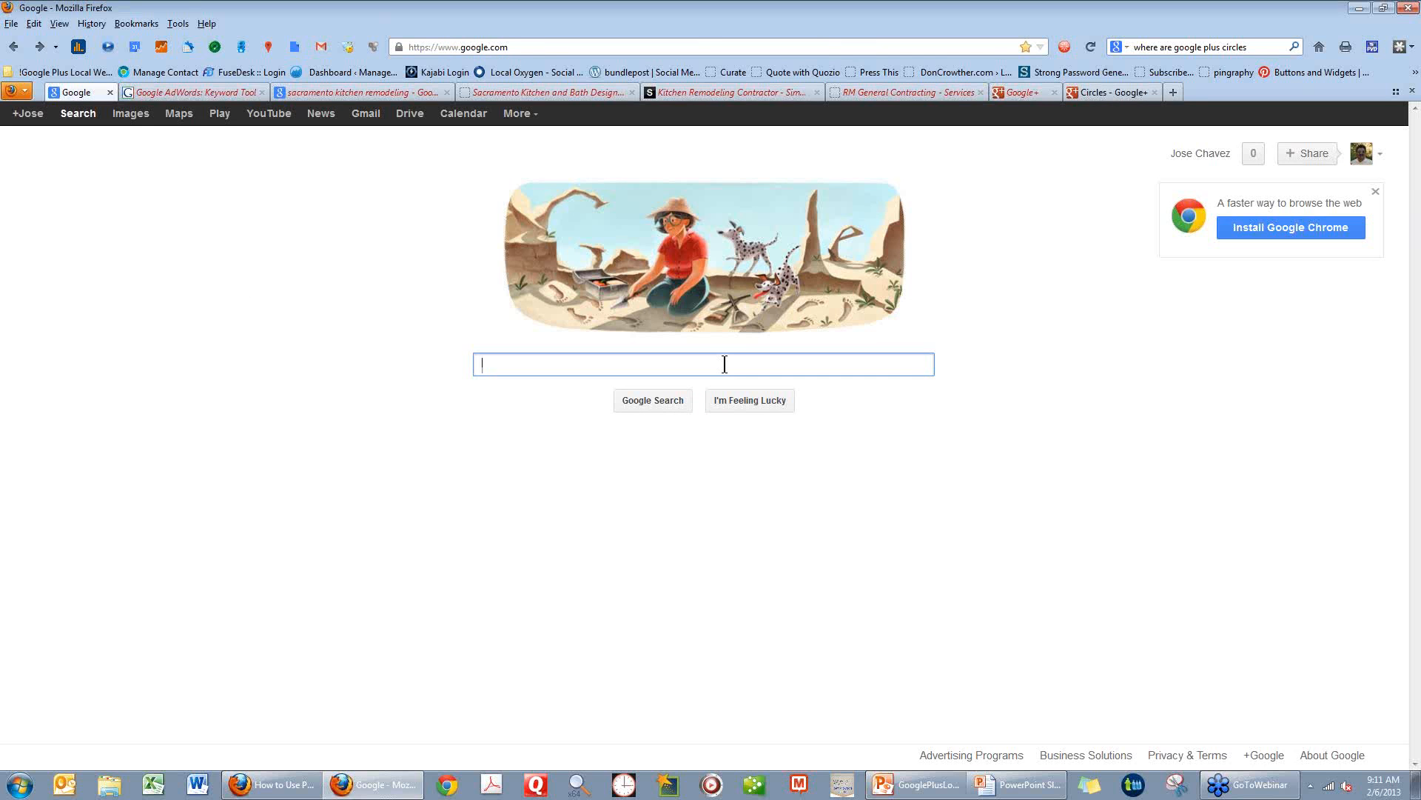
text(Goog)
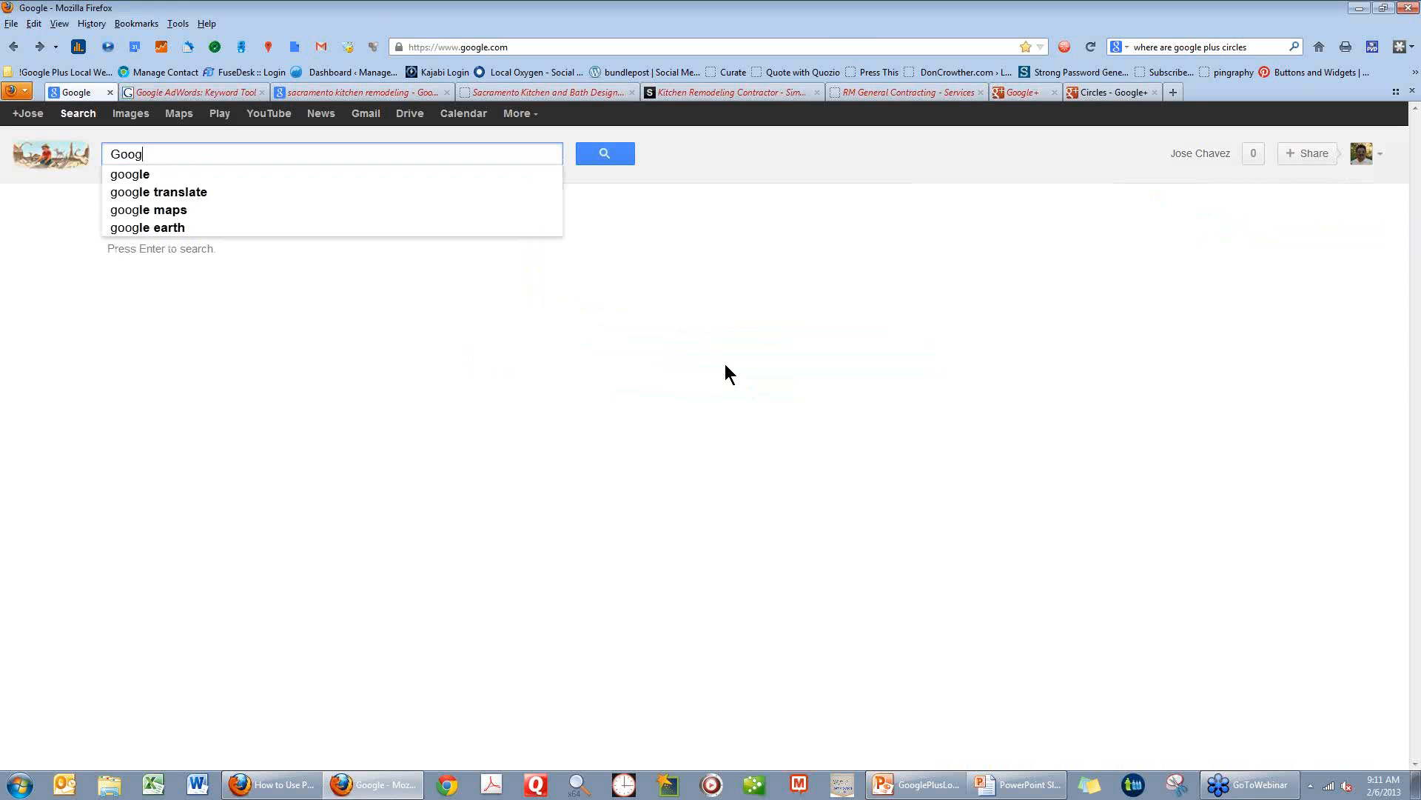
text(le Key)
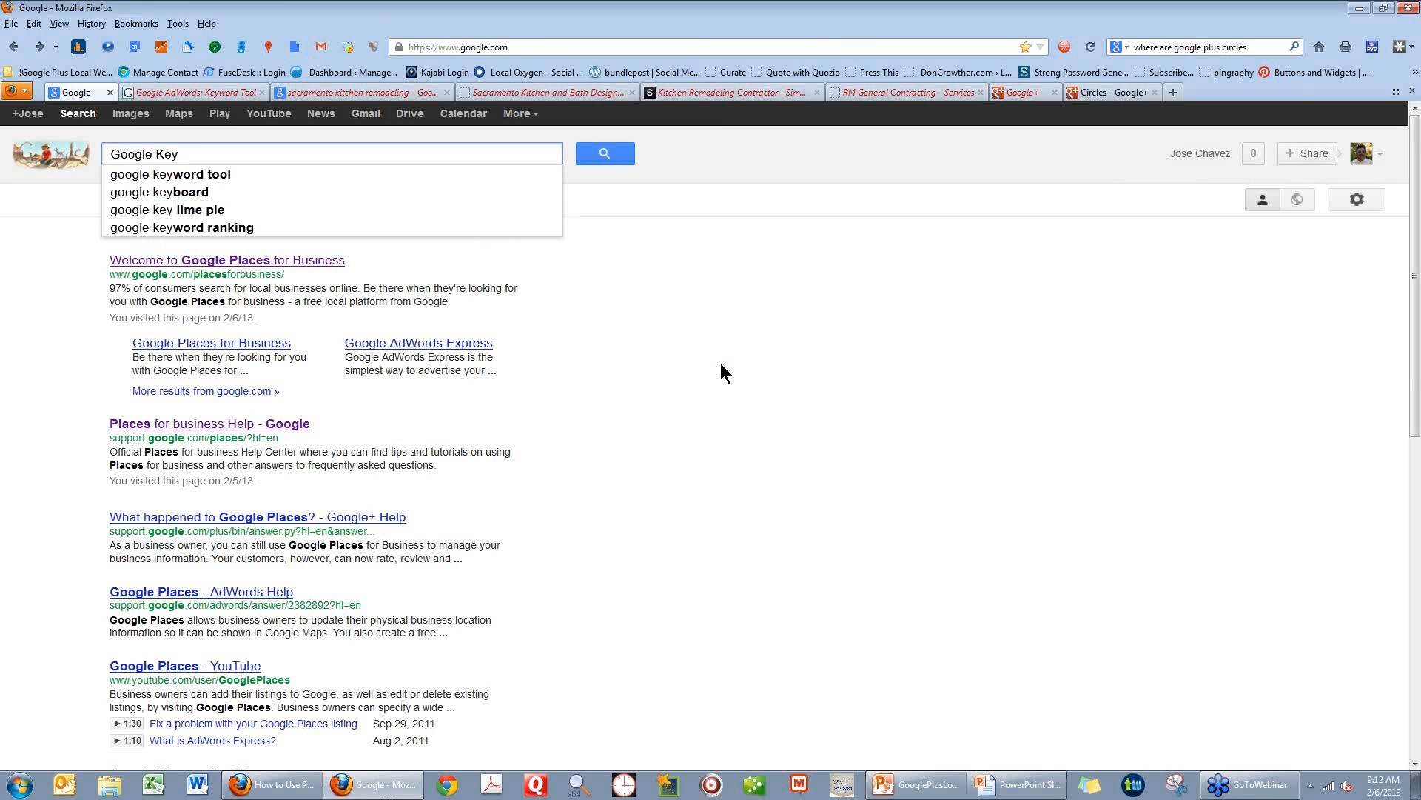
click(220, 176)
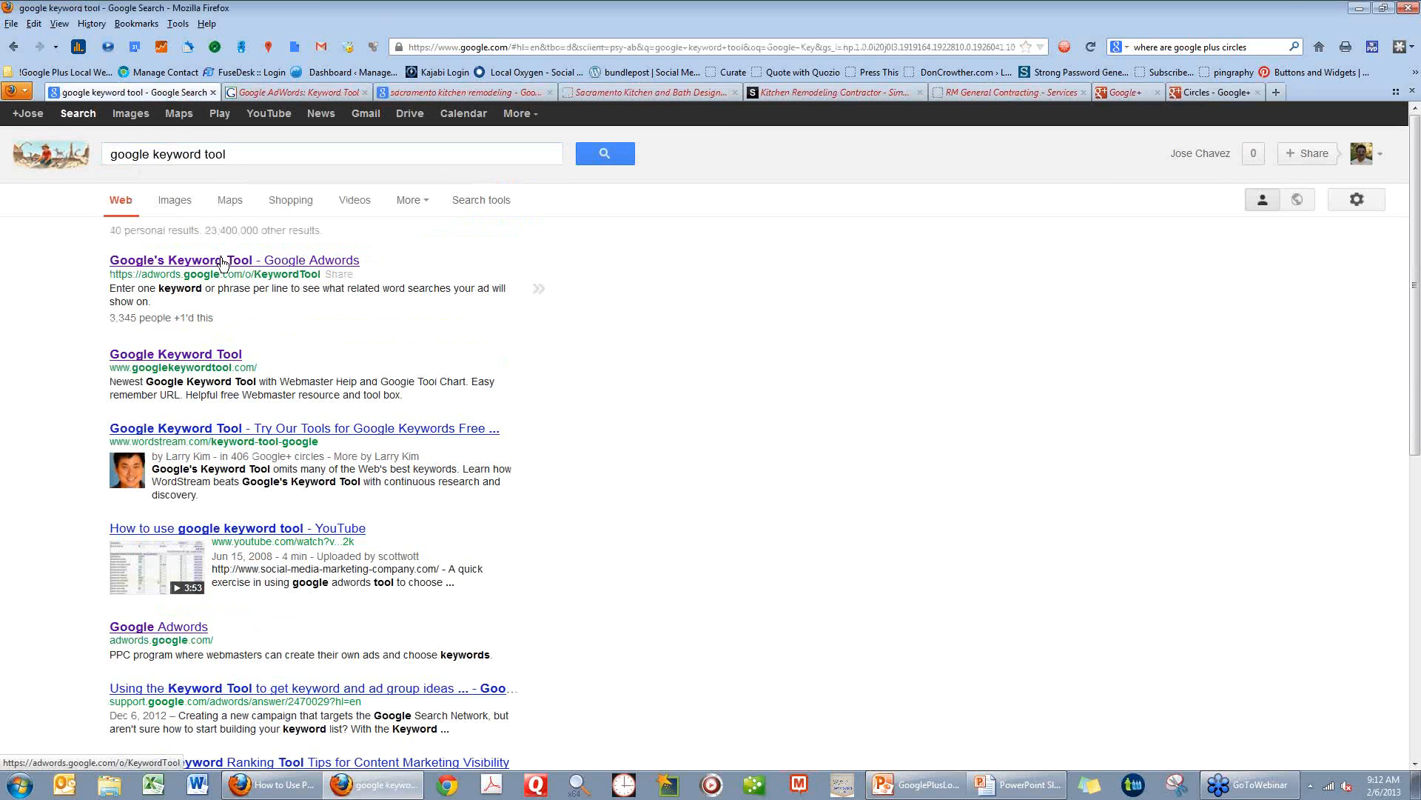
click(224, 260)
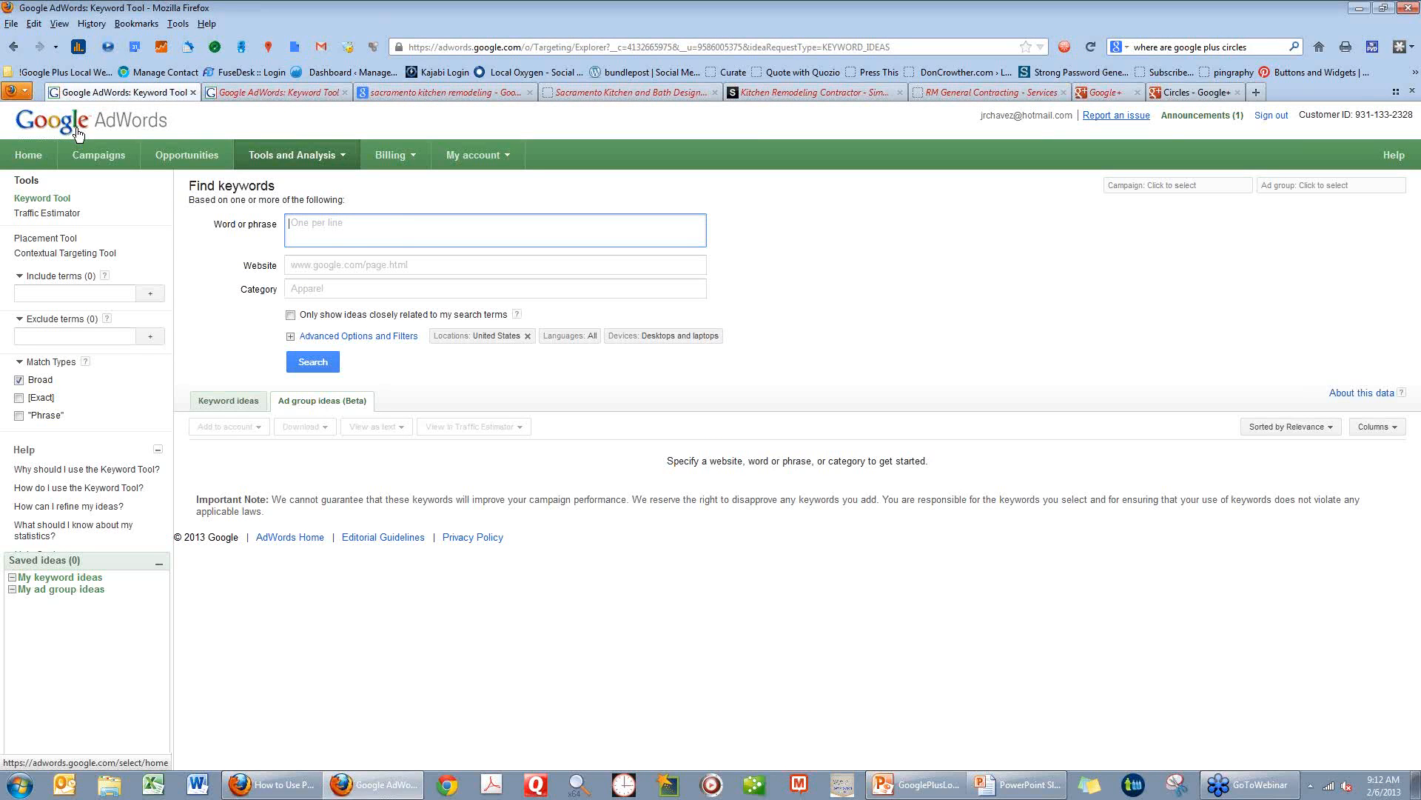
Enlarge the Keyword Tool page and search for keyword ideas for "builders" and "Sacramento builder".
click(307, 157)
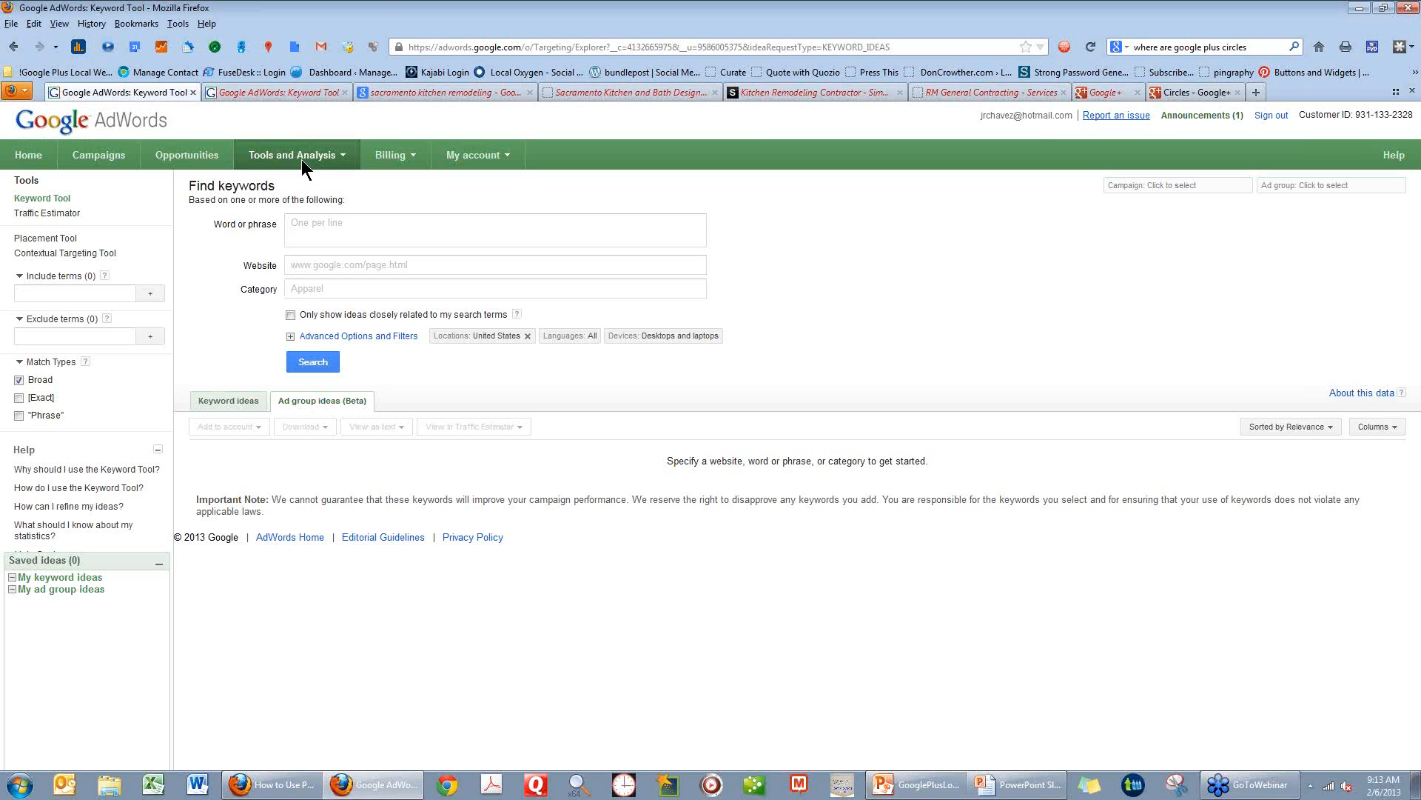
click(320, 226)
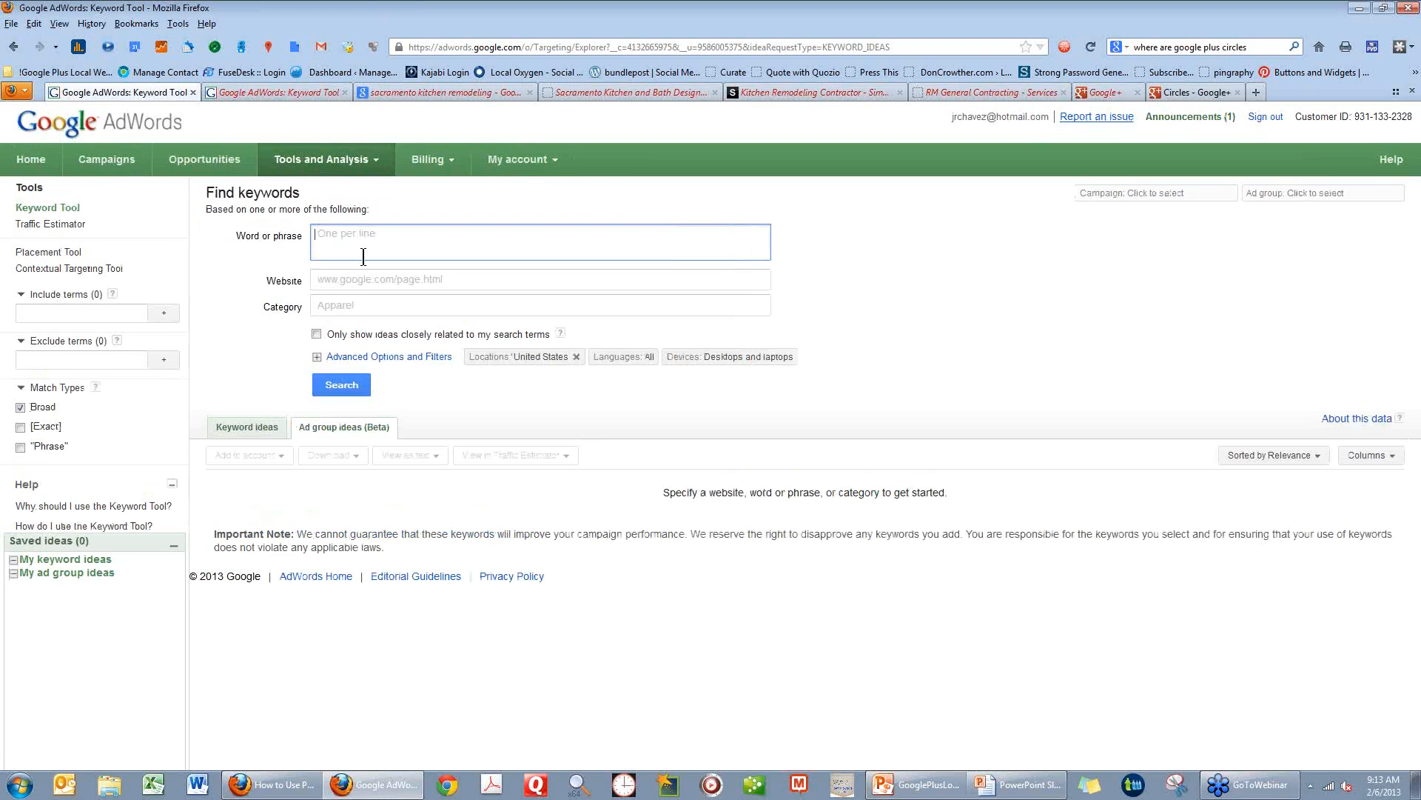
key(ctrl+plus)
key(ctrl+plus)
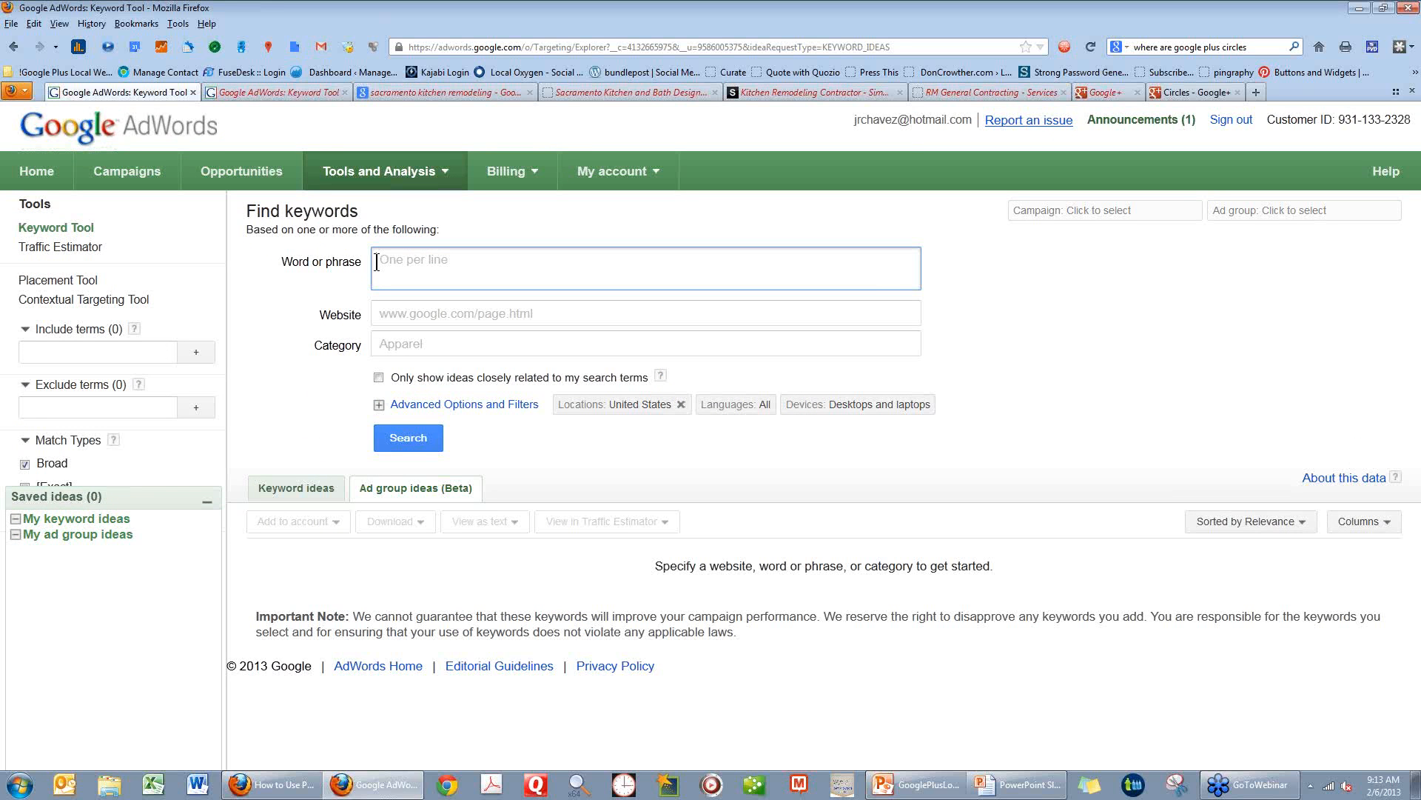
text(builders)
key(Return)
text(Sacramento)
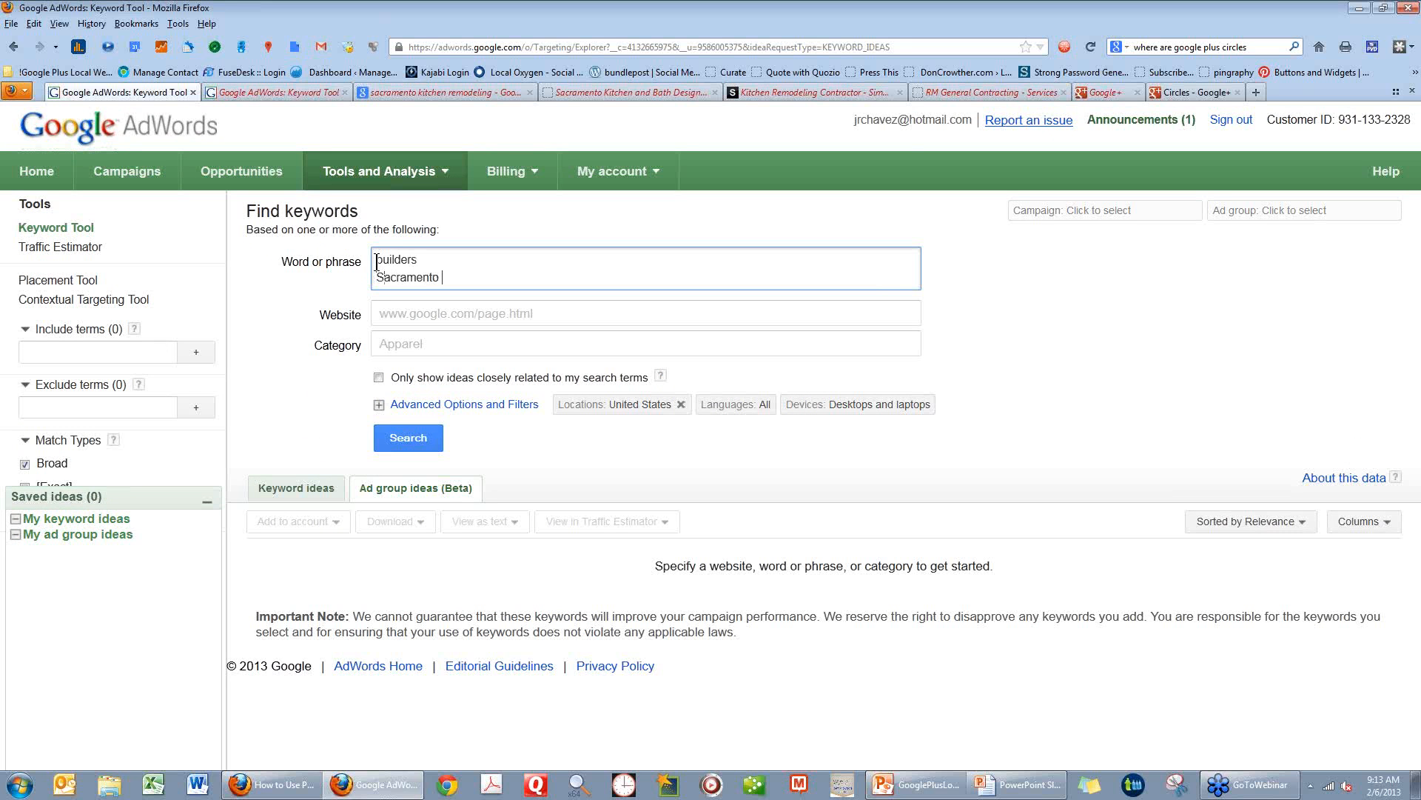
text( builder)
click(412, 447)
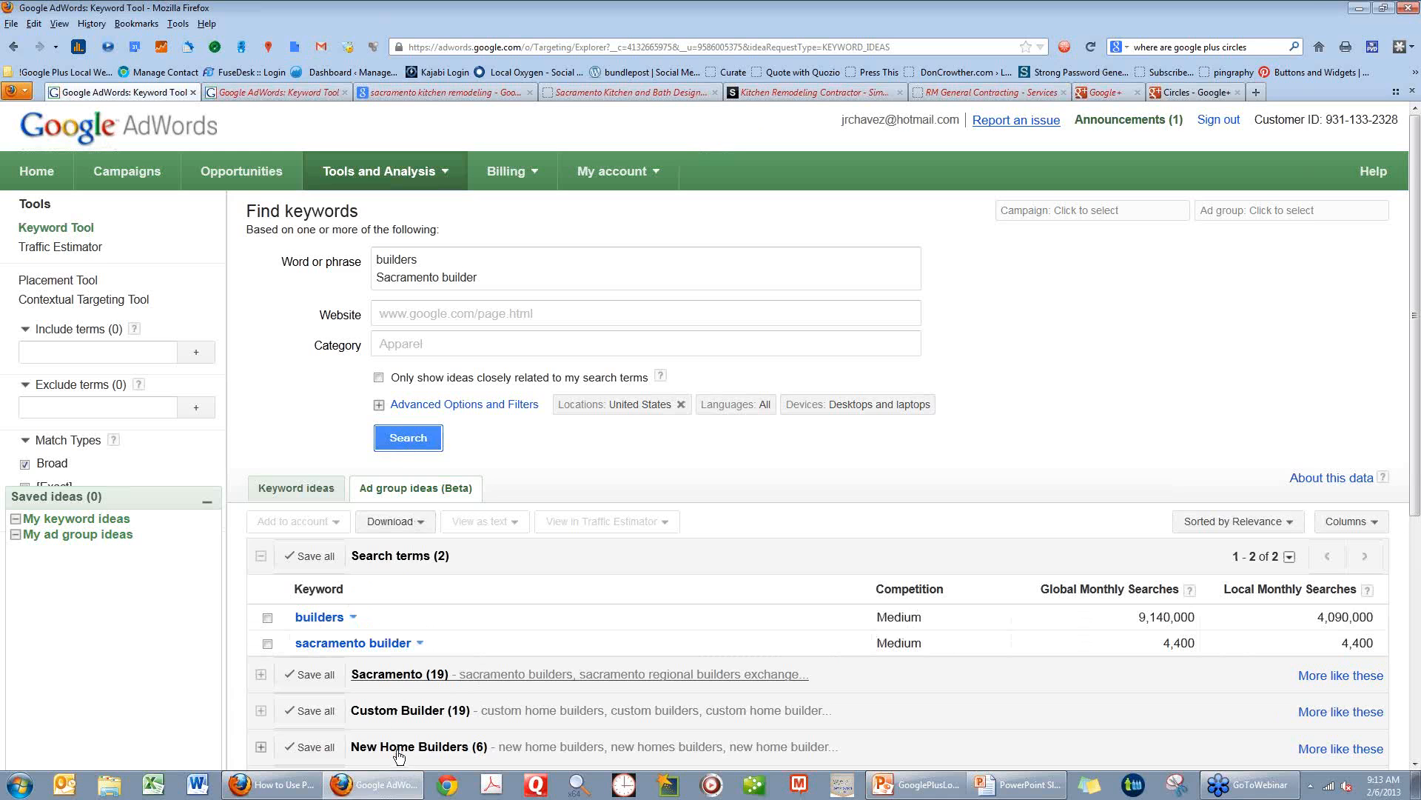
Restrict the results to ideas closely related to the search terms and rerun the keyword search.
scroll(398, 755, down, 3)
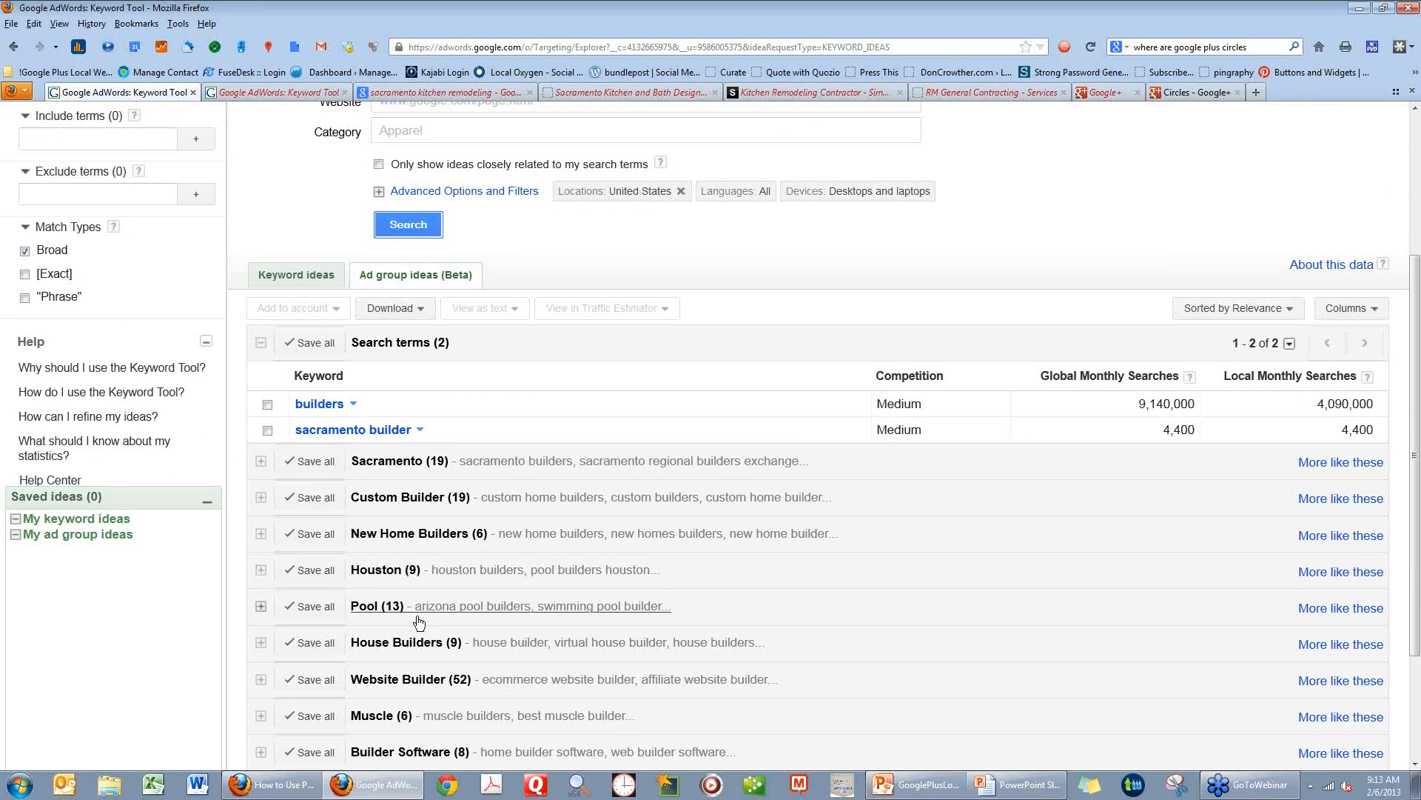
scroll(419, 622, up, 3)
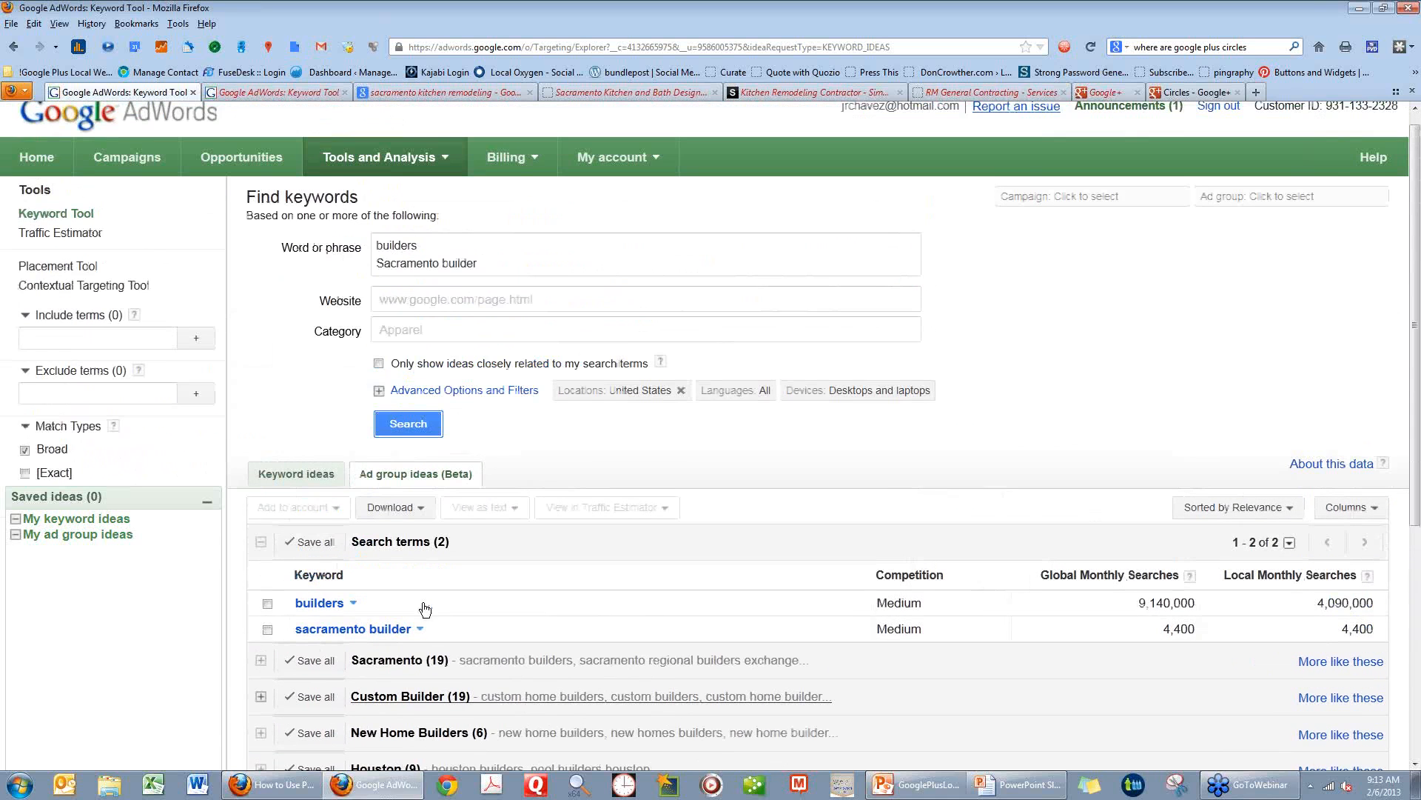
scroll(404, 420, up, 1)
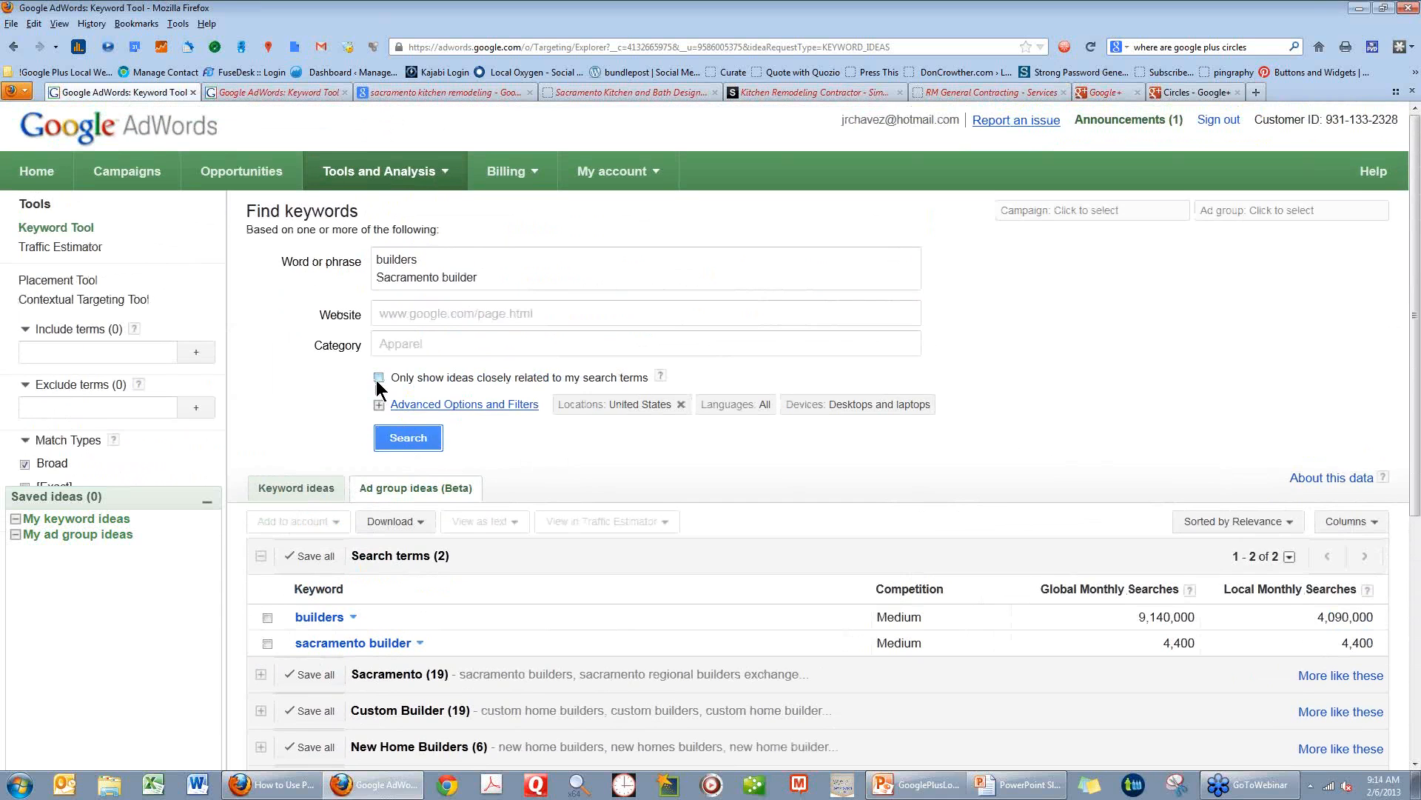
click(379, 378)
click(419, 437)
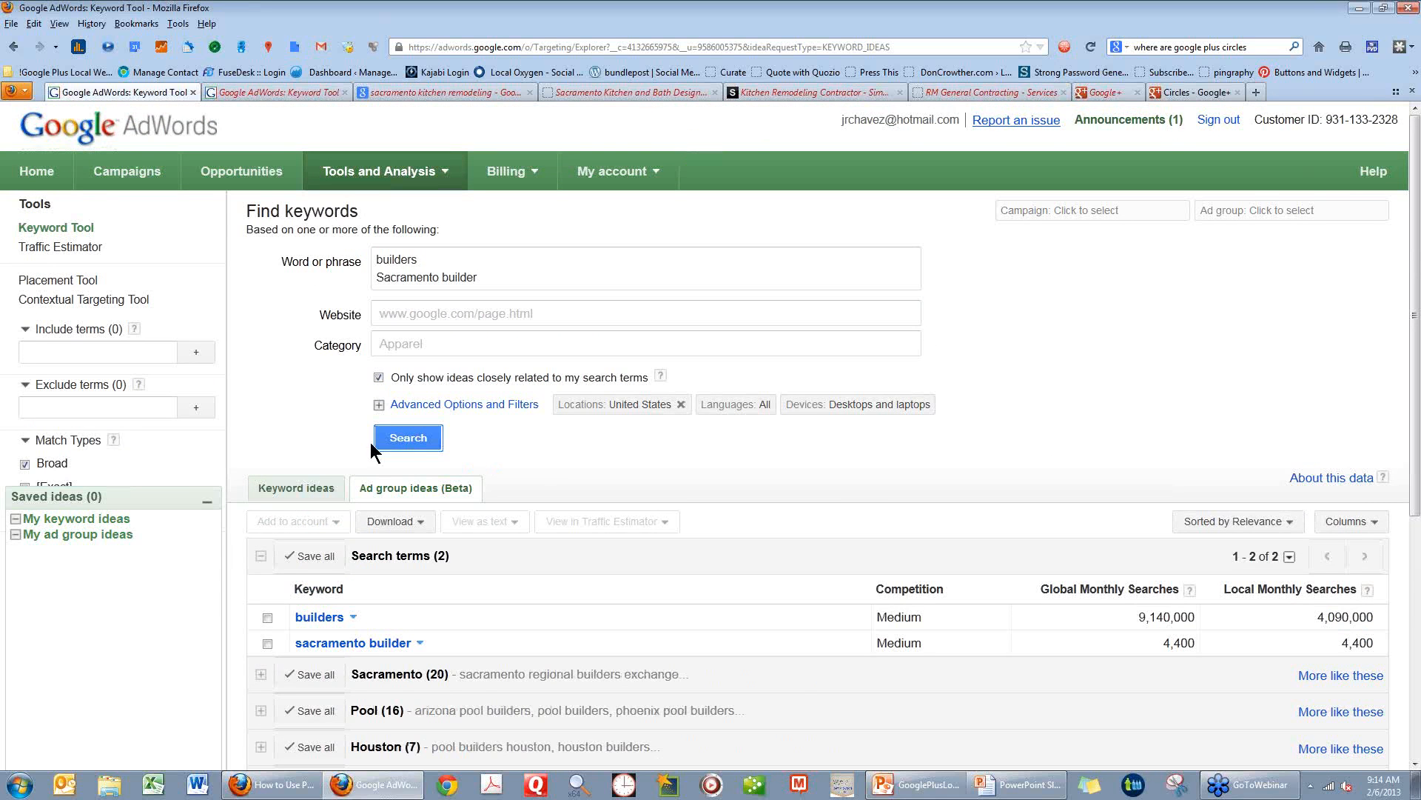
click(407, 438)
Add "renovations" and "home improvements" as separate lines below "Sacramento builder" in the keyword list.
scroll(509, 626, down, 3)
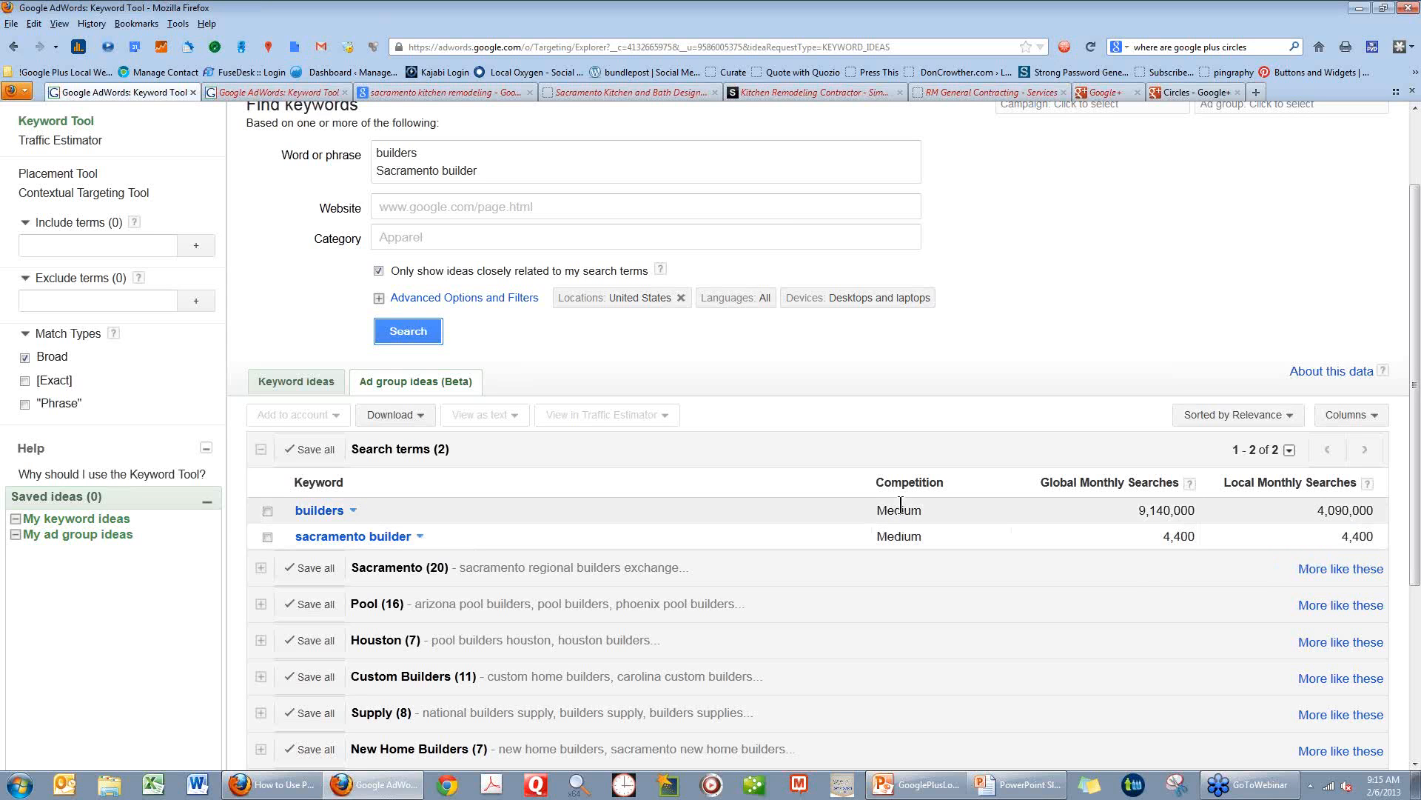
mouse_move(907, 509)
click(494, 178)
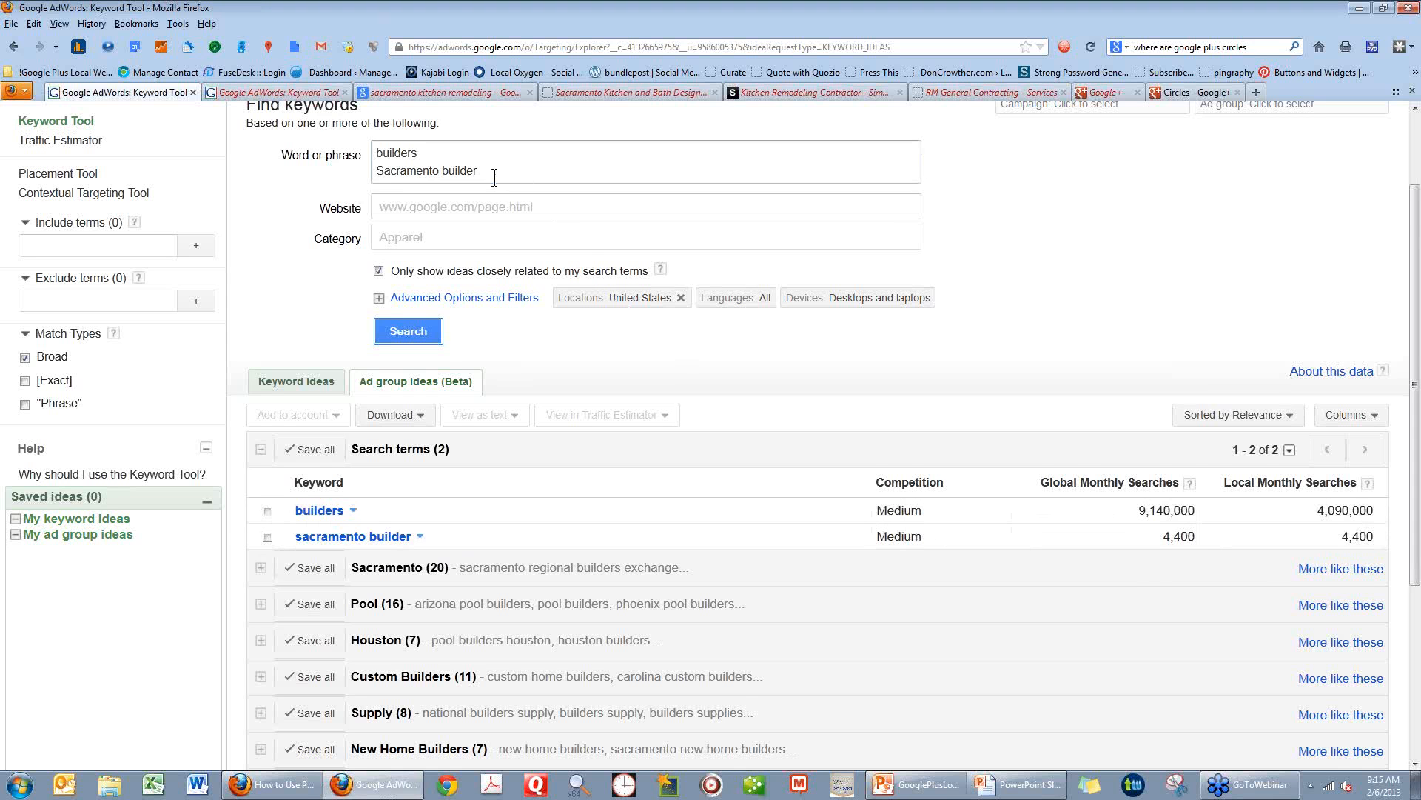
key(Return)
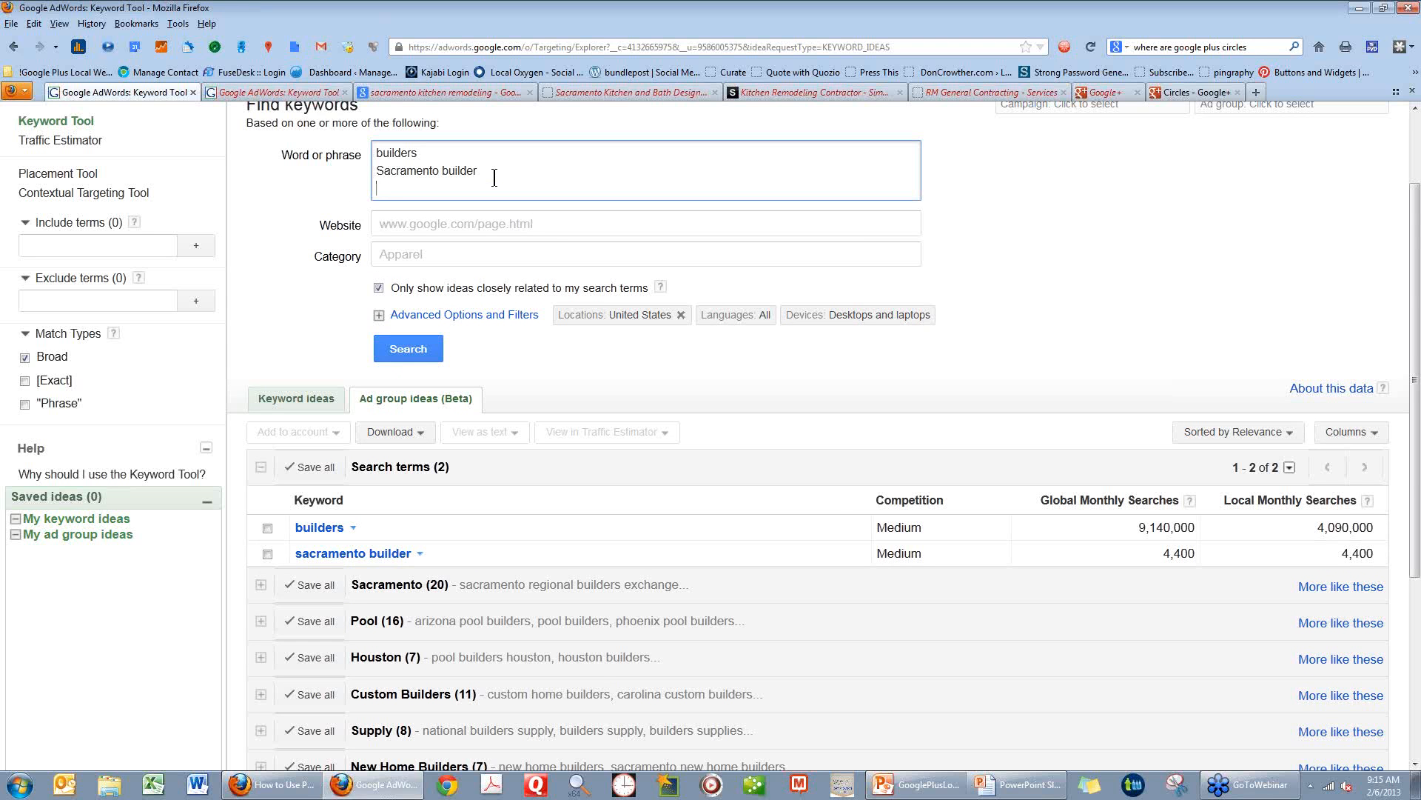
text(renovations)
key(Return)
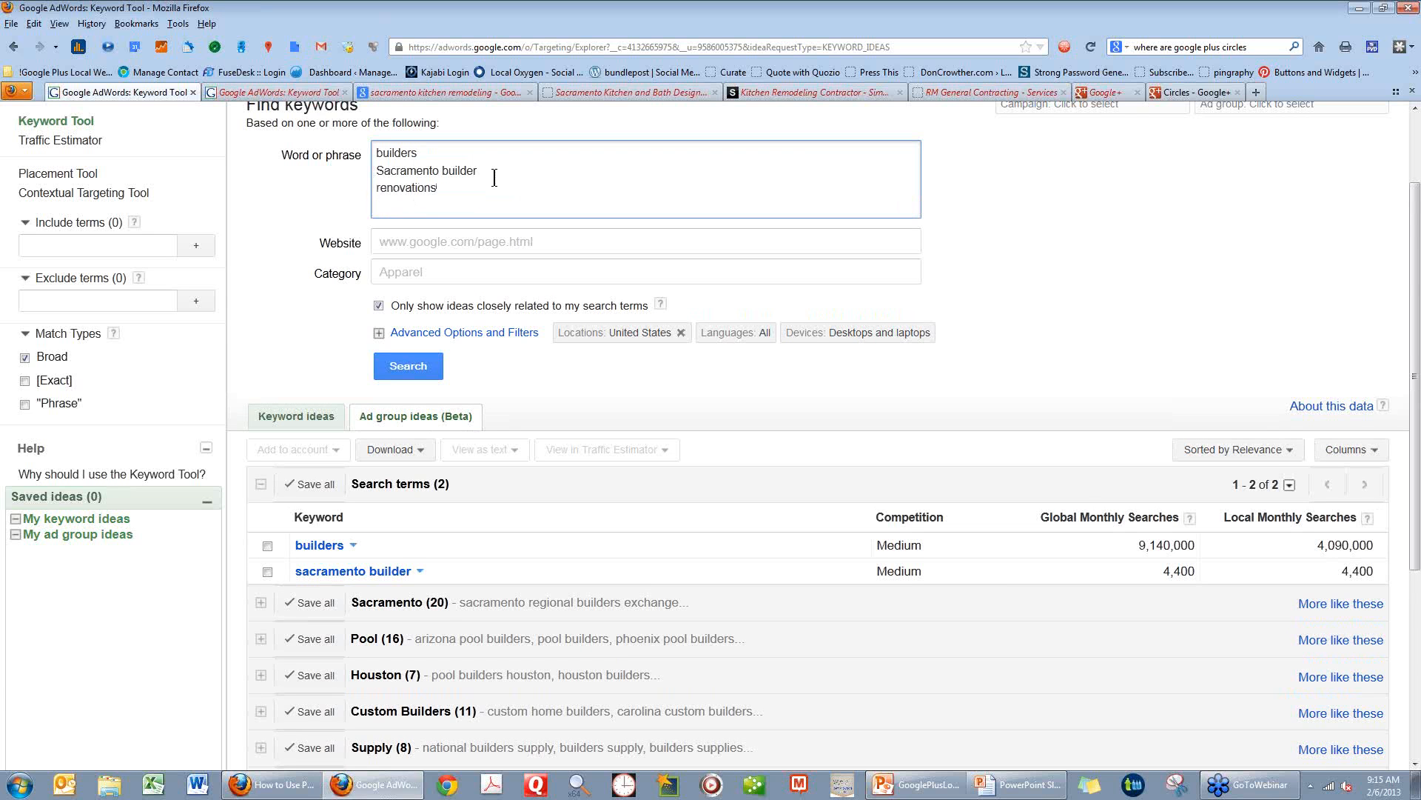
text(home improvements)
key(Return)
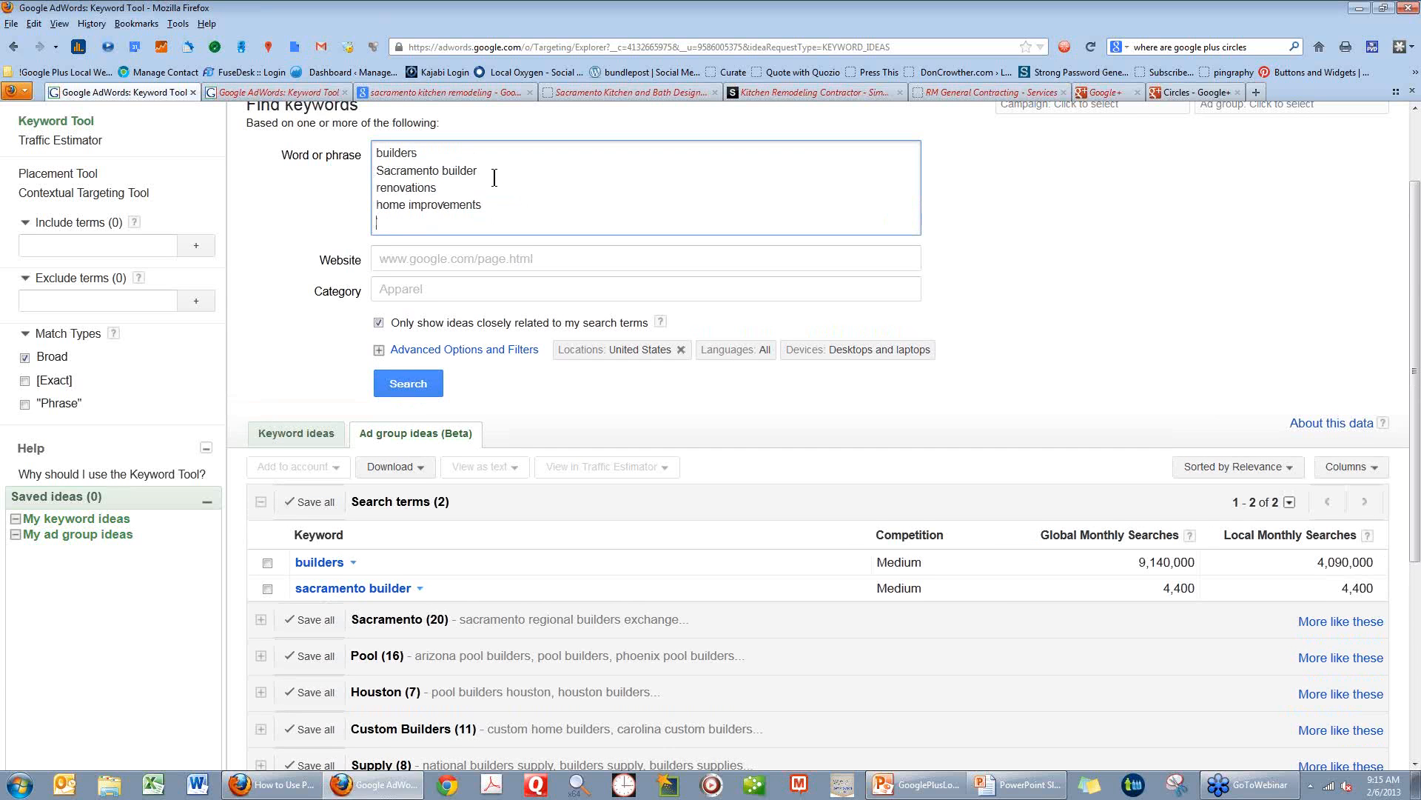
Add the phrases "kitchen remodeling" and "bathroom remodeling" on their own lines and run the keyword search.
text(kitchen remodle)
key(BackSpace)
key(BackSpace)
text(eling)
key(Return)
text(bathr)
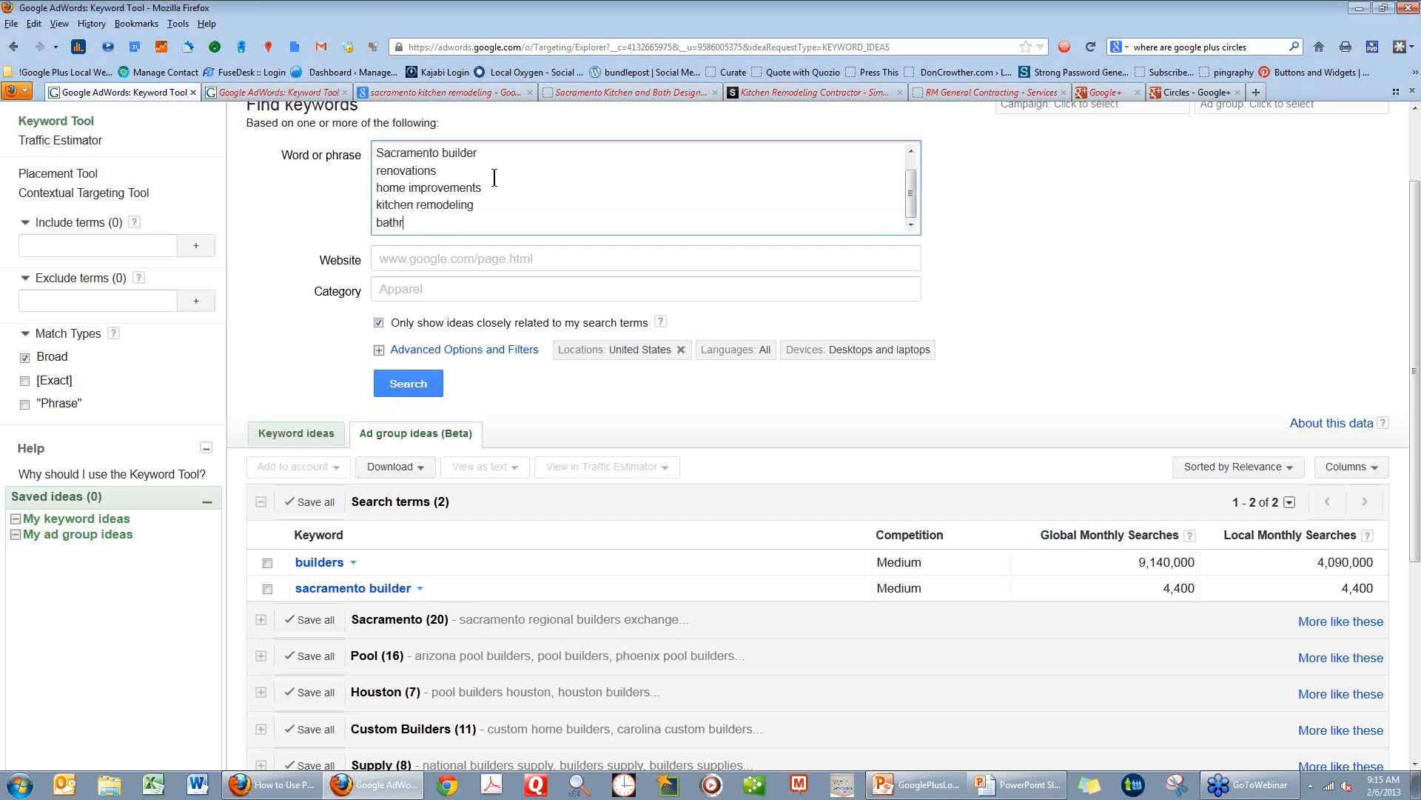
text(oom remodeling)
click(415, 386)
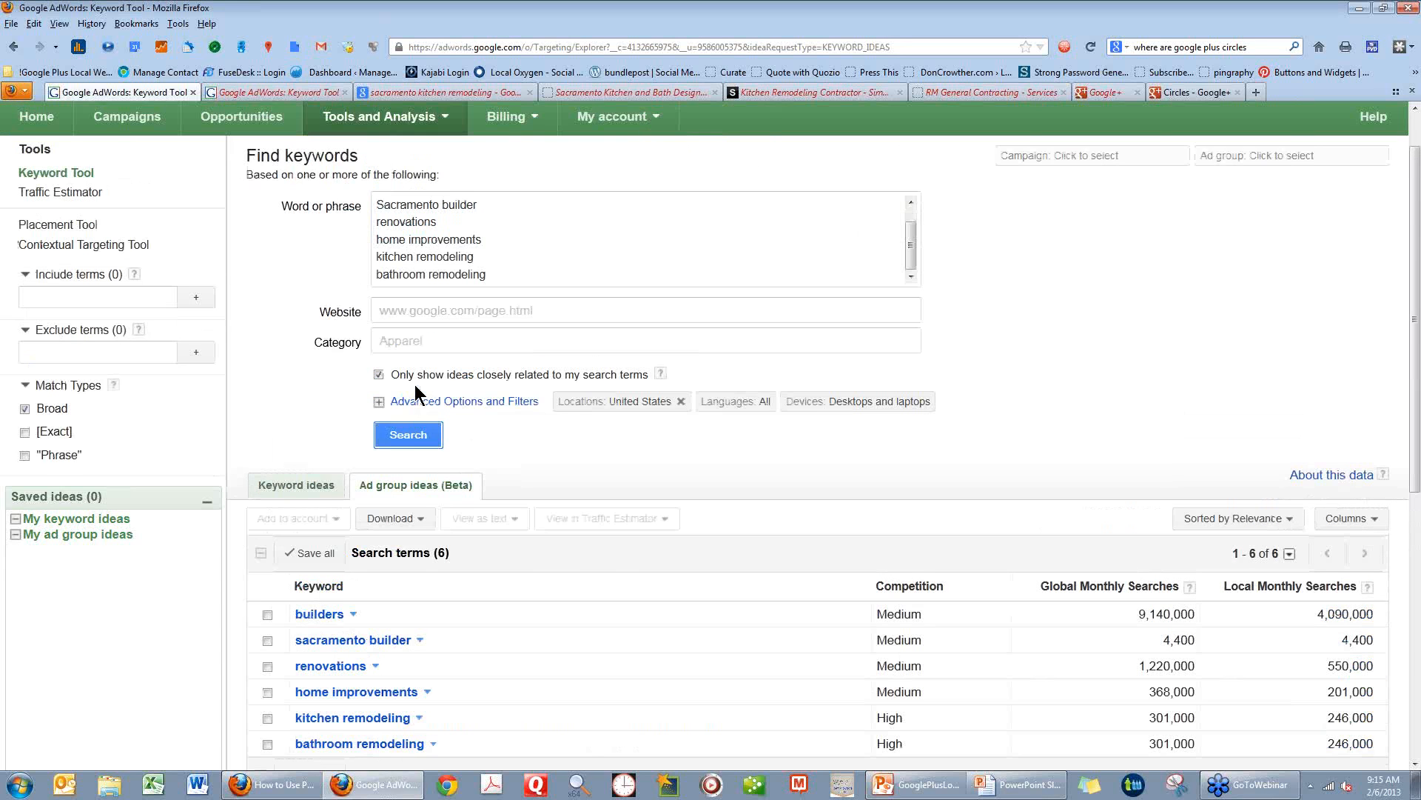
Duplicate the home improvements, kitchen remodeling and bathroom remodeling lines at the end of the keyword list.
scroll(422, 680, down, 3)
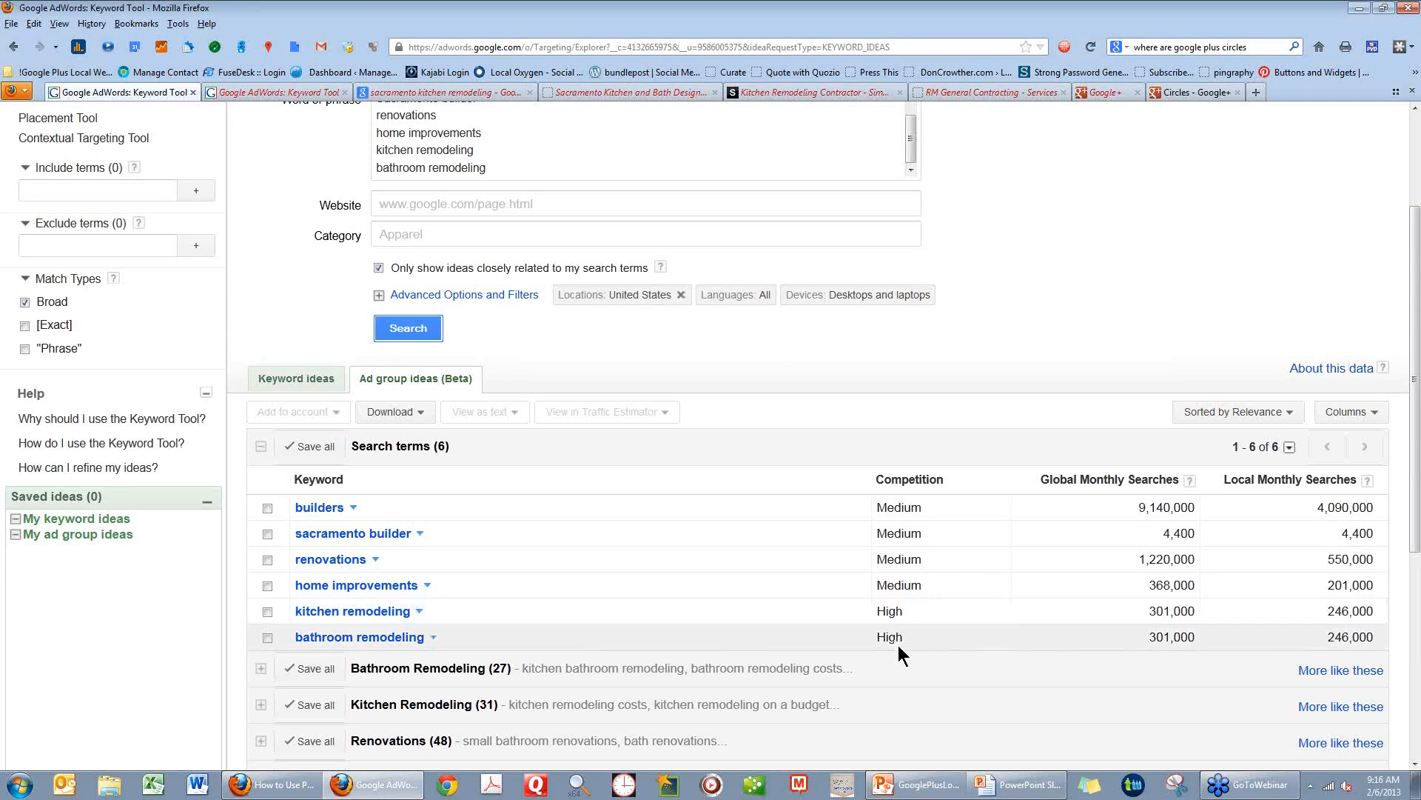
mouse_move(899, 635)
scroll(670, 191, up, 2)
scroll(669, 191, up, 1)
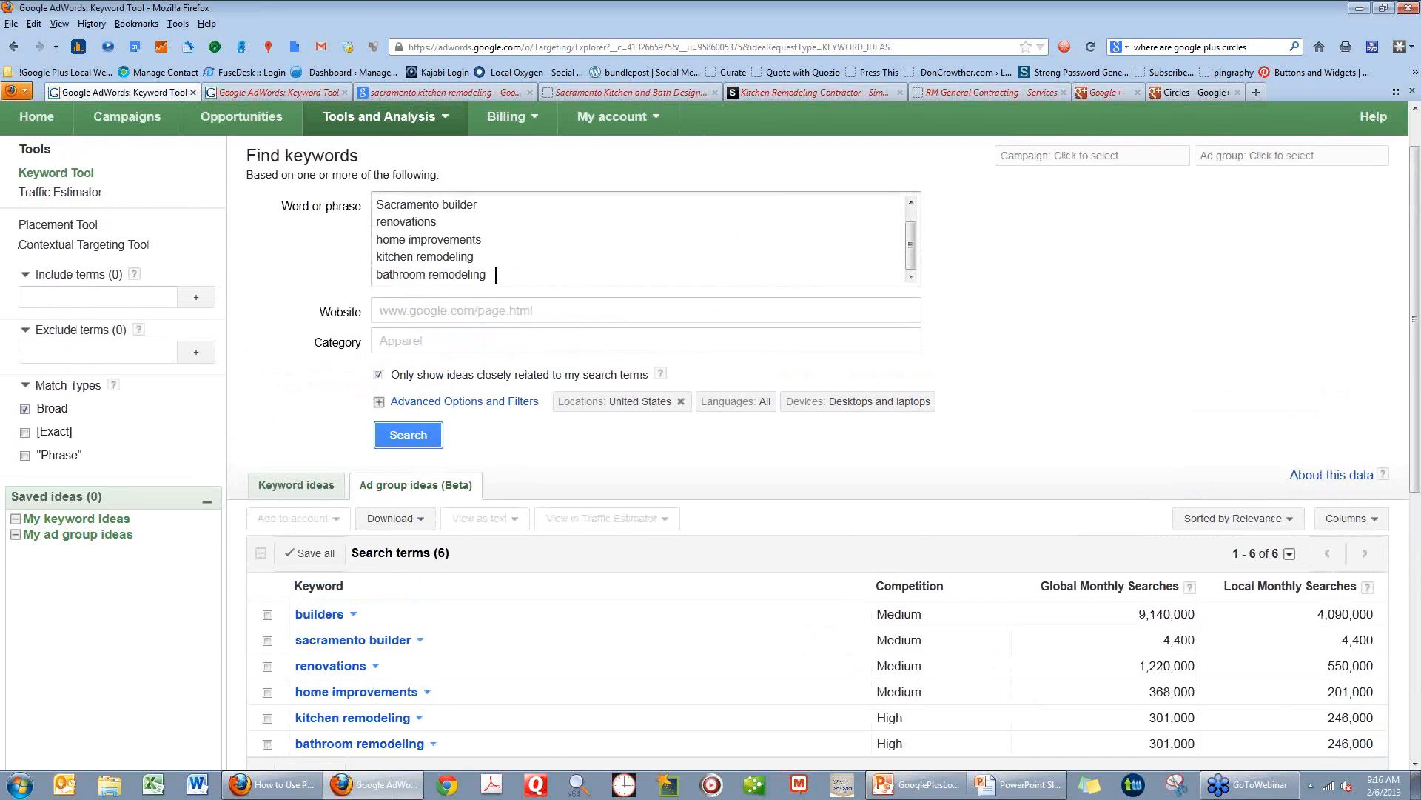
click(513, 280)
click(377, 239)
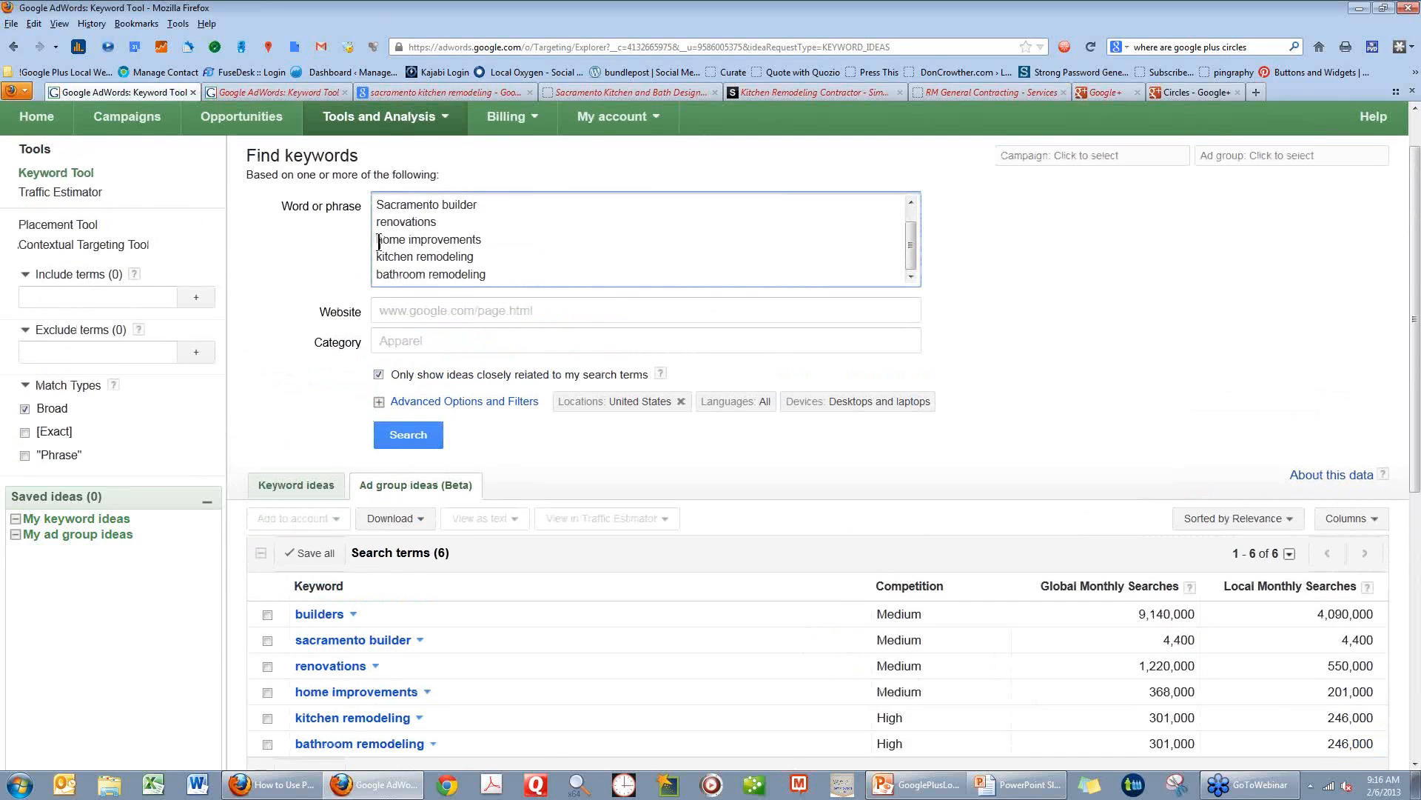
shift+click(486, 279)
key(ctrl+c)
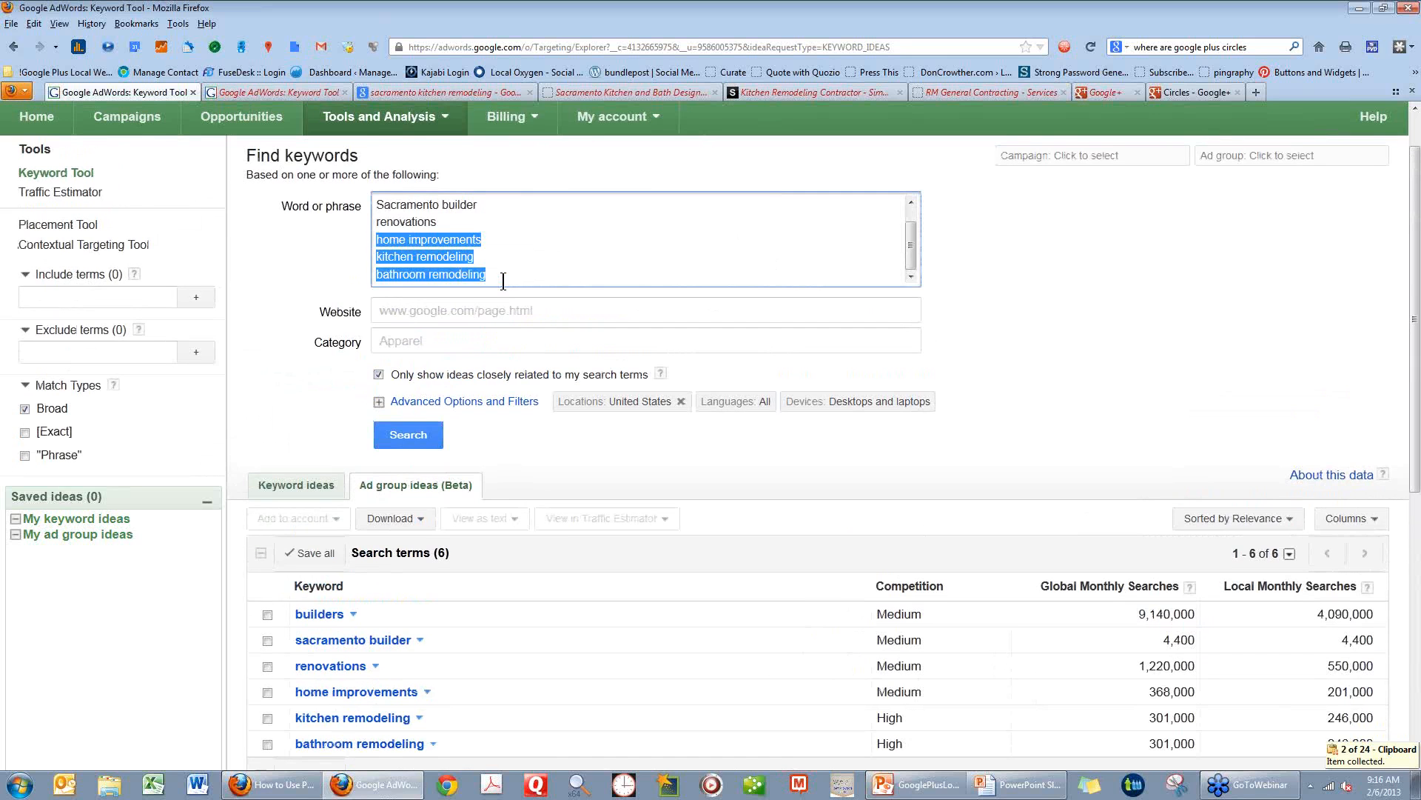
click(503, 280)
key(Return)
key(ctrl+v)
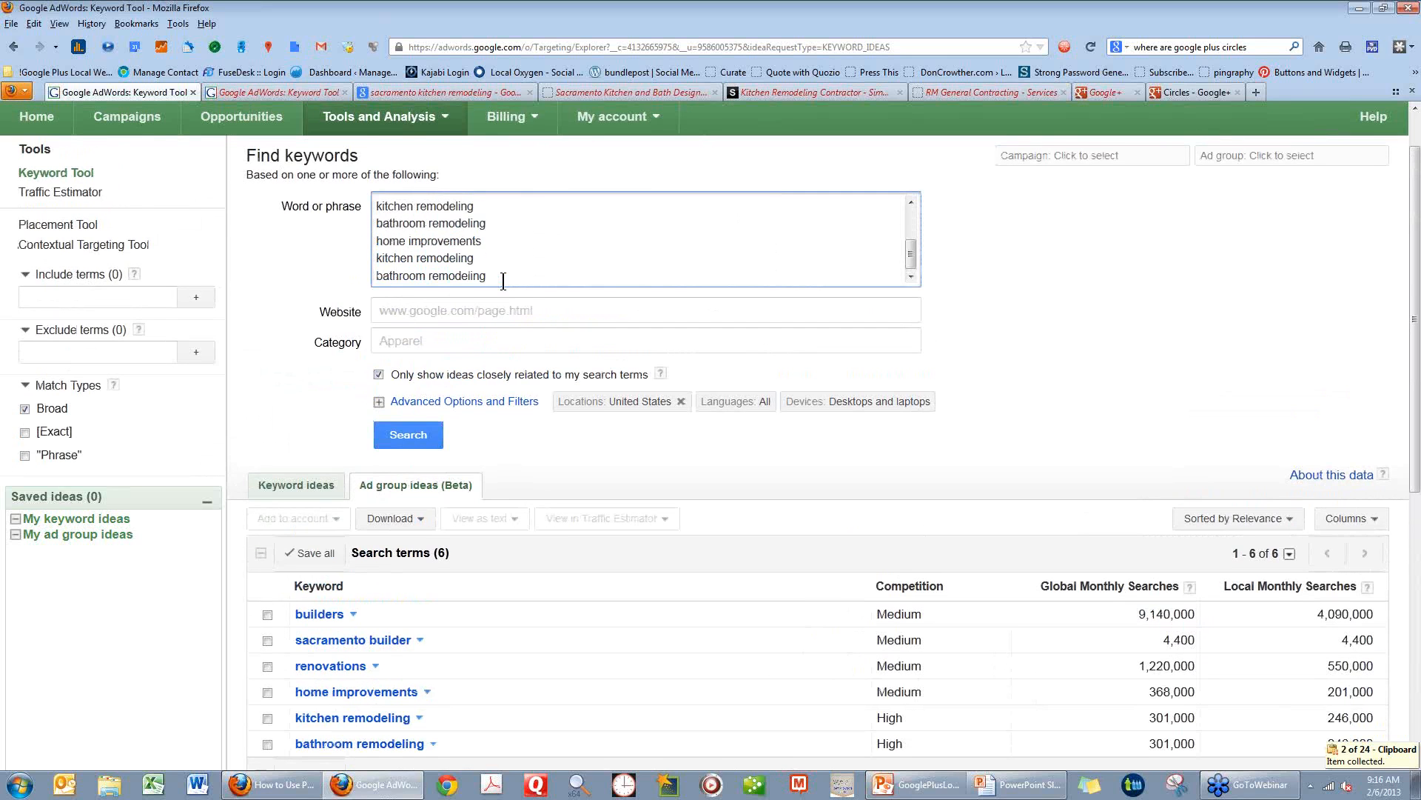
Copy the word "Sacramento" in front of renovations and the first home improvements and kitchen remodeling phrases.
scroll(503, 282, up, 2)
double_click(420, 220)
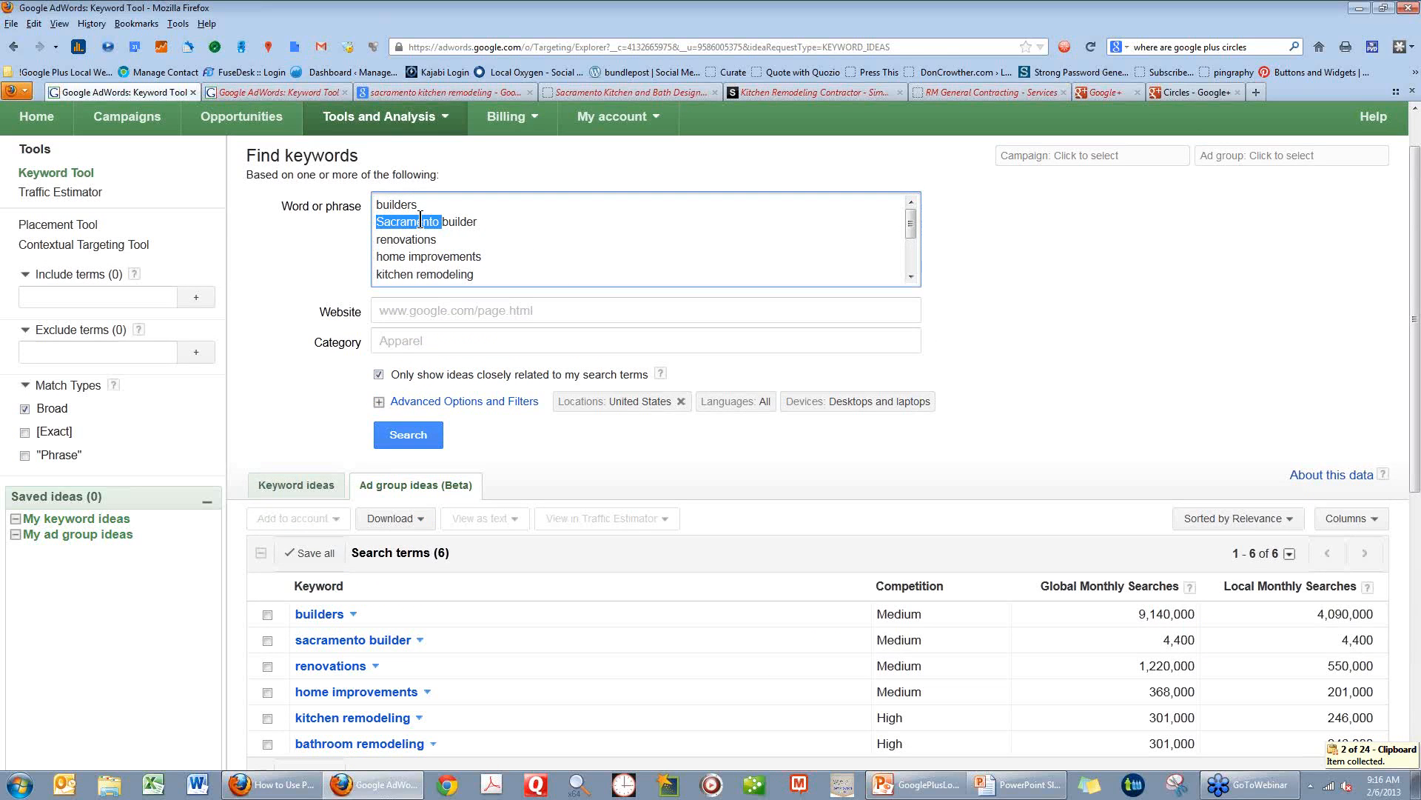
scroll(420, 222, down, 2)
scroll(399, 229, up, 2)
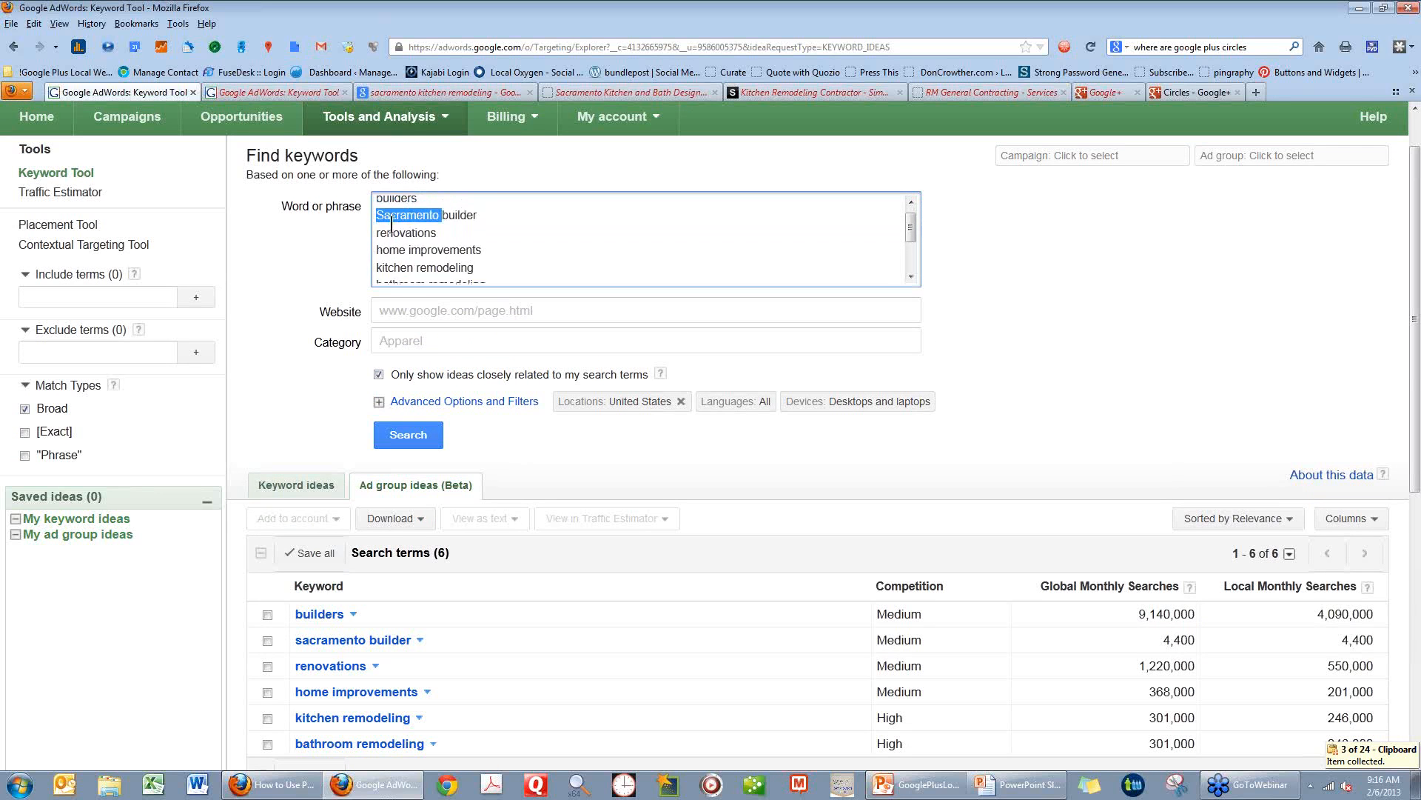
click(372, 238)
key(ctrl+v)
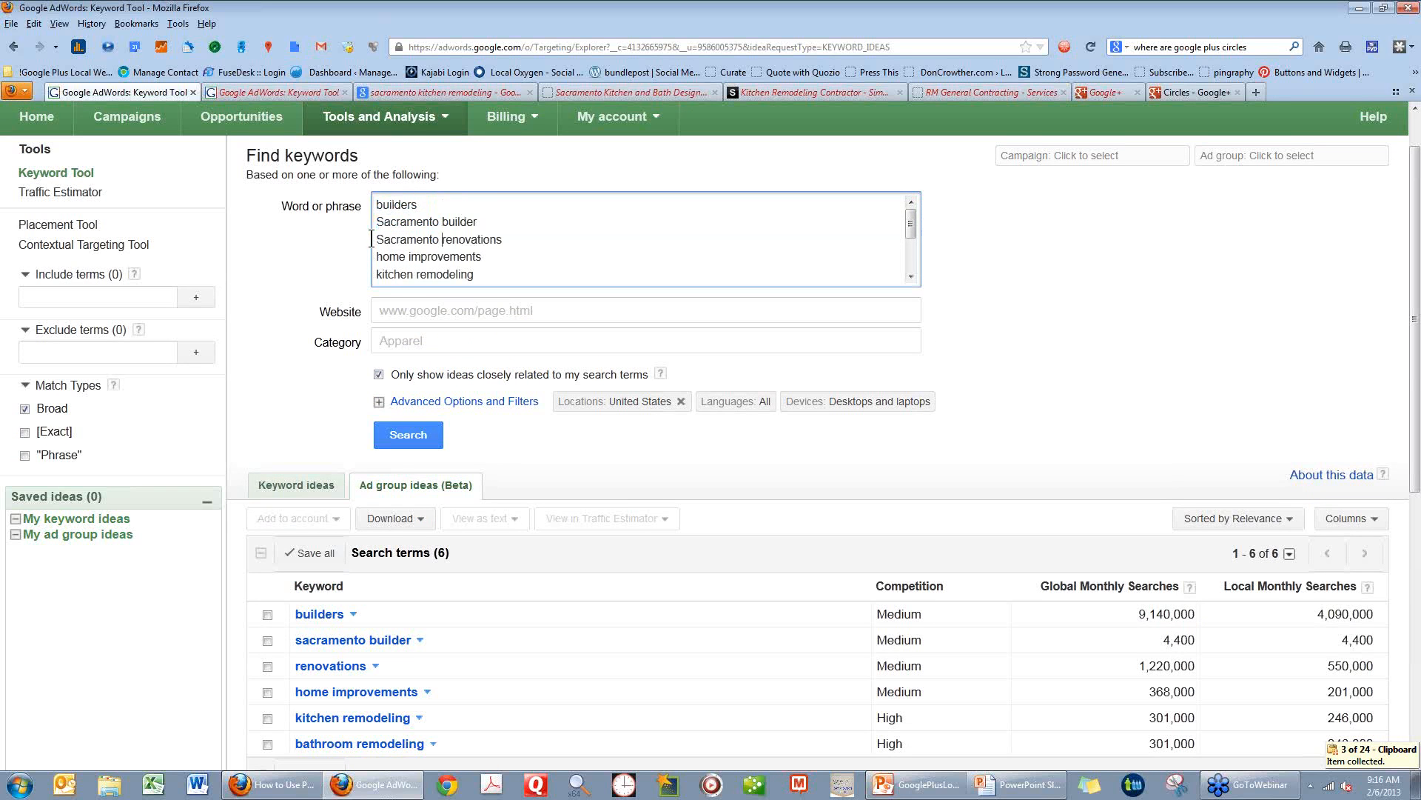
click(373, 256)
key(ctrl+v)
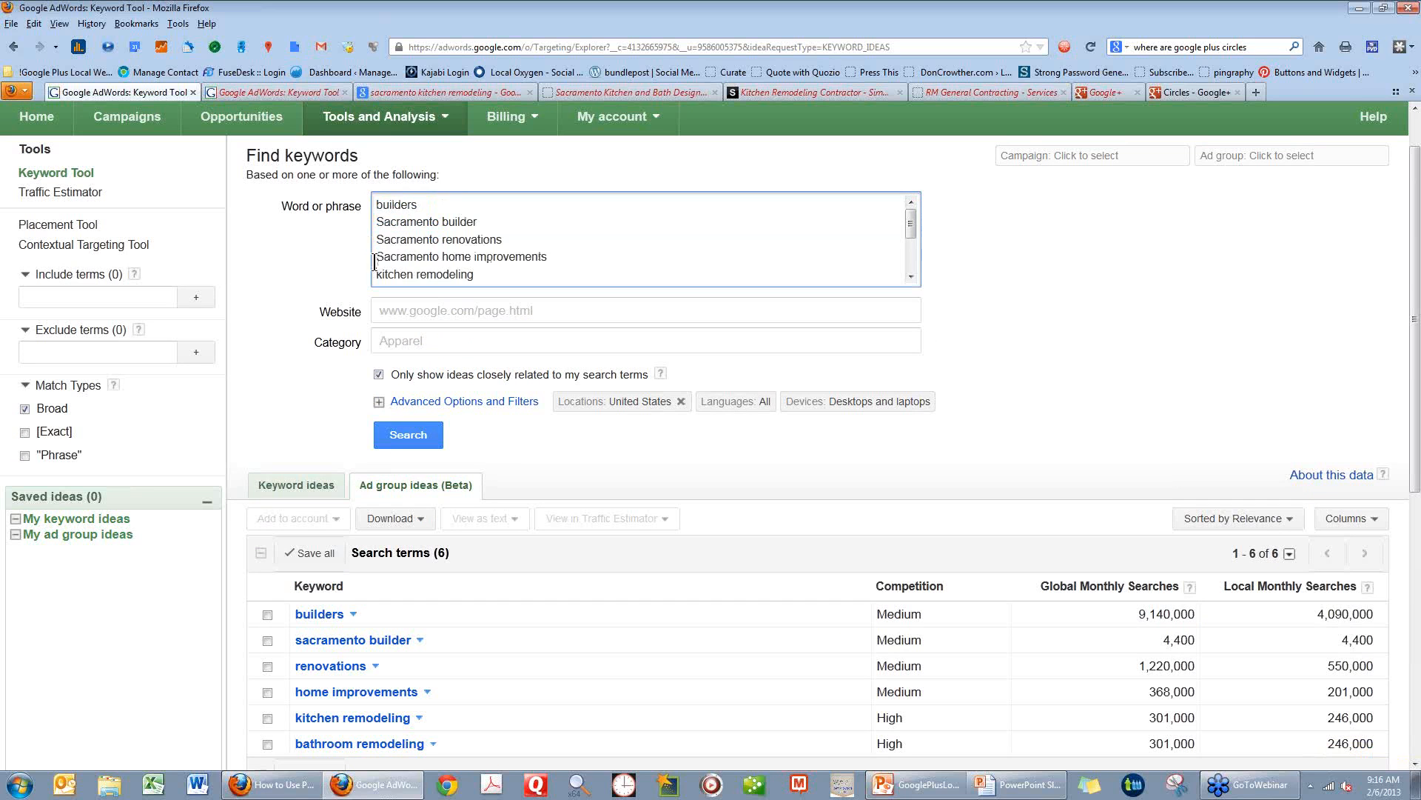
click(374, 274)
key(ctrl+v)
Add another copy of the bathroom remodeling line at the list's end and prefix it with "Sacramento".
scroll(378, 274, down, 3)
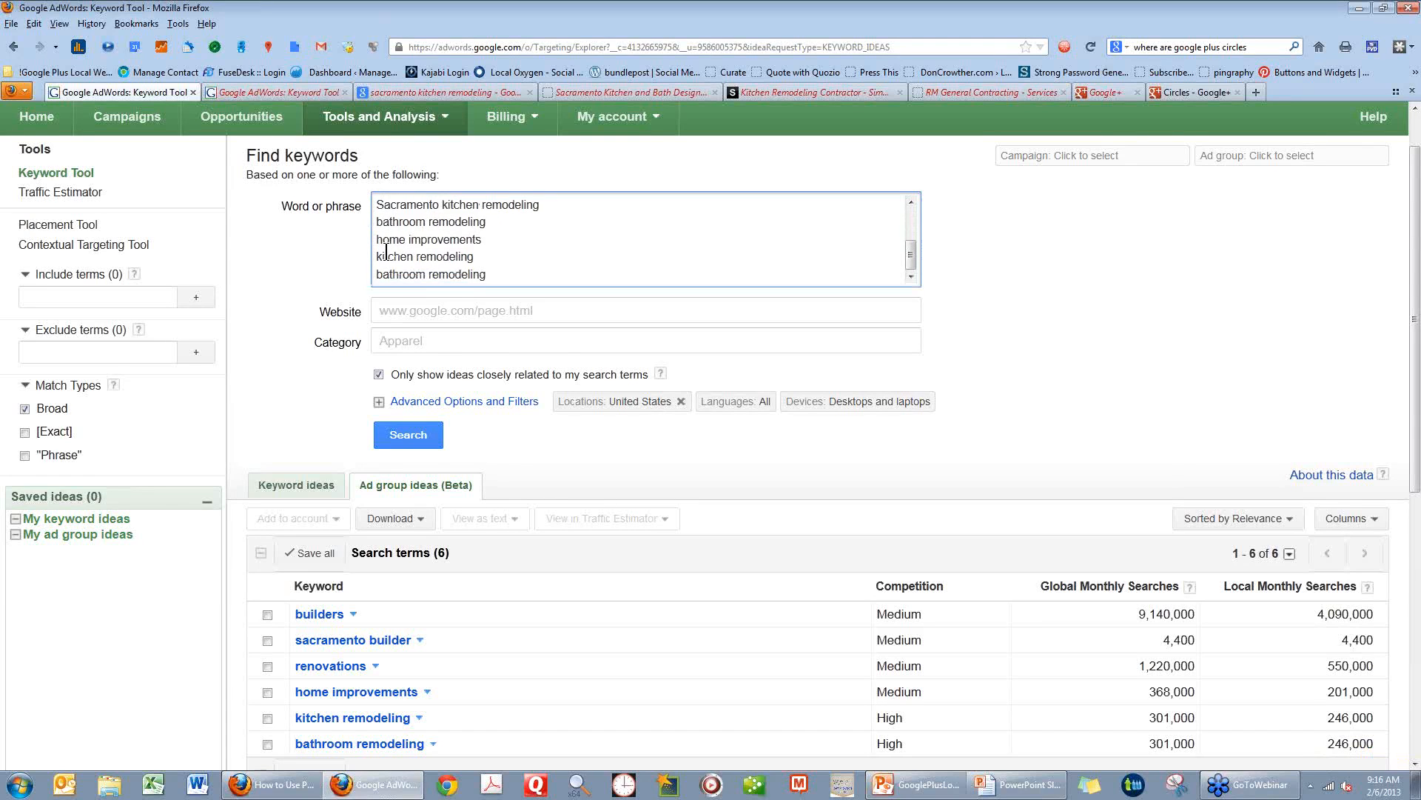
drag(376, 272, 490, 270)
key(ctrl+c)
click(490, 273)
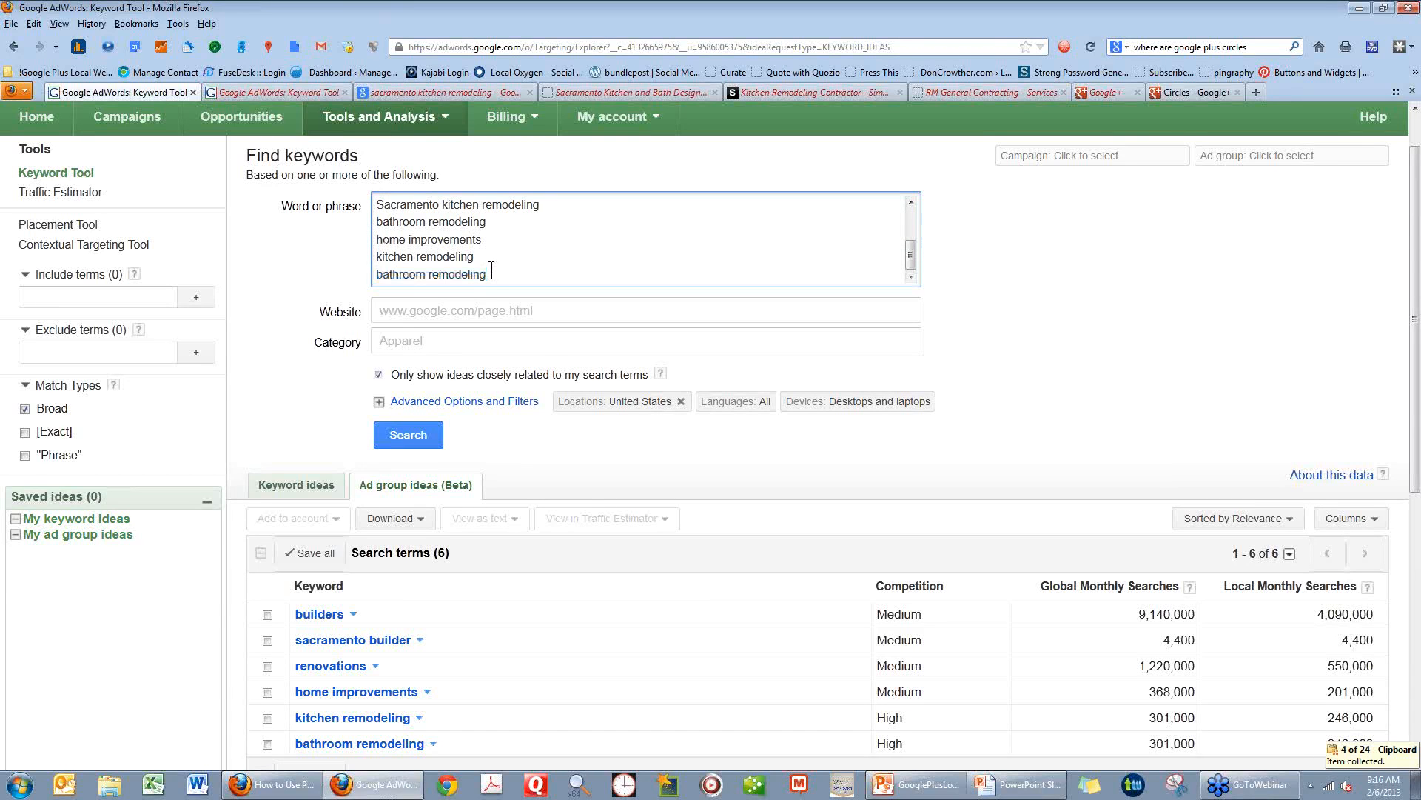
key(Return)
key(ctrl+v)
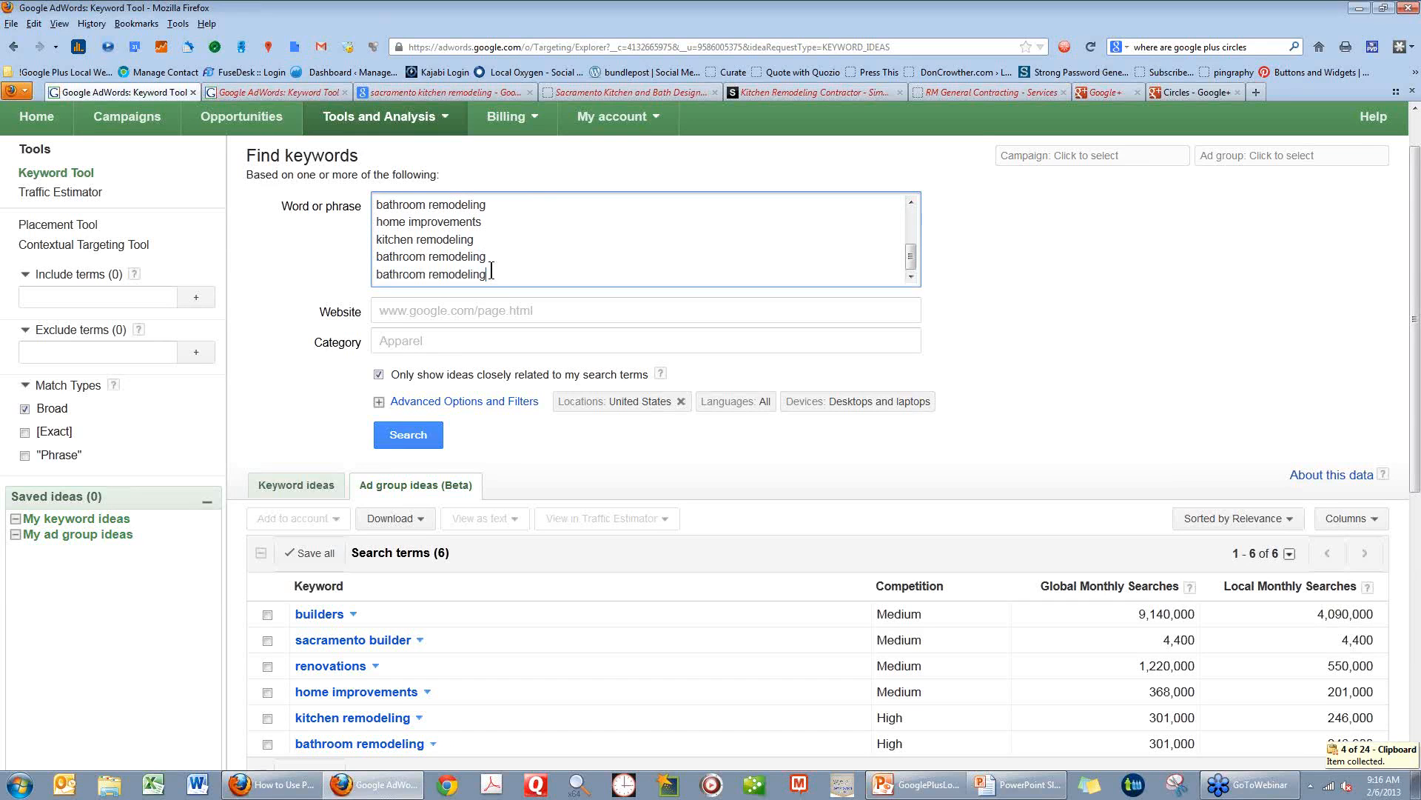
click(375, 274)
text(Sacramento)
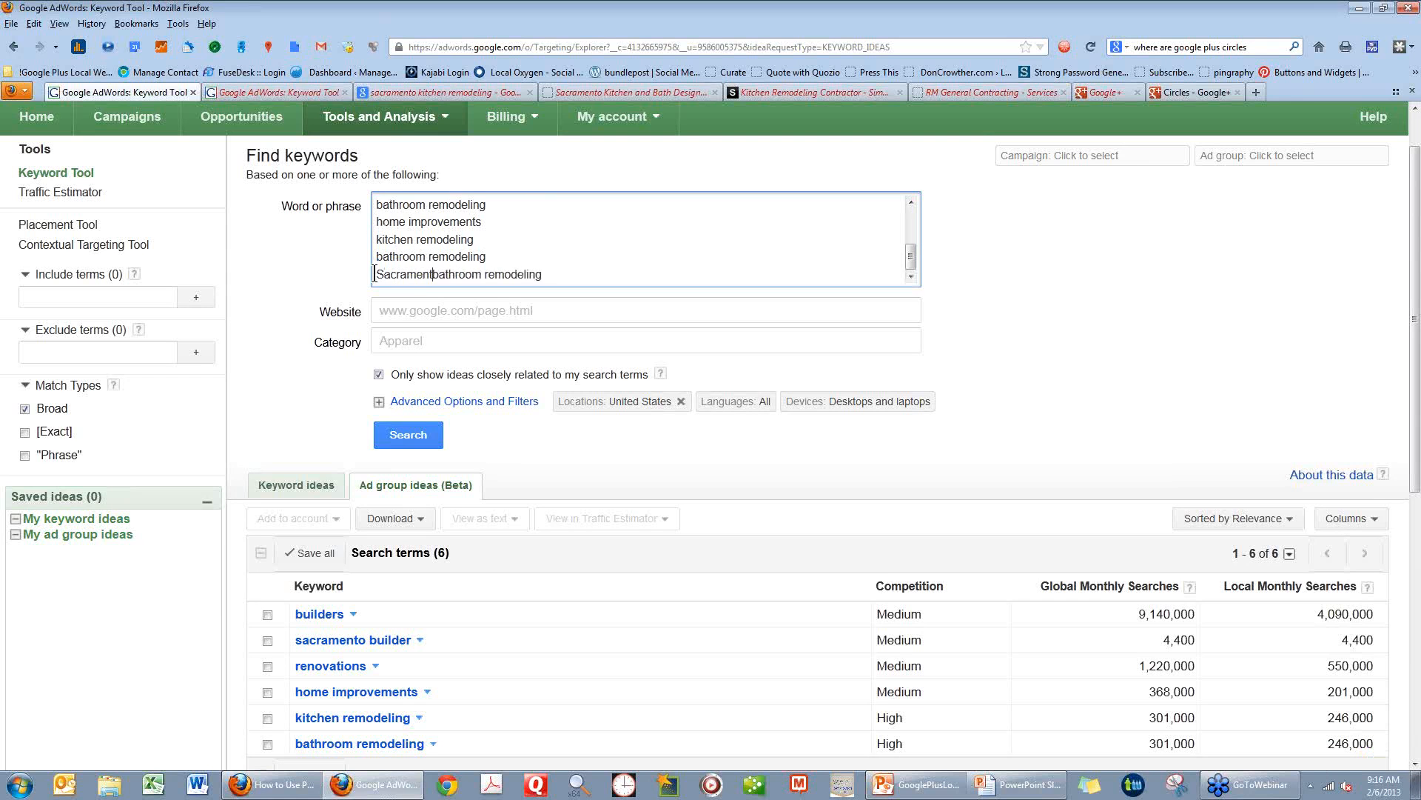
Run the keyword search on the expanded list and review the competition and search volumes of its terms.
click(421, 442)
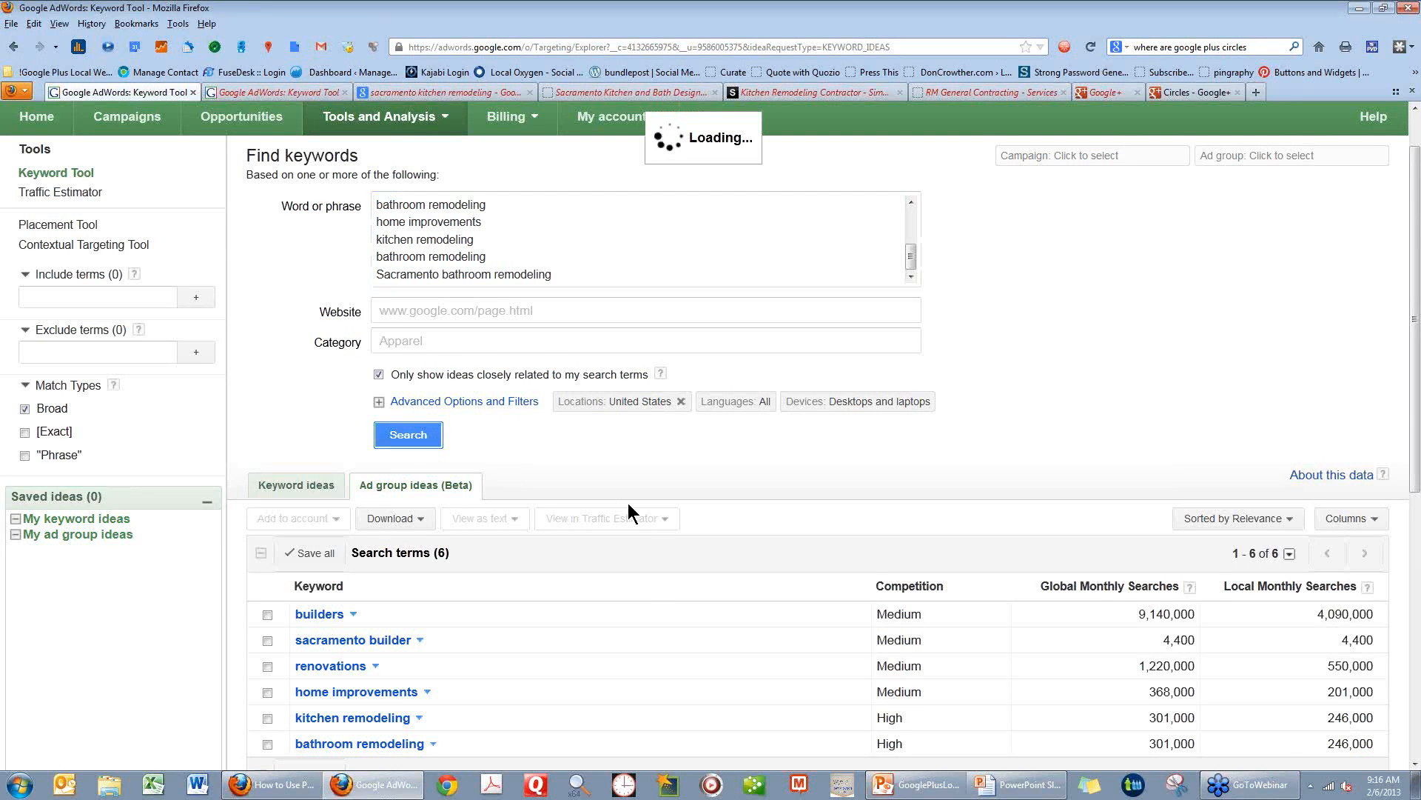
scroll(646, 616, down, 3)
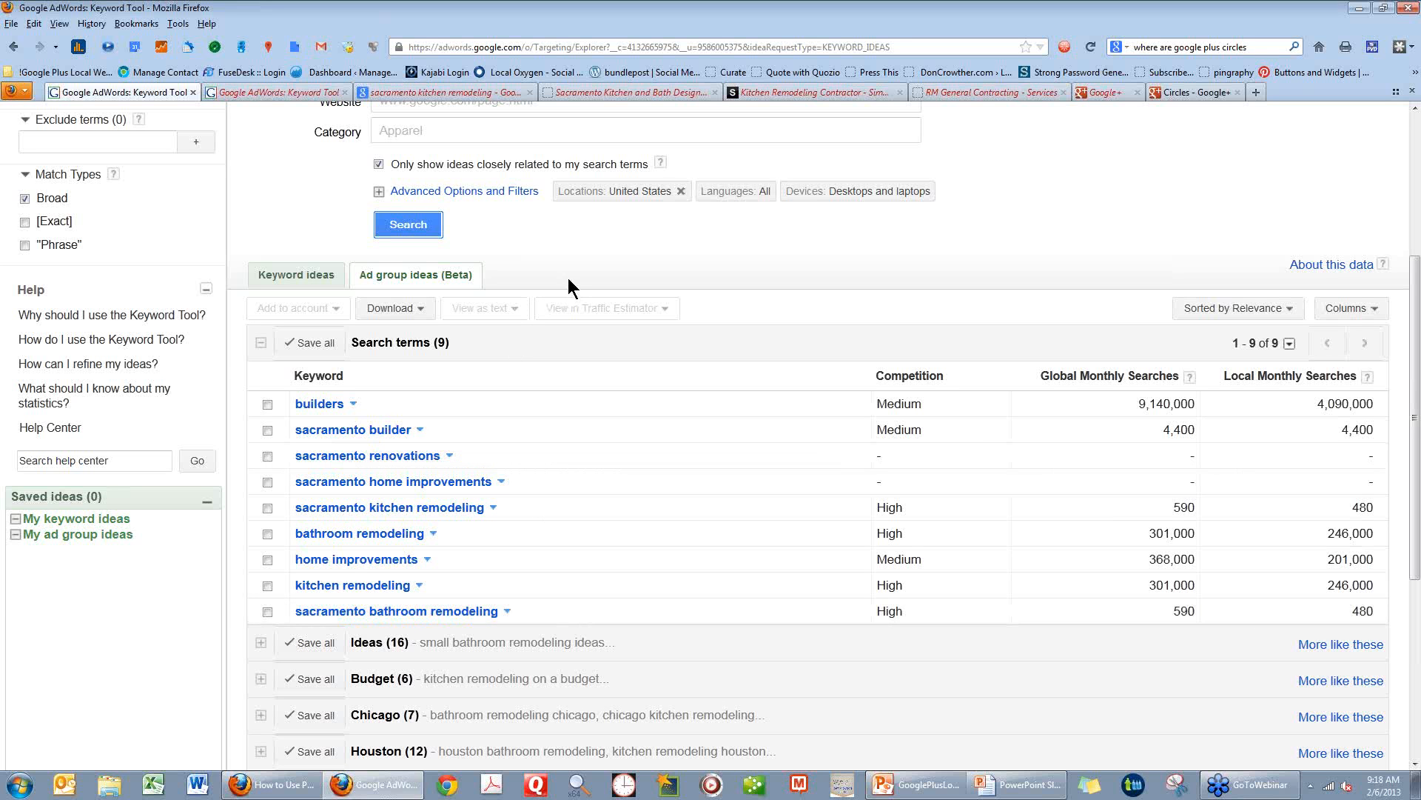
Open the download options for all search results, check the available file formats, and leave the dialog.
click(419, 307)
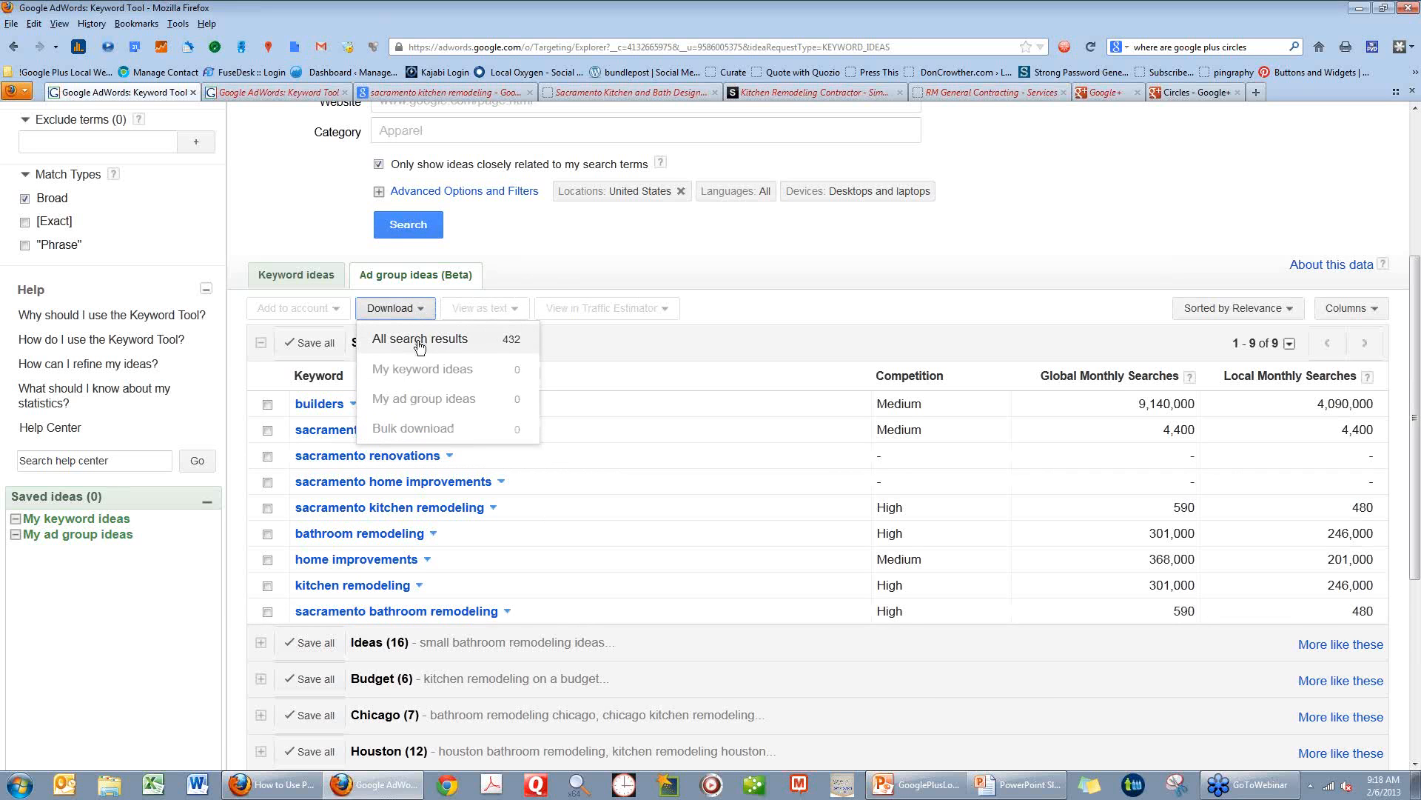
click(419, 339)
scroll(562, 730, down, 5)
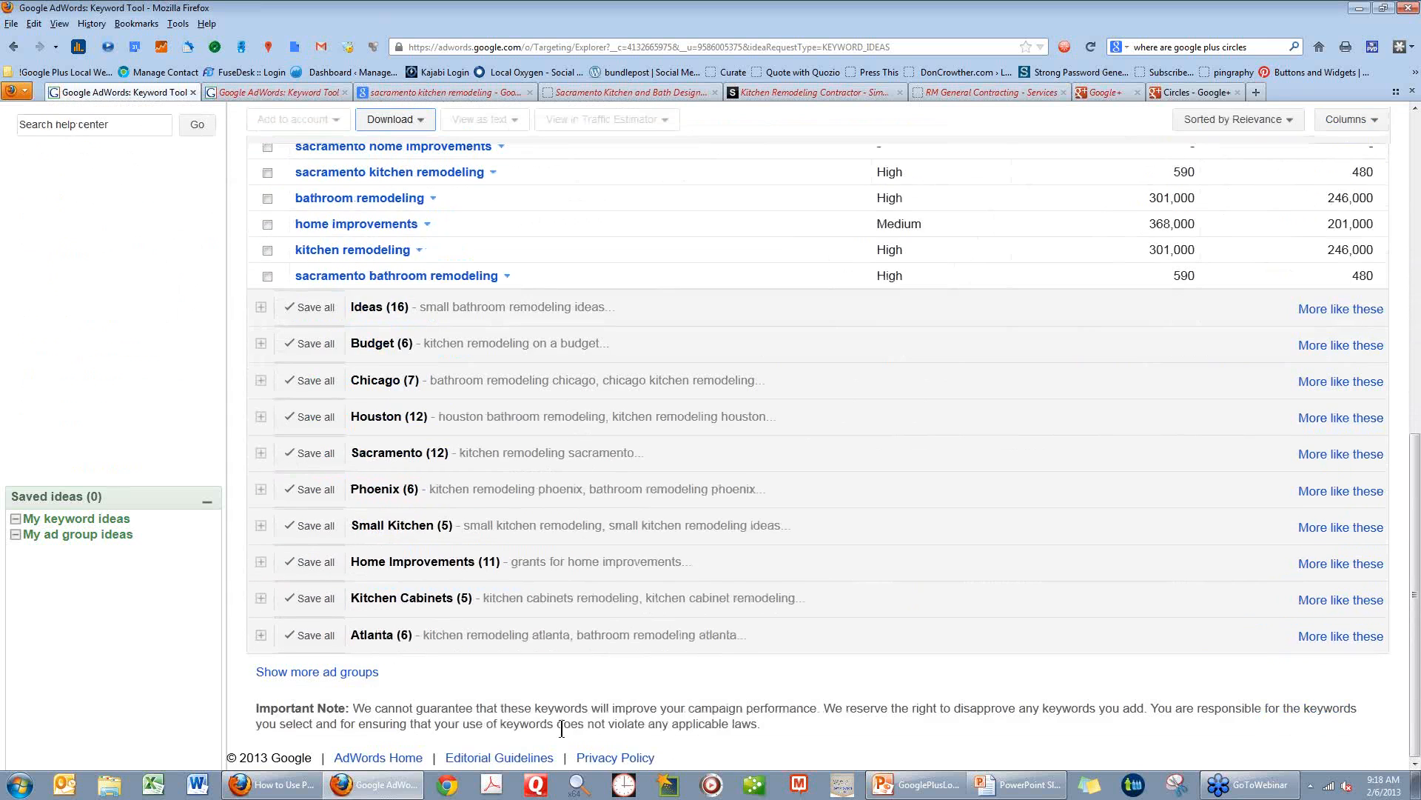
scroll(565, 732, up, 10)
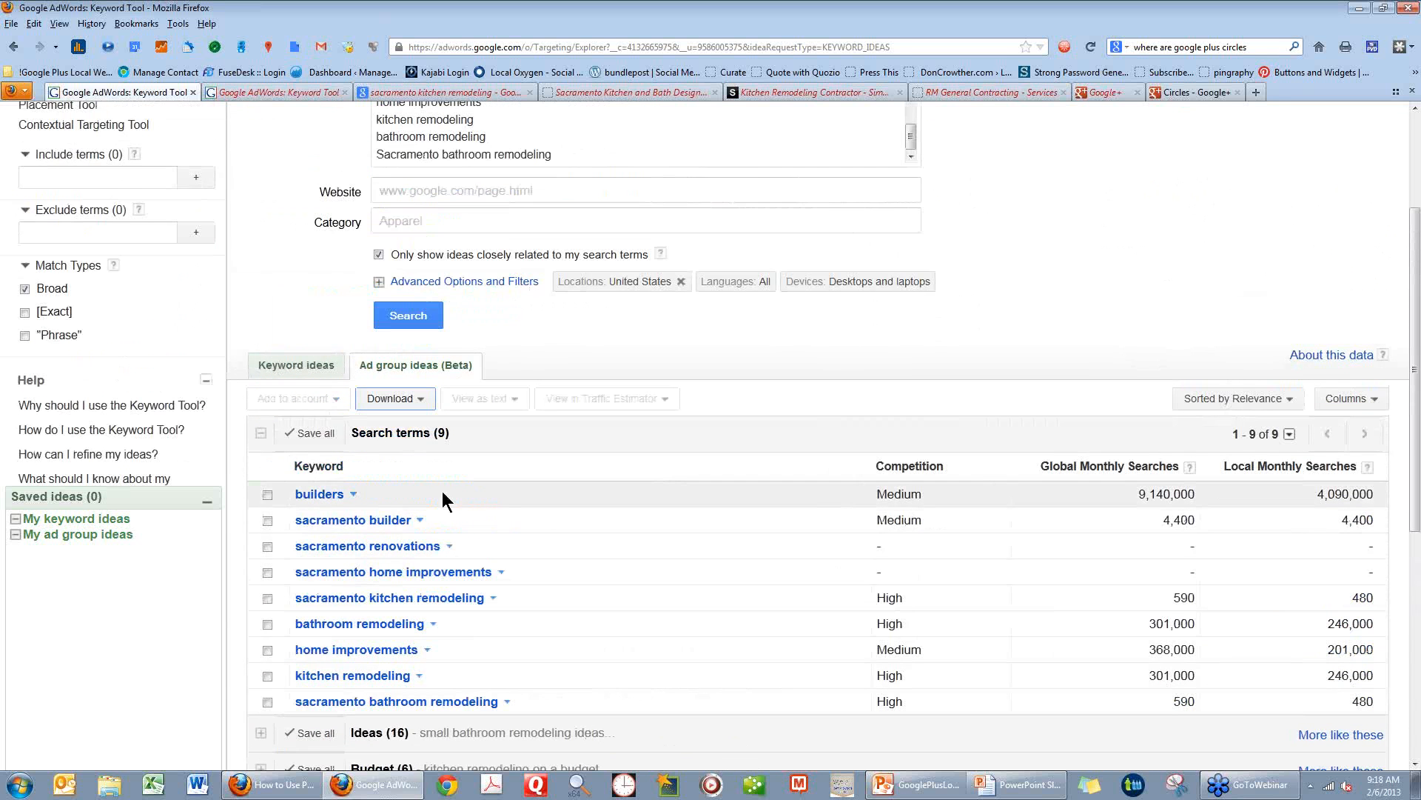
click(424, 399)
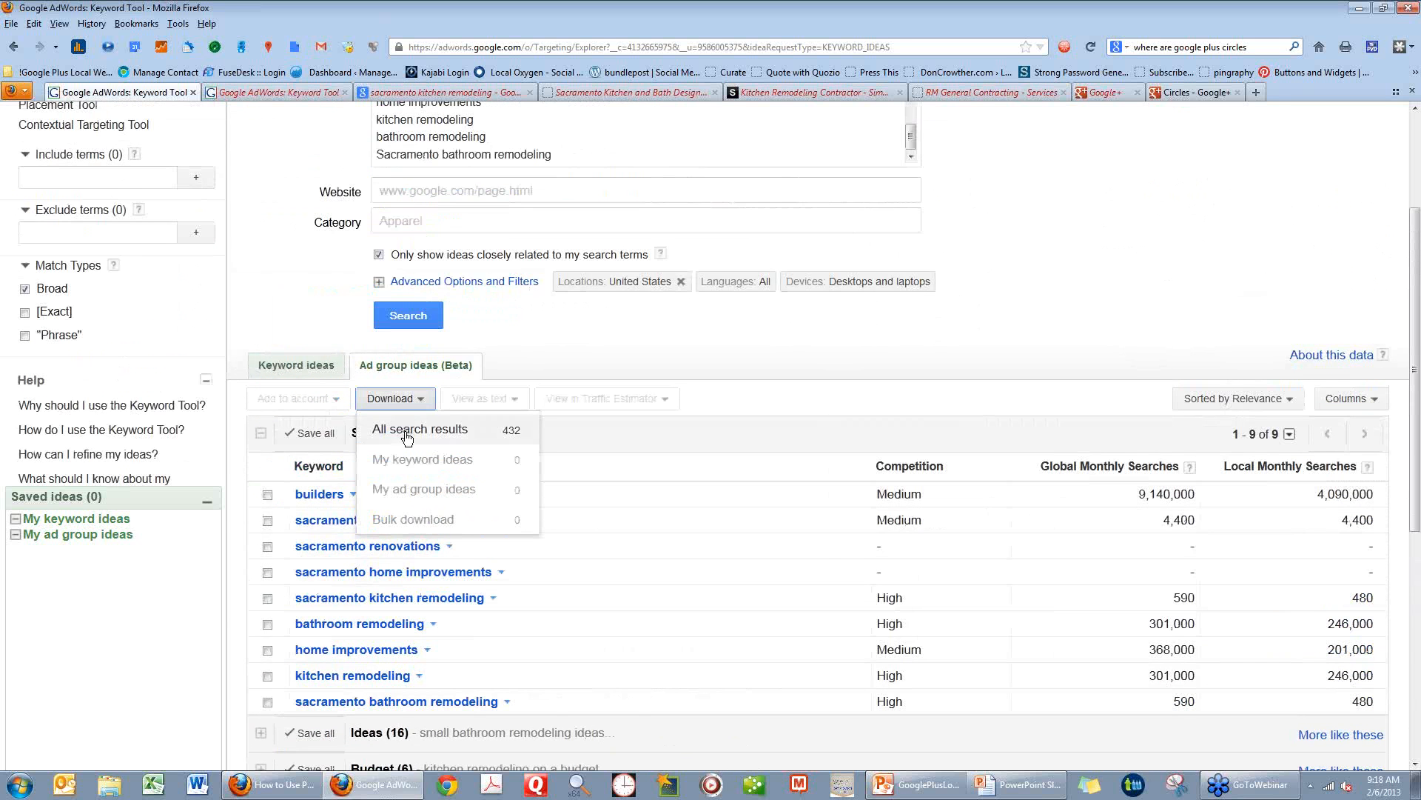
click(407, 437)
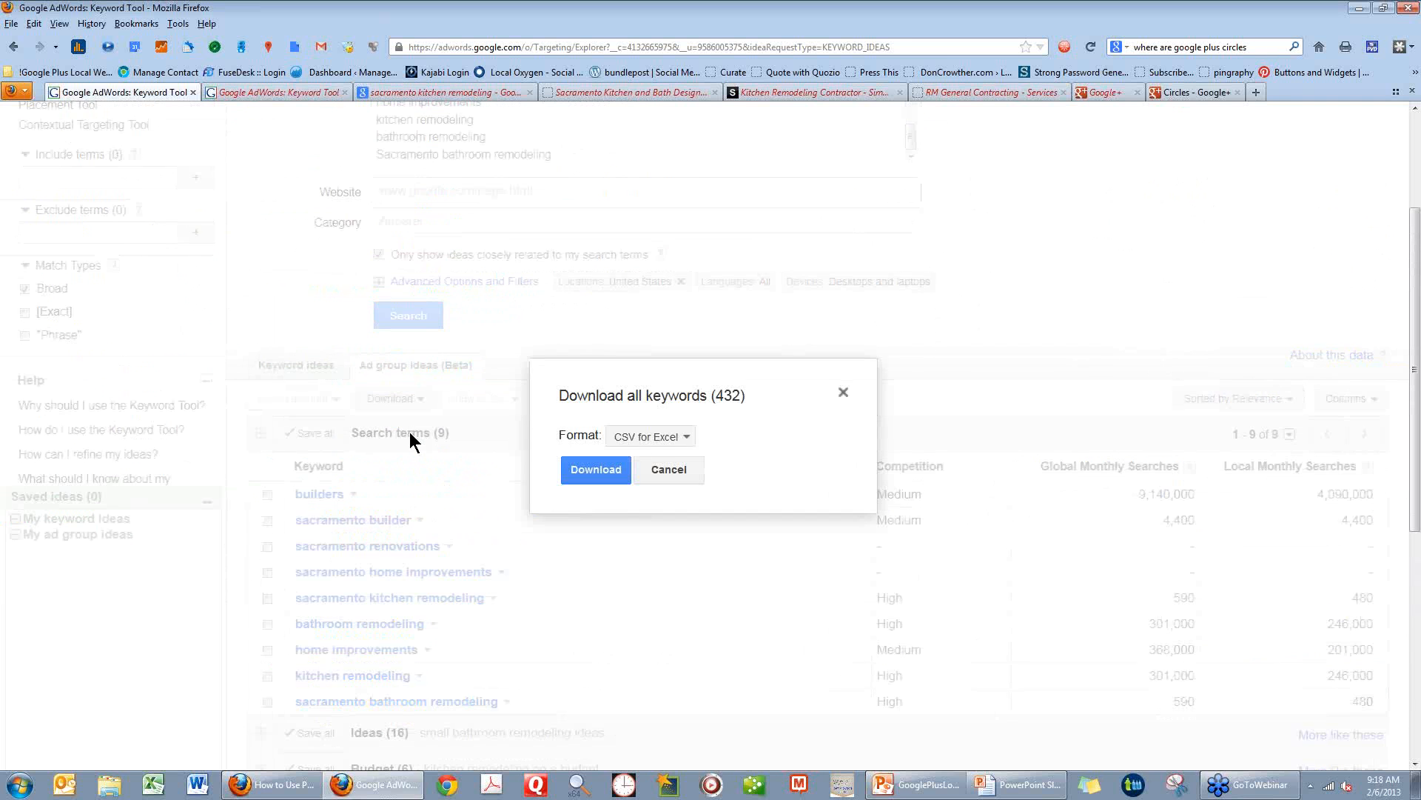
click(681, 441)
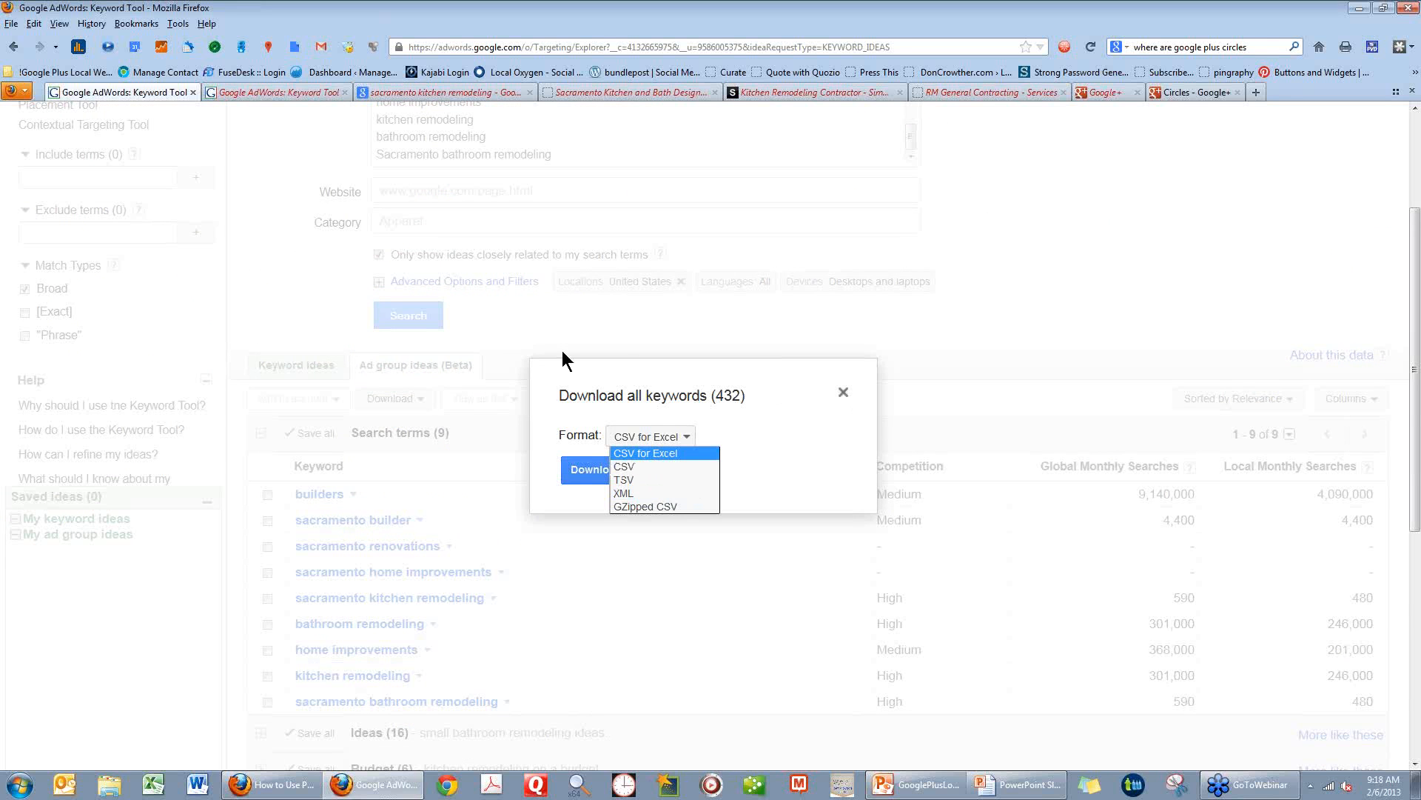
click(844, 393)
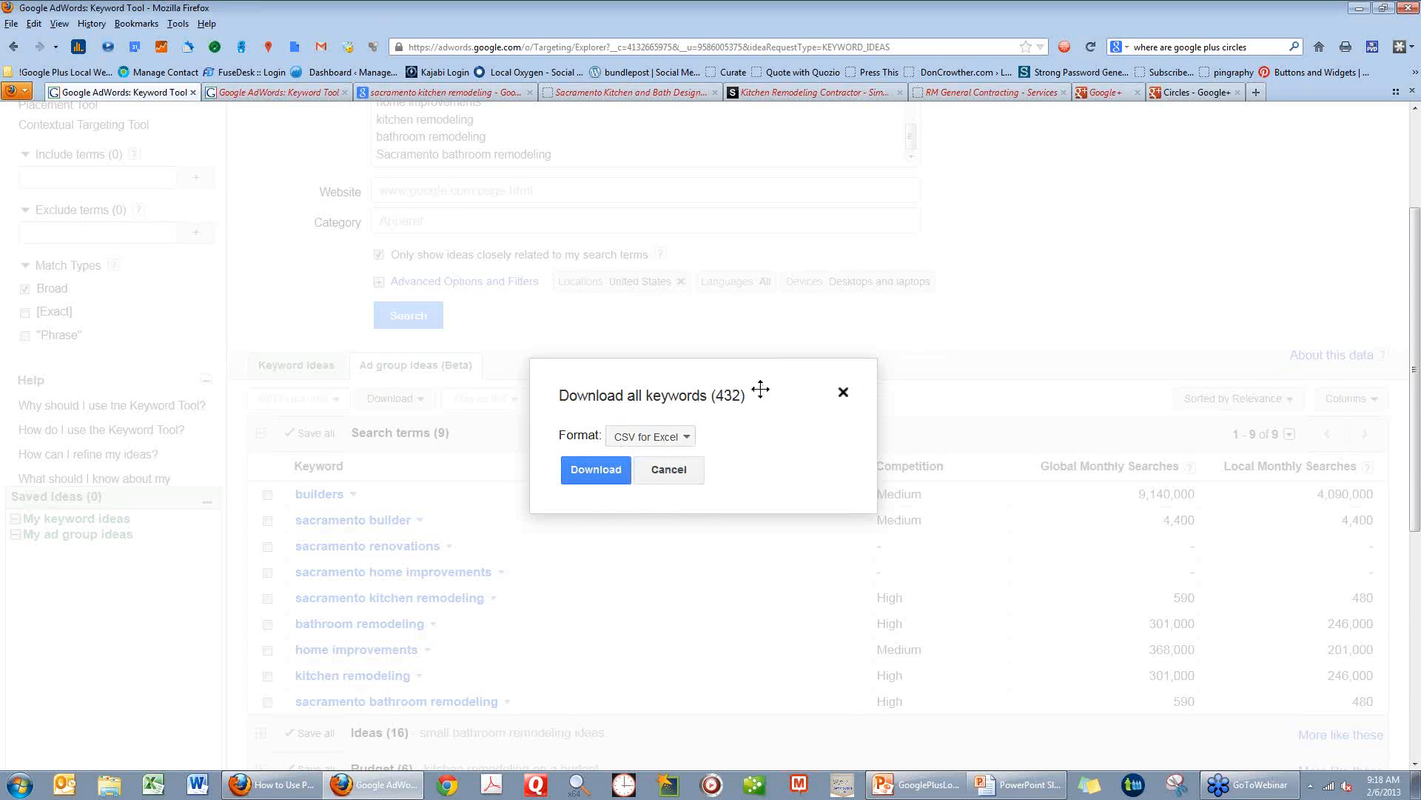
click(622, 468)
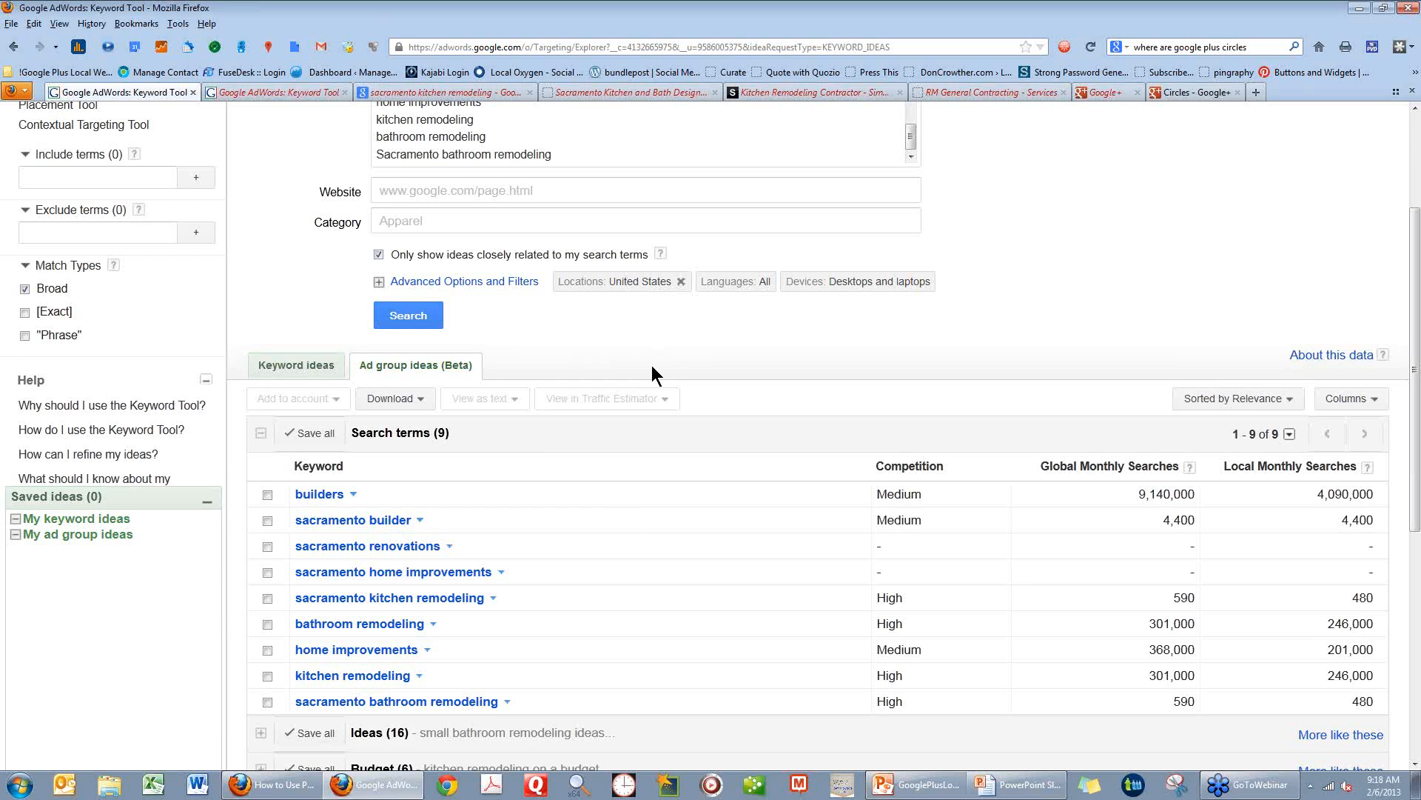
Insert "California" and a line break after "Sacramento" in the last keyword phrase, and run the keyword search.
scroll(527, 260, up, 3)
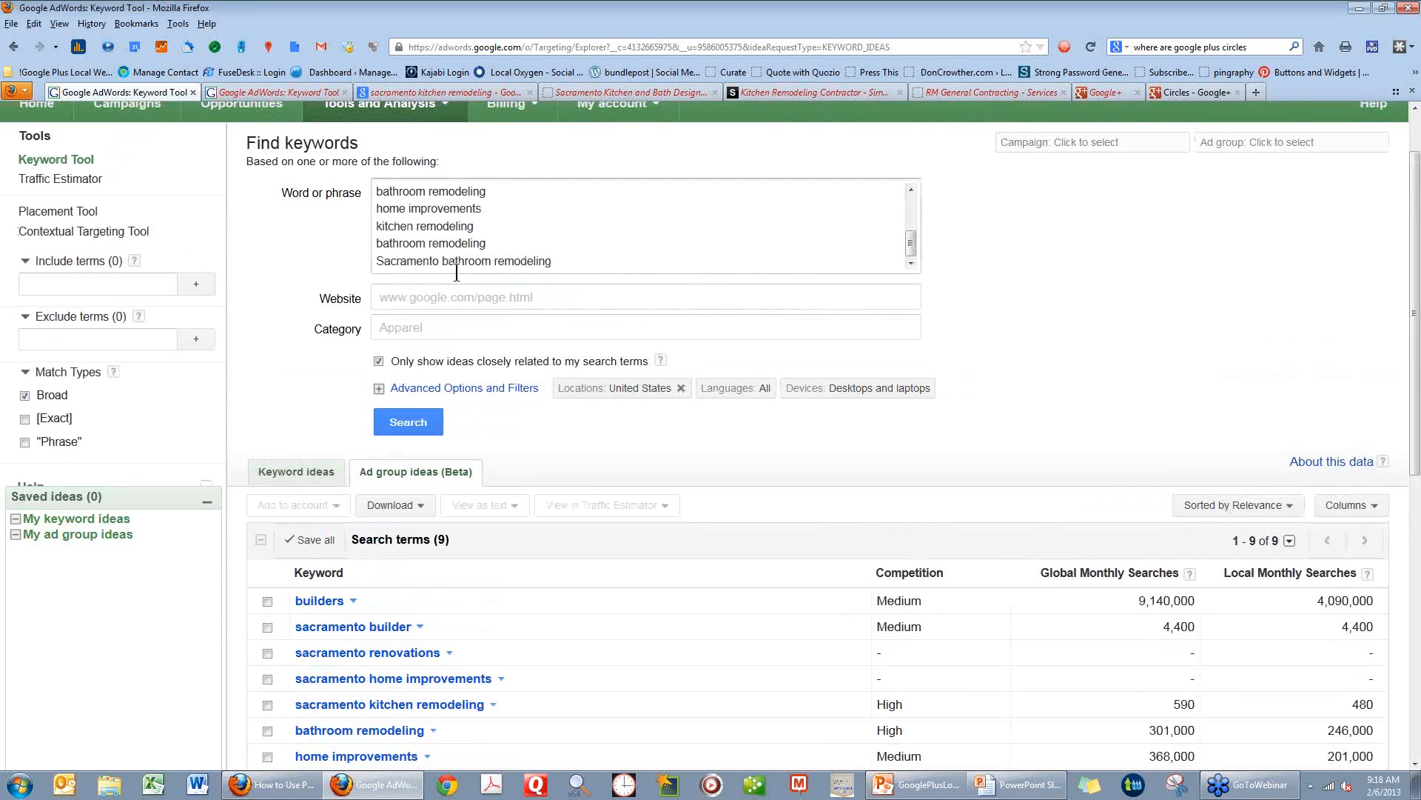
click(442, 260)
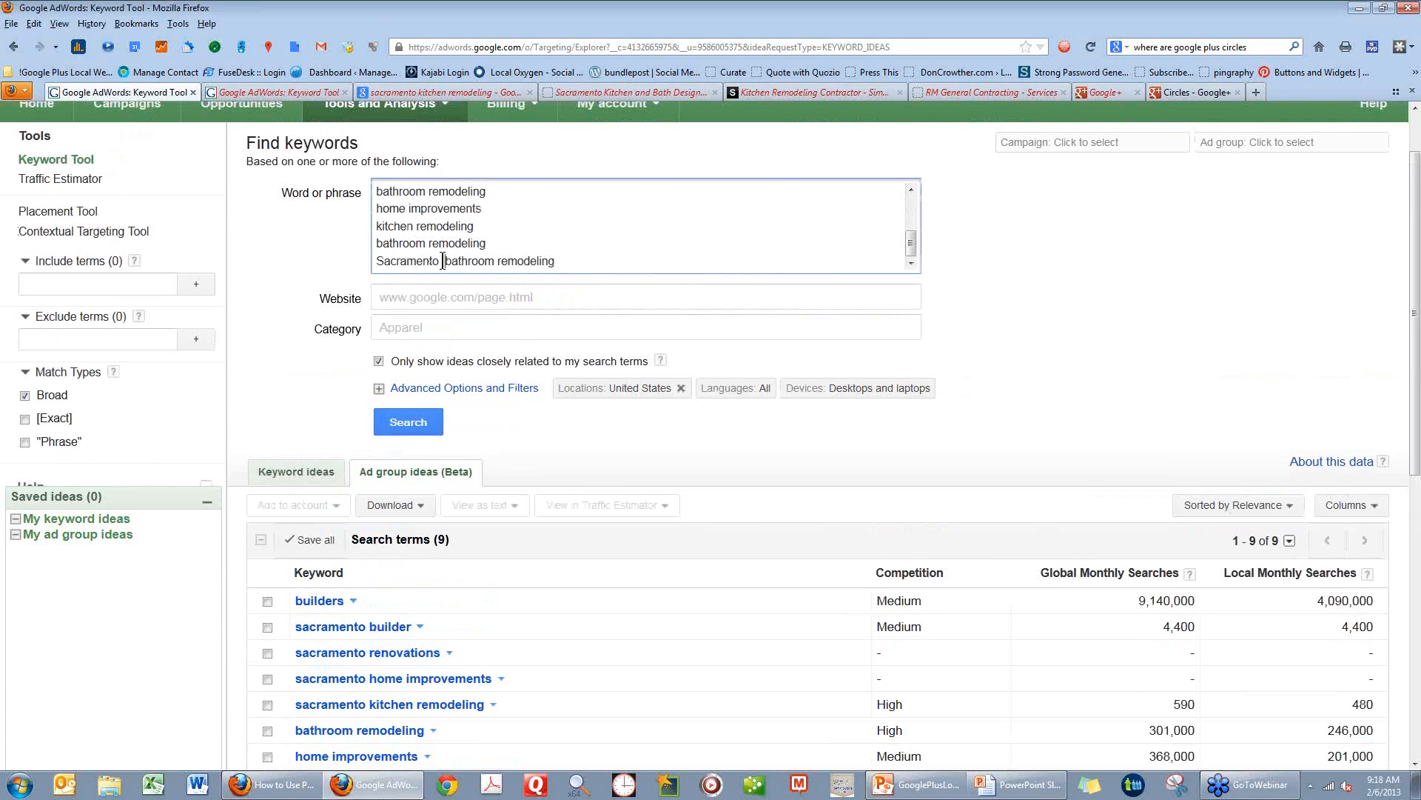
text(California)
key(Return)
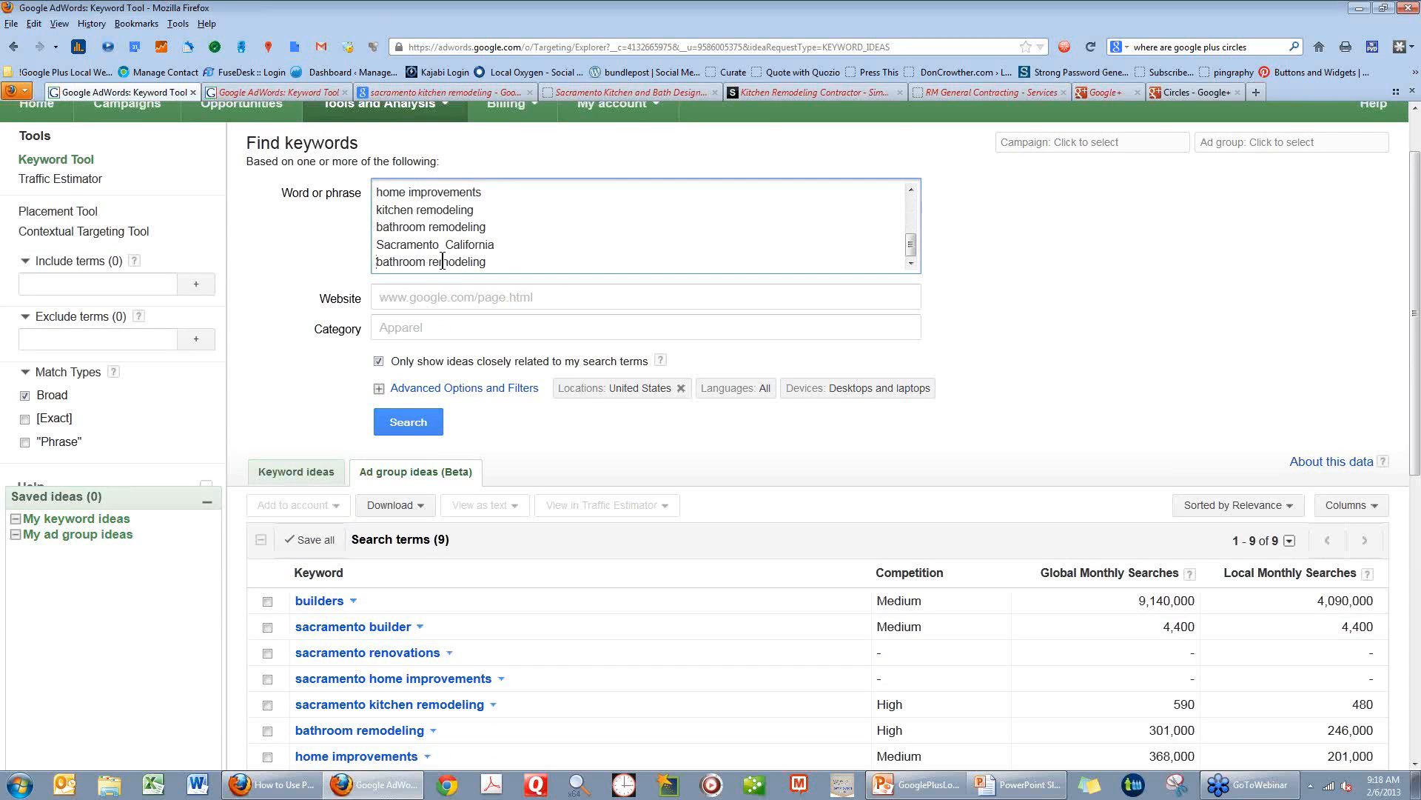
click(394, 427)
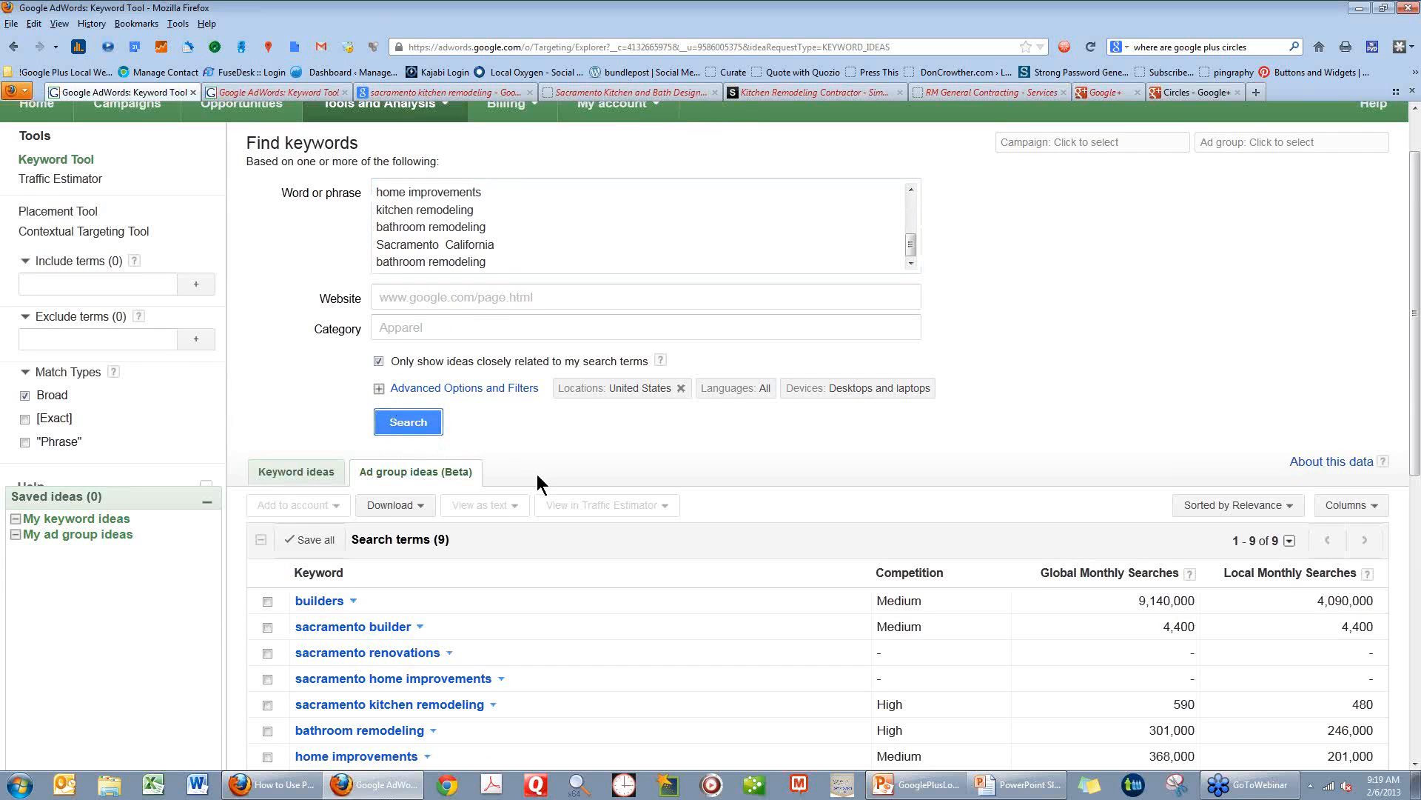
scroll(538, 481, down, 5)
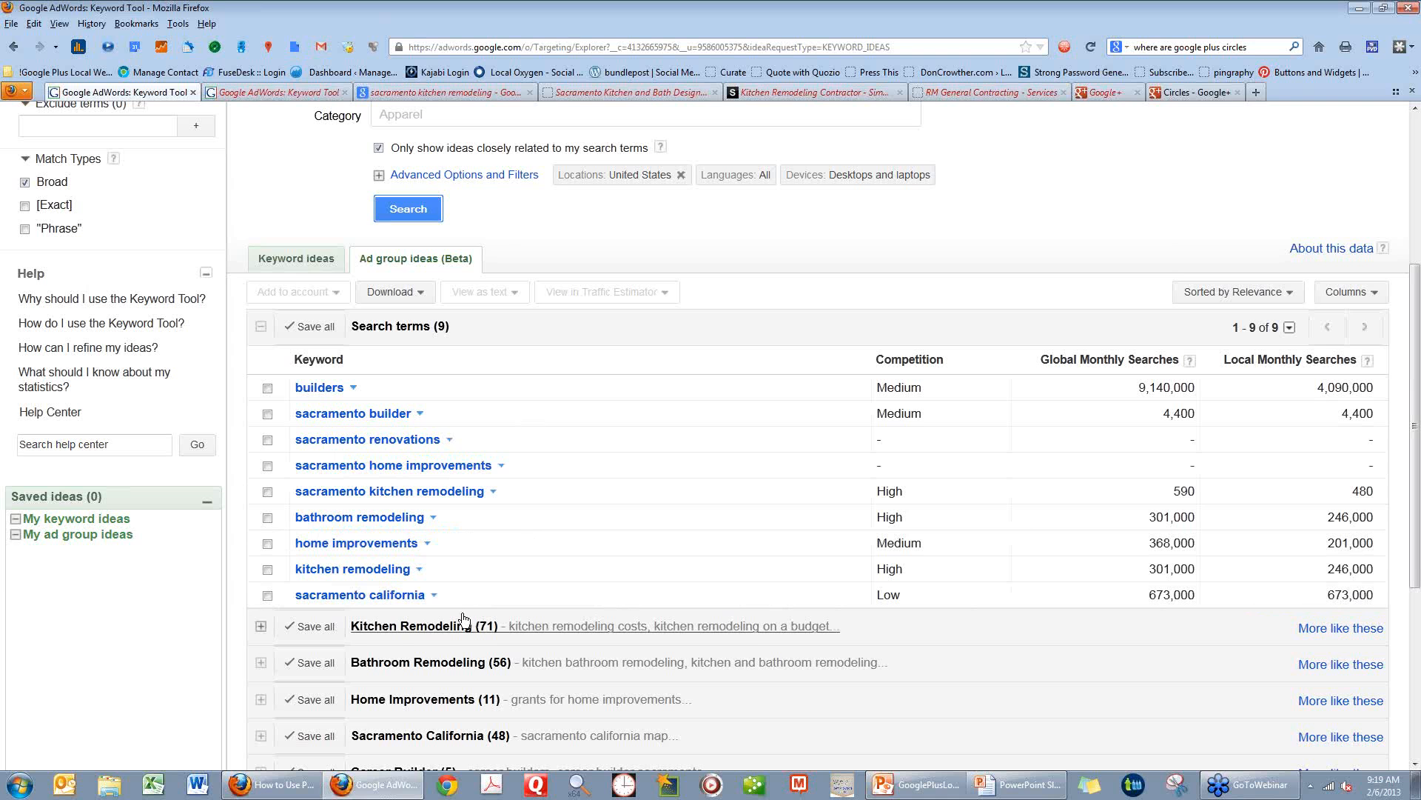
scroll(492, 355, up, 7)
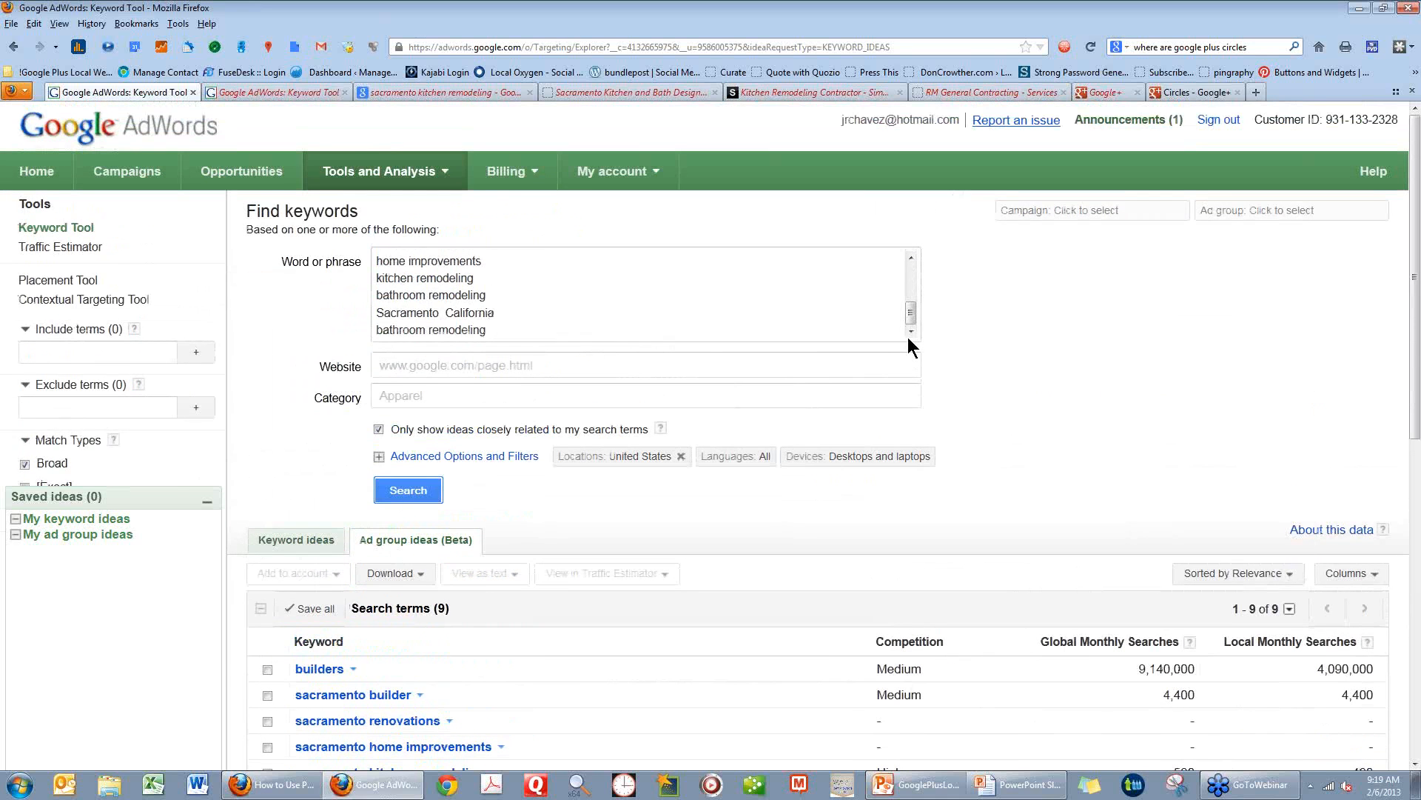
Rejoin the last two lines into "Sacramento California bathroom remodeling", rerun the keyword search and review the search terms.
click(911, 333)
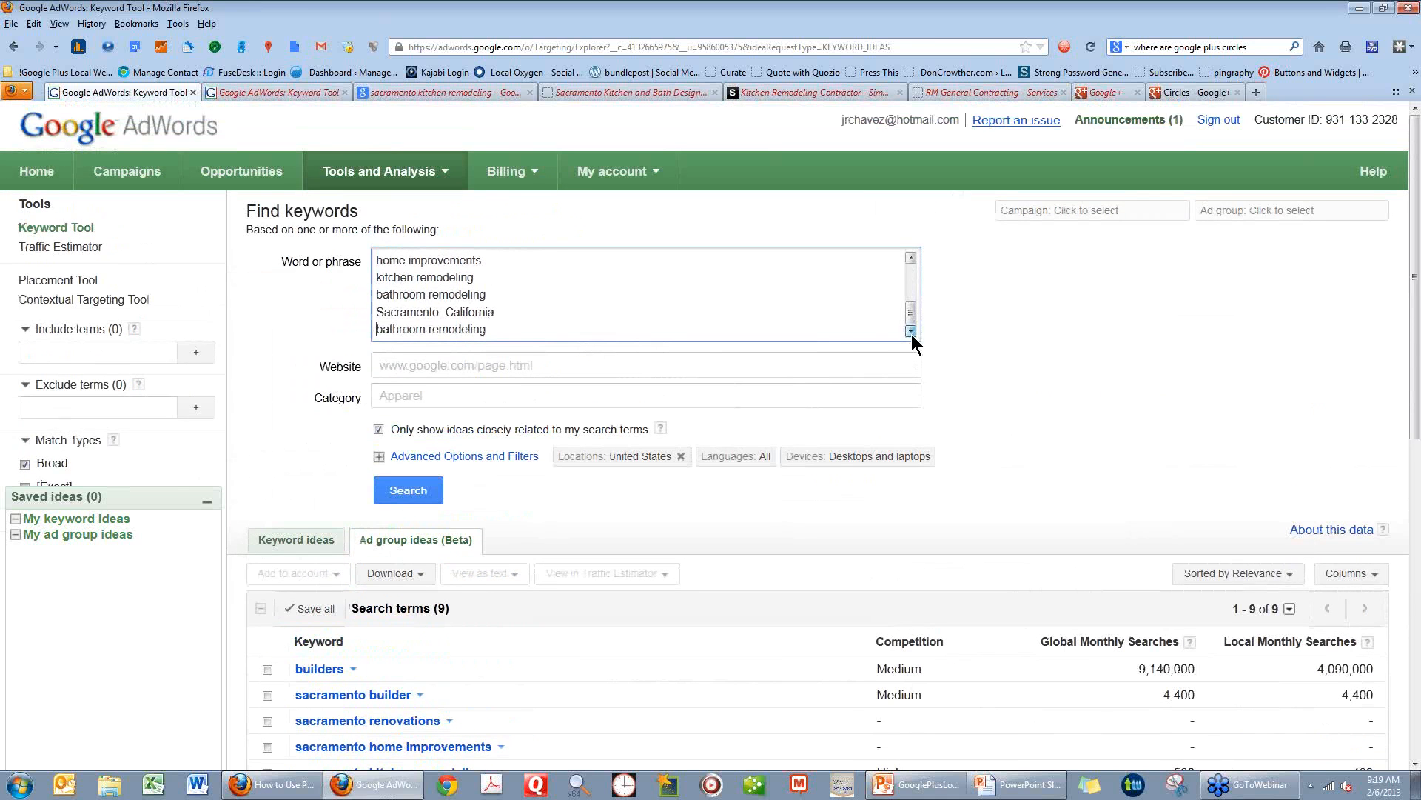
click(498, 311)
key(Delete)
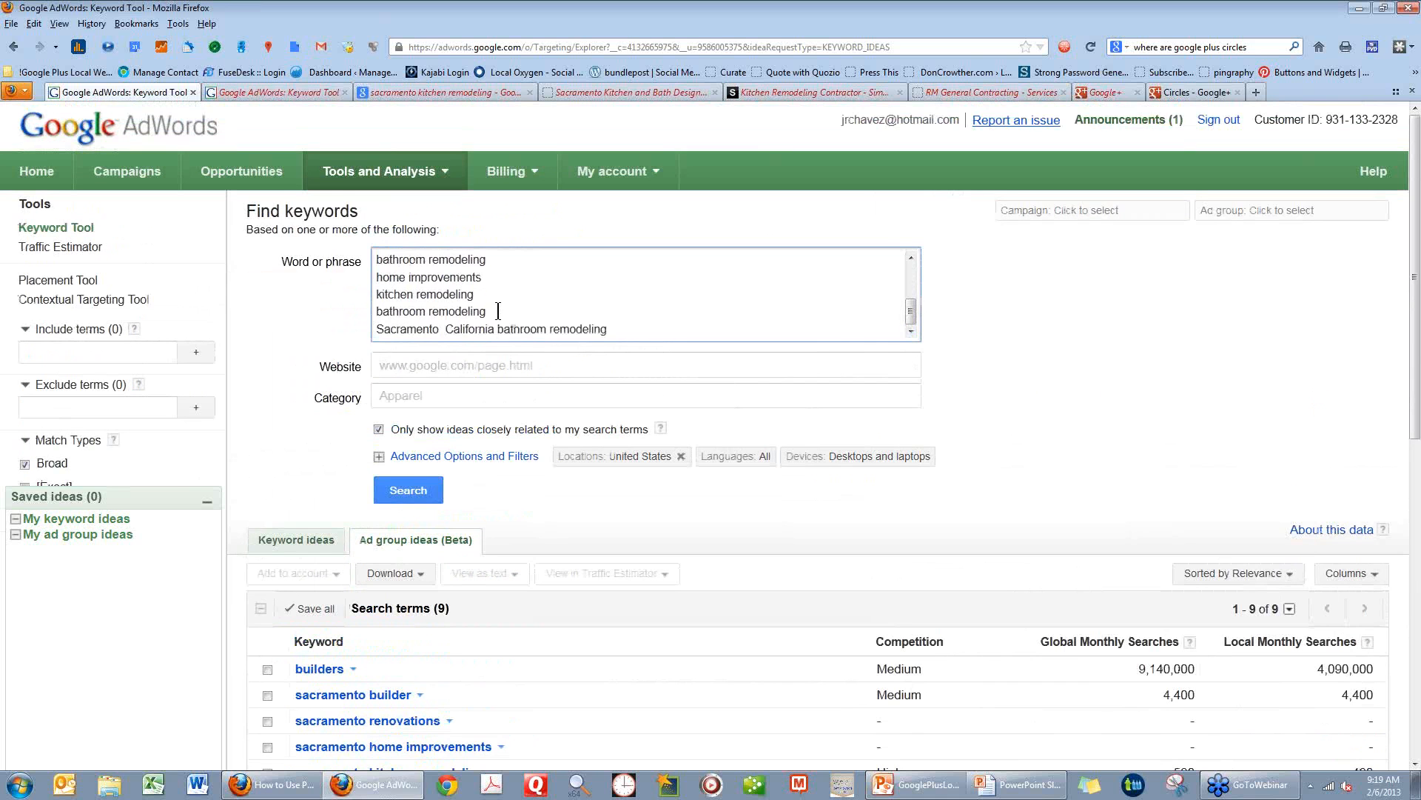
click(421, 490)
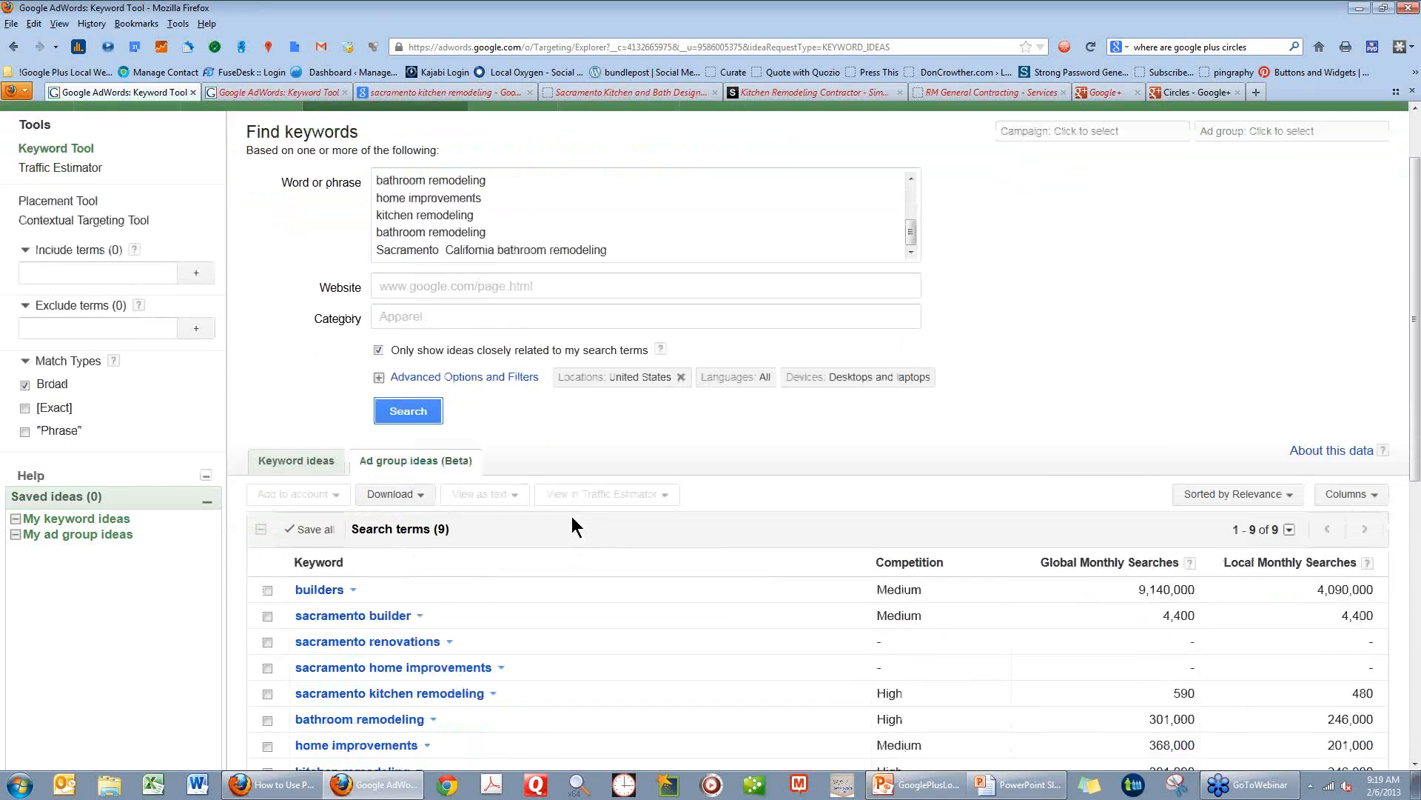
scroll(572, 522, down, 5)
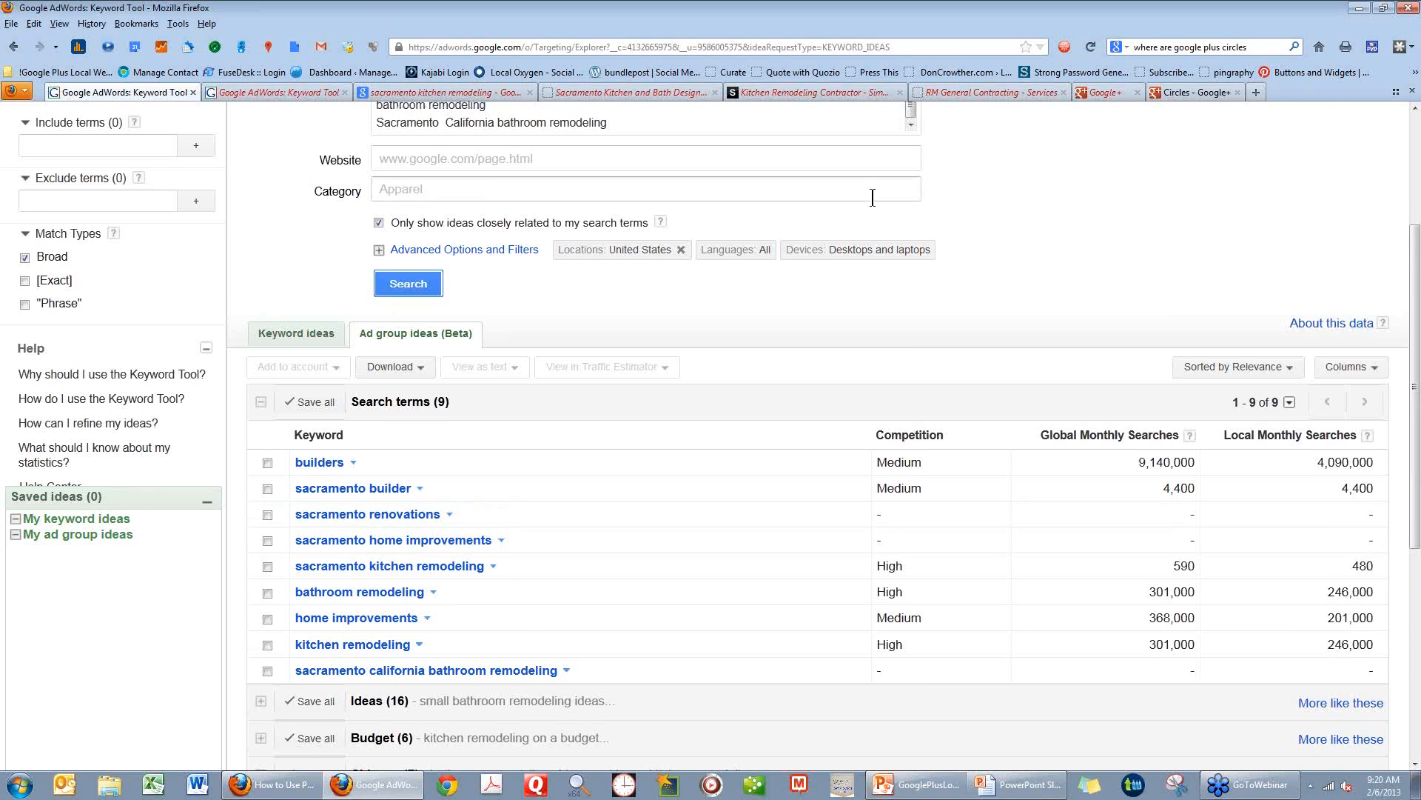
scroll(729, 124, up, 5)
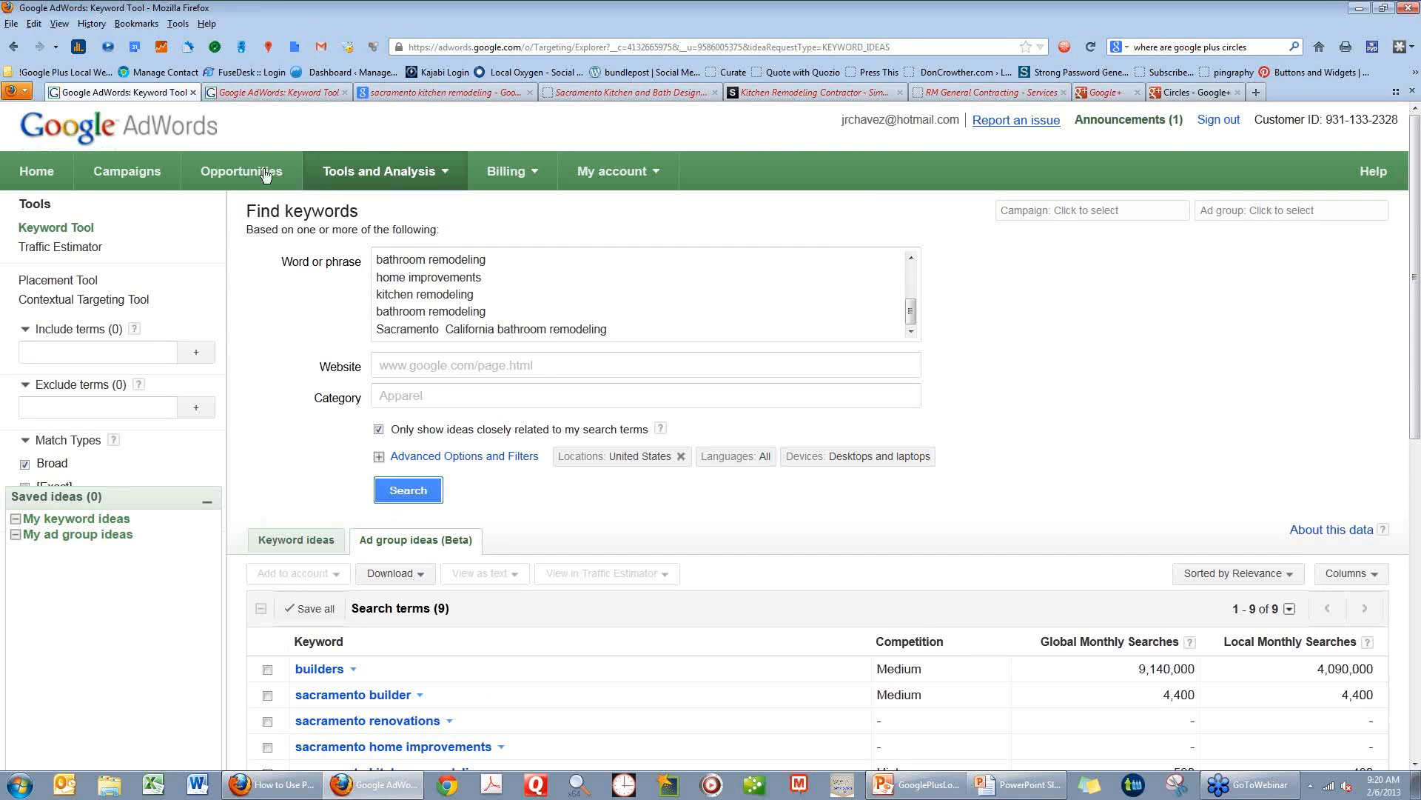
Switch to the open Google results page and rerun the Places search for "sacramento kitchen remodeling".
click(374, 90)
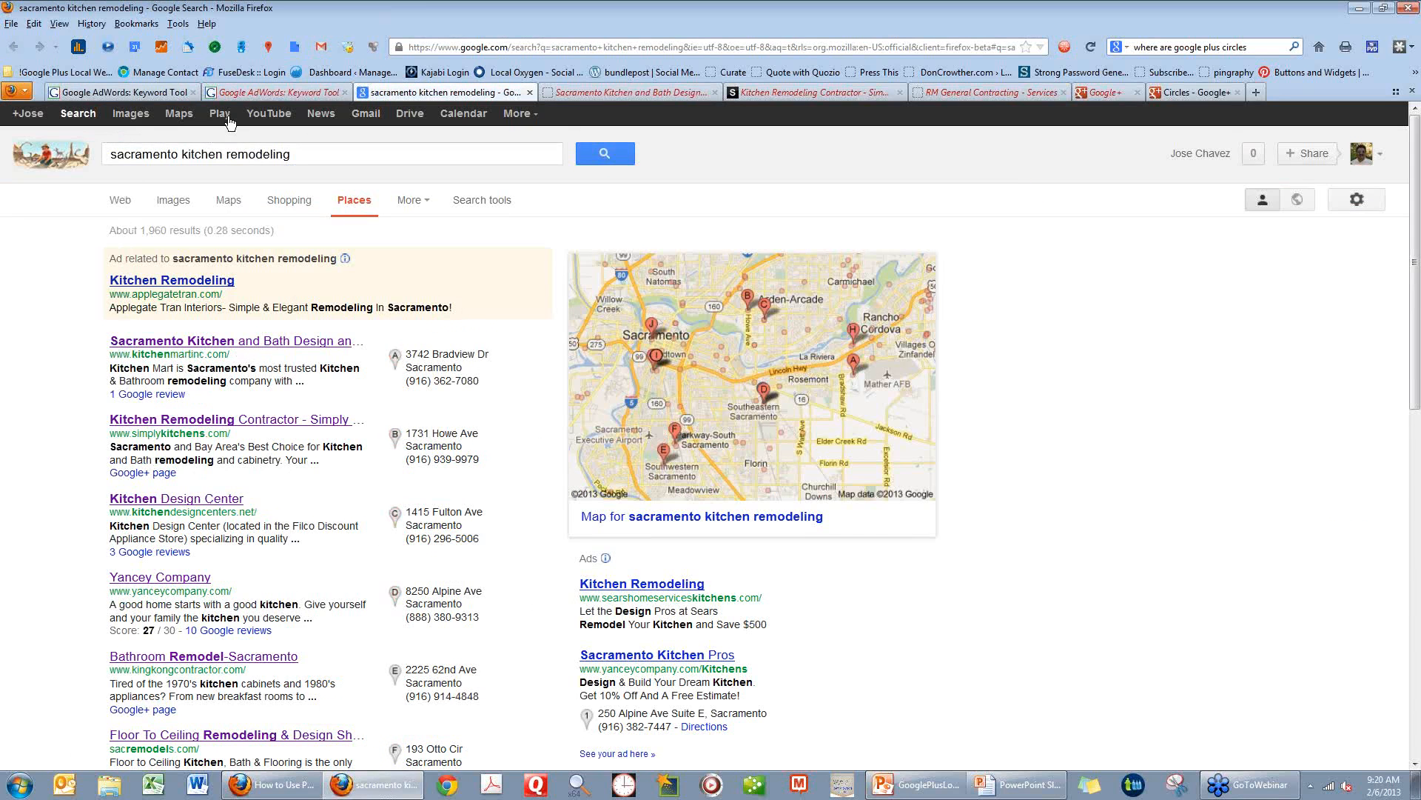
click(318, 154)
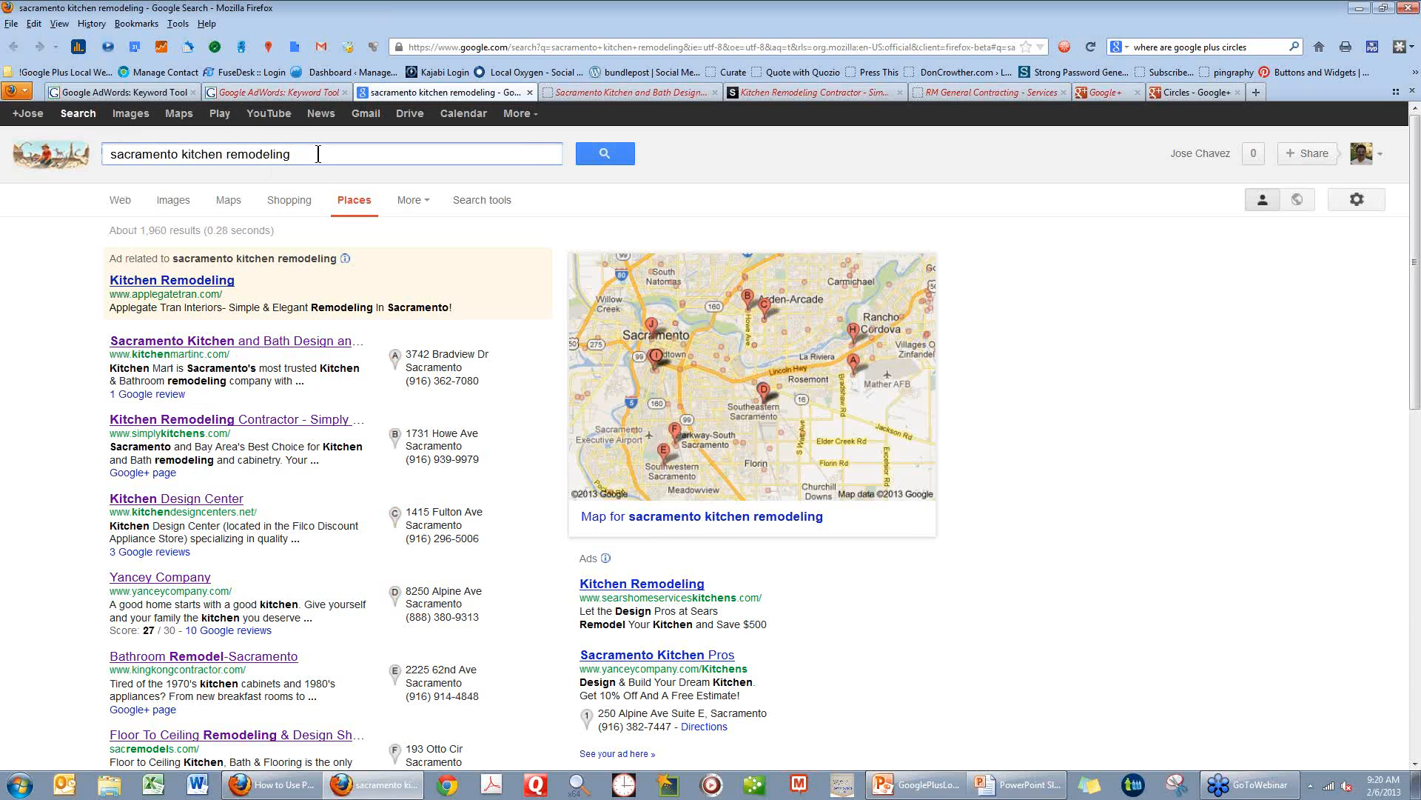
key(Return)
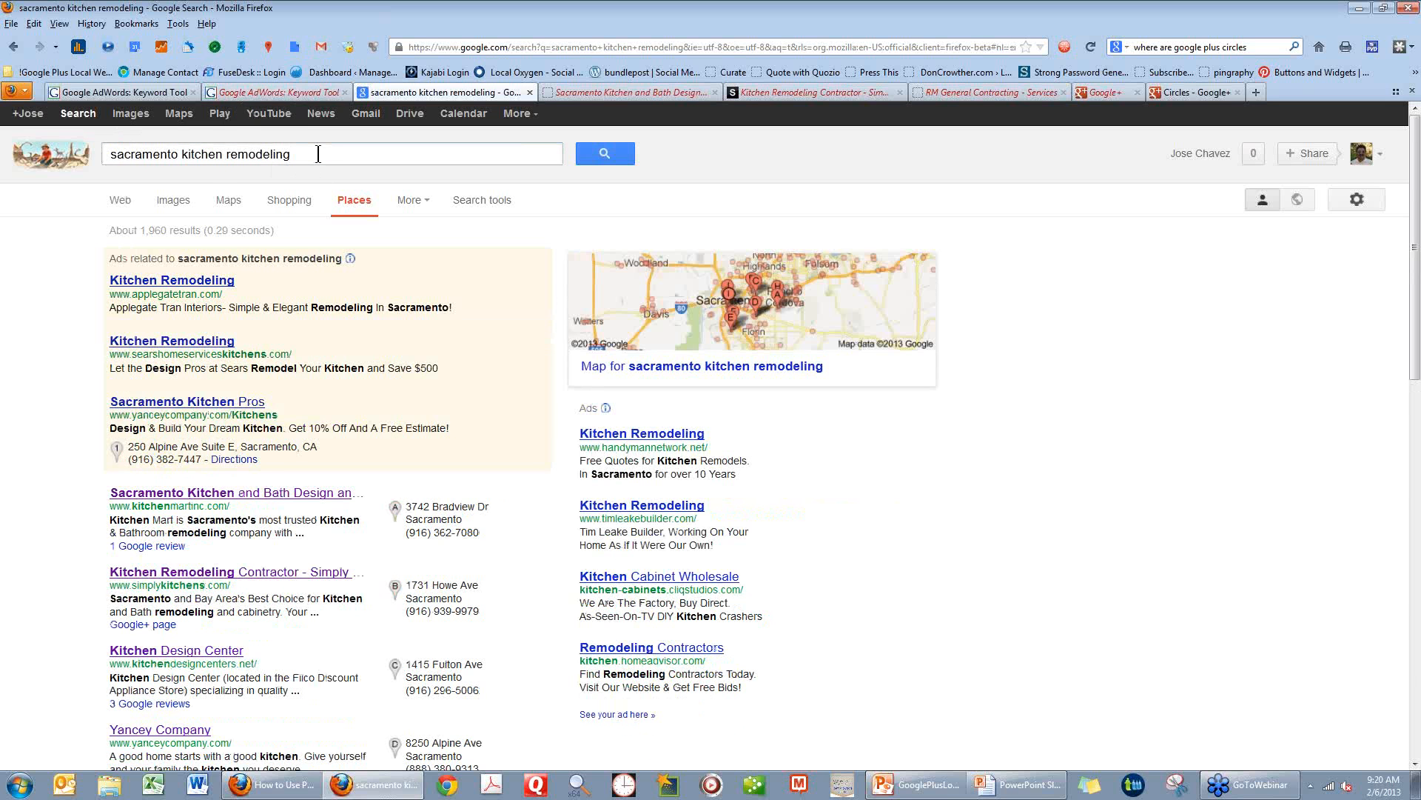
Copy the query "sacramento kitchen remodeling" into the browser's search box, replacing its text, and run it as a web search.
drag(291, 153, 94, 168)
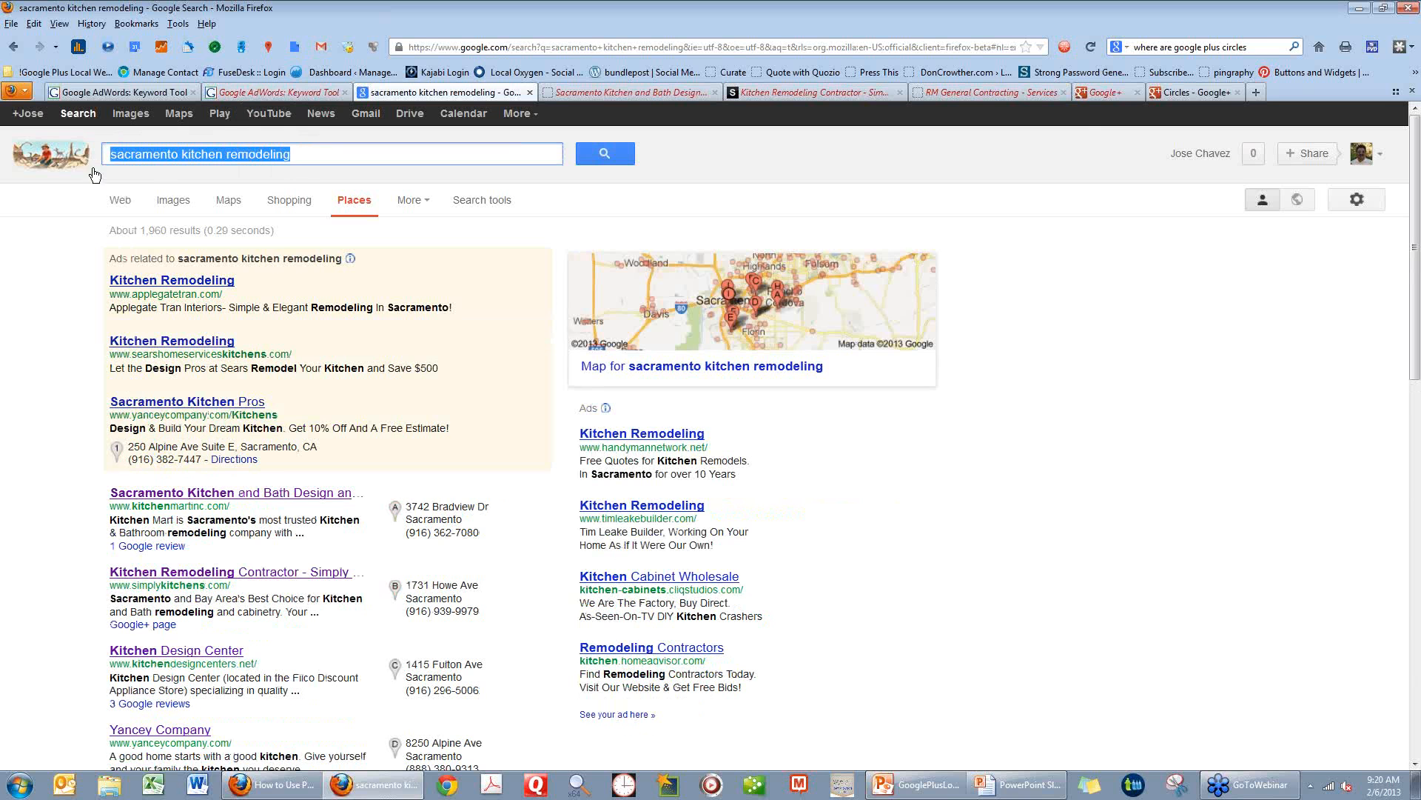
key(ctrl+c)
click(1158, 48)
key(ctrl+a)
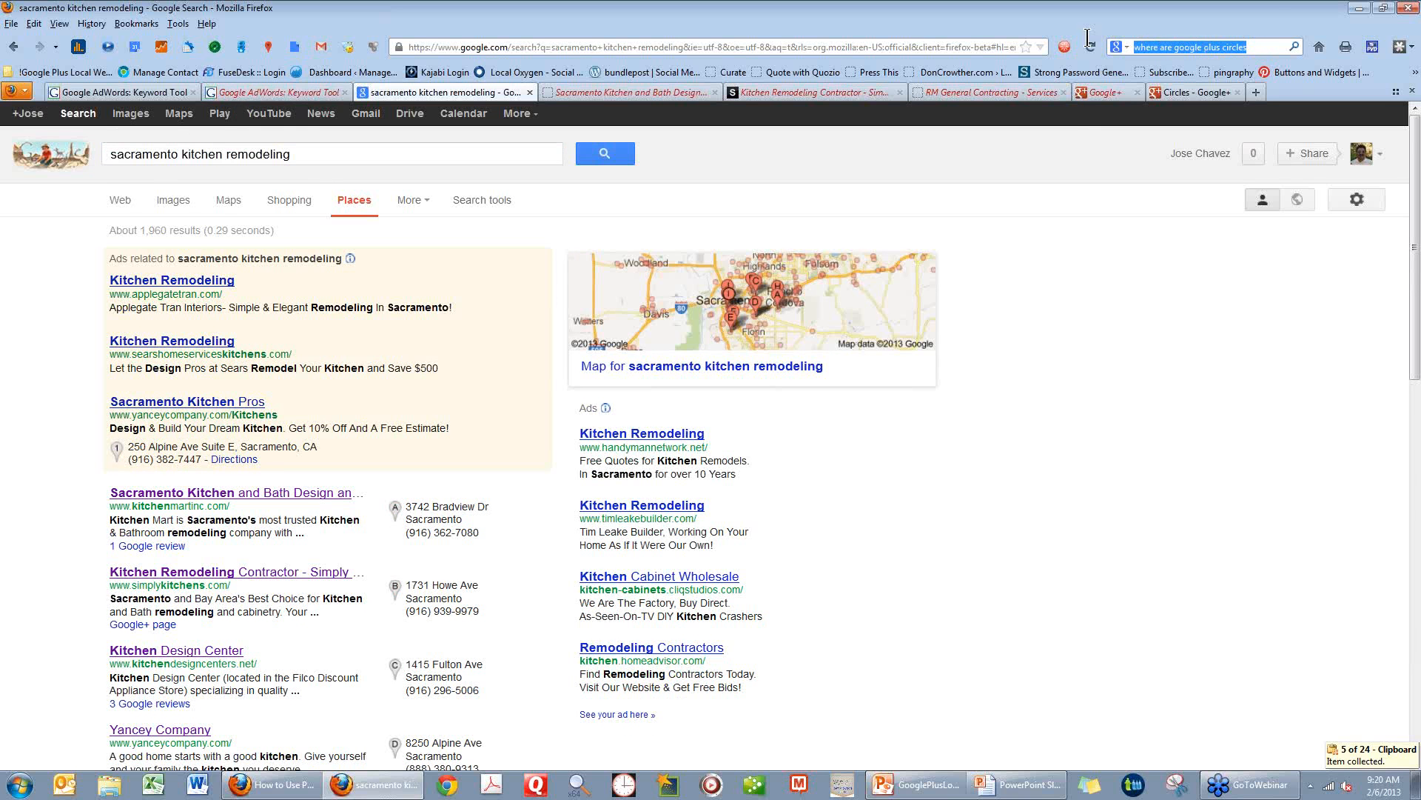
key(ctrl+v)
key(Return)
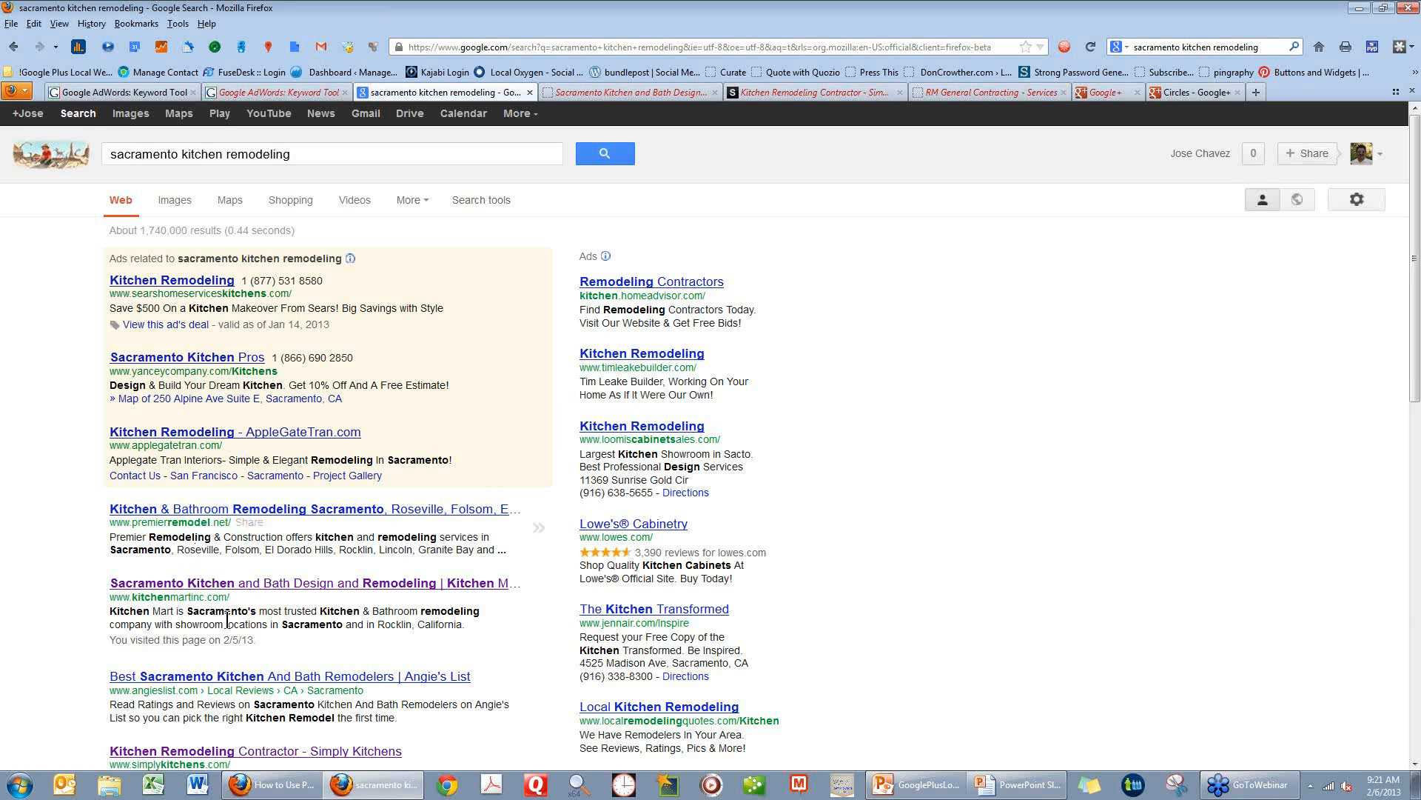
Look through the web results down to the related searches, and filter the results to Places.
scroll(195, 694, down, 2)
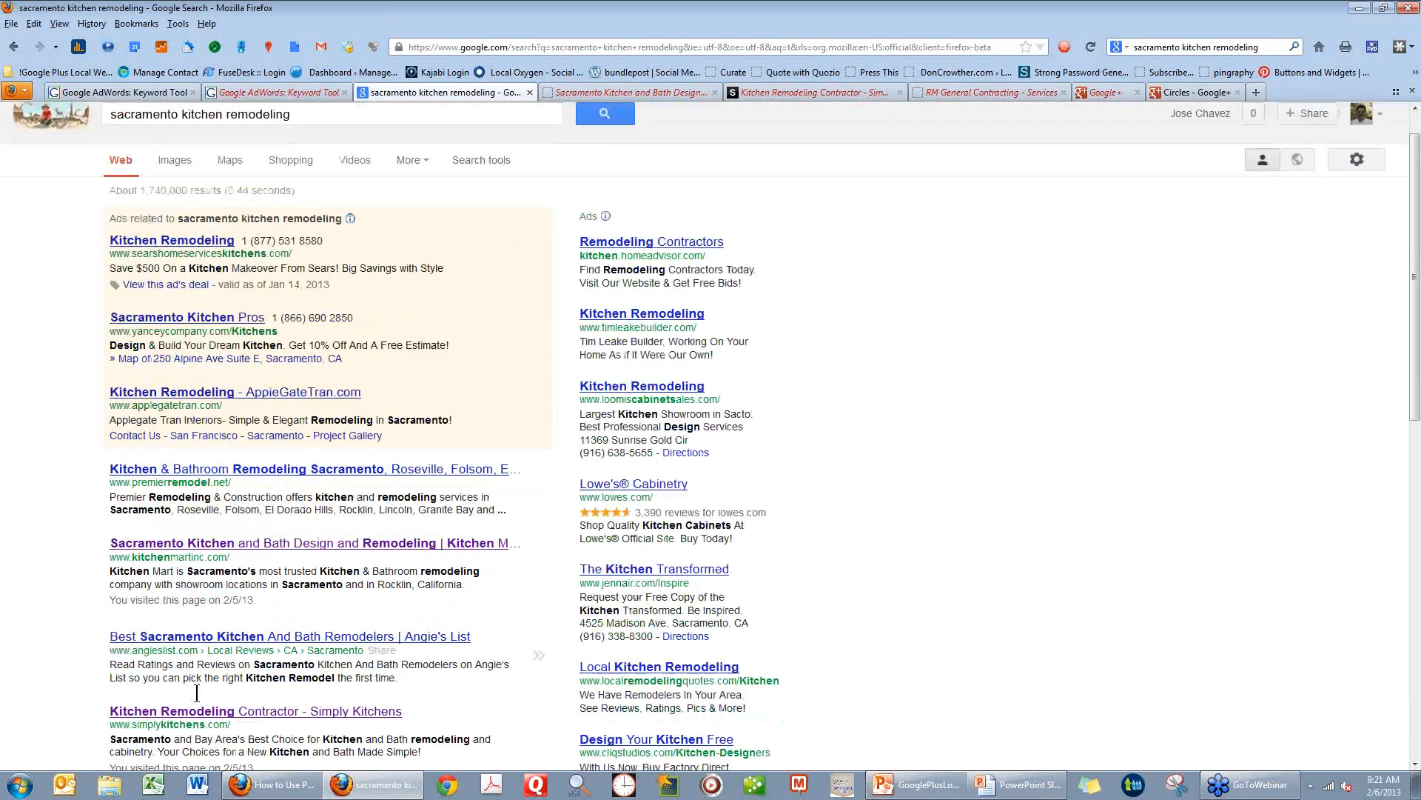
scroll(195, 694, down, 2)
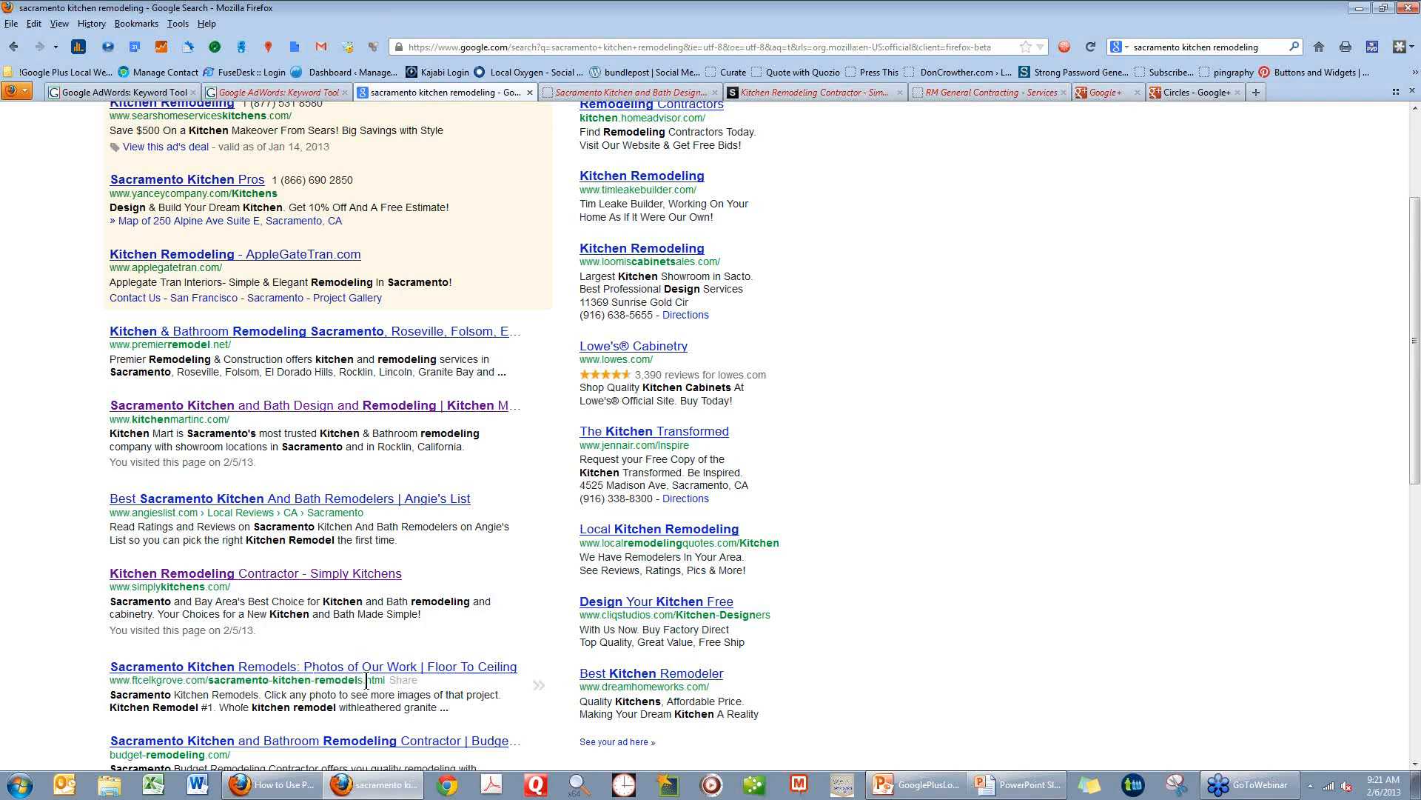
scroll(366, 679, down, 4)
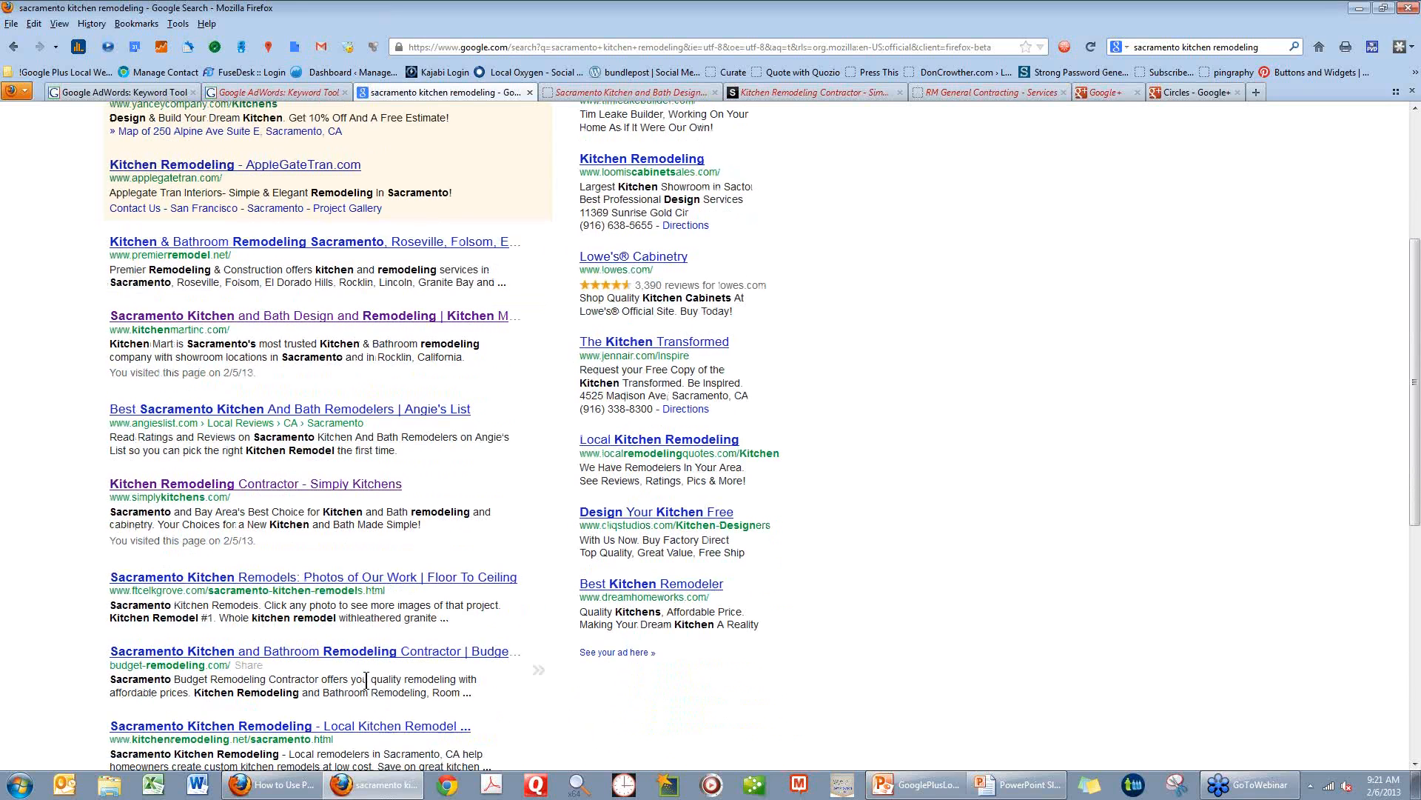
scroll(366, 680, down, 6)
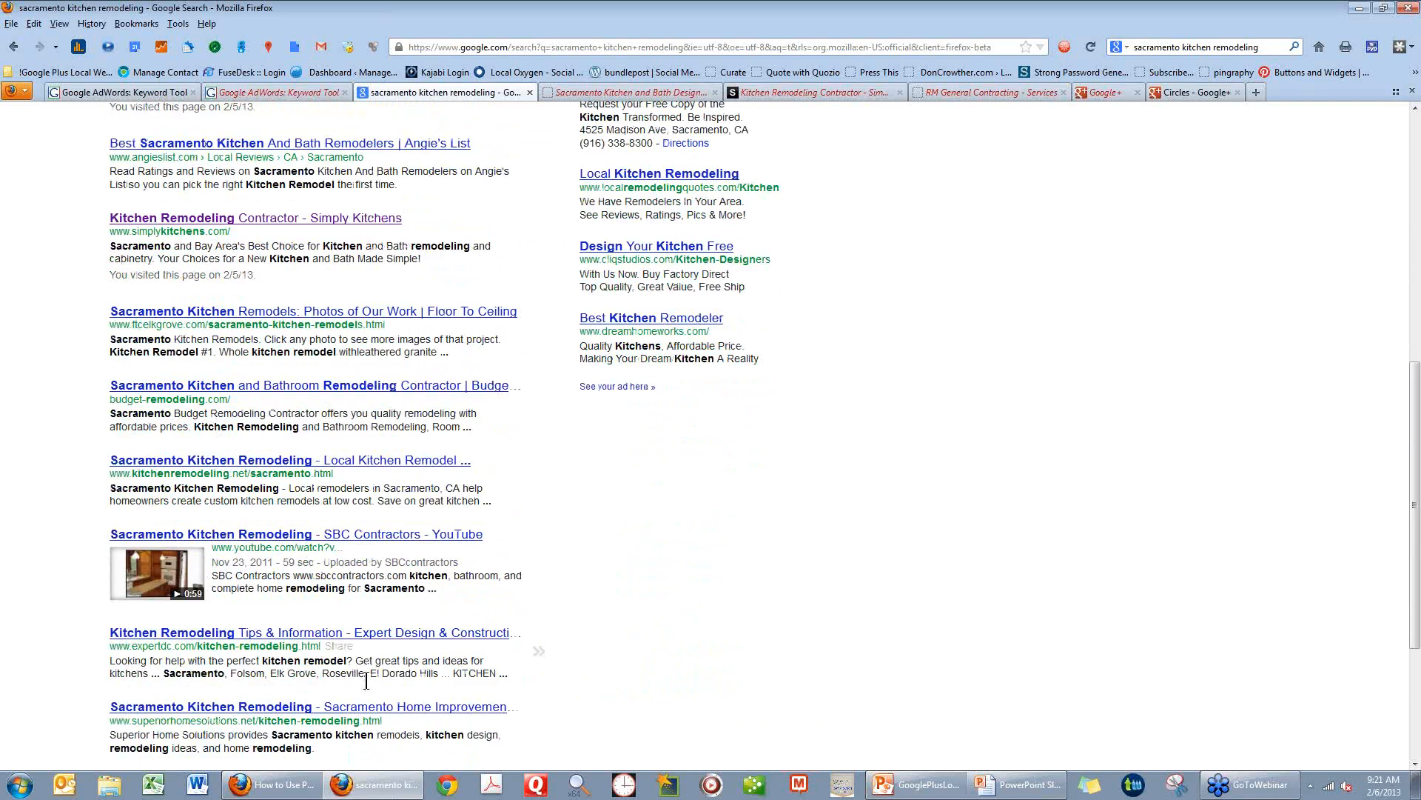
scroll(366, 679, down, 2)
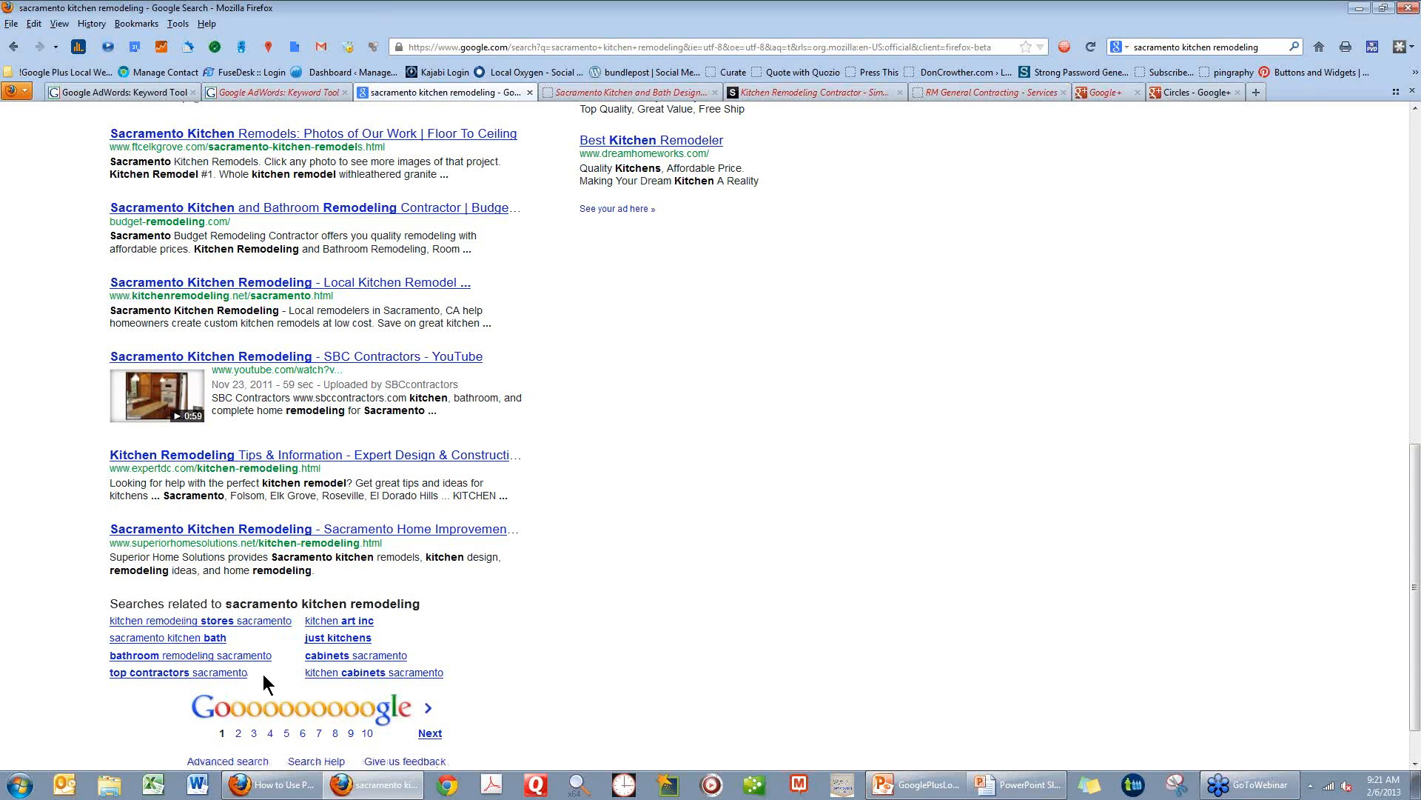
scroll(263, 674, up, 15)
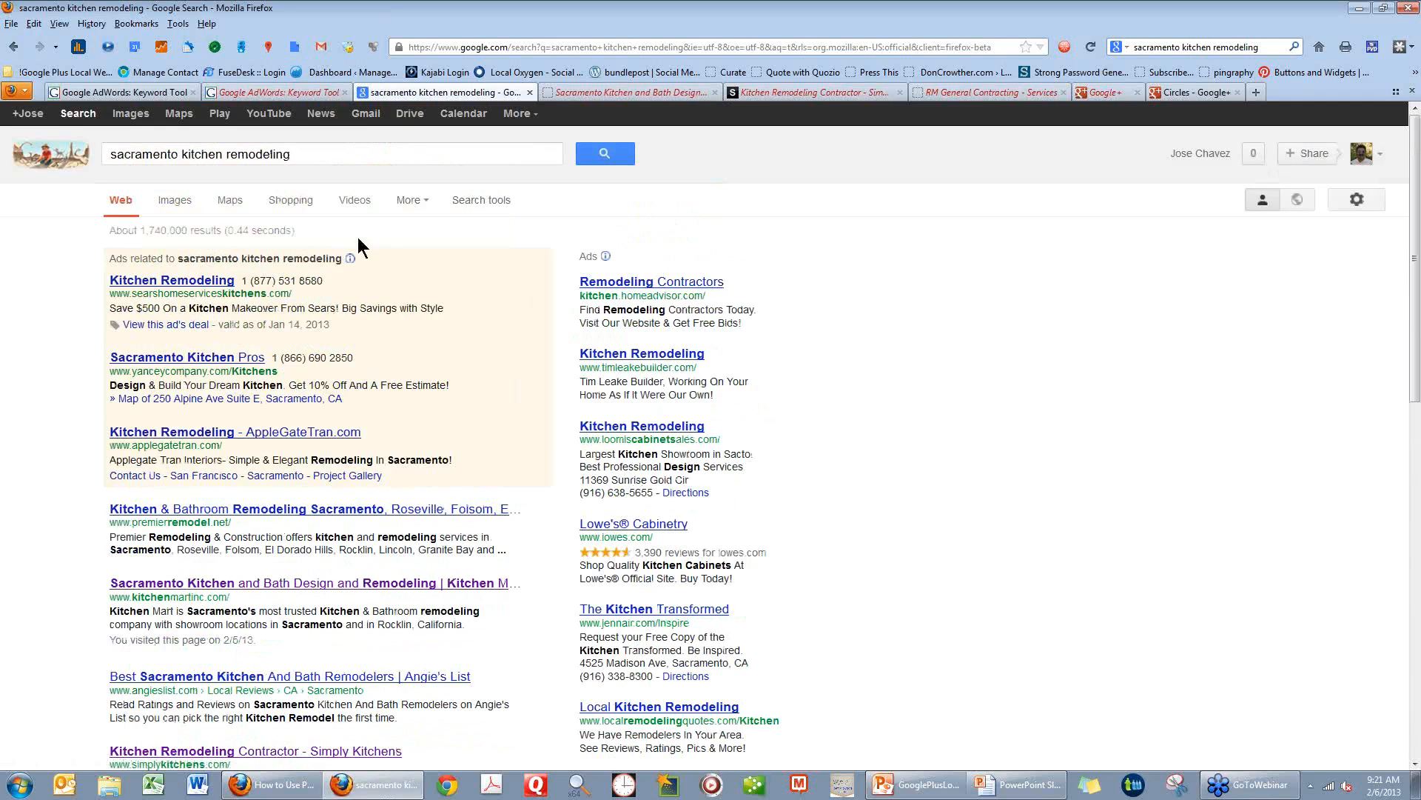
click(416, 207)
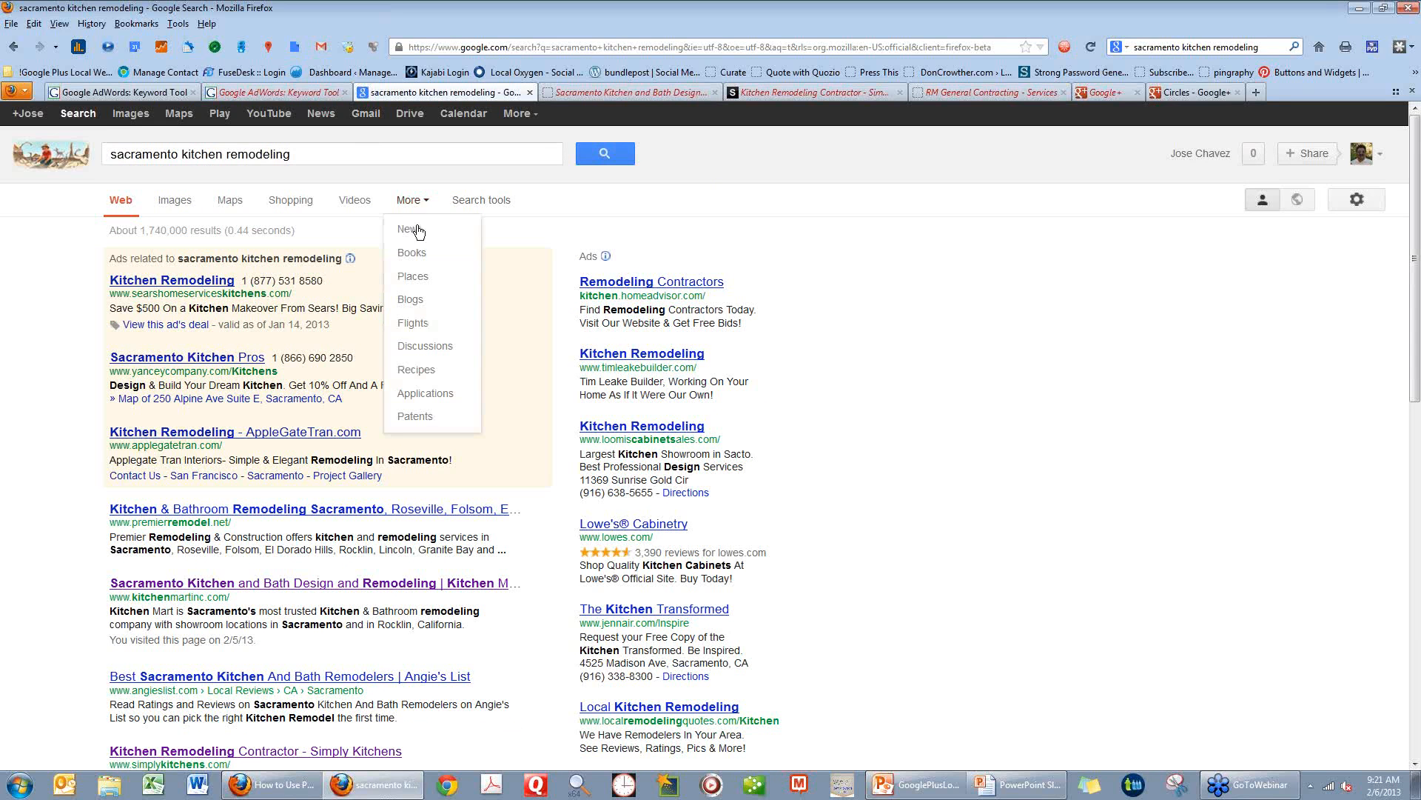
click(415, 278)
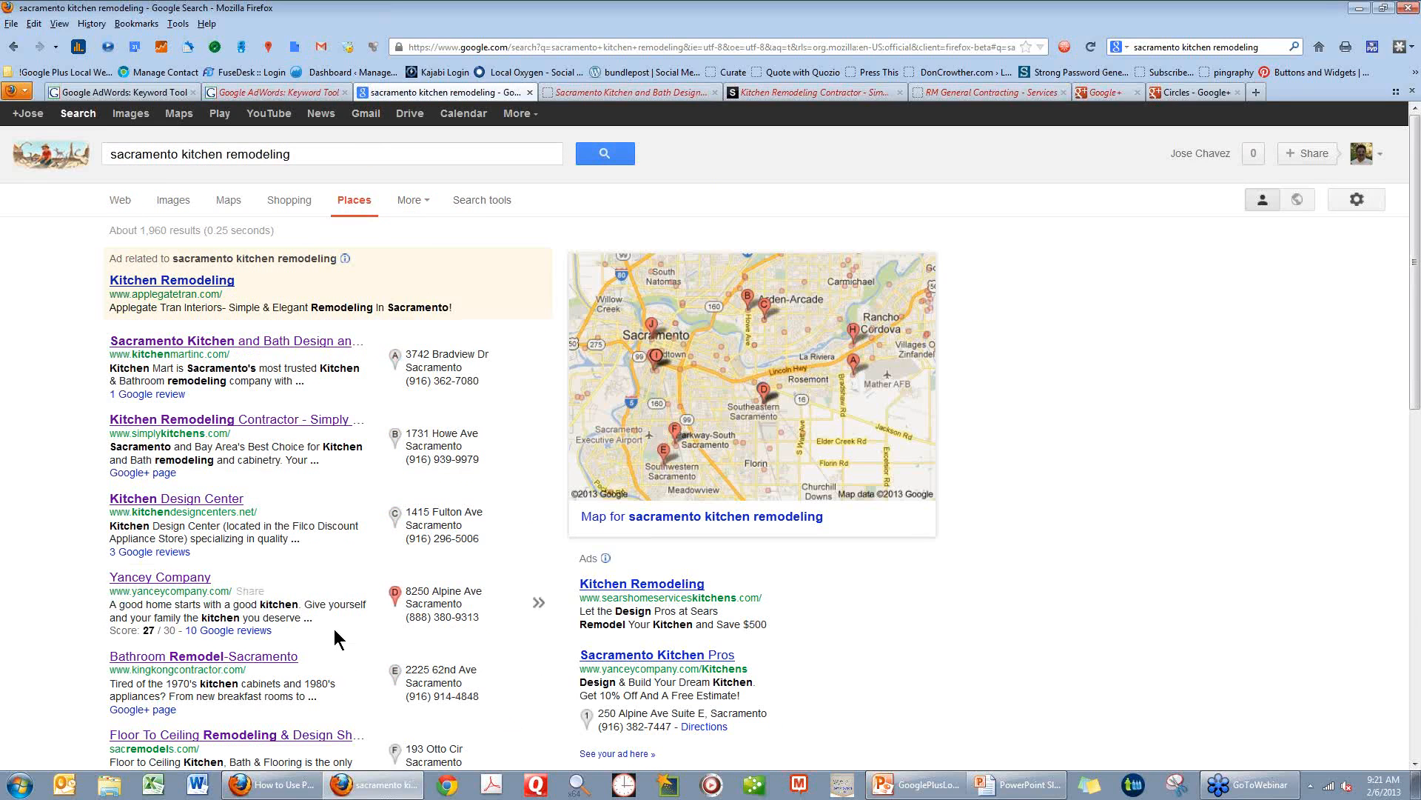
Preview the first Places result, Kitchen Mart, switch to its already open website and view the page source.
mouse_move(336, 638)
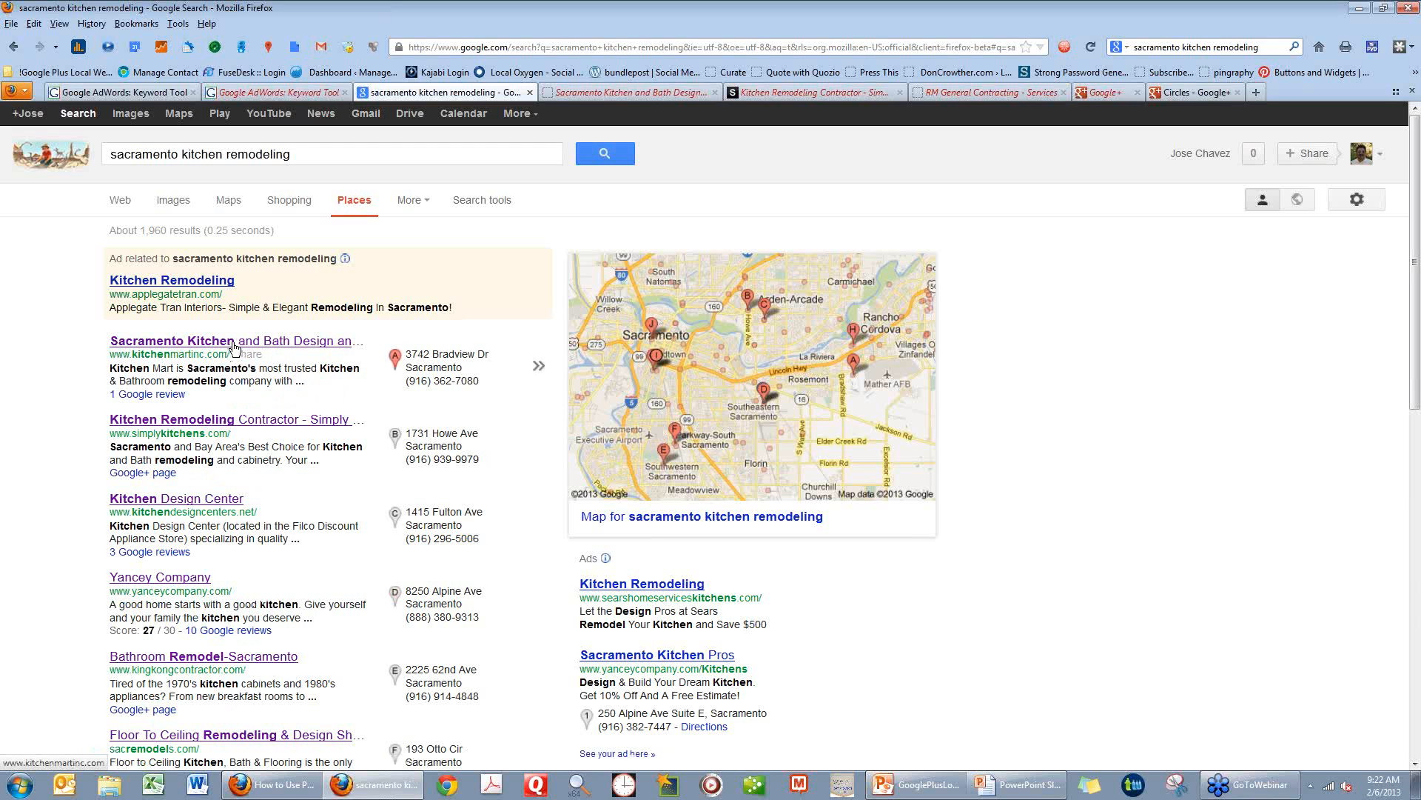
mouse_move(267, 348)
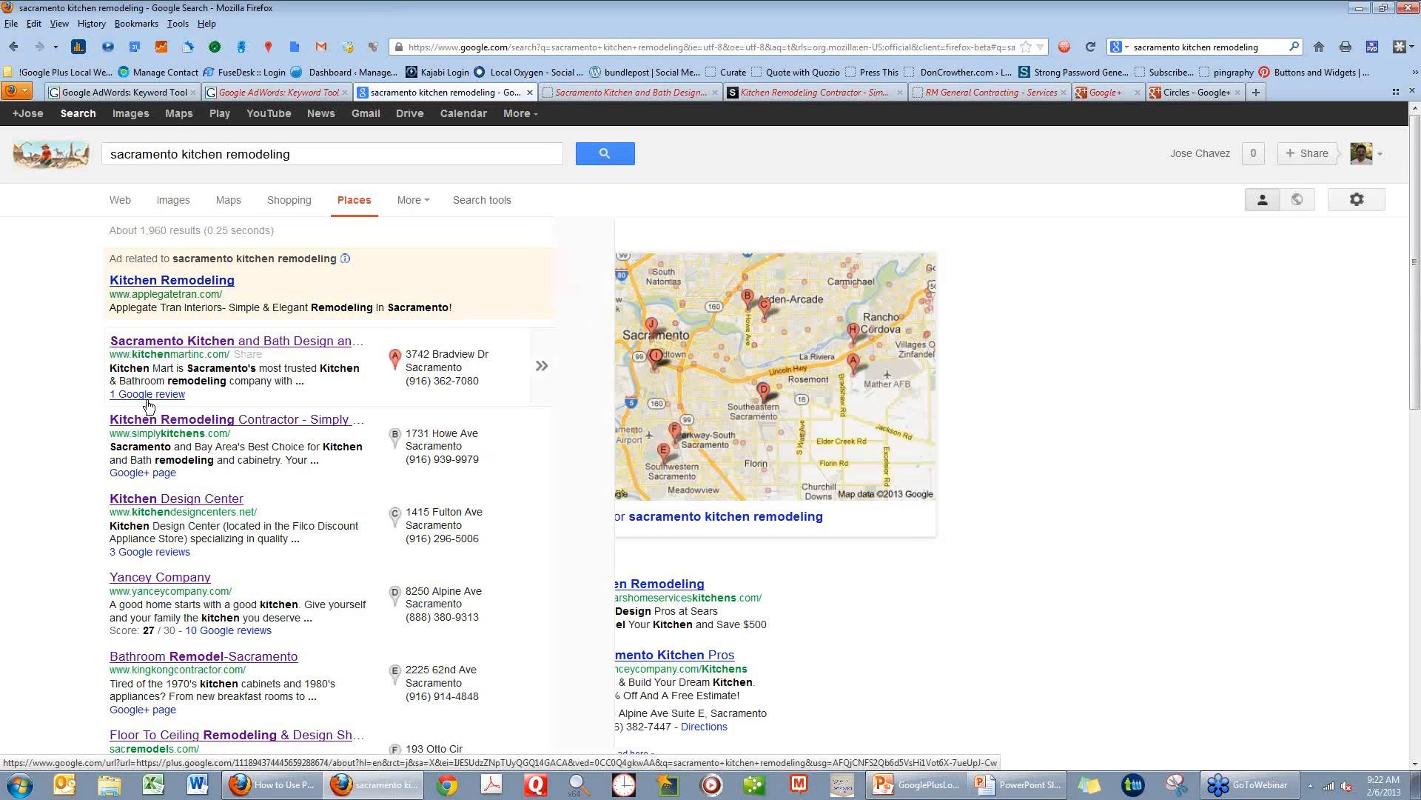
mouse_move(151, 404)
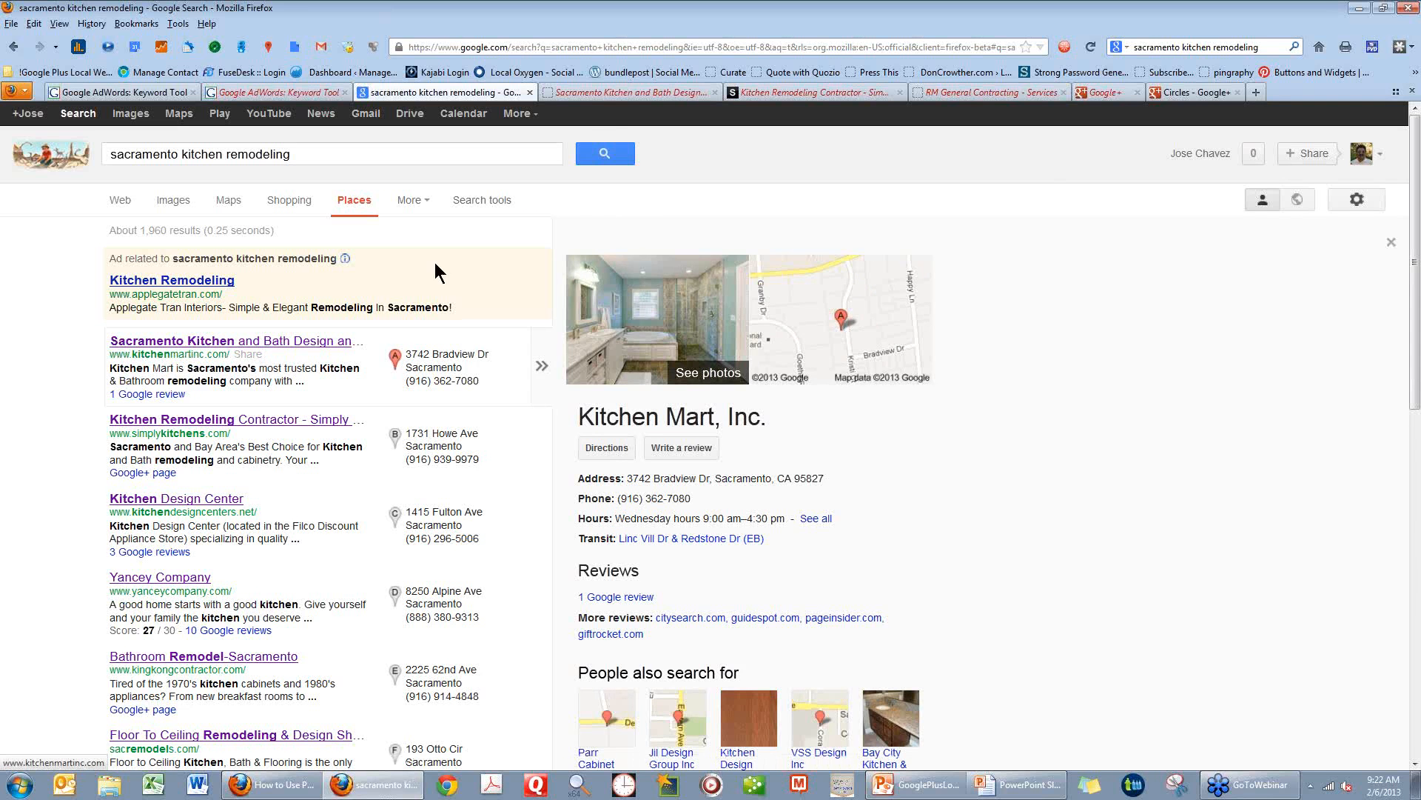
click(604, 94)
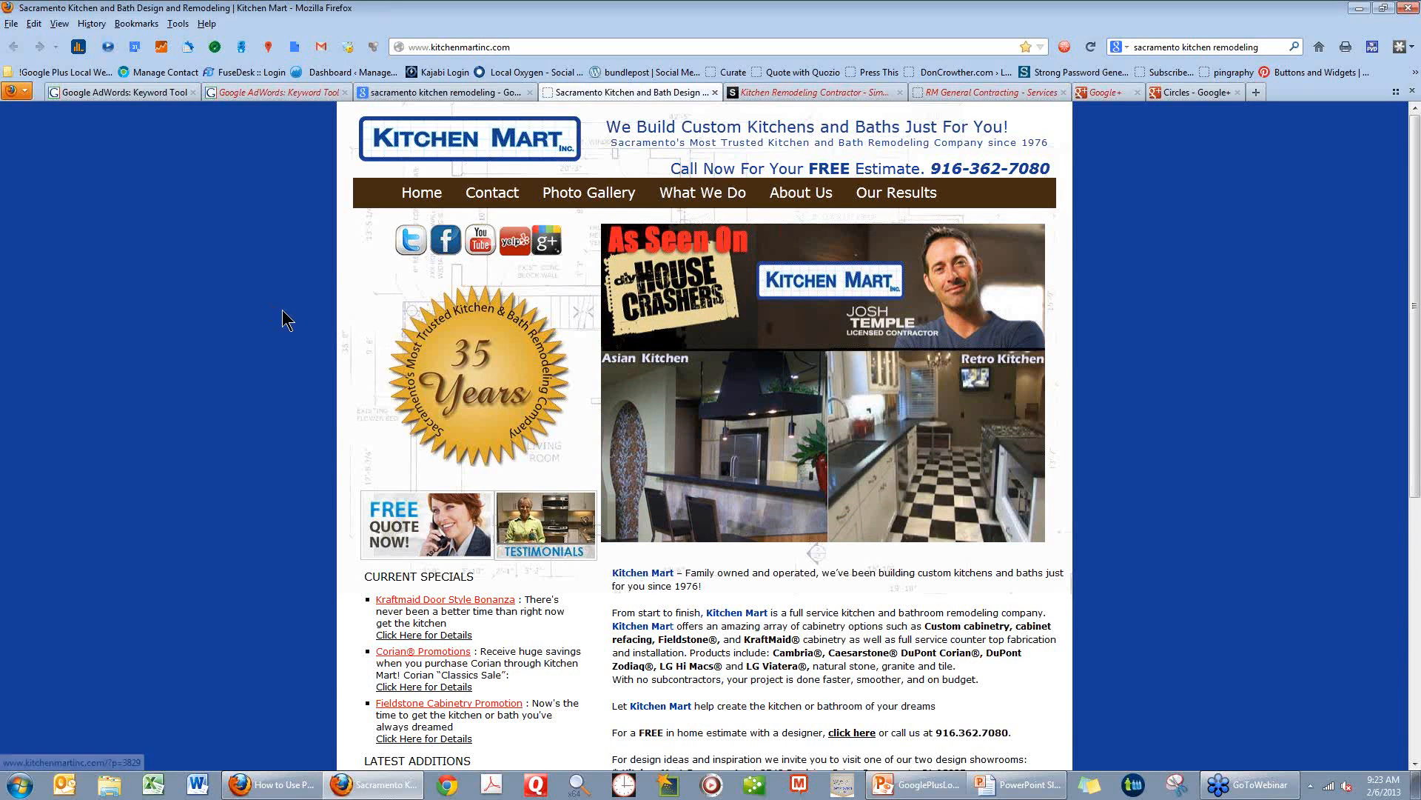
right_click(181, 252)
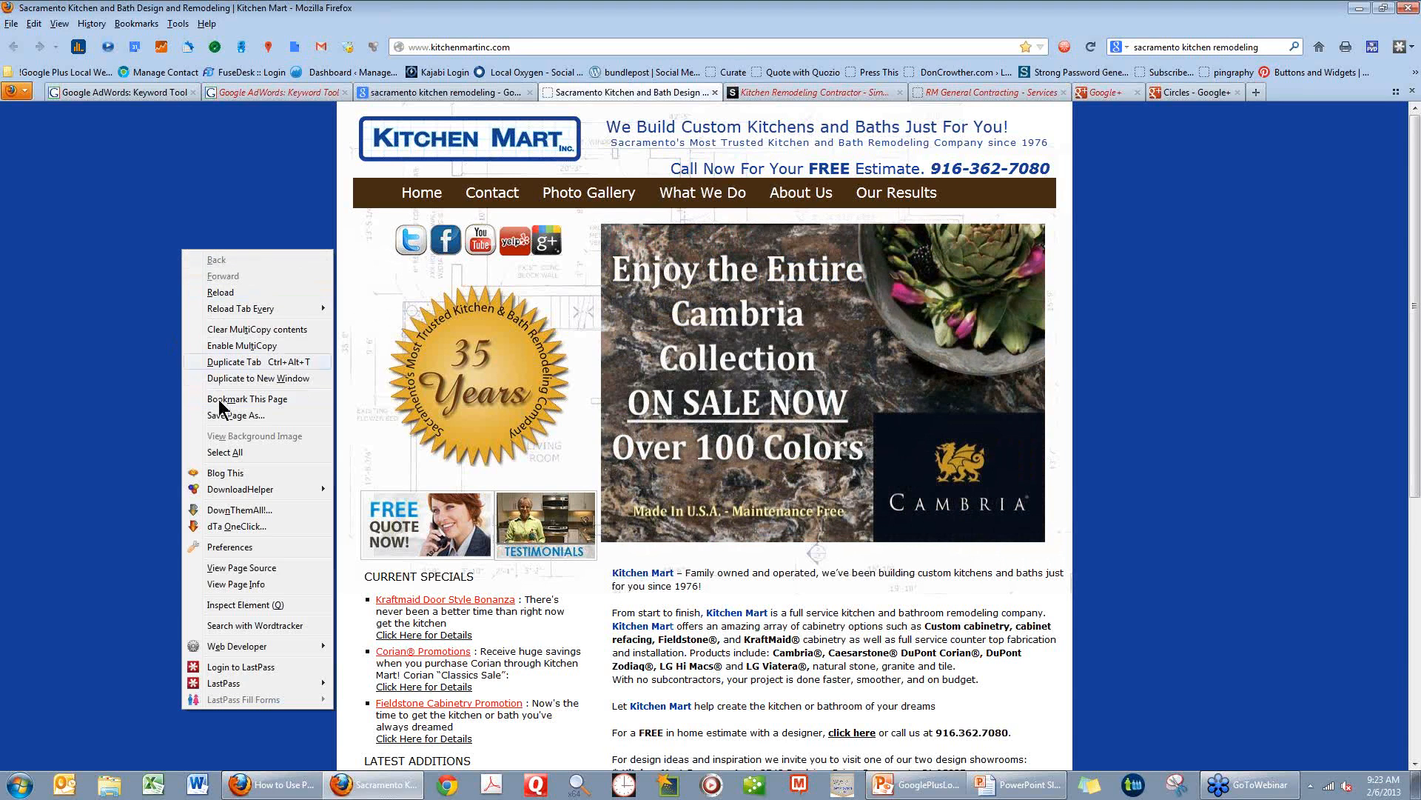
mouse_move(230, 494)
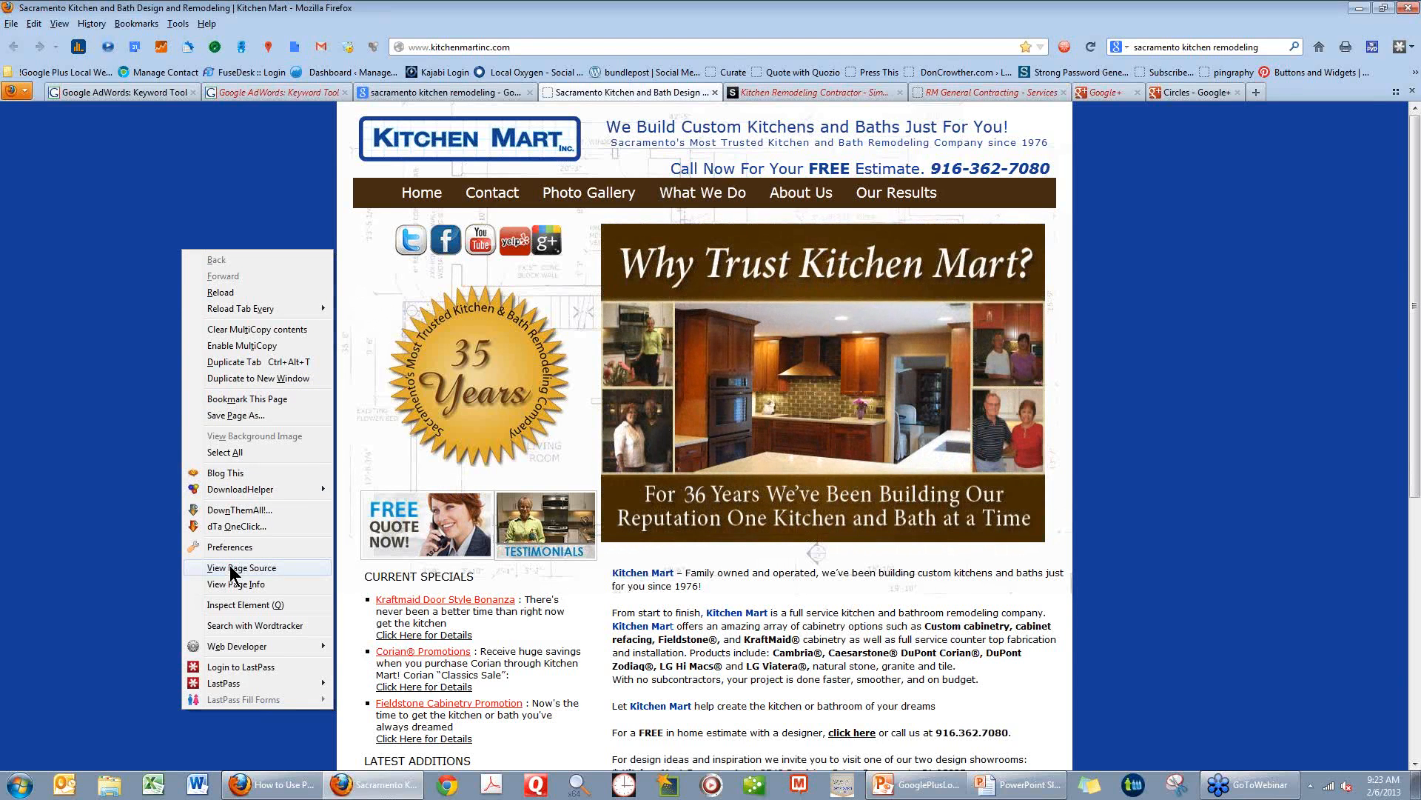
click(231, 568)
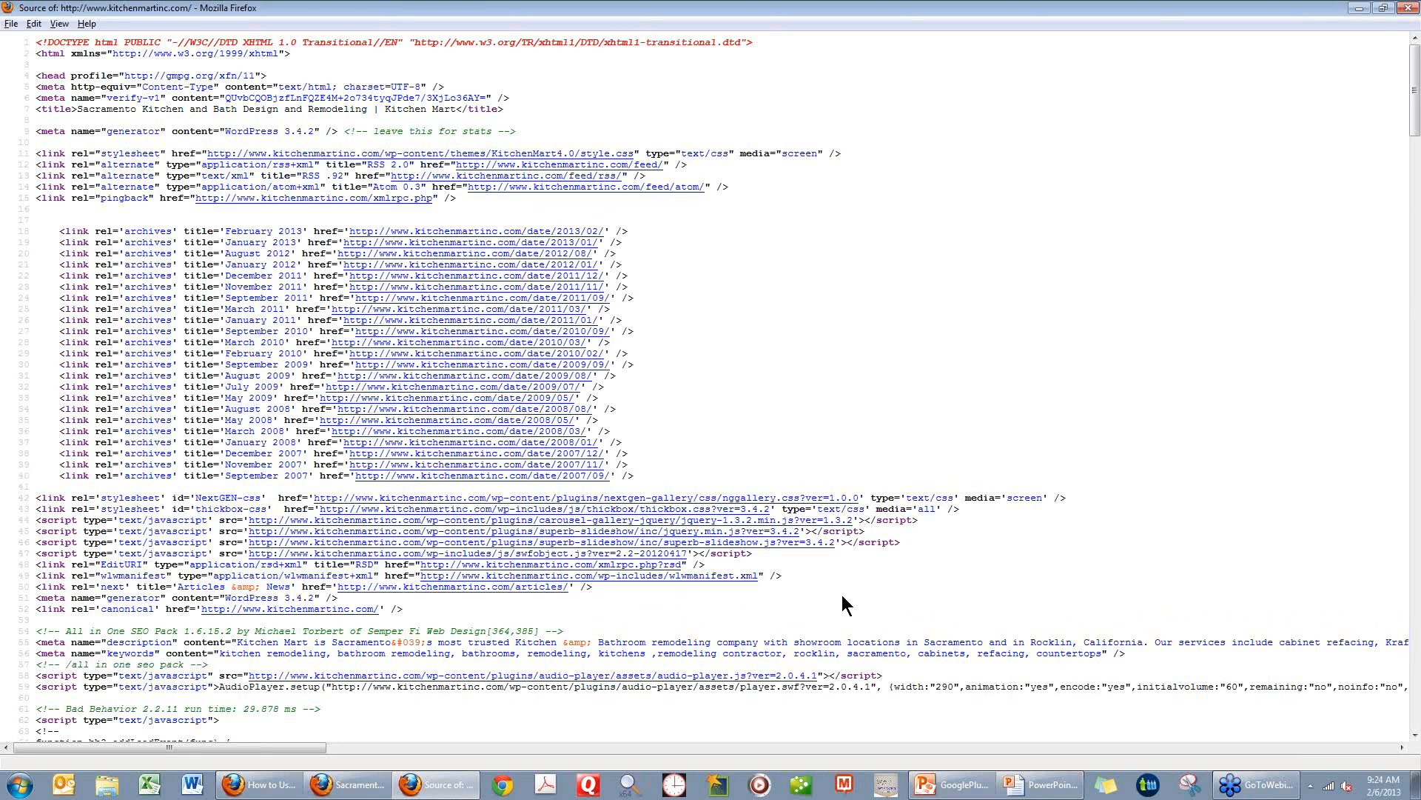
Search the Kitchen Mart source for "keyword" and highlight the phrase "kitchen remodeling" in the keywords meta tag.
double_click(134, 653)
click(779, 341)
key(ctrl+f)
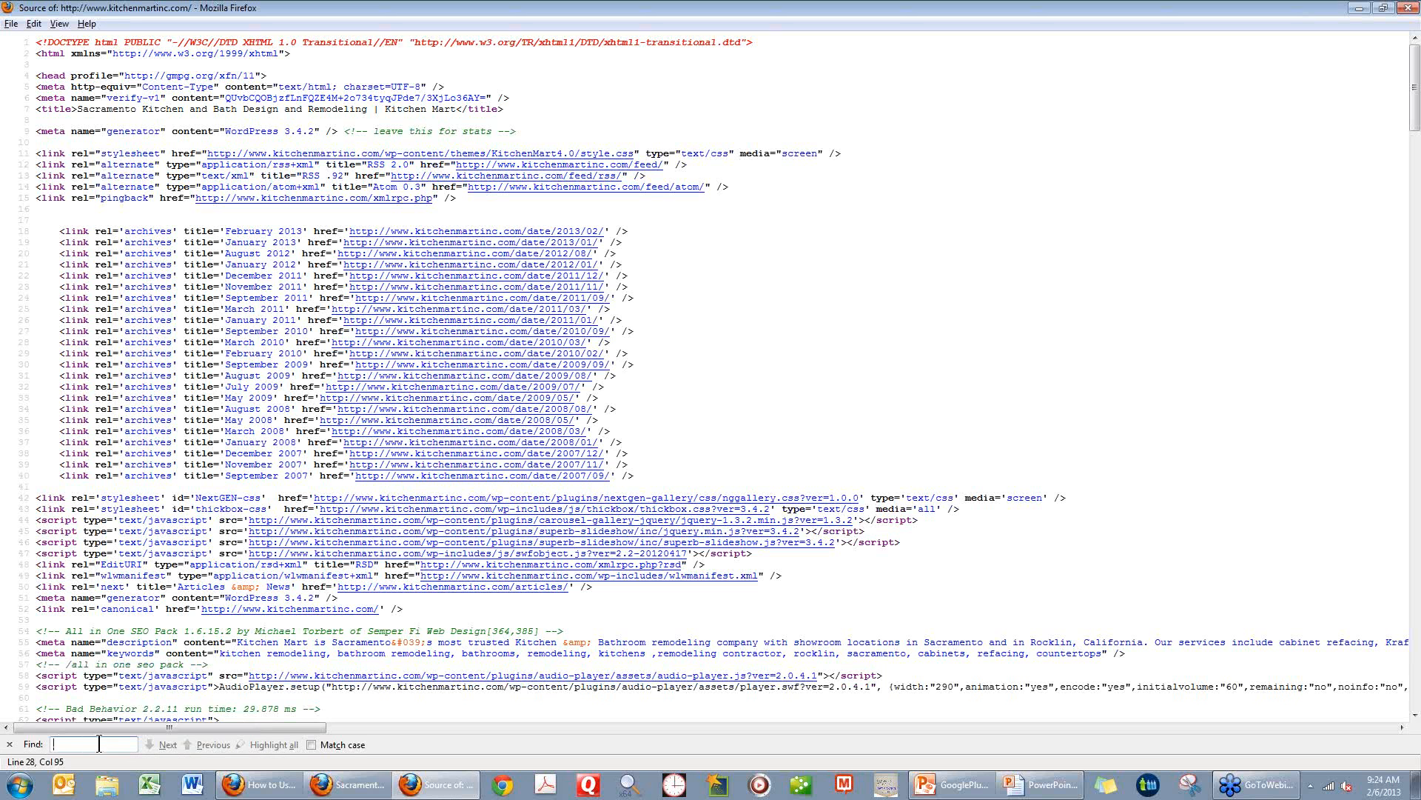
text(keyword)
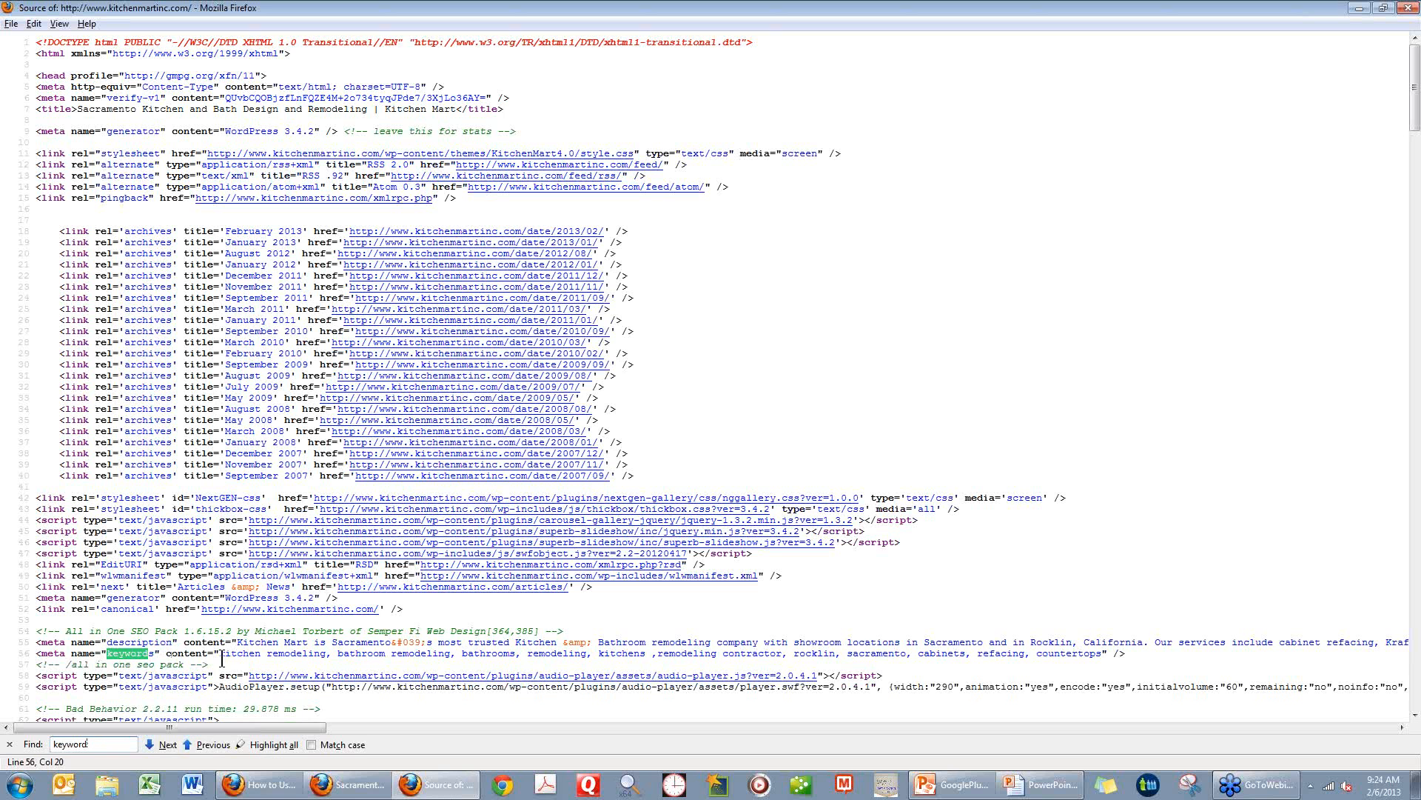
drag(220, 657, 323, 658)
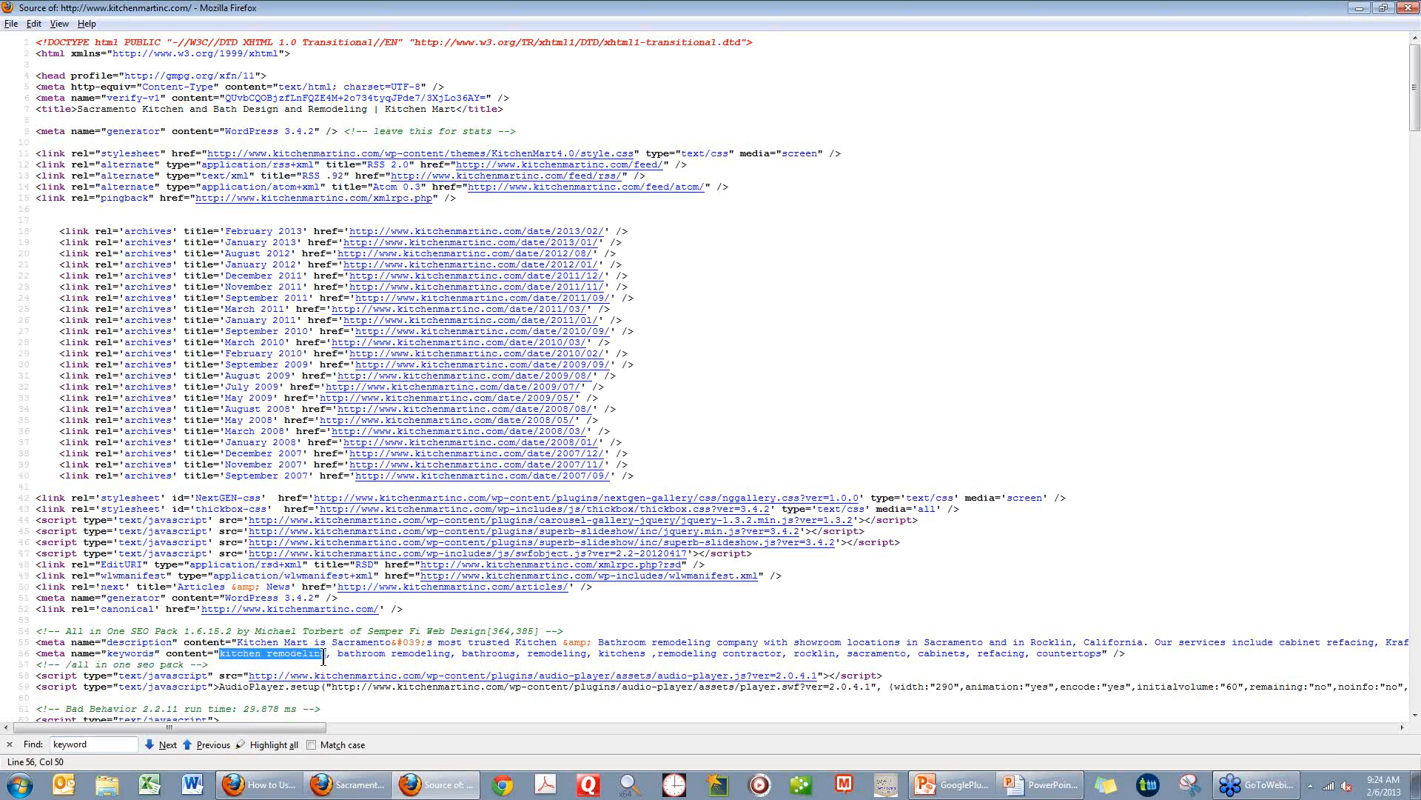
key(ctrl+plus)
scroll(324, 657, down, 2)
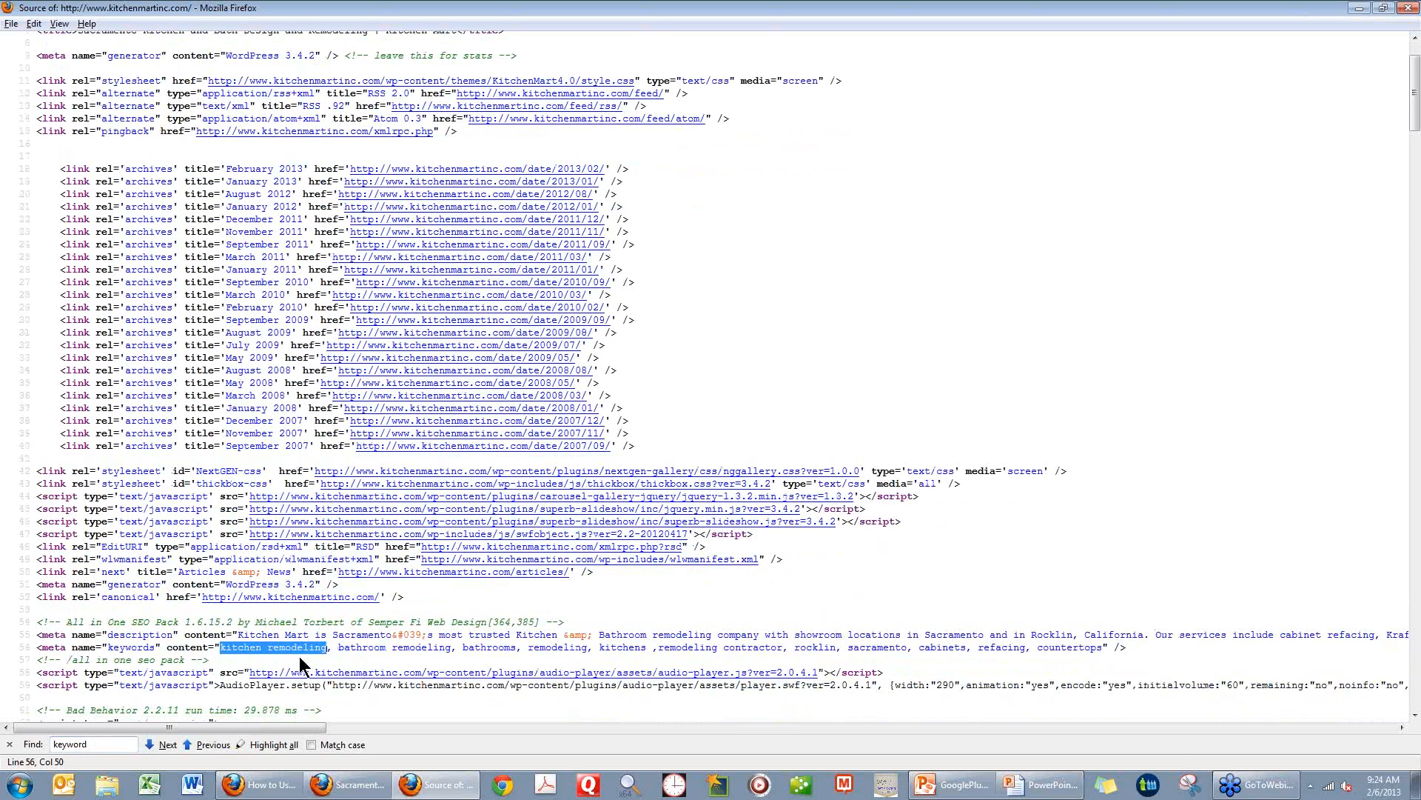
click(291, 656)
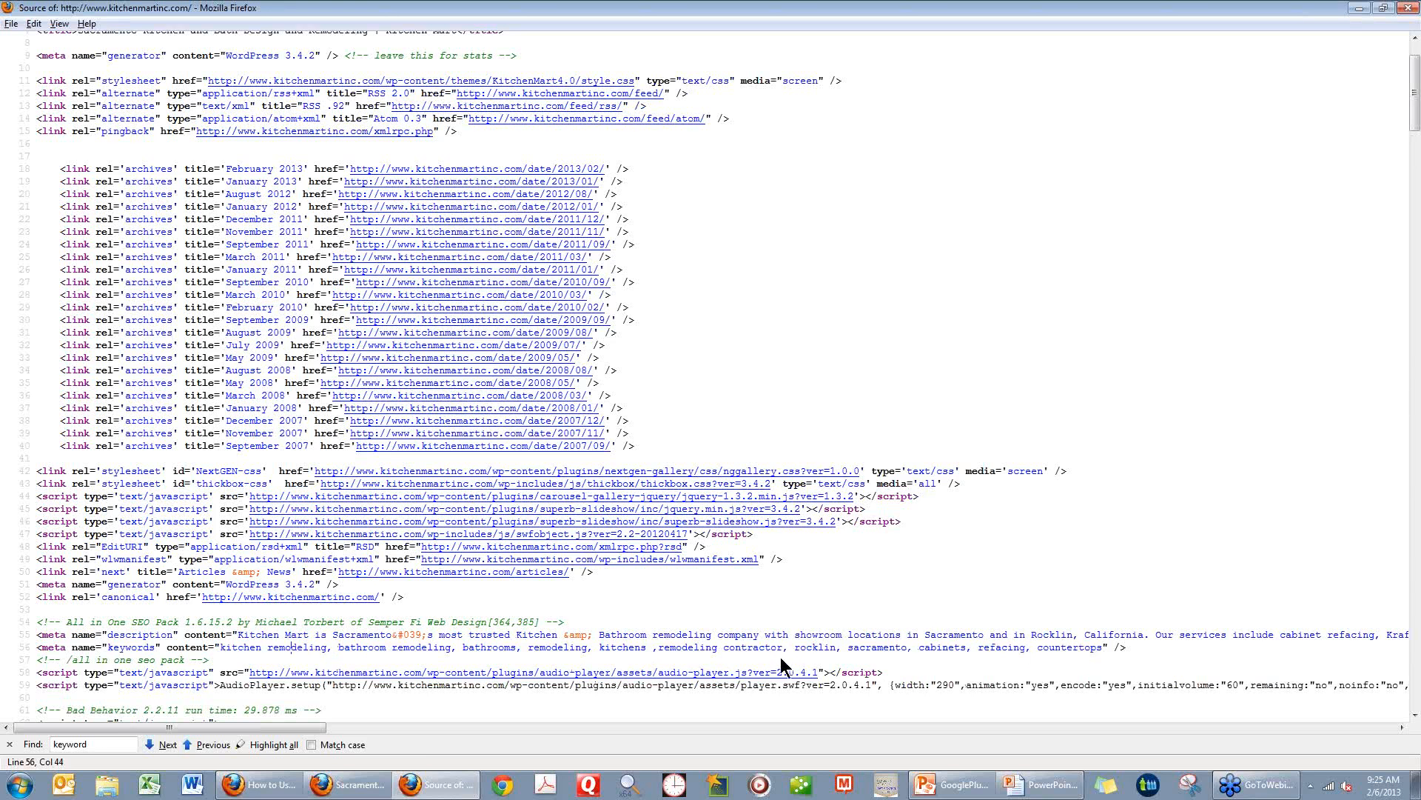
Read the rest of the keywords meta tag and highlight the description meta tag's text from "Kitchen Mart" through "Sacramento".
click(871, 647)
click(148, 633)
drag(238, 636, 984, 635)
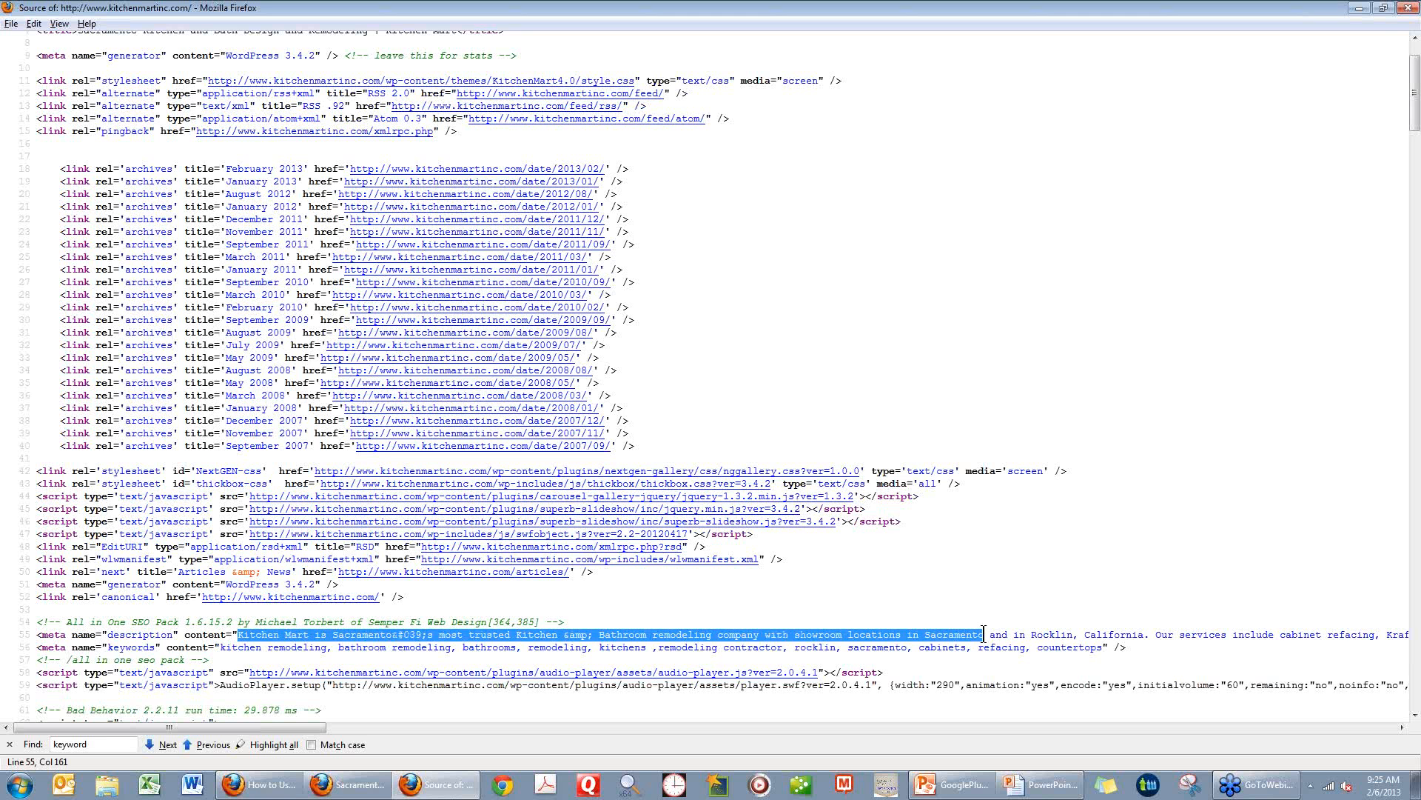
click(992, 624)
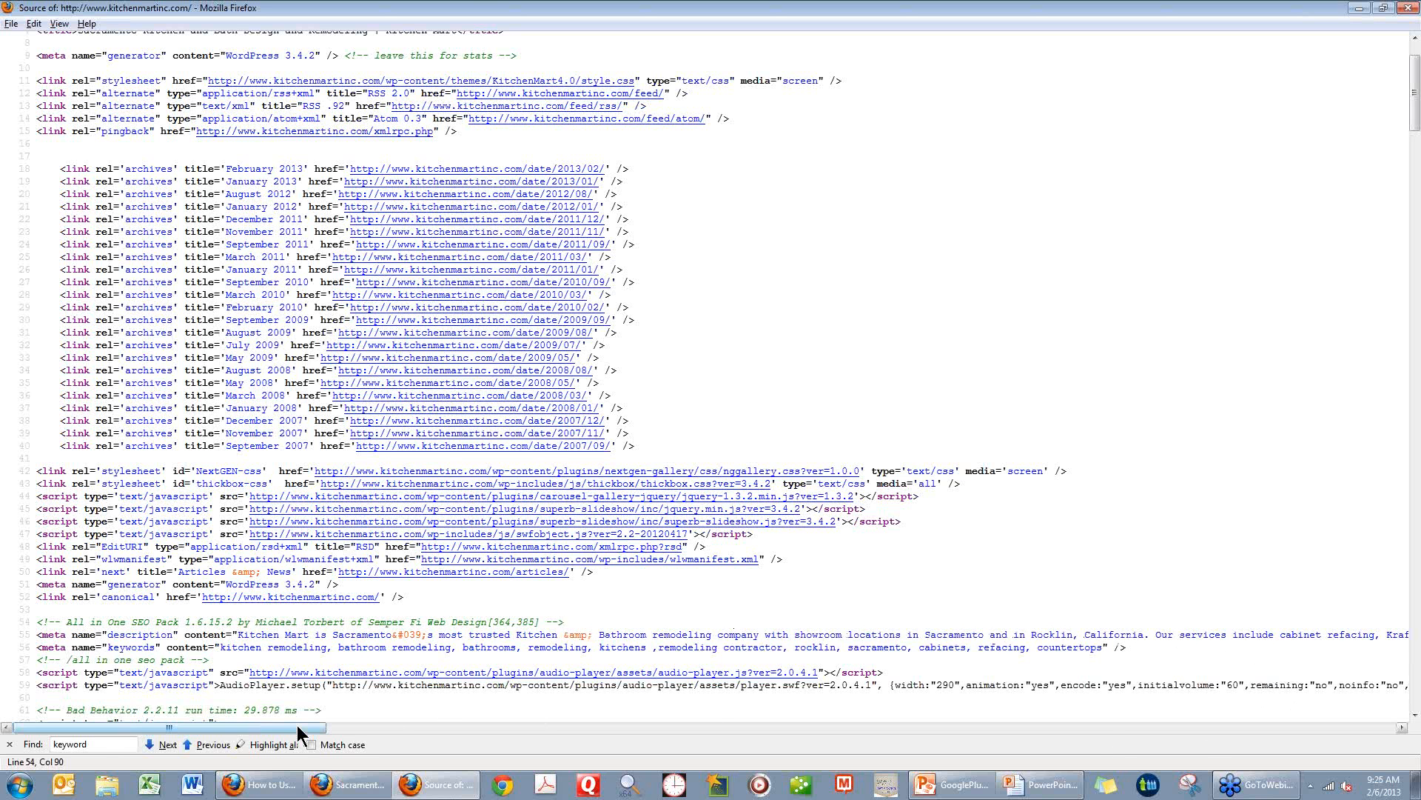
drag(302, 728, 135, 712)
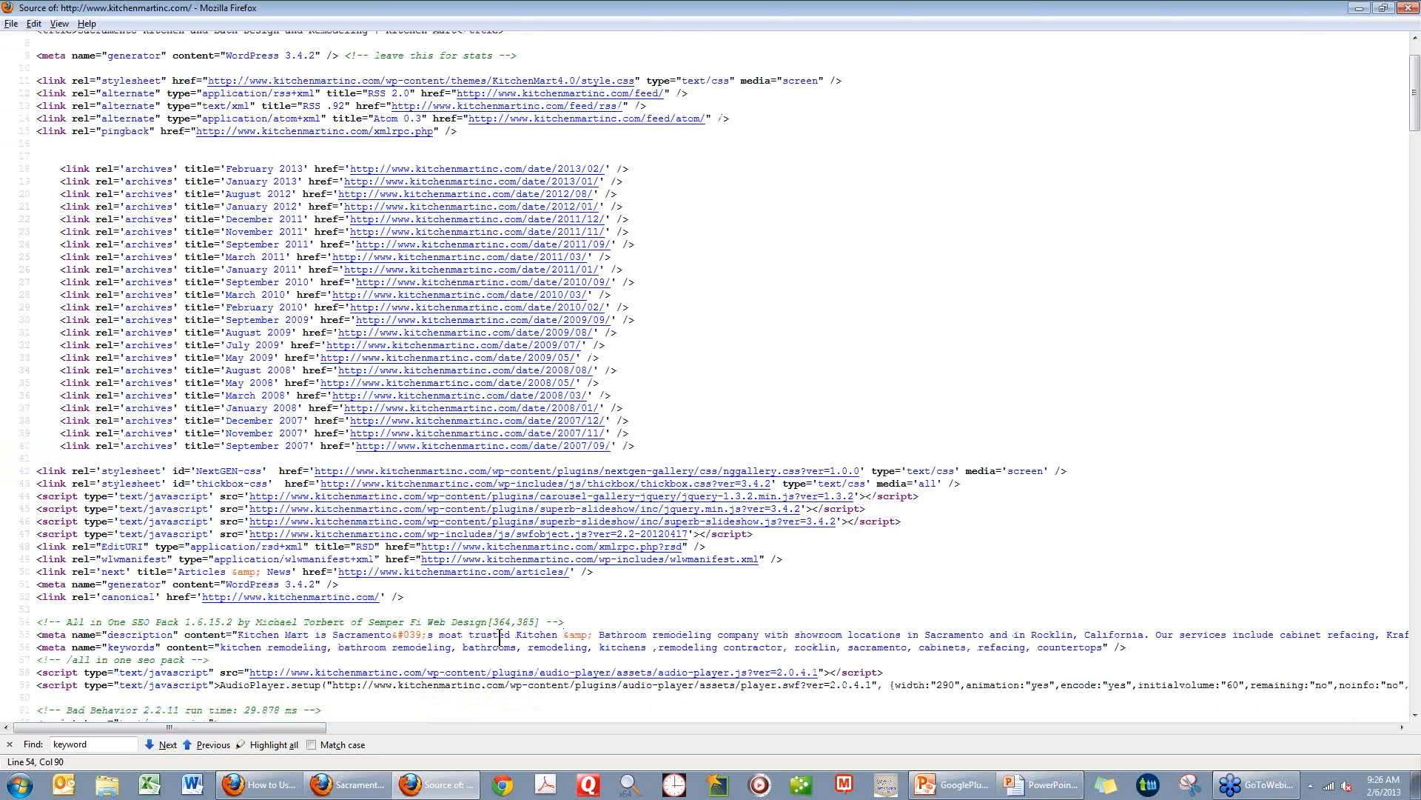
Search the Kitchen Mart source for "title", look back over the meta tags and close the source window.
scroll(499, 637, down, 6)
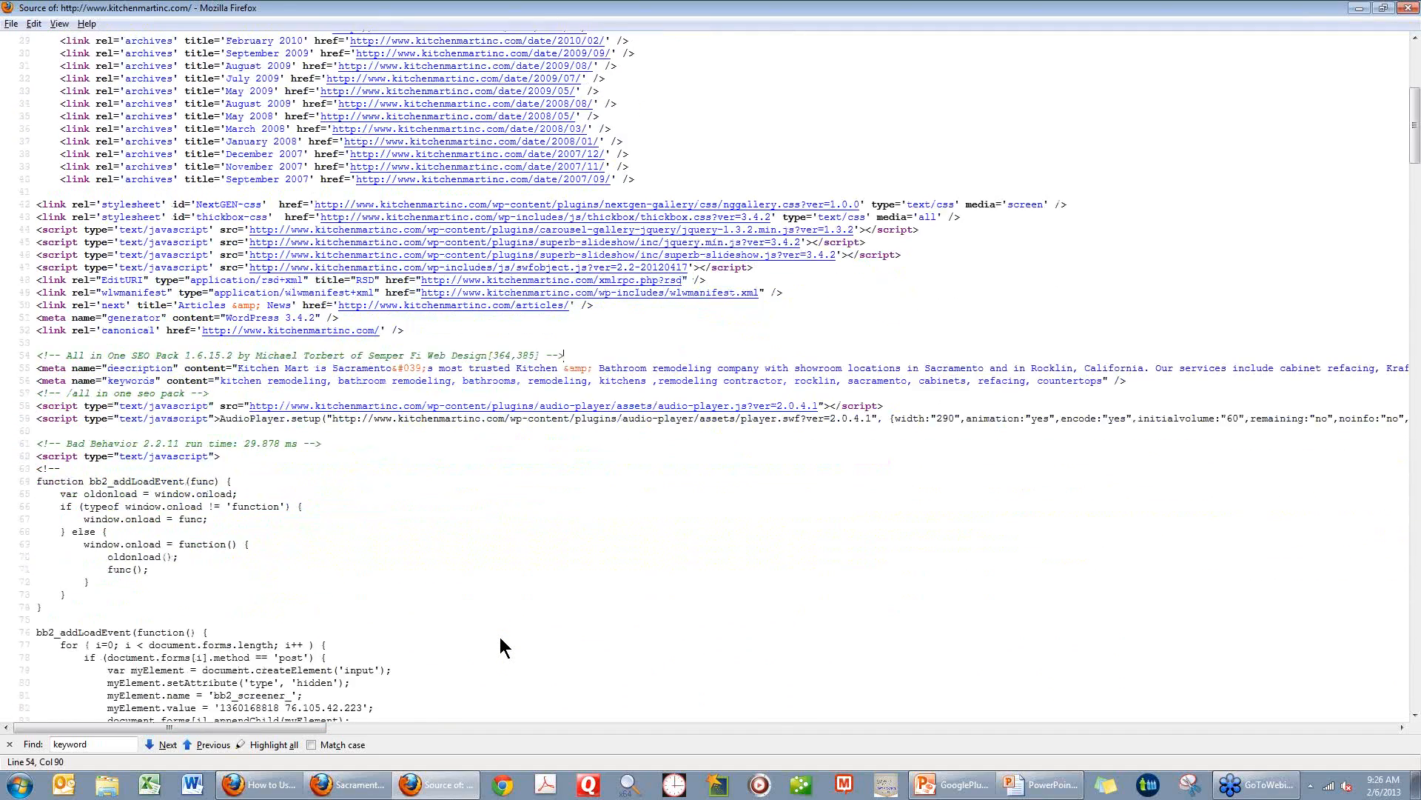
scroll(501, 646, down, 3)
scroll(500, 646, down, 2)
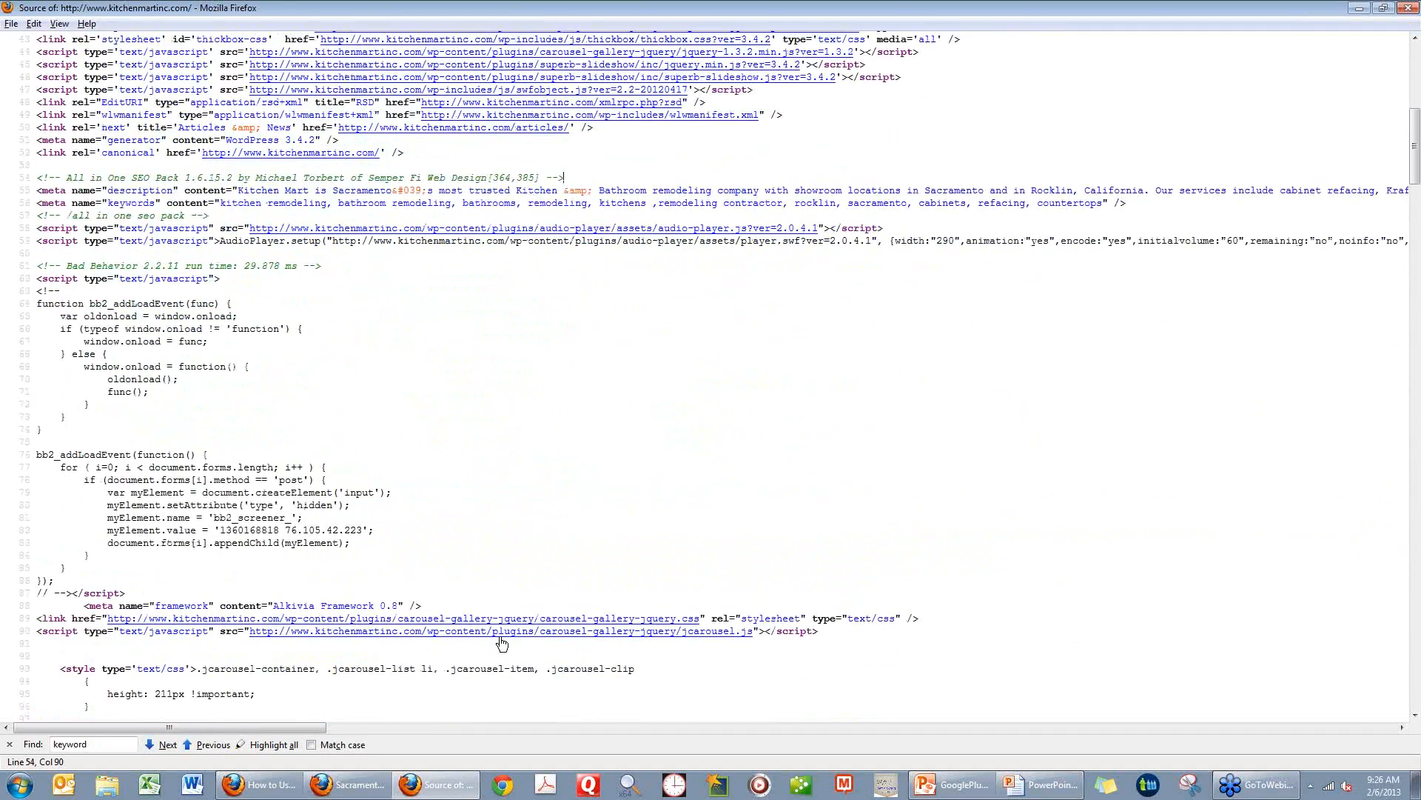
scroll(502, 644, down, 2)
drag(90, 744, 19, 740)
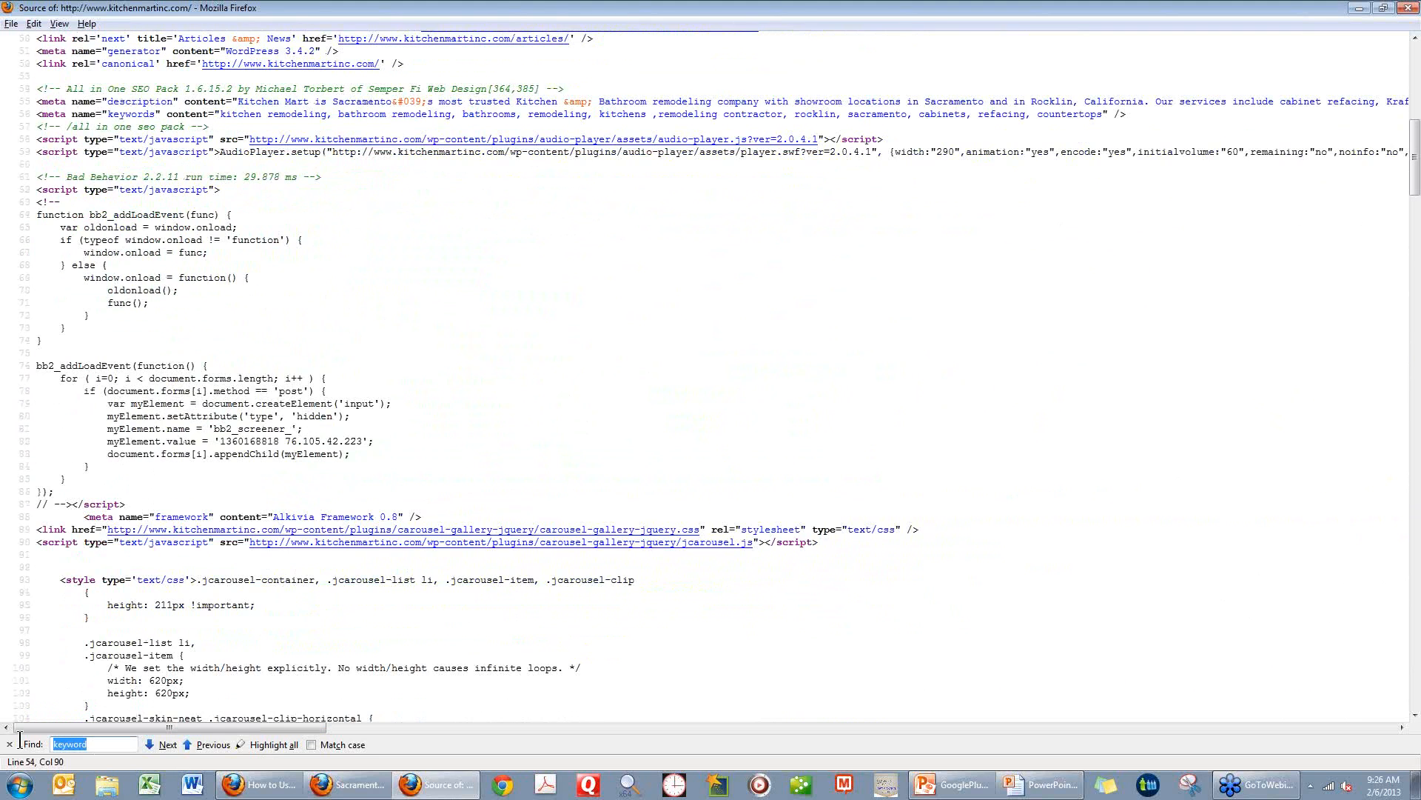
text(title)
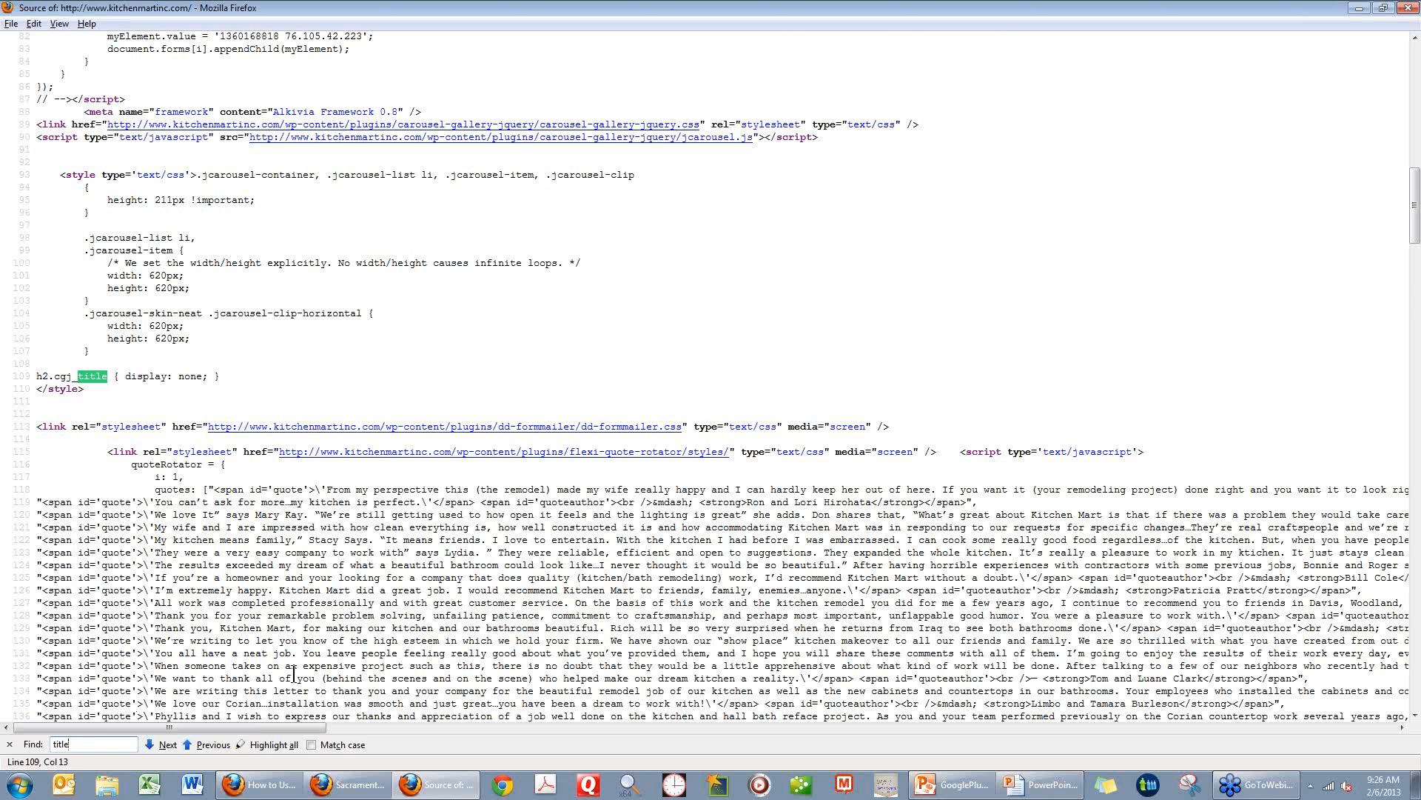
scroll(294, 674, up, 20)
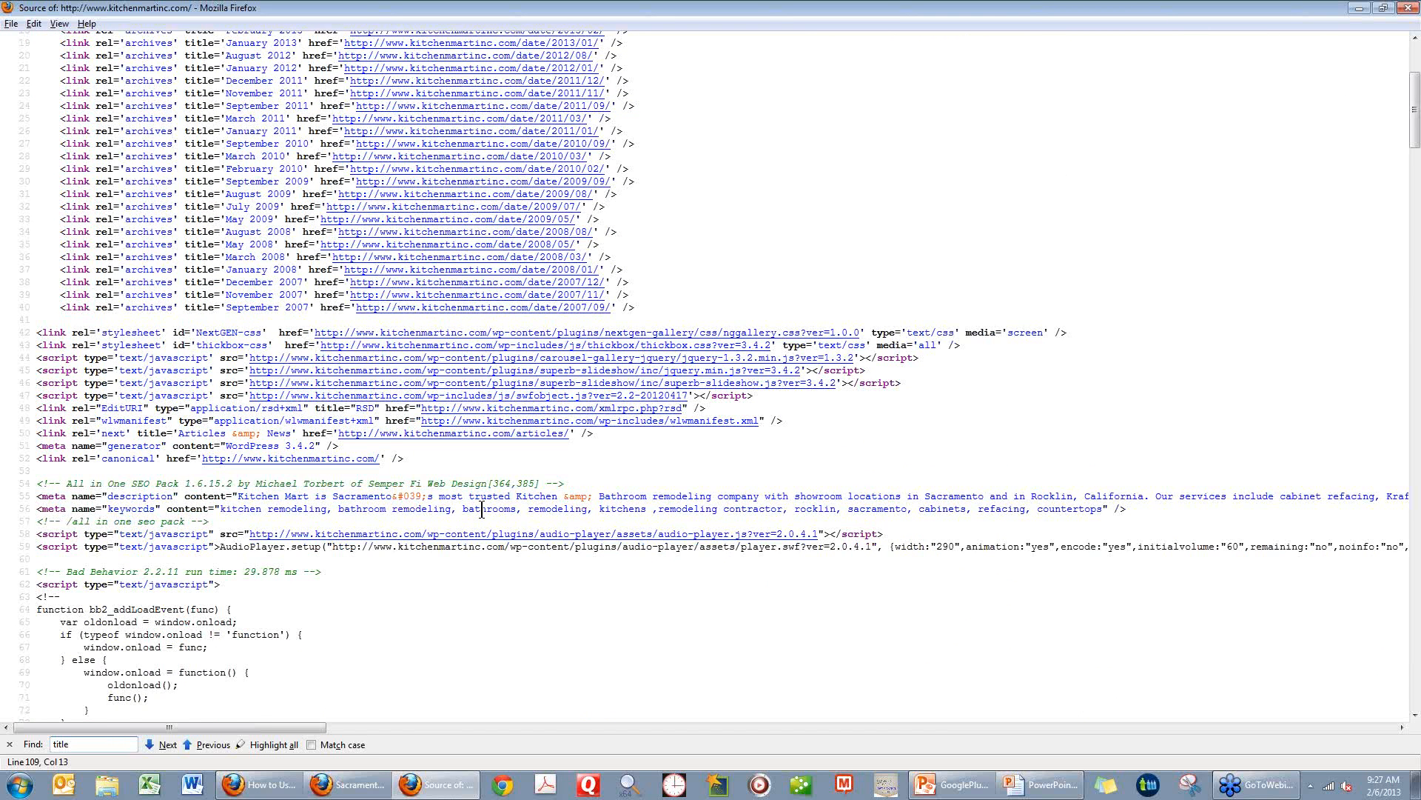
click(1407, 8)
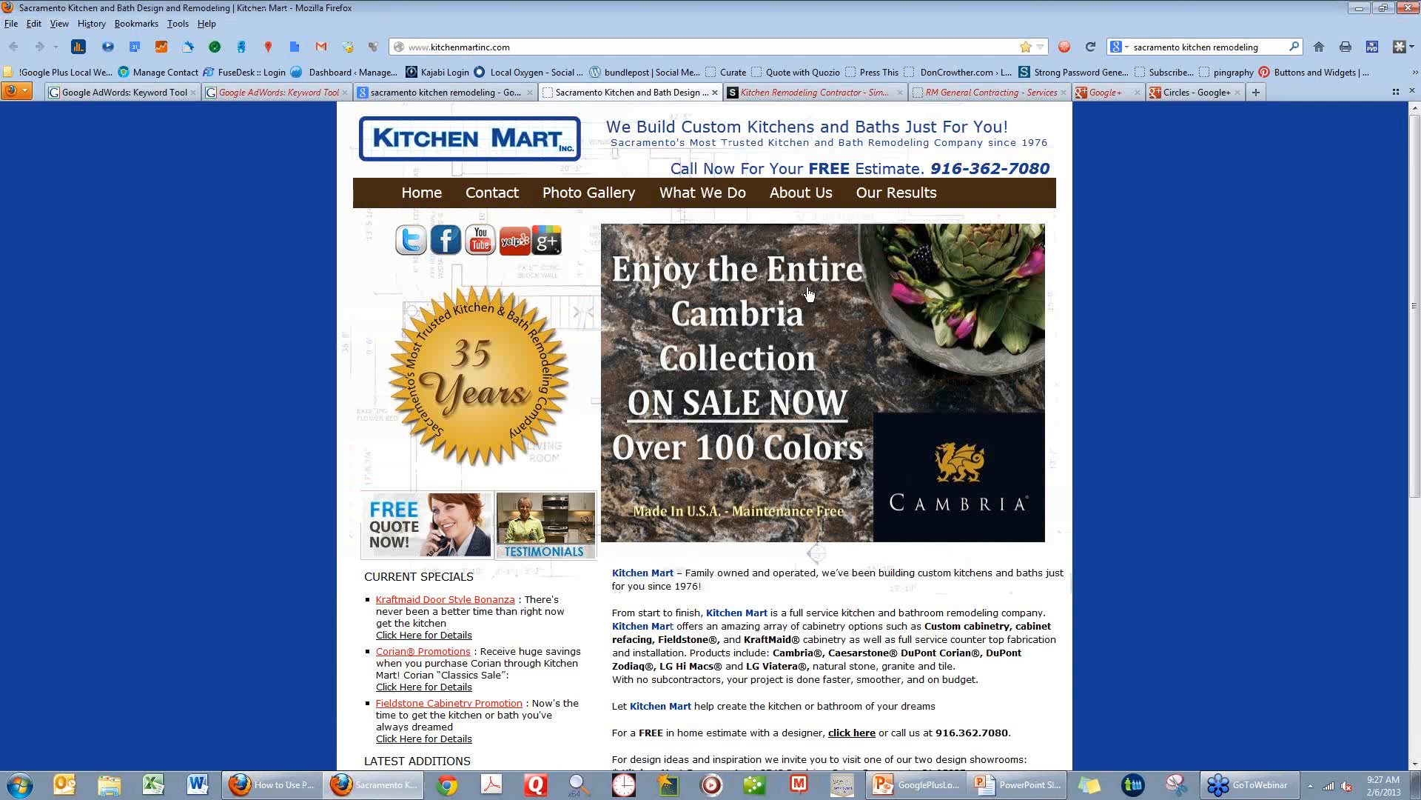
Switch to the open Simply Kitchens website, review the title, keywords and description in its page source, and close the source.
click(824, 93)
right_click(141, 336)
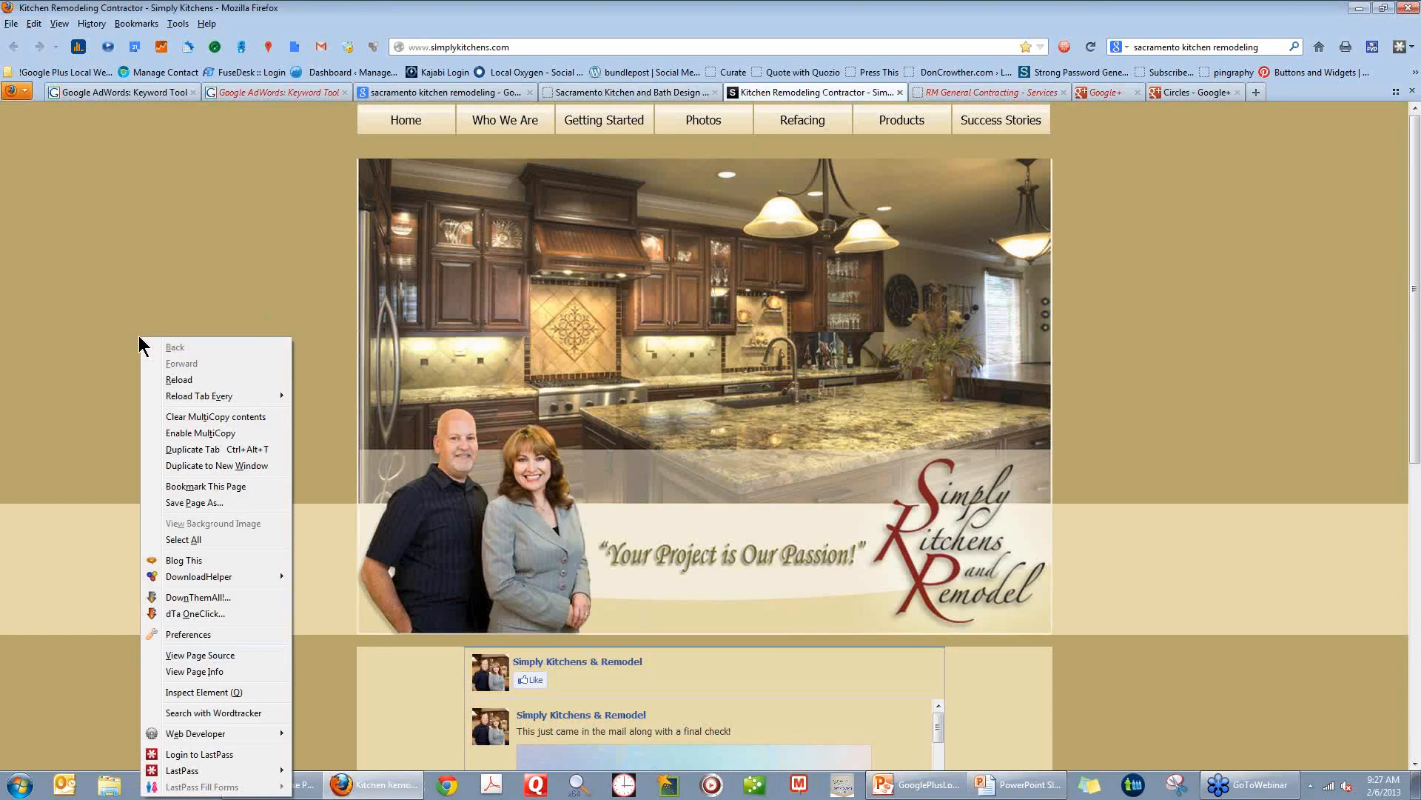
click(180, 655)
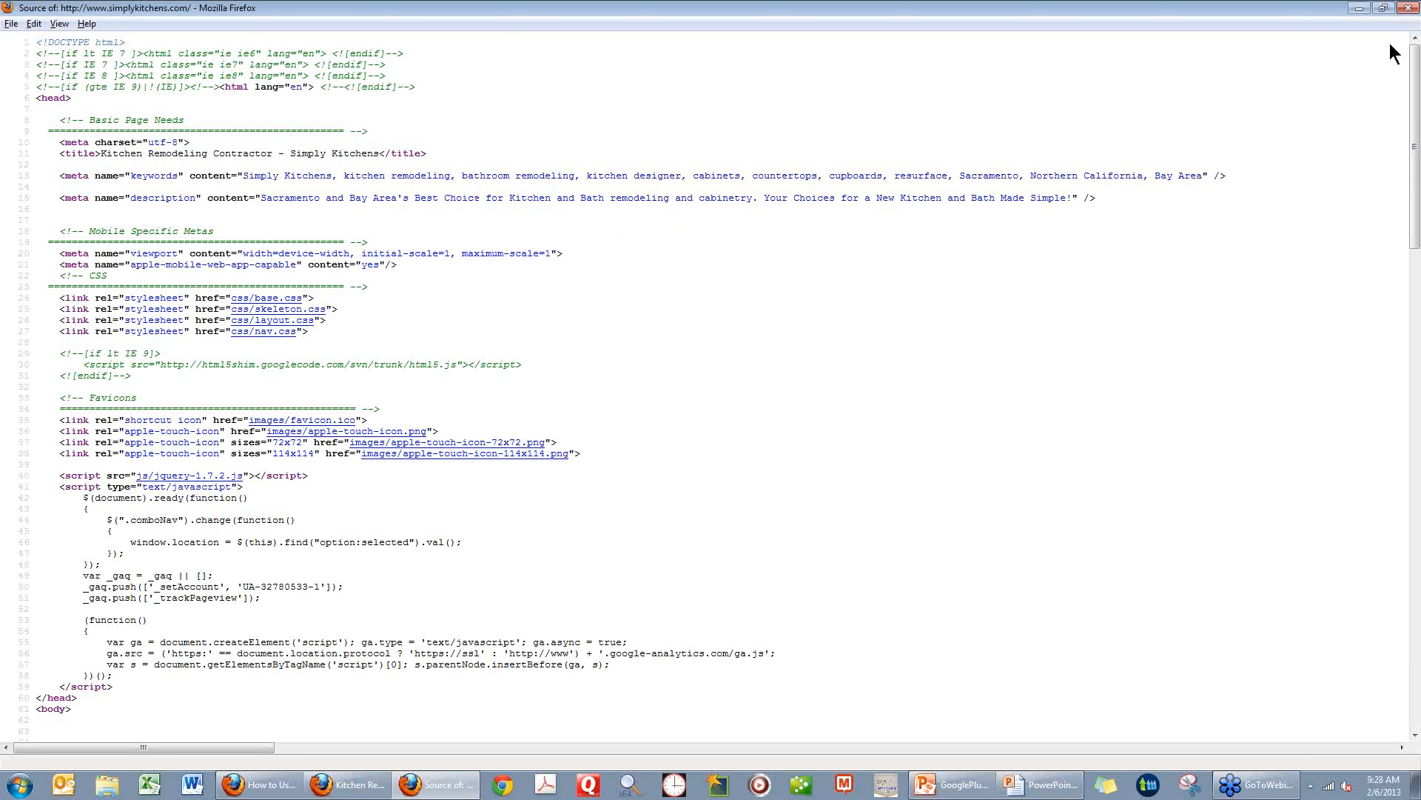
click(1409, 9)
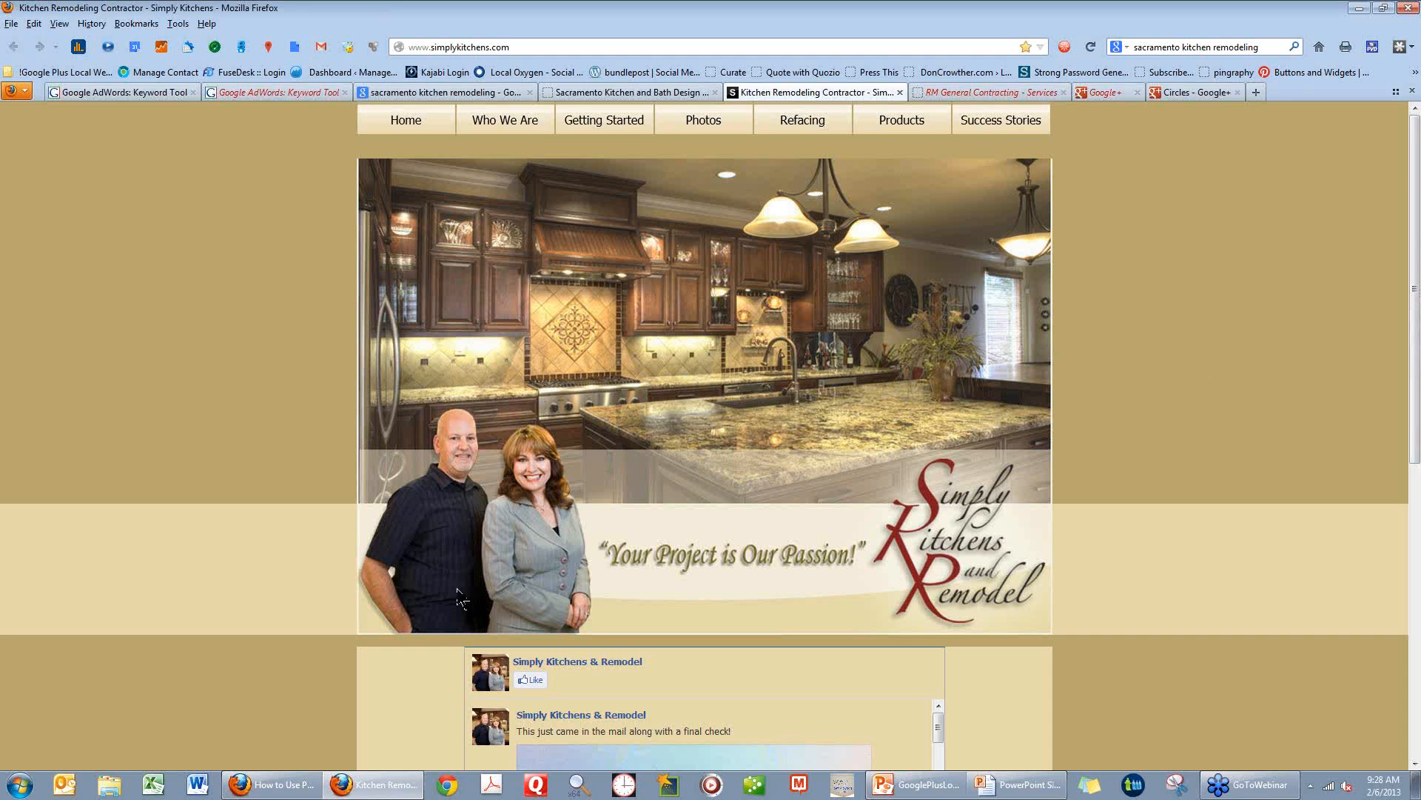
Switch to the PowerPoint slide show and stay on the "Geo-Targeted Keyword" slide.
click(1023, 788)
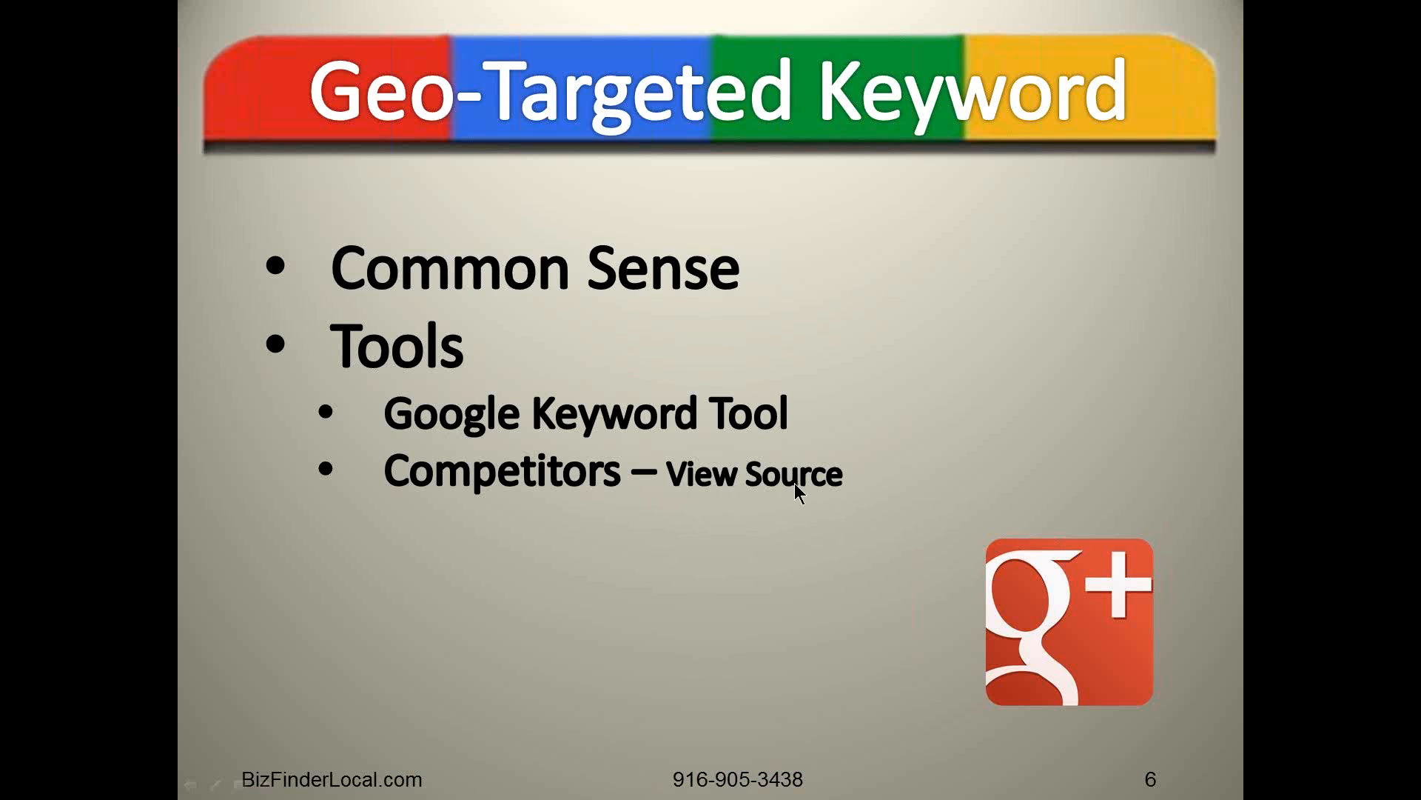
right_click(425, 551)
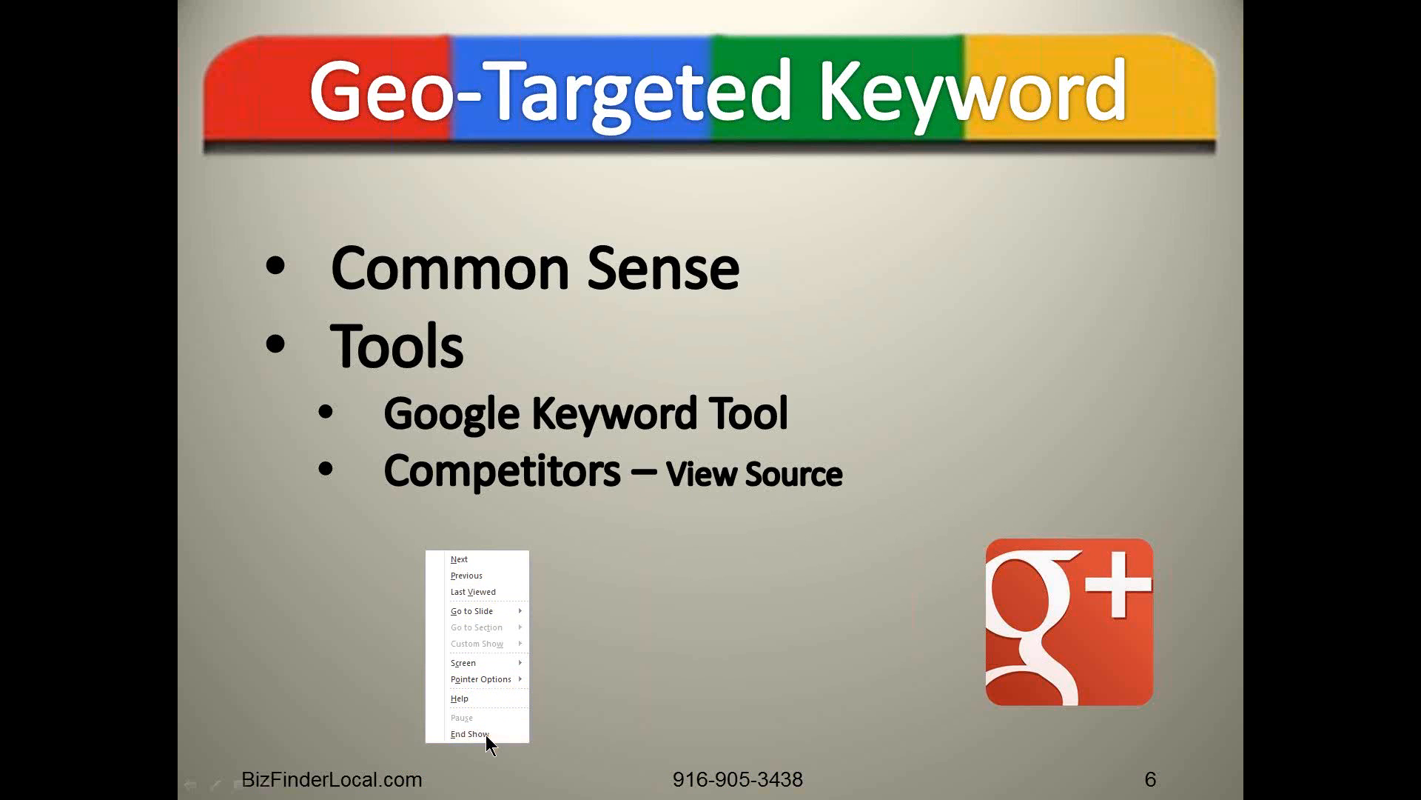
click(598, 525)
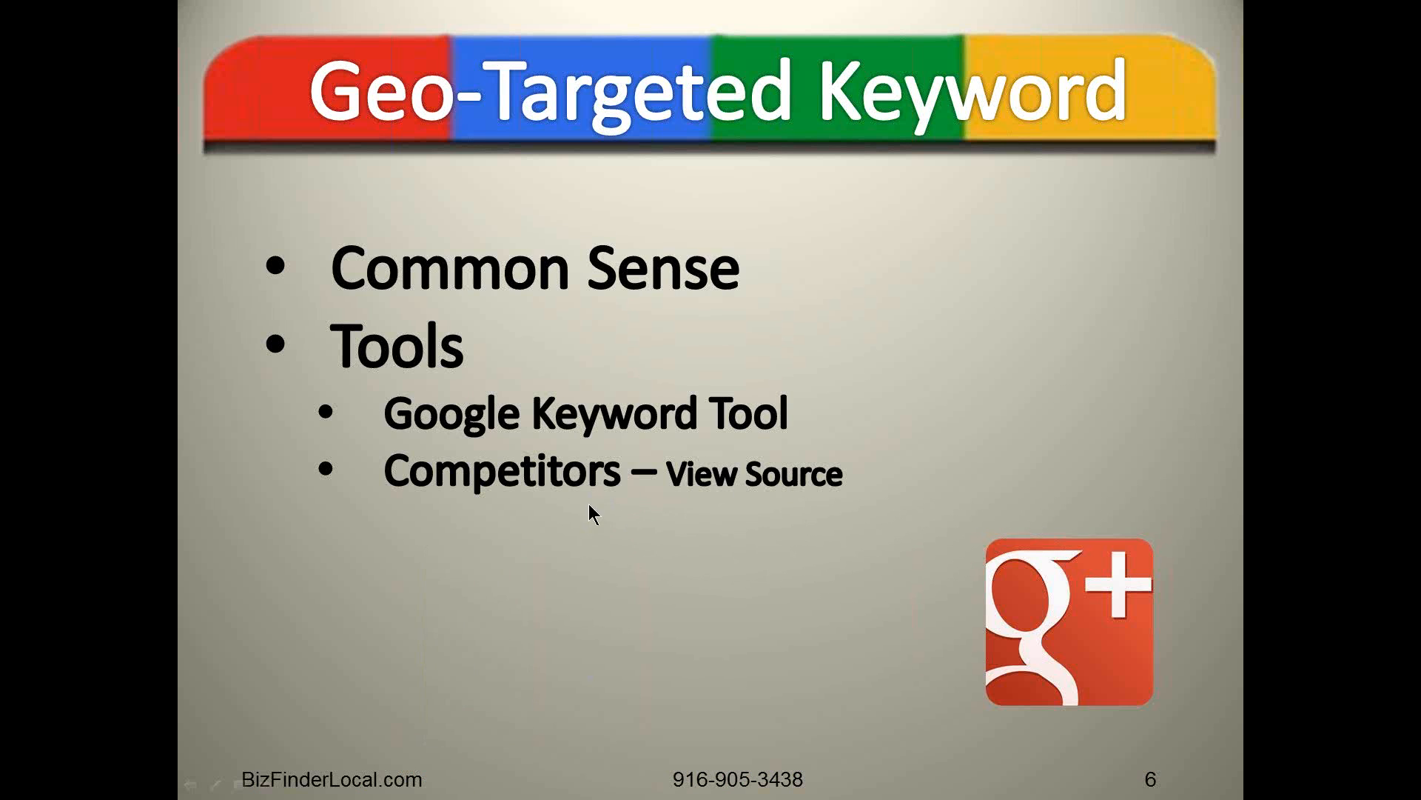
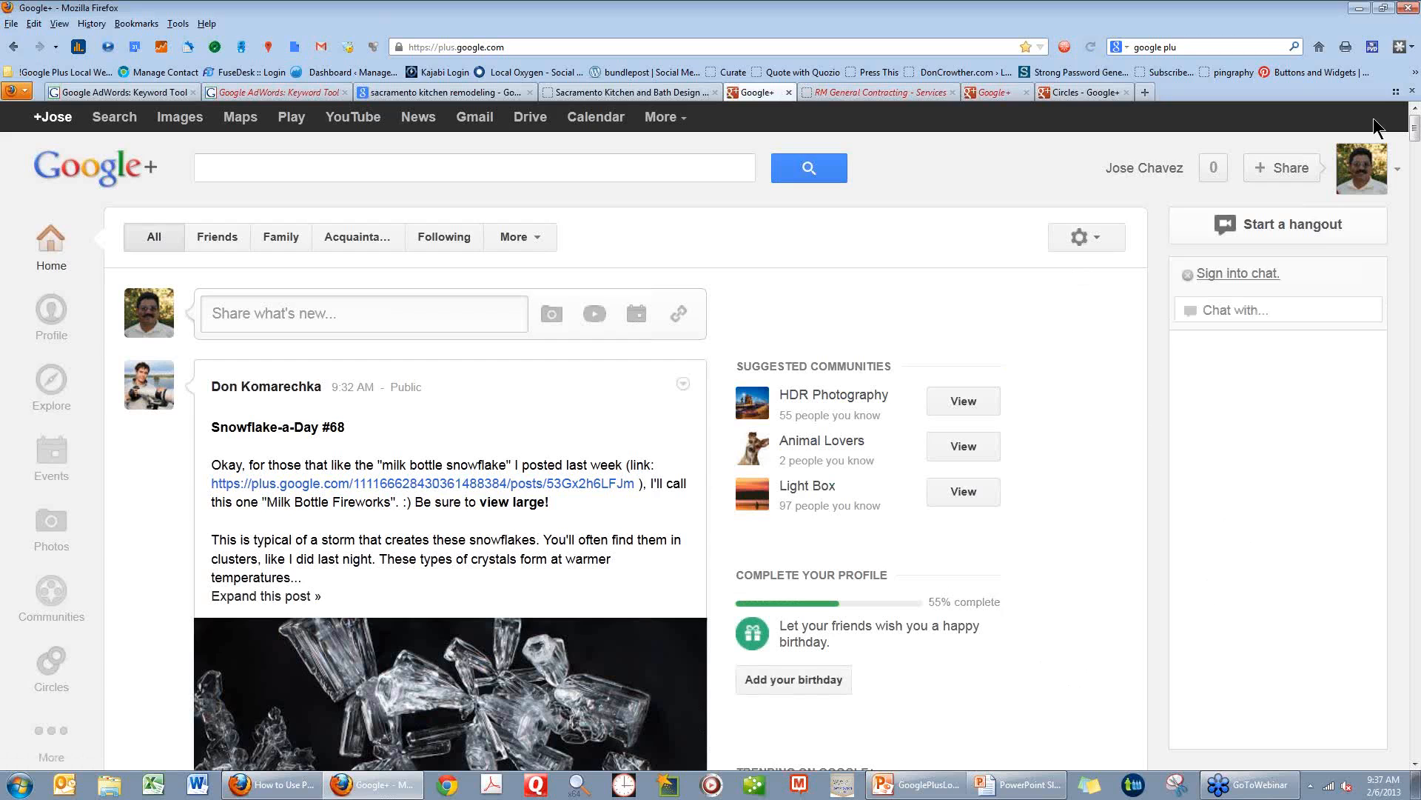
Search Google for "google plus local" and open the "Local - Google" result.
click(1414, 24)
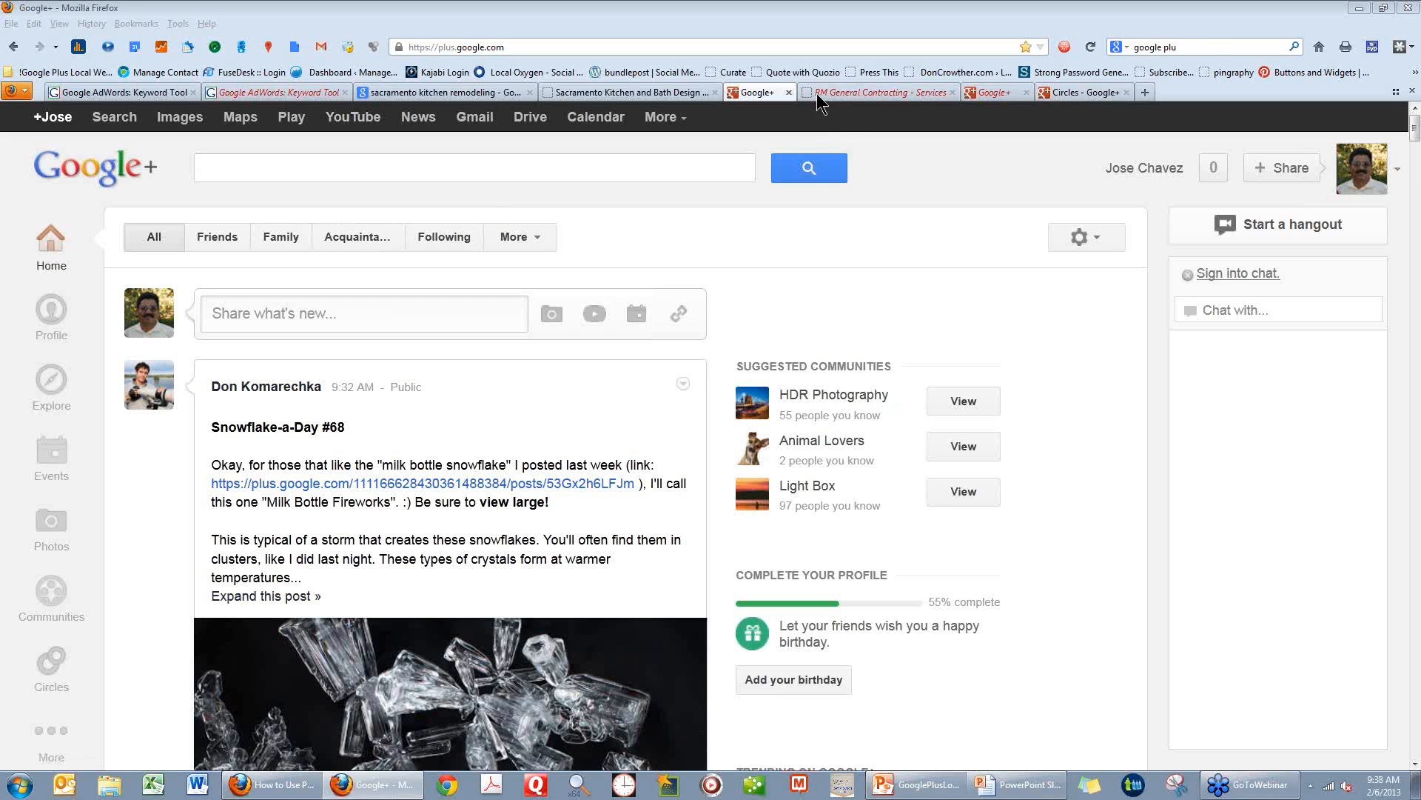
click(1195, 48)
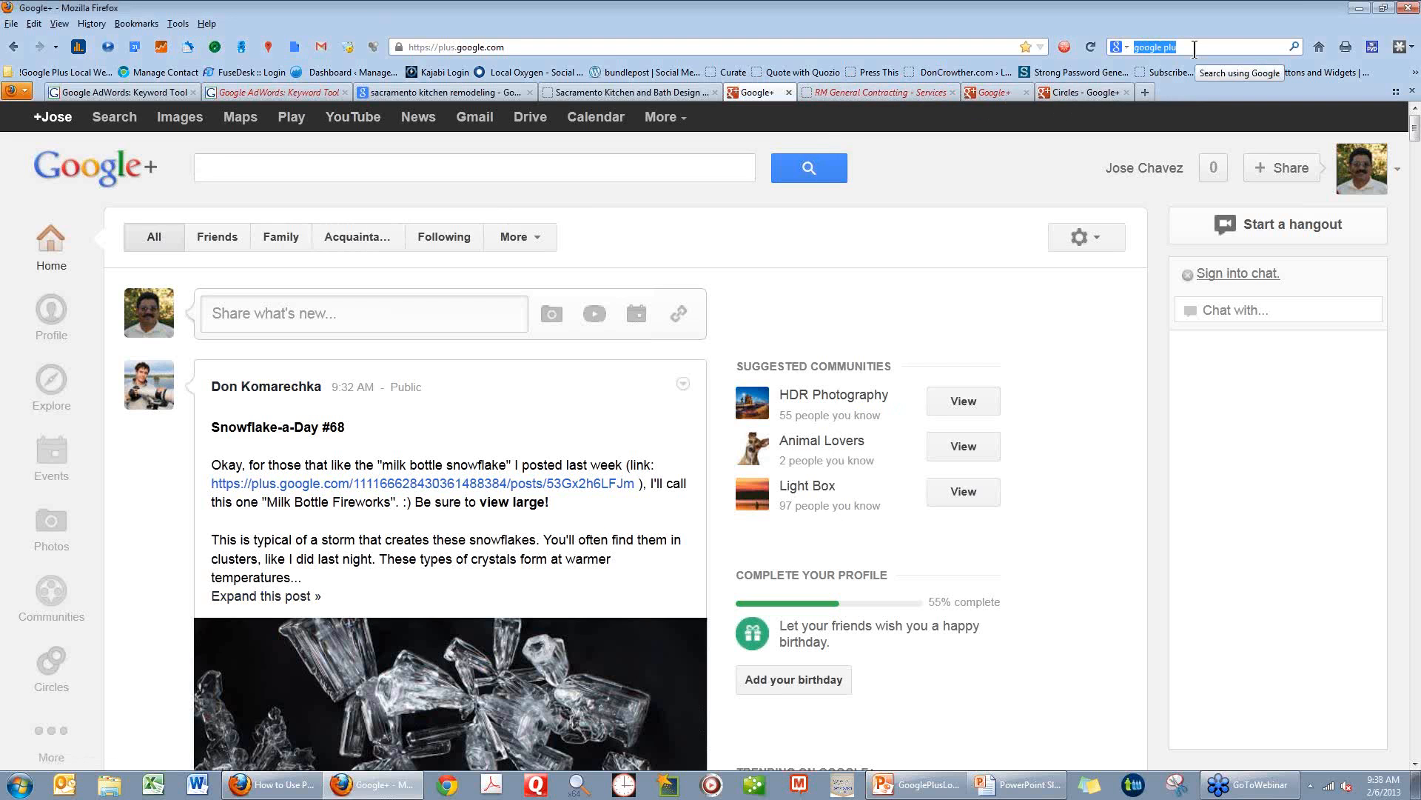
text(google plus loc)
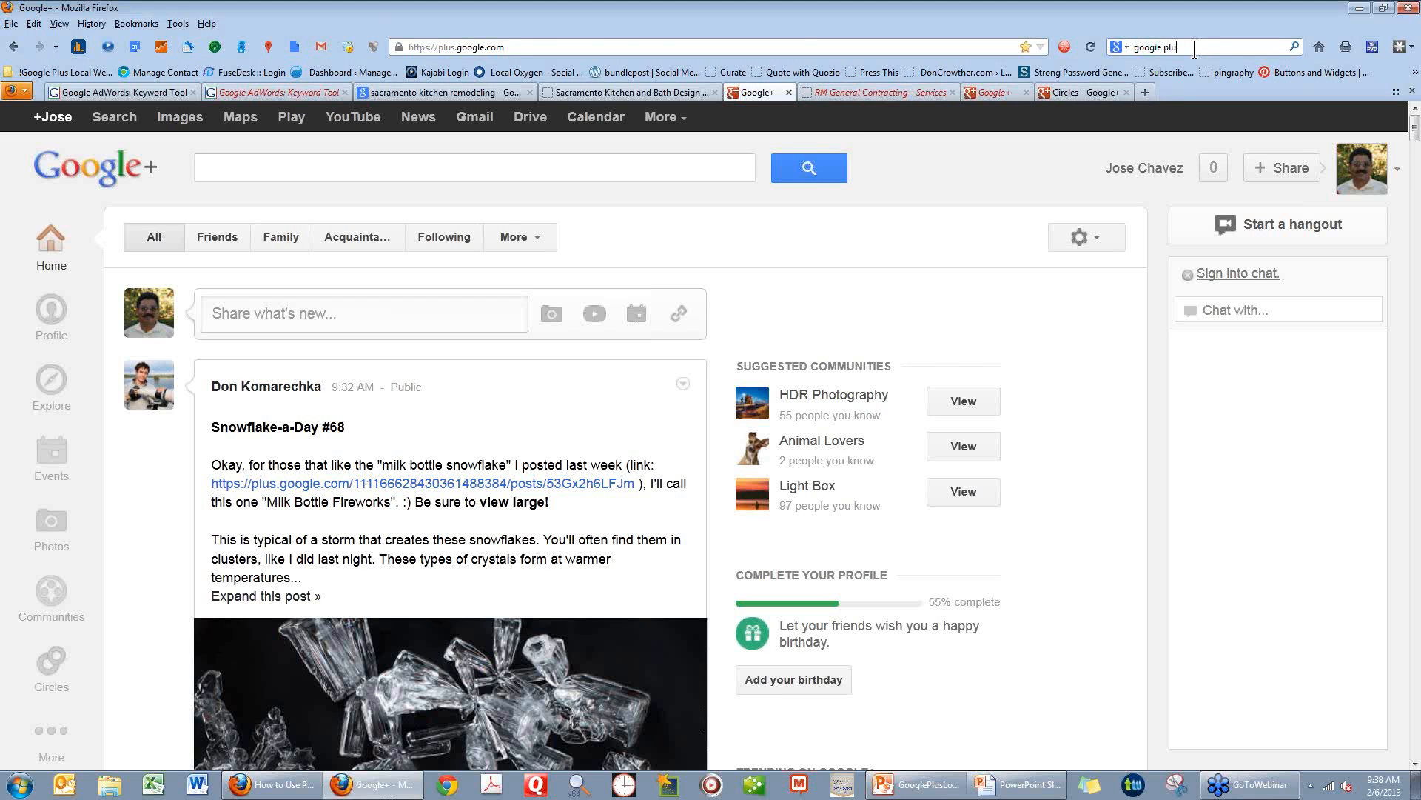
text(al)
key(Return)
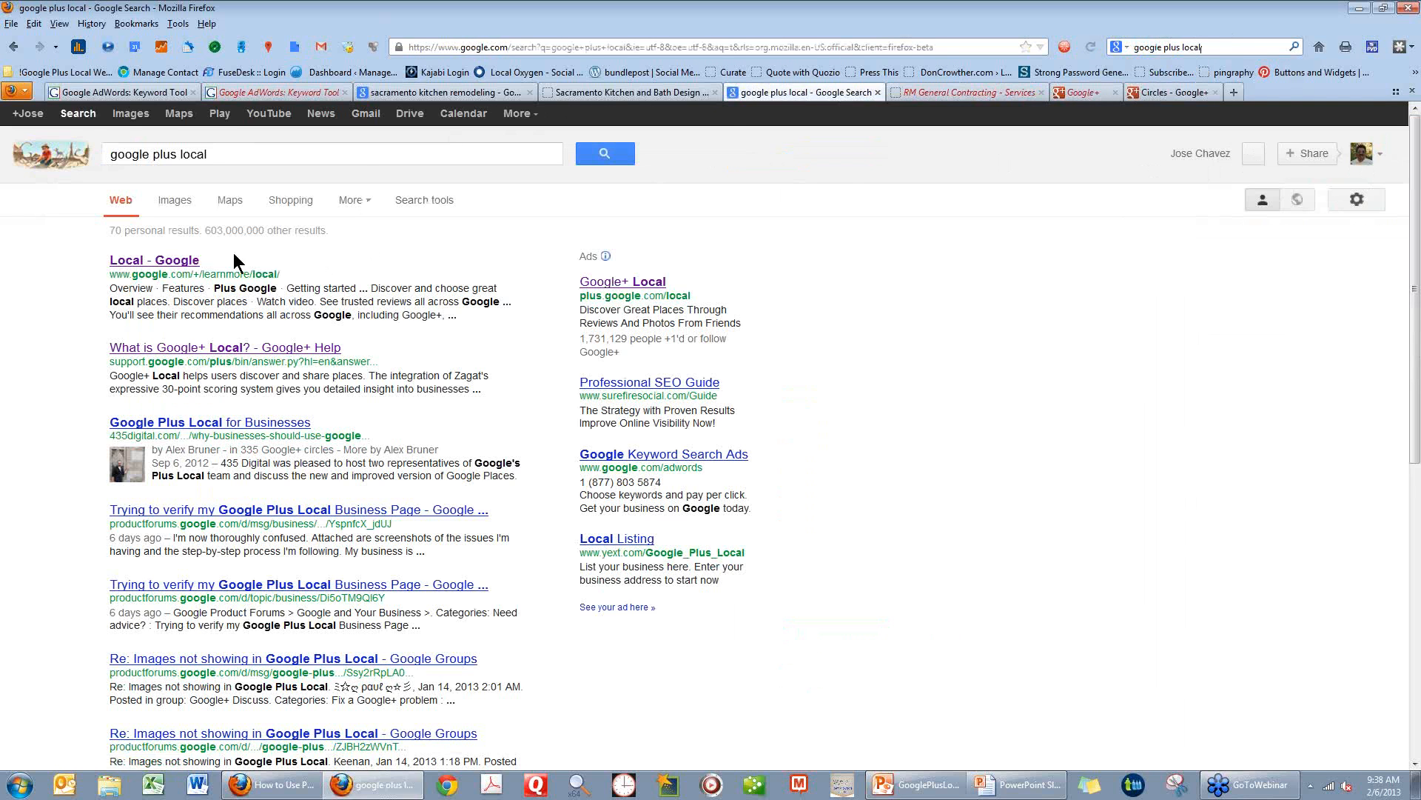
click(175, 260)
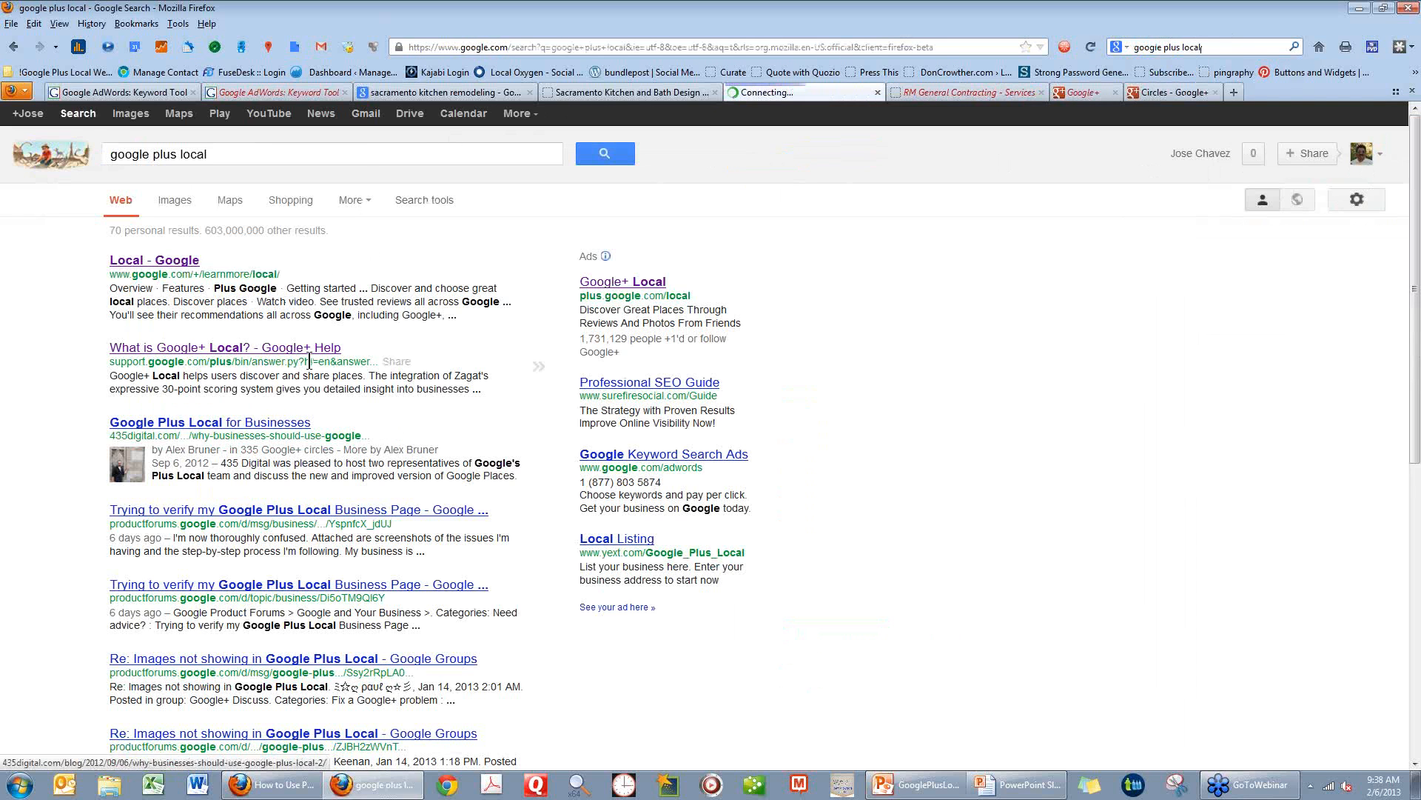
Change the Google search to "google places" and open the "Welcome to Google Places for Business" result.
click(158, 155)
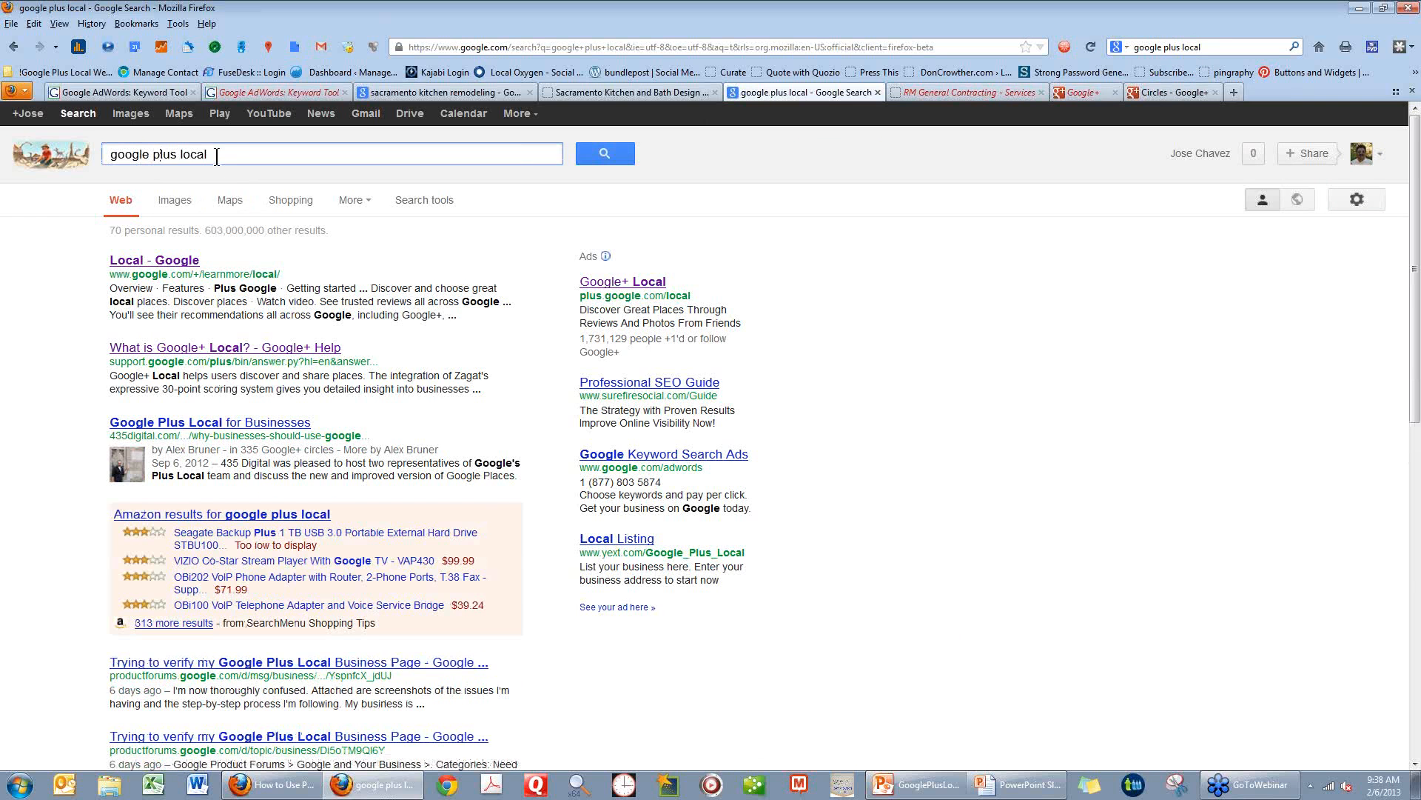
click(155, 156)
shift+click(222, 163)
text(places)
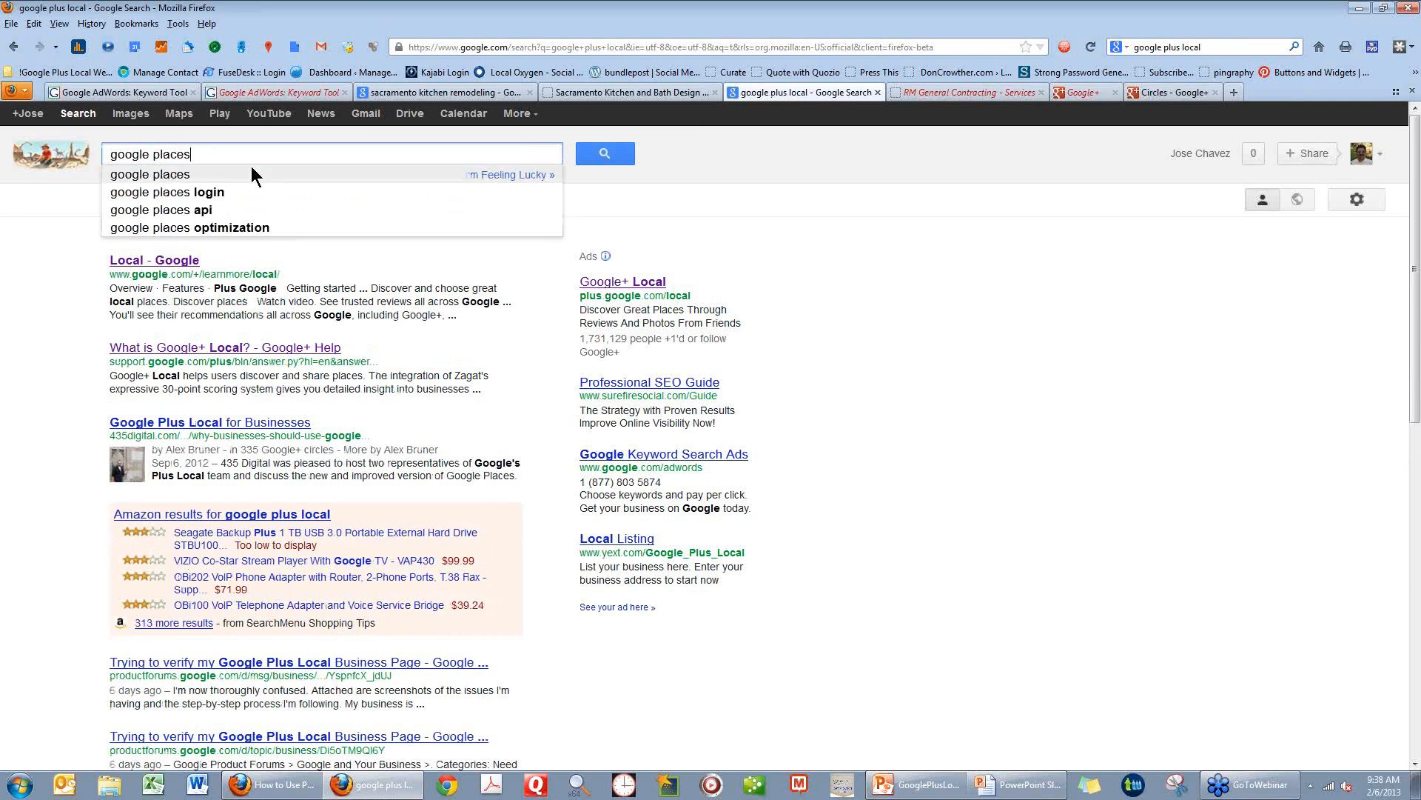
key(Return)
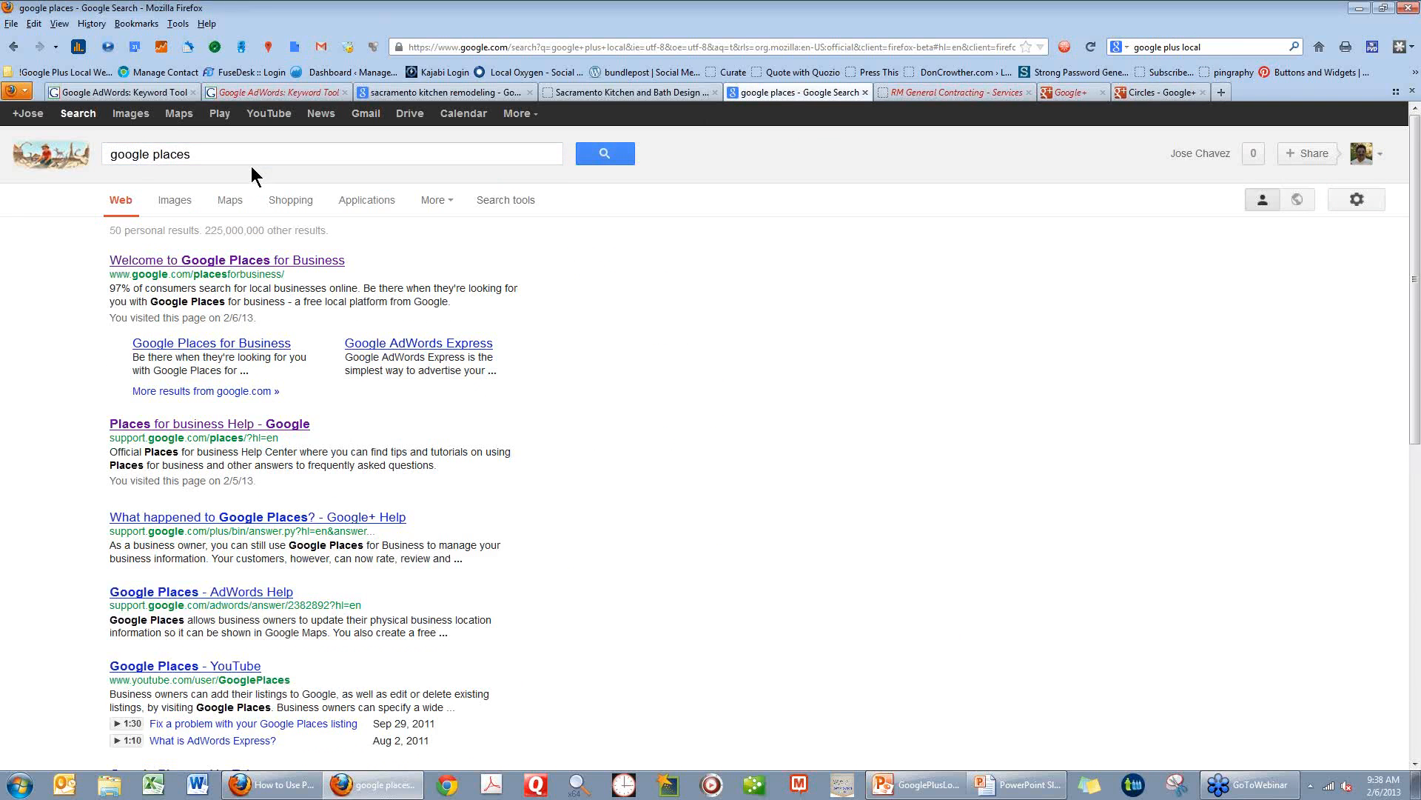
click(228, 260)
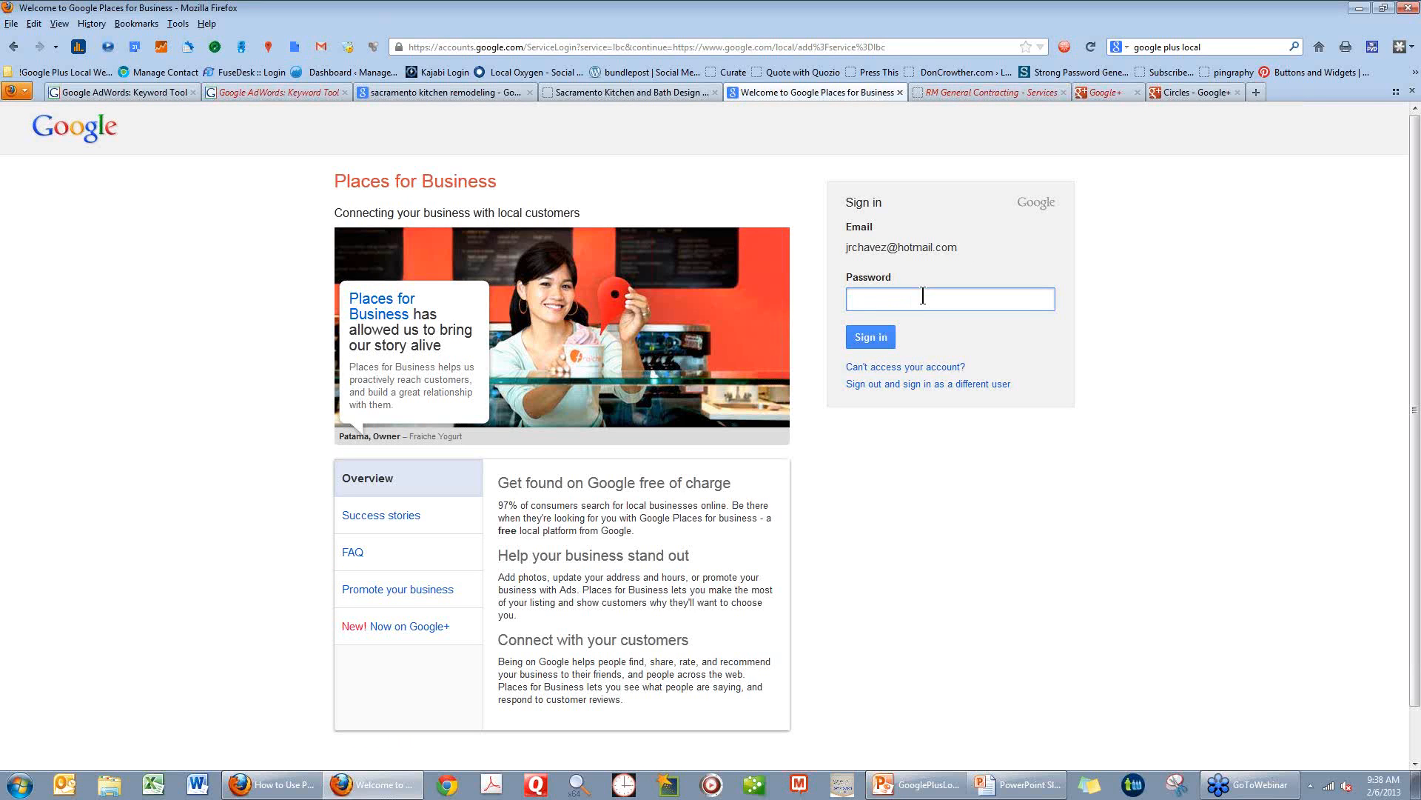
Enter the account password and sign in to Google Places for Business.
text(••••••••)
key(Return)
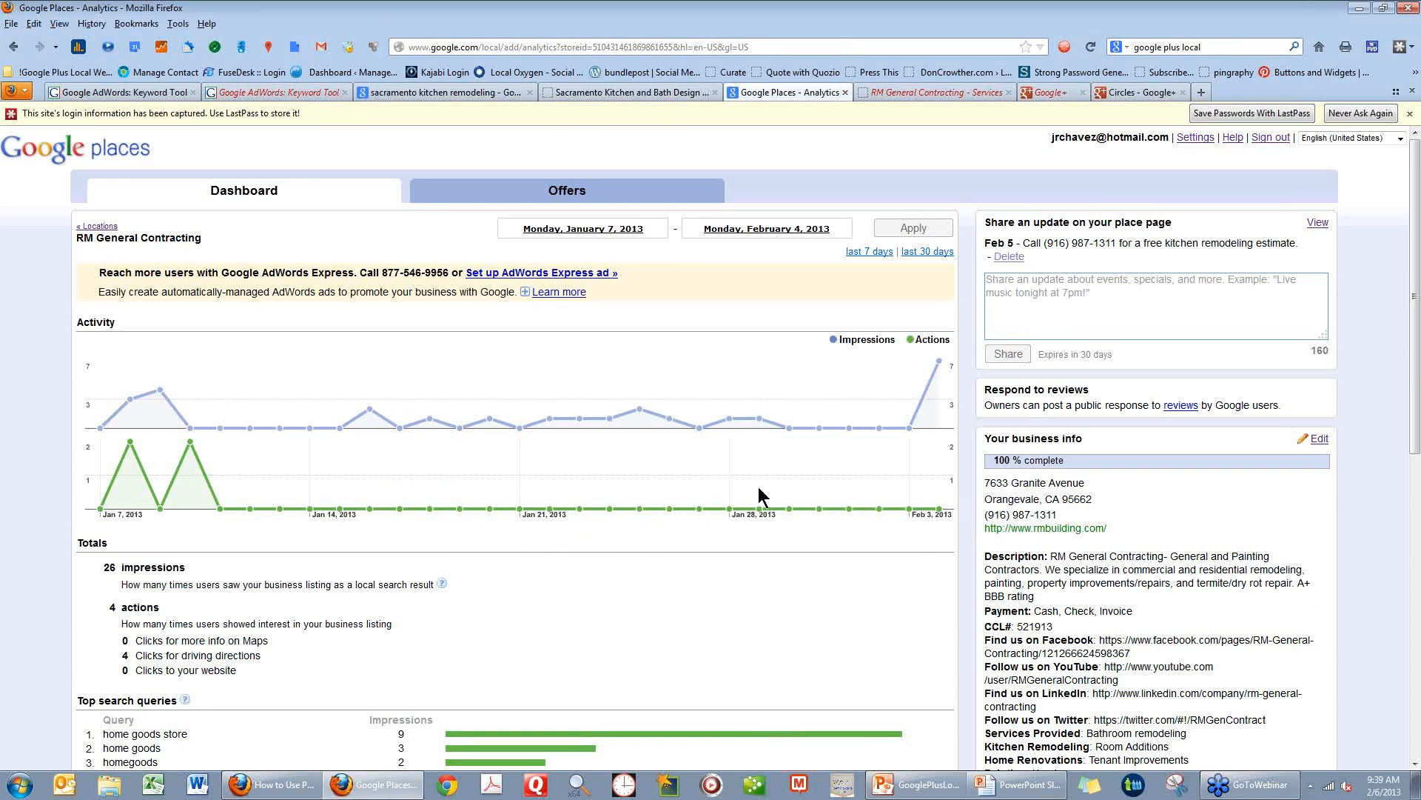
Review RM General Contracting's activity graph, totals, top search queries and driving directions requests on the dashboard.
mouse_move(938, 385)
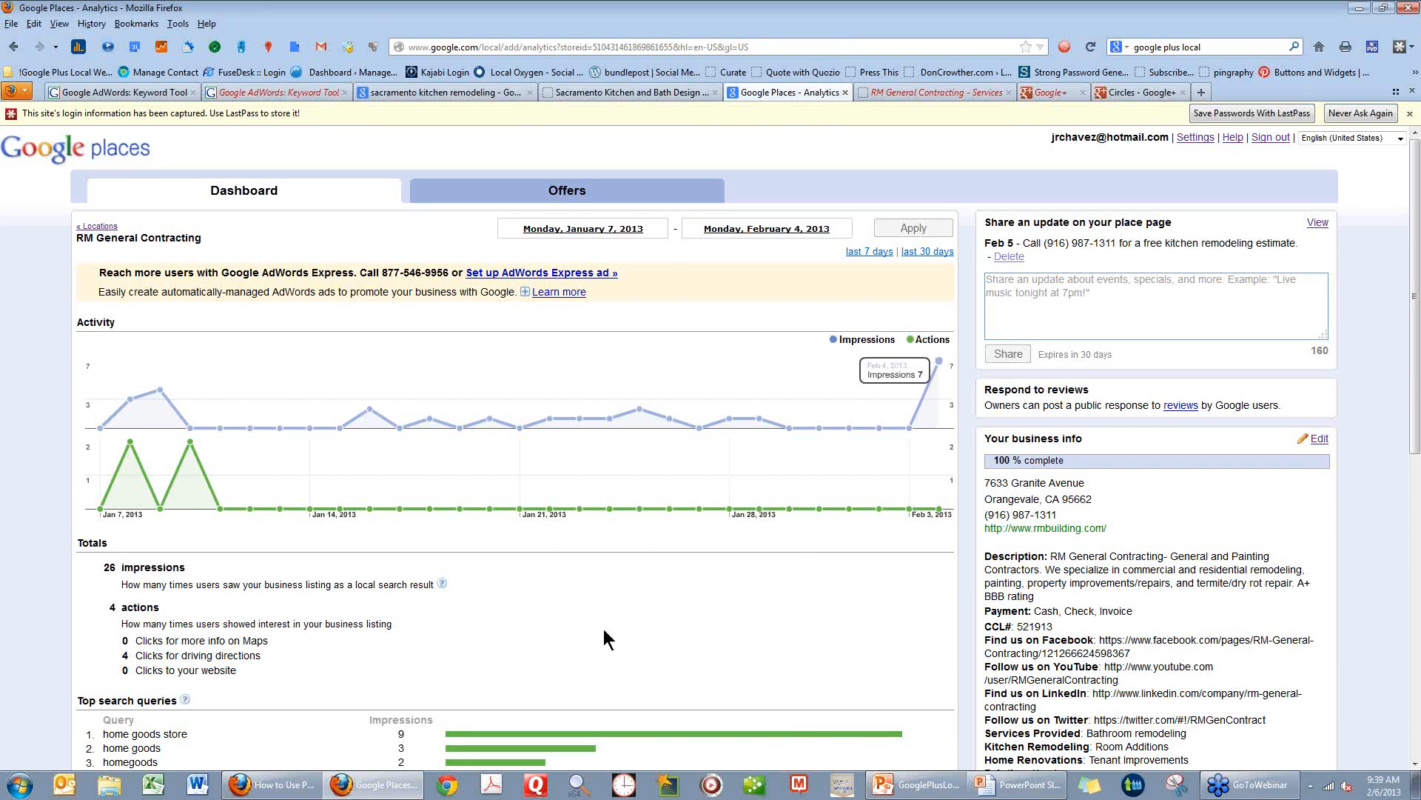
scroll(531, 619, down, 4)
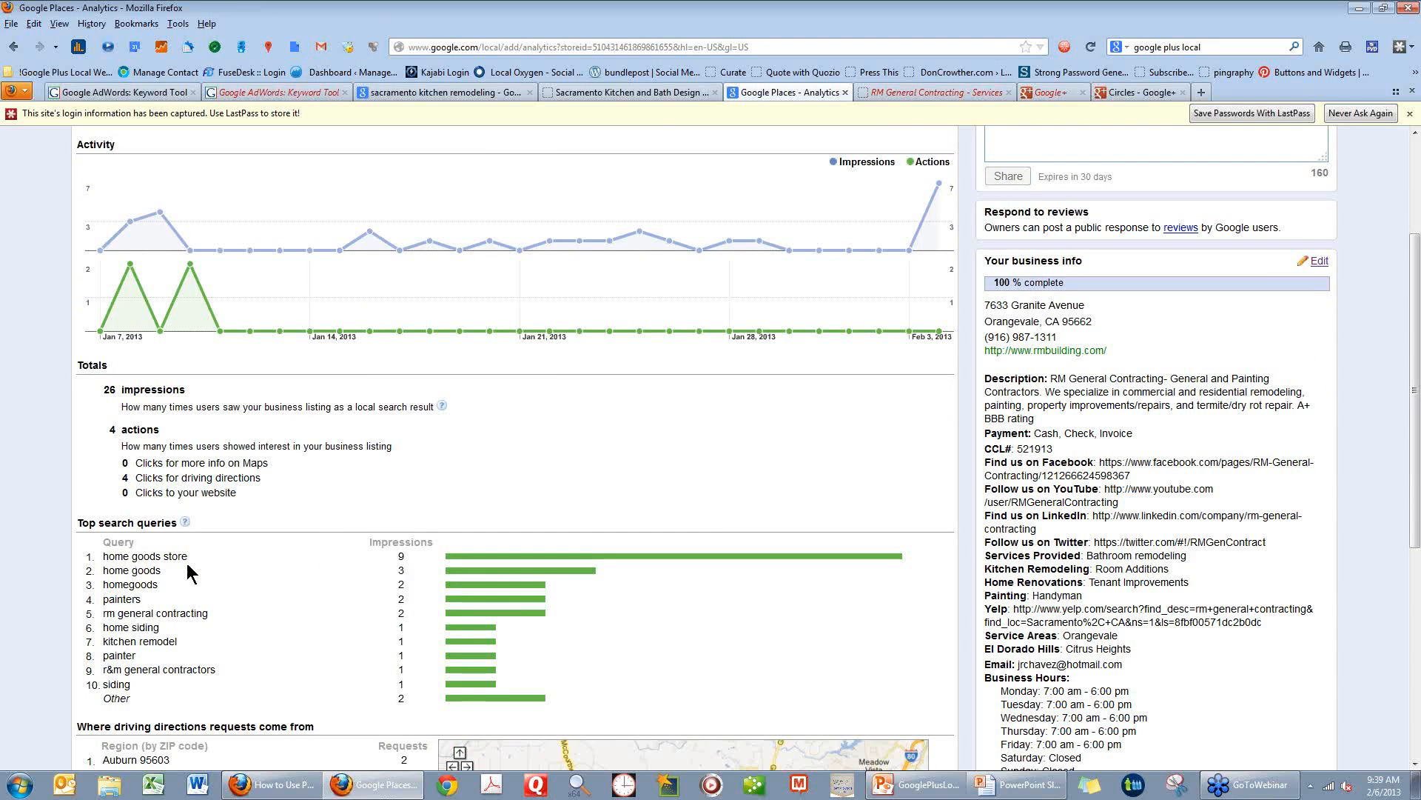
scroll(186, 563, up, 2)
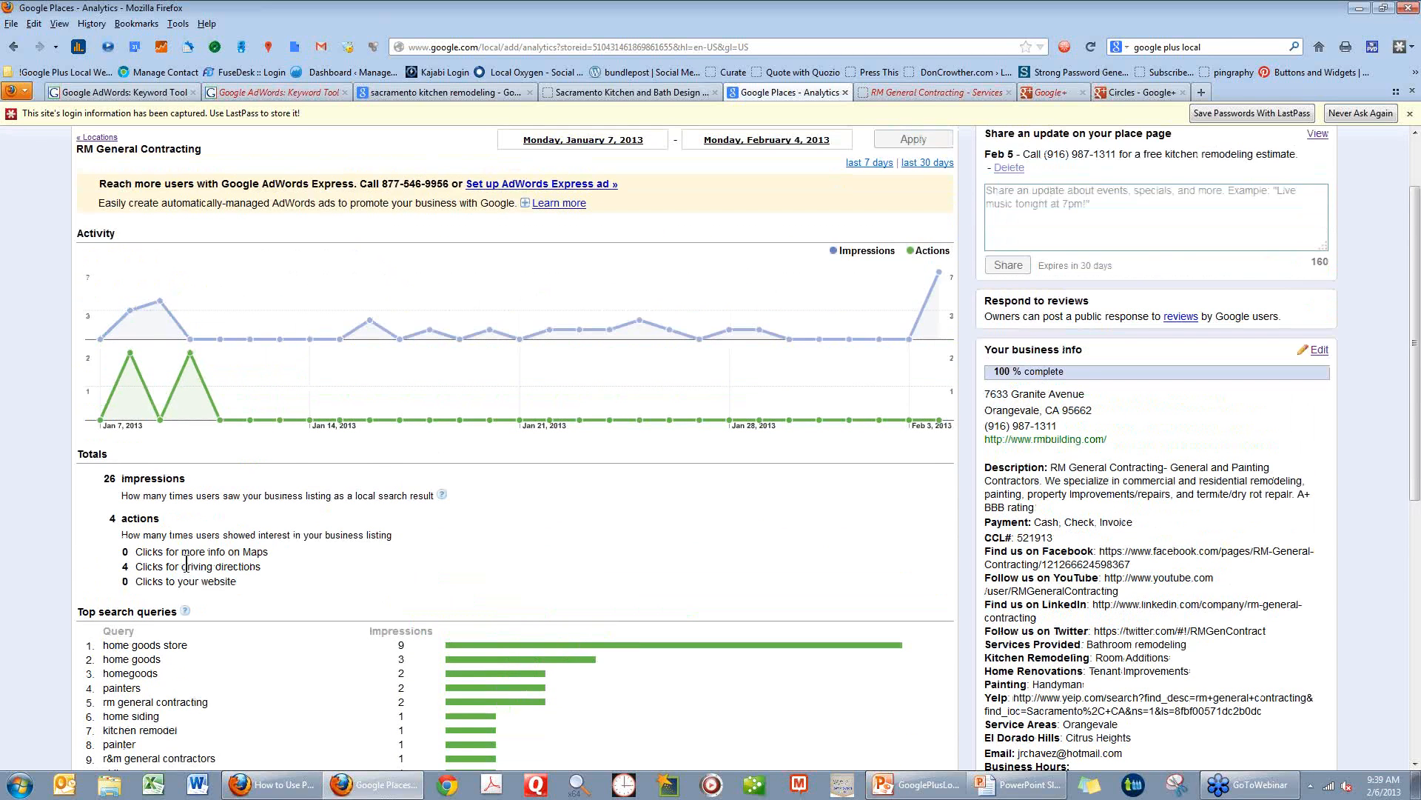
scroll(278, 675, down, 2)
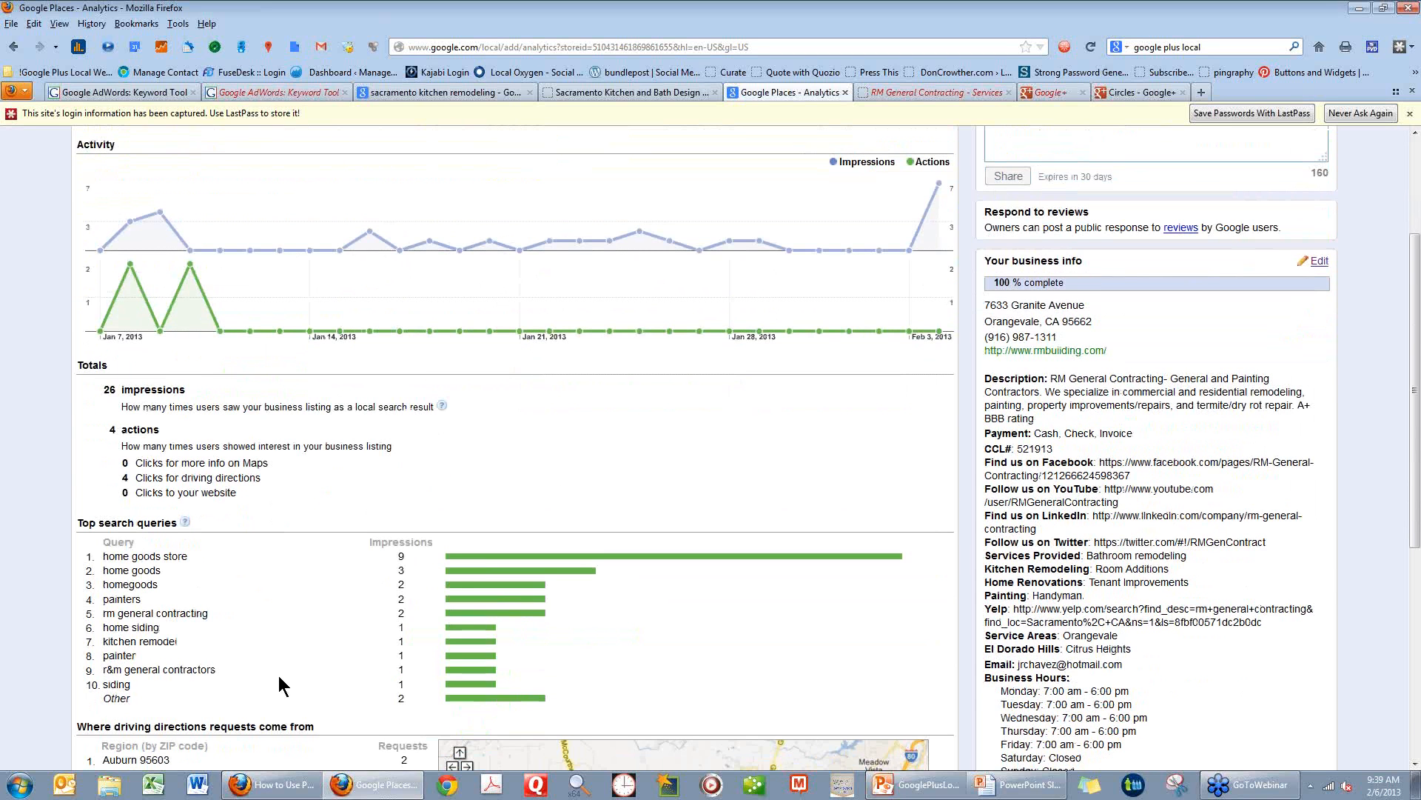
scroll(278, 675, down, 3)
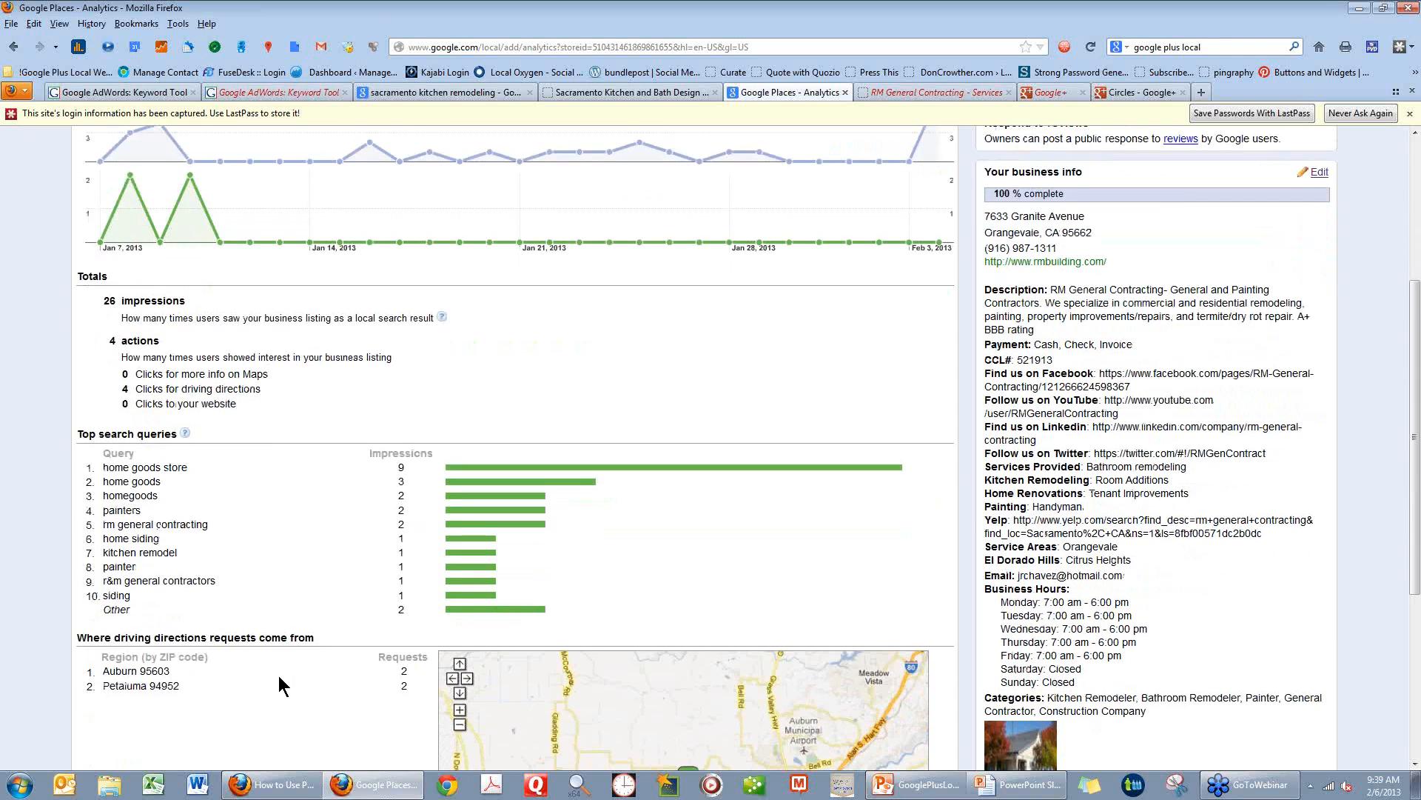
scroll(278, 675, down, 3)
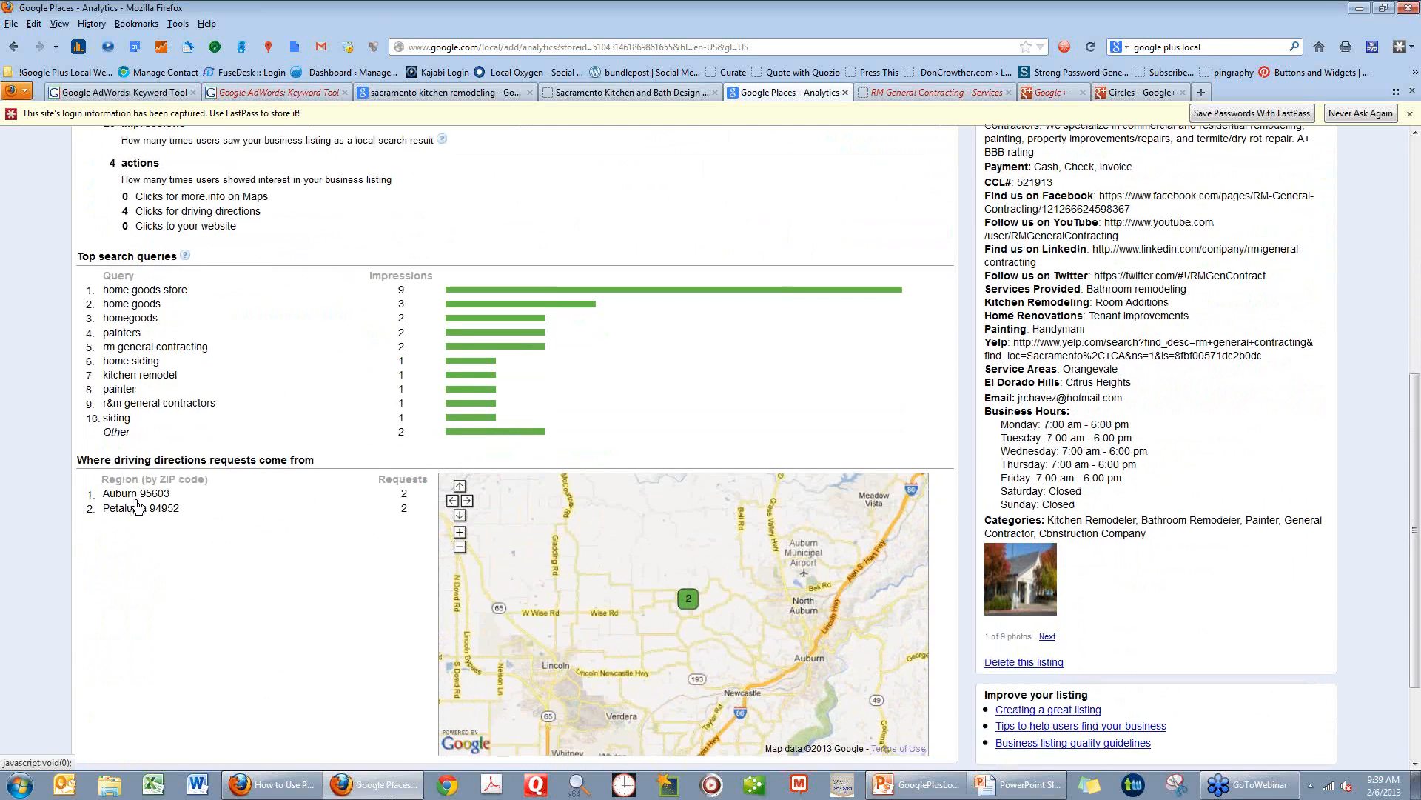
scroll(271, 610, down, 2)
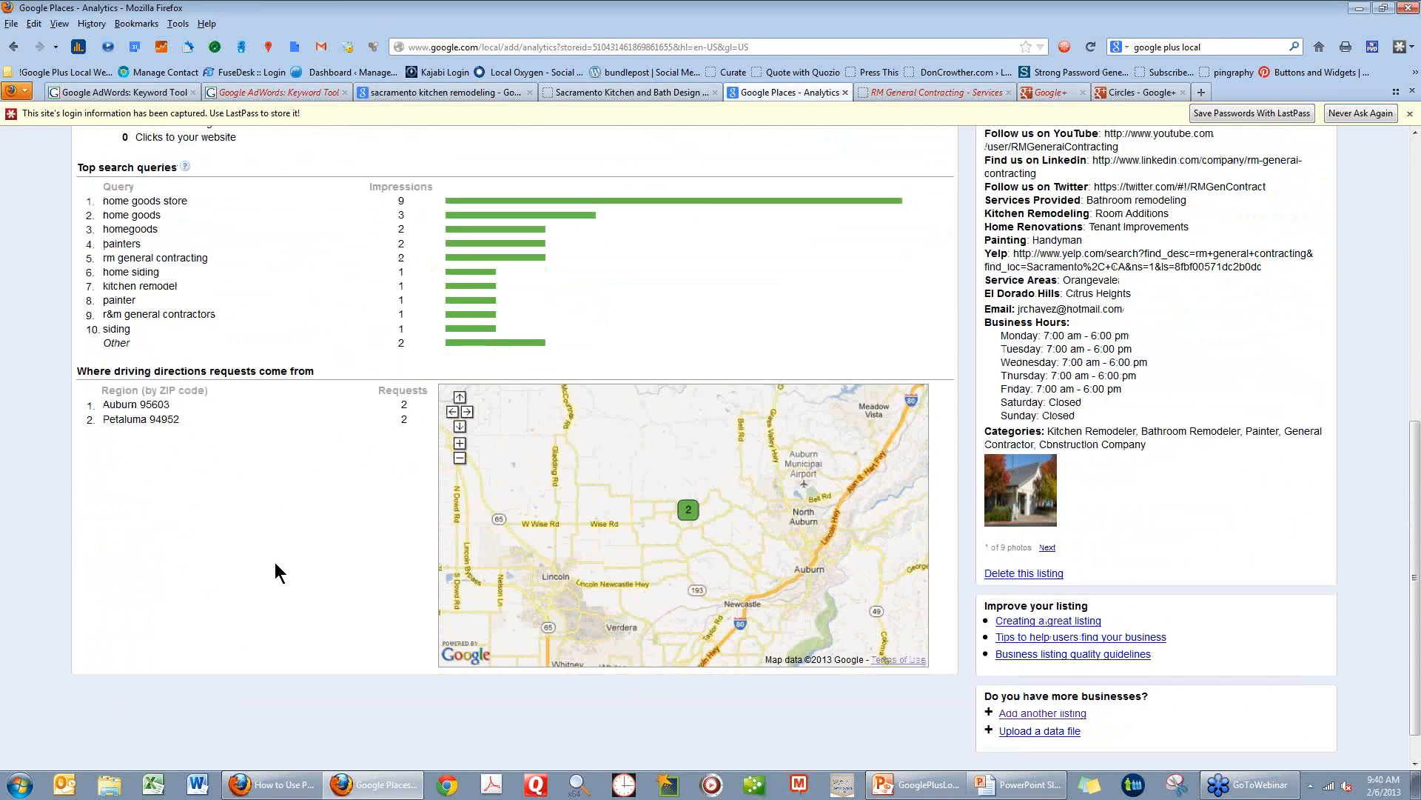
scroll(275, 563, up, 4)
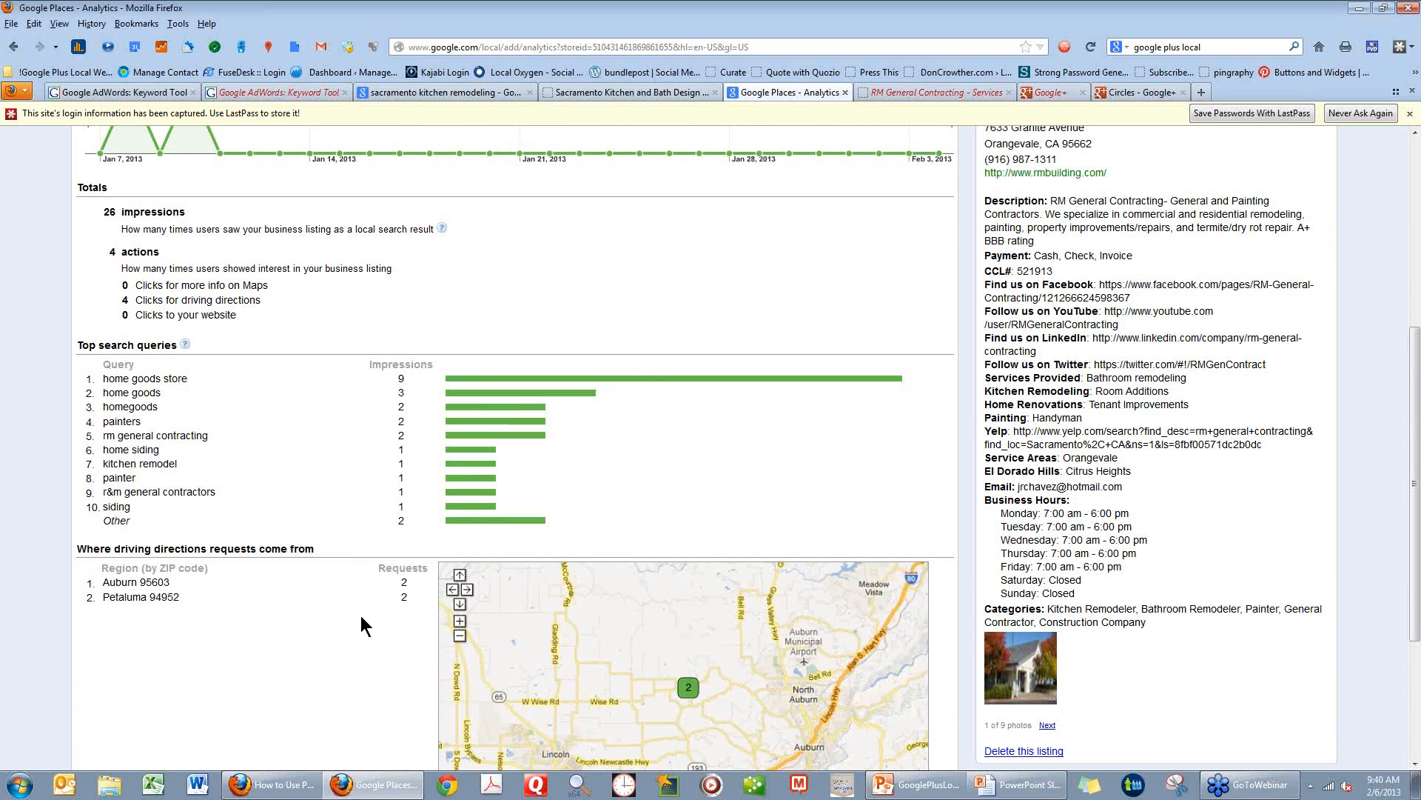
scroll(361, 615, up, 8)
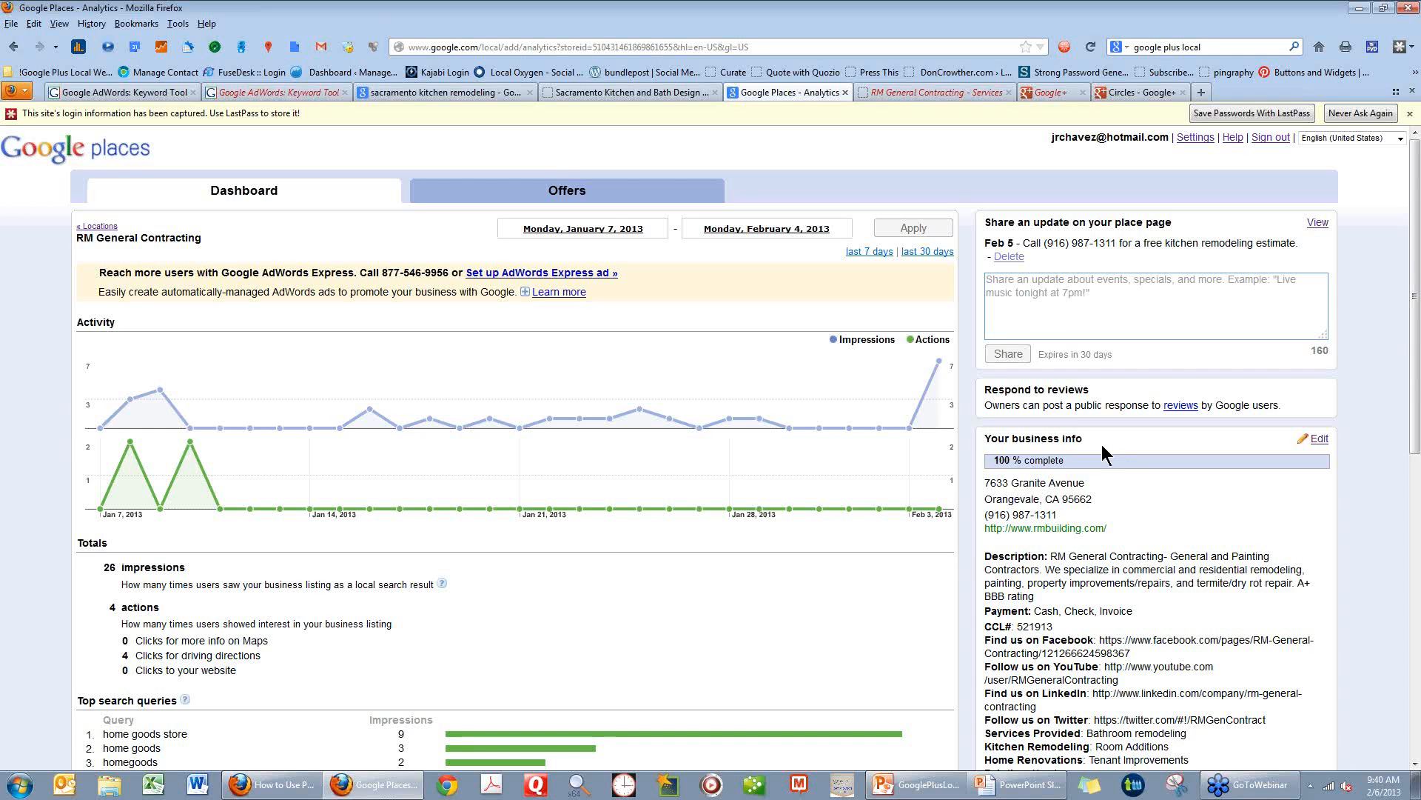
Highlight the completion percentage under "Your business info" and look over the listing's details down to its categories and photo.
drag(993, 463, 1072, 466)
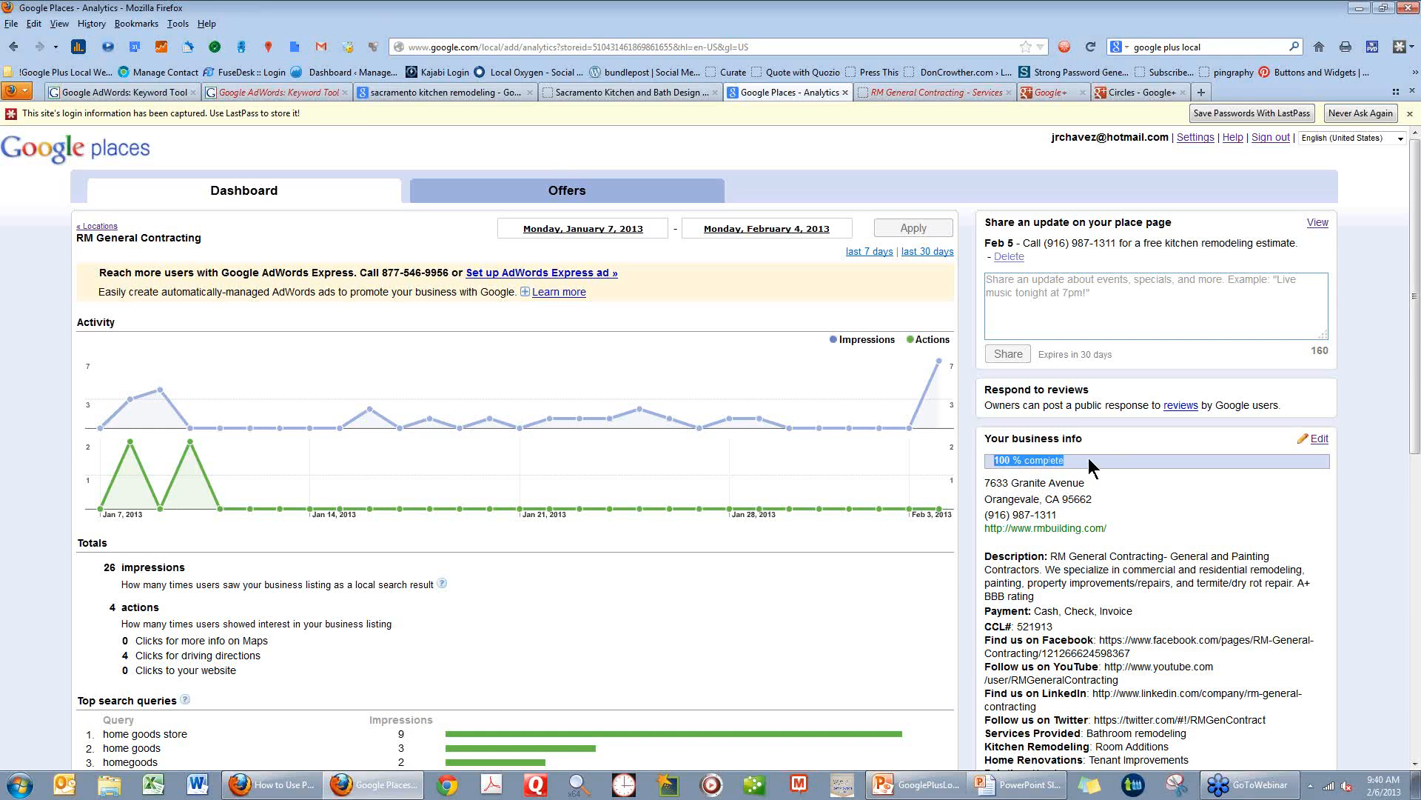
click(1088, 458)
scroll(1134, 485, down, 4)
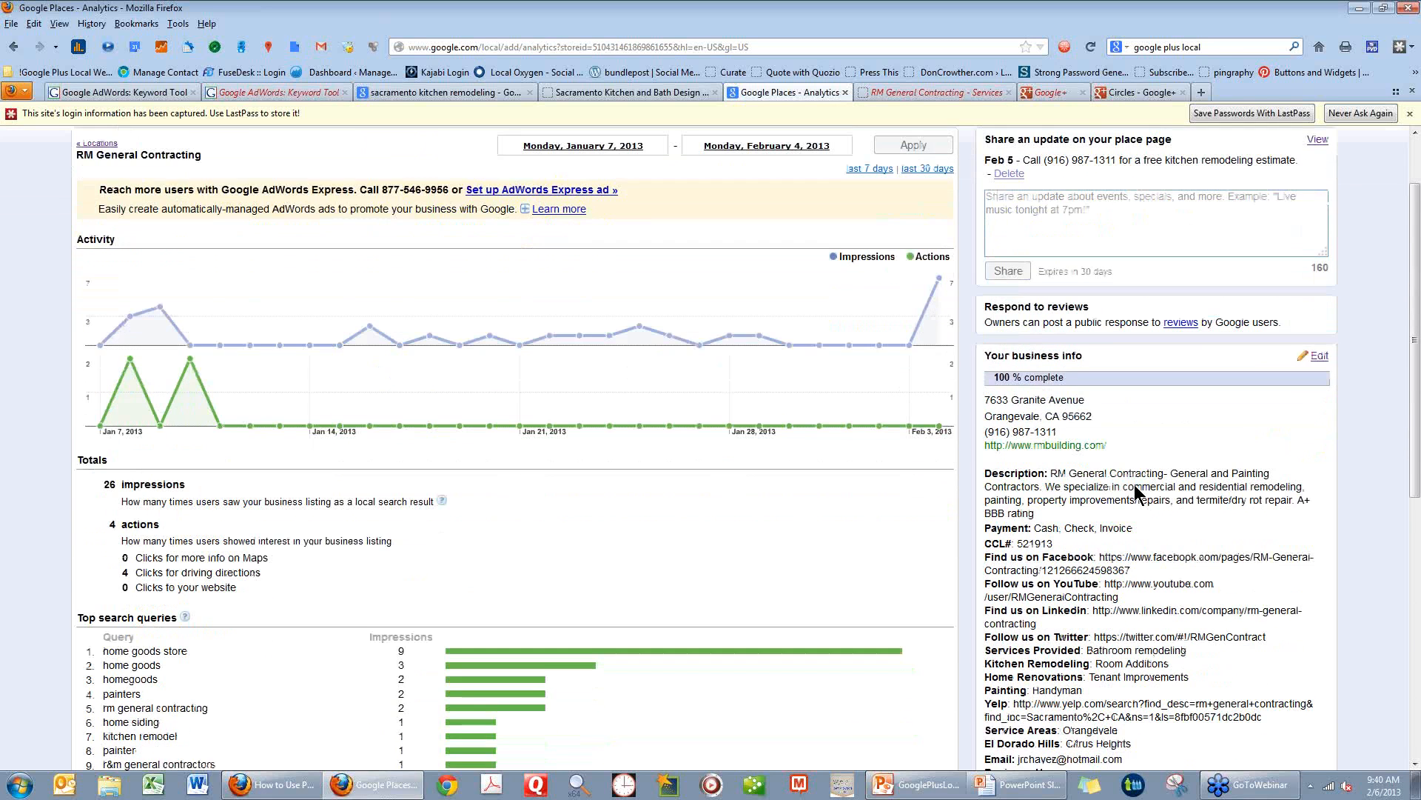
scroll(1134, 485, down, 5)
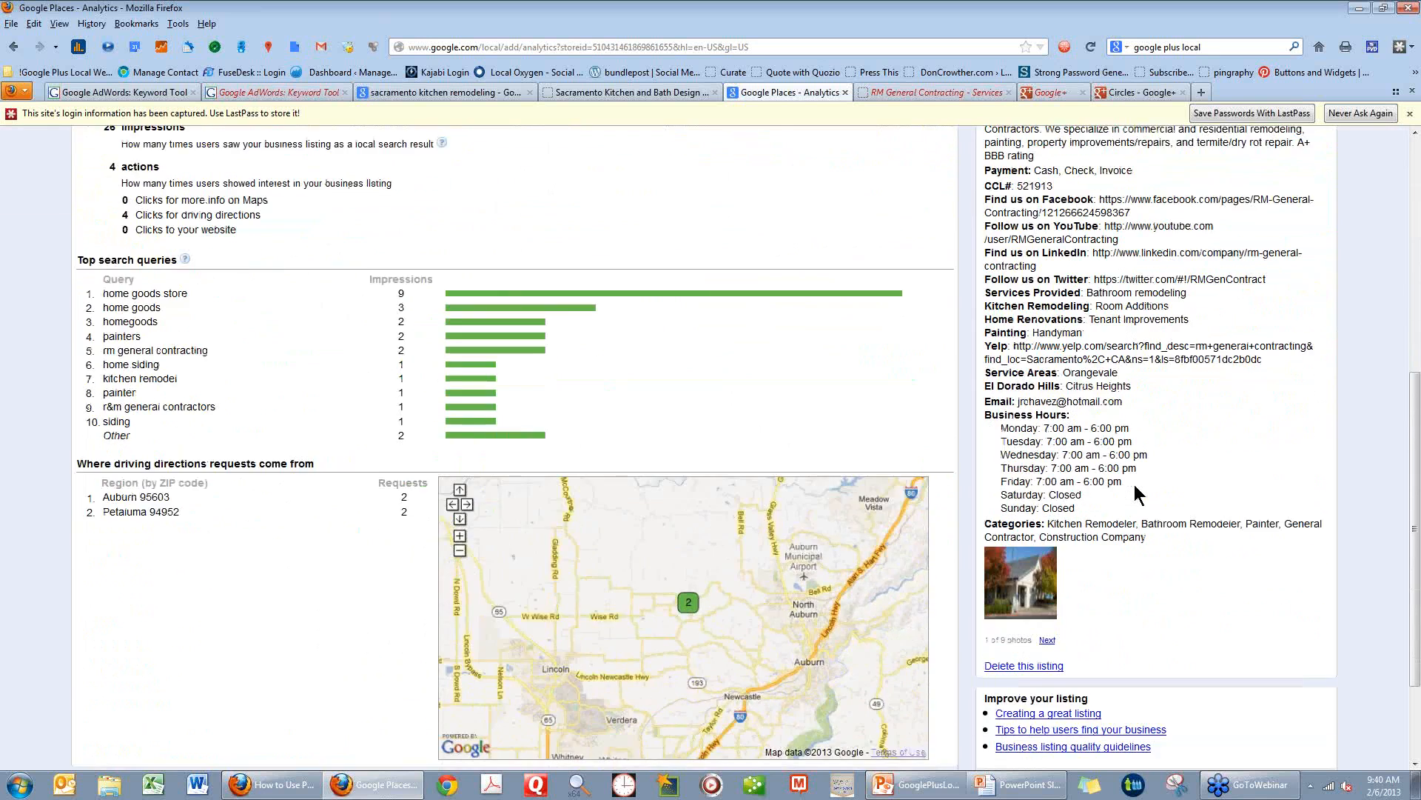
scroll(1135, 485, up, 10)
scroll(1134, 484, up, 2)
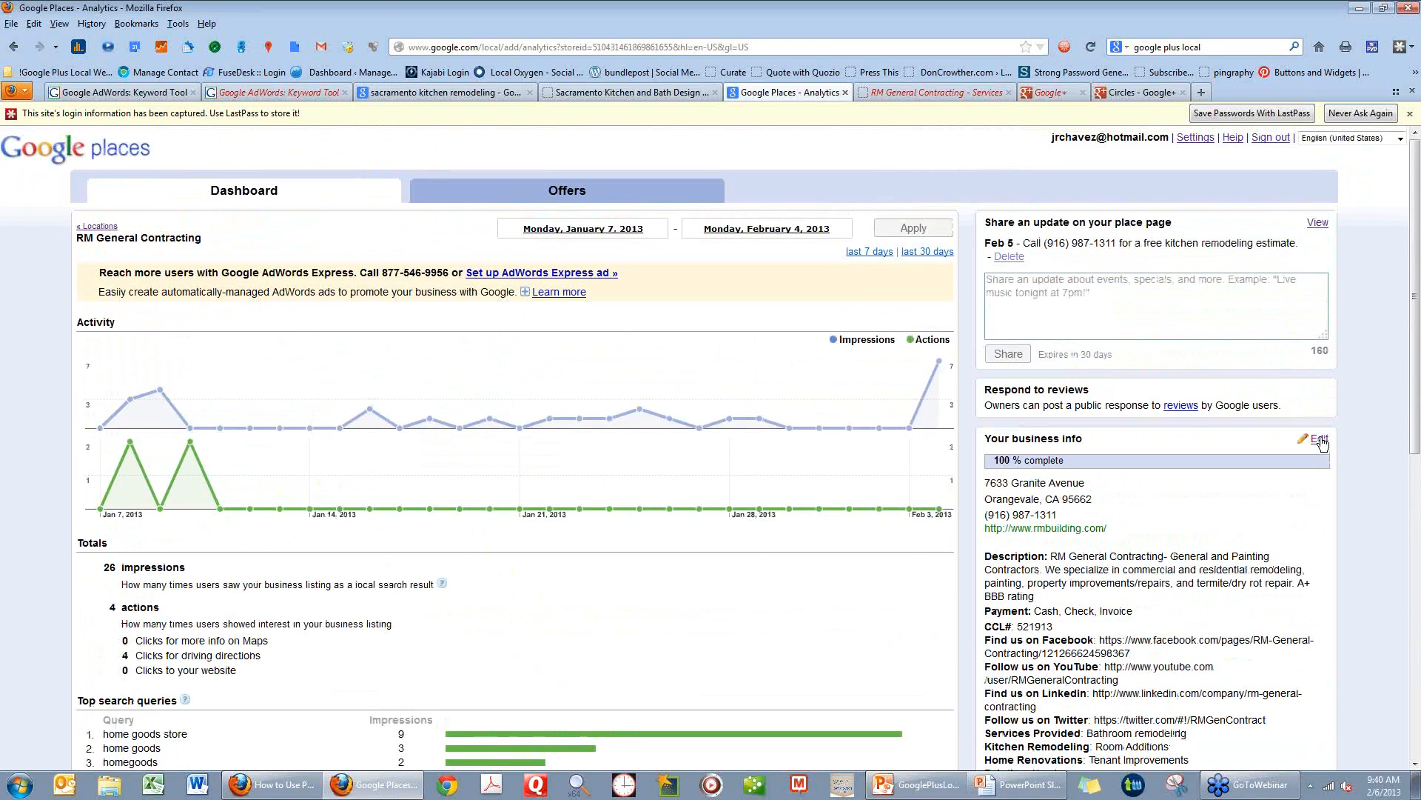
Open RM General Contracting's business info for editing and look over the Basic Information fields down to the categories.
click(1319, 440)
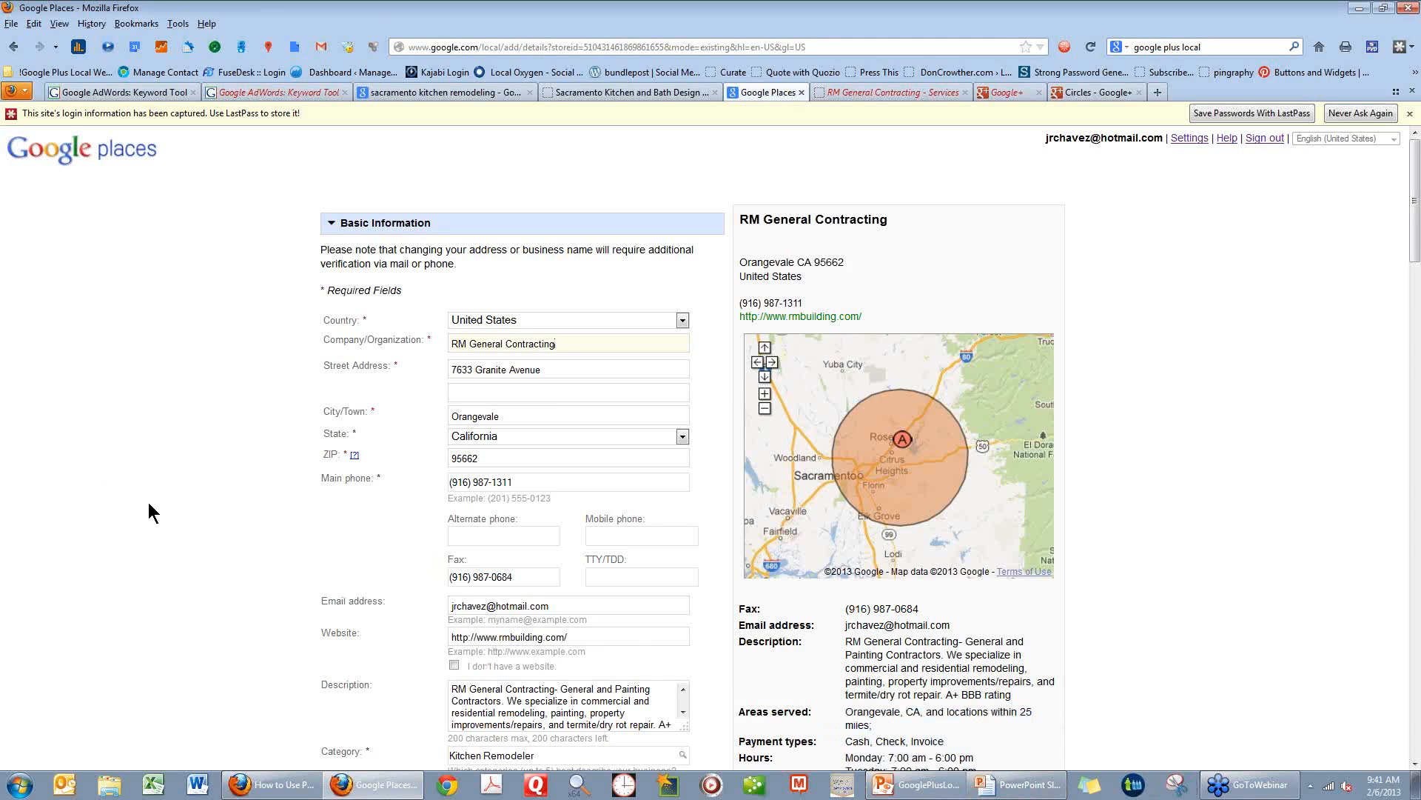
scroll(148, 504, down, 2)
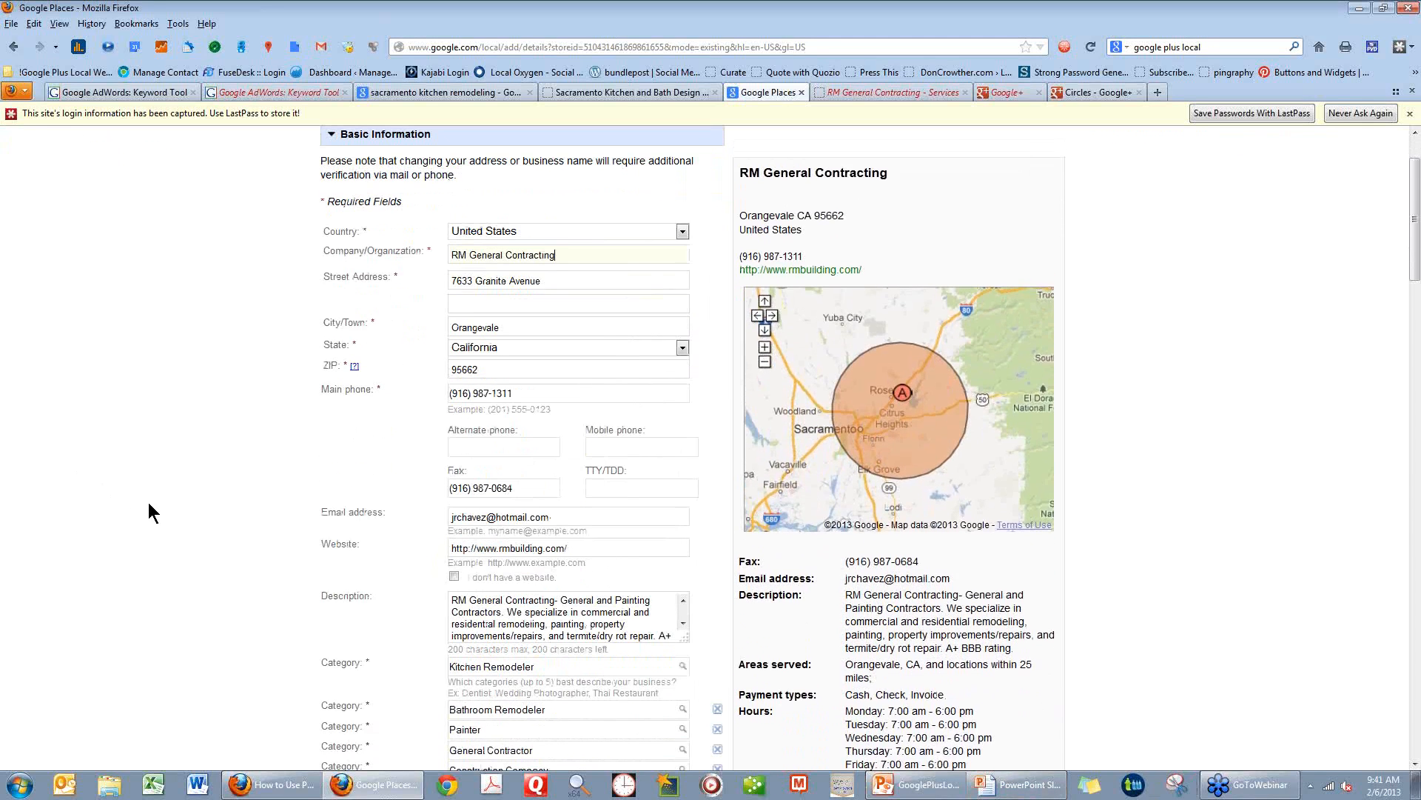
scroll(148, 502, down, 2)
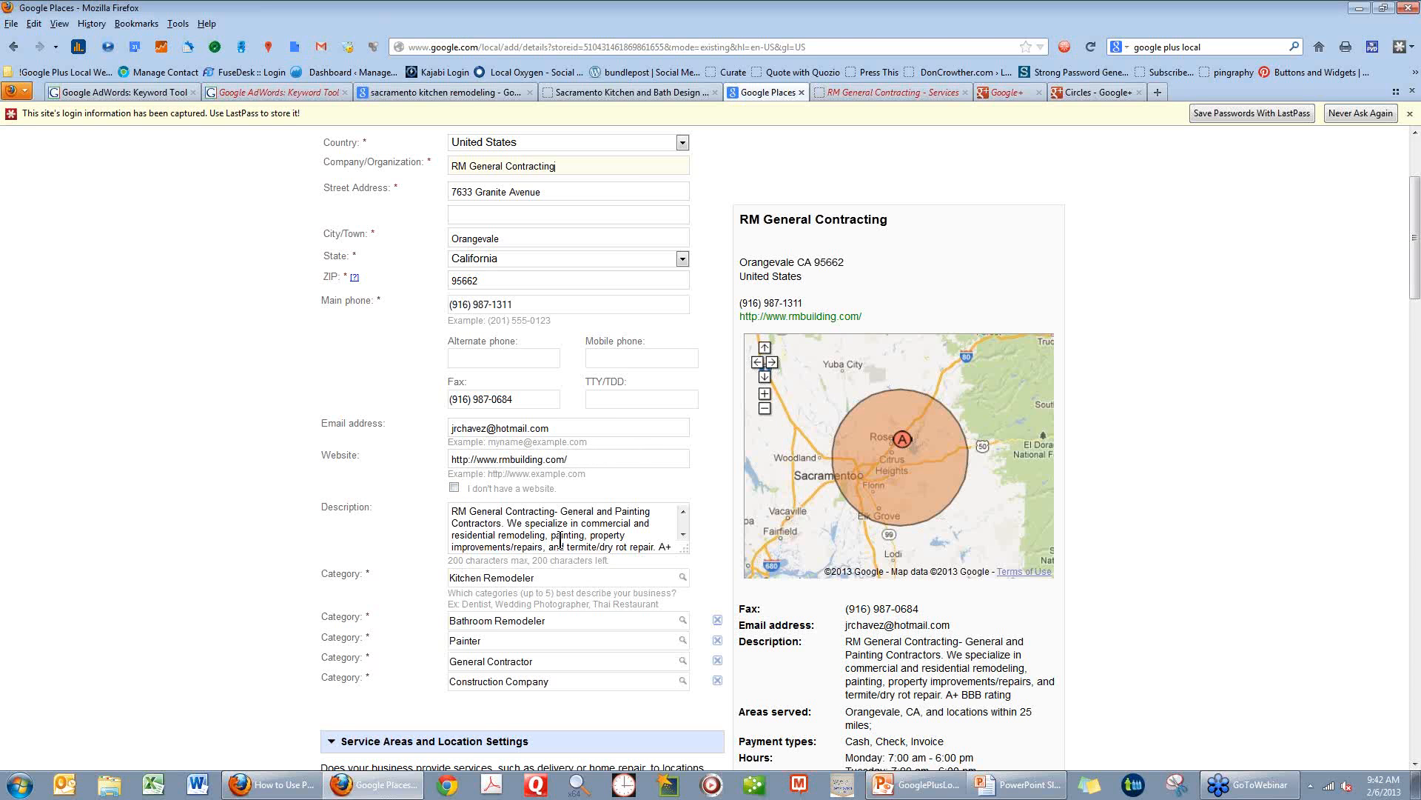
Enlarge the Description box and remove "RM General Contracting-" from the beginning of the description.
drag(690, 574, 707, 670)
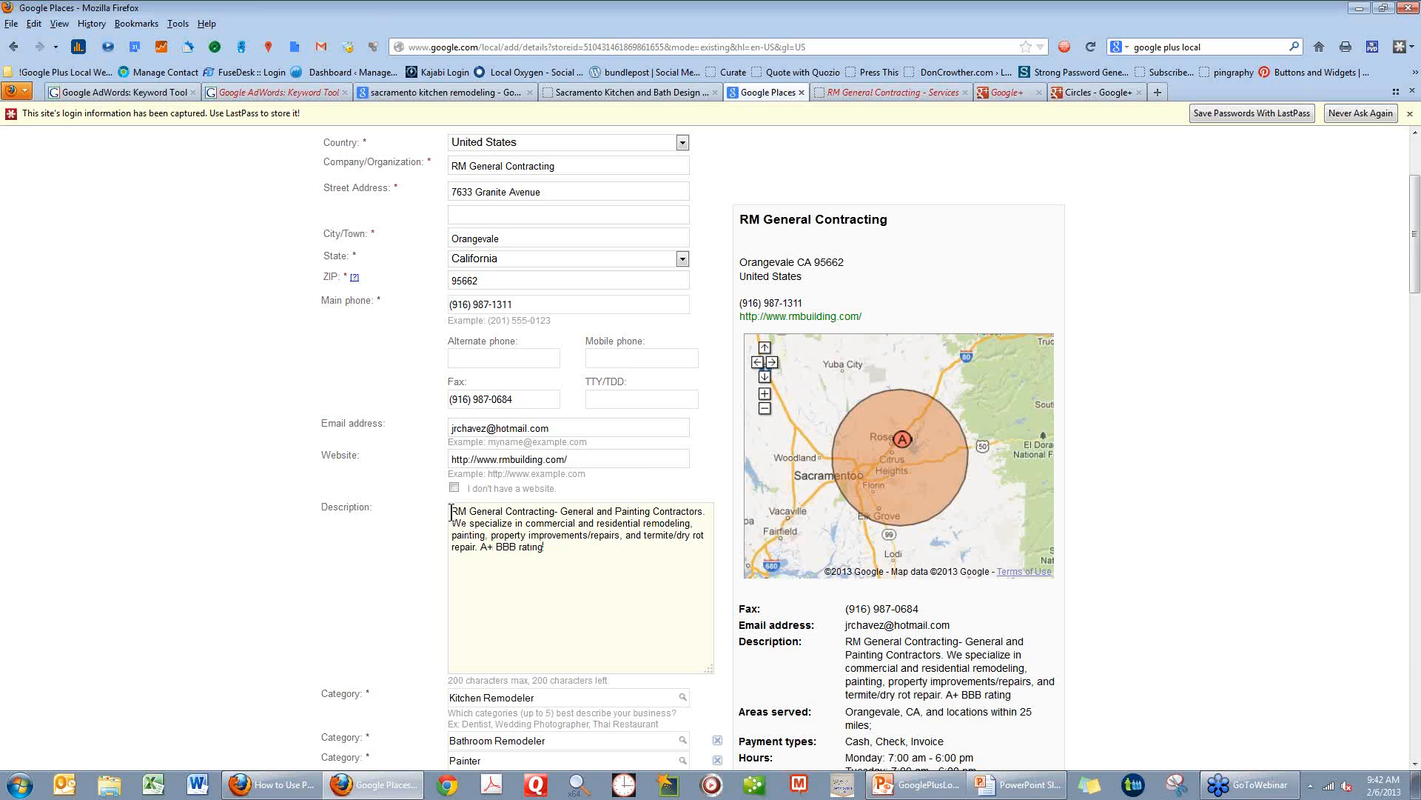
drag(452, 512, 562, 511)
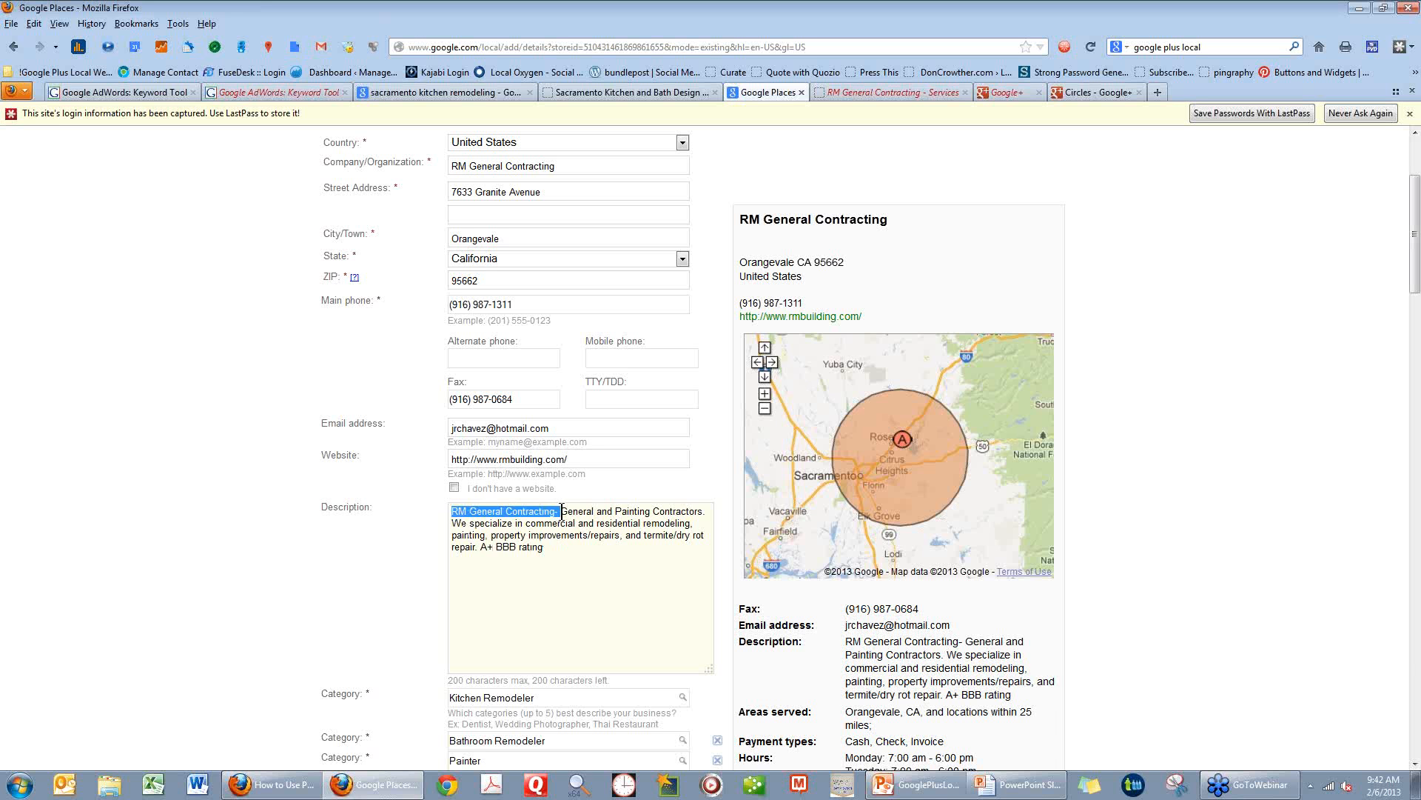
key(BackSpace)
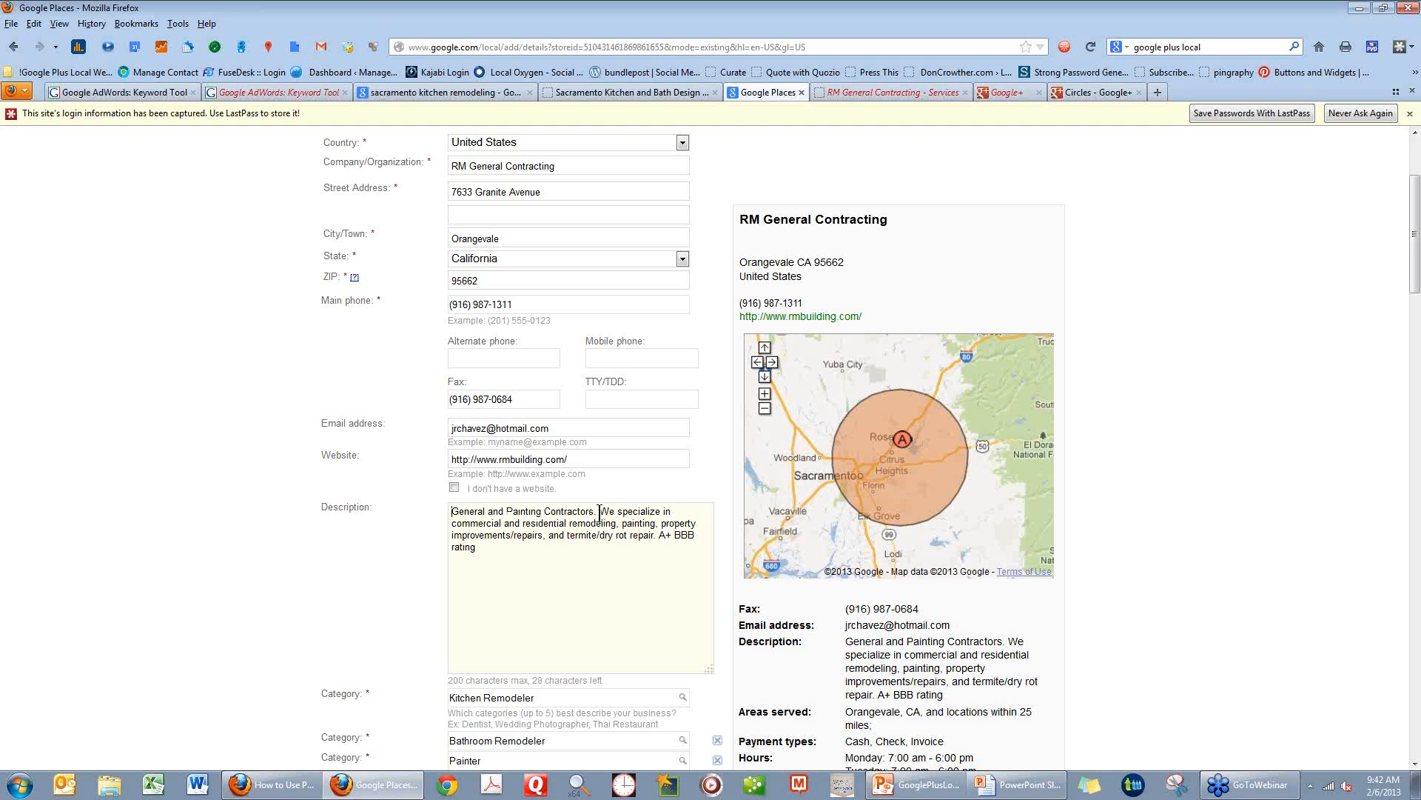
Replace "We specialize in" in the description with "Kitchen and Bath Remodeling,".
mouse_move(600, 511)
mouse_down()
mouse_move(633, 511)
mouse_move(617, 511)
mouse_up()
double_click(629, 511)
click(599, 511)
shift+click(670, 511)
text(Kitchen a)
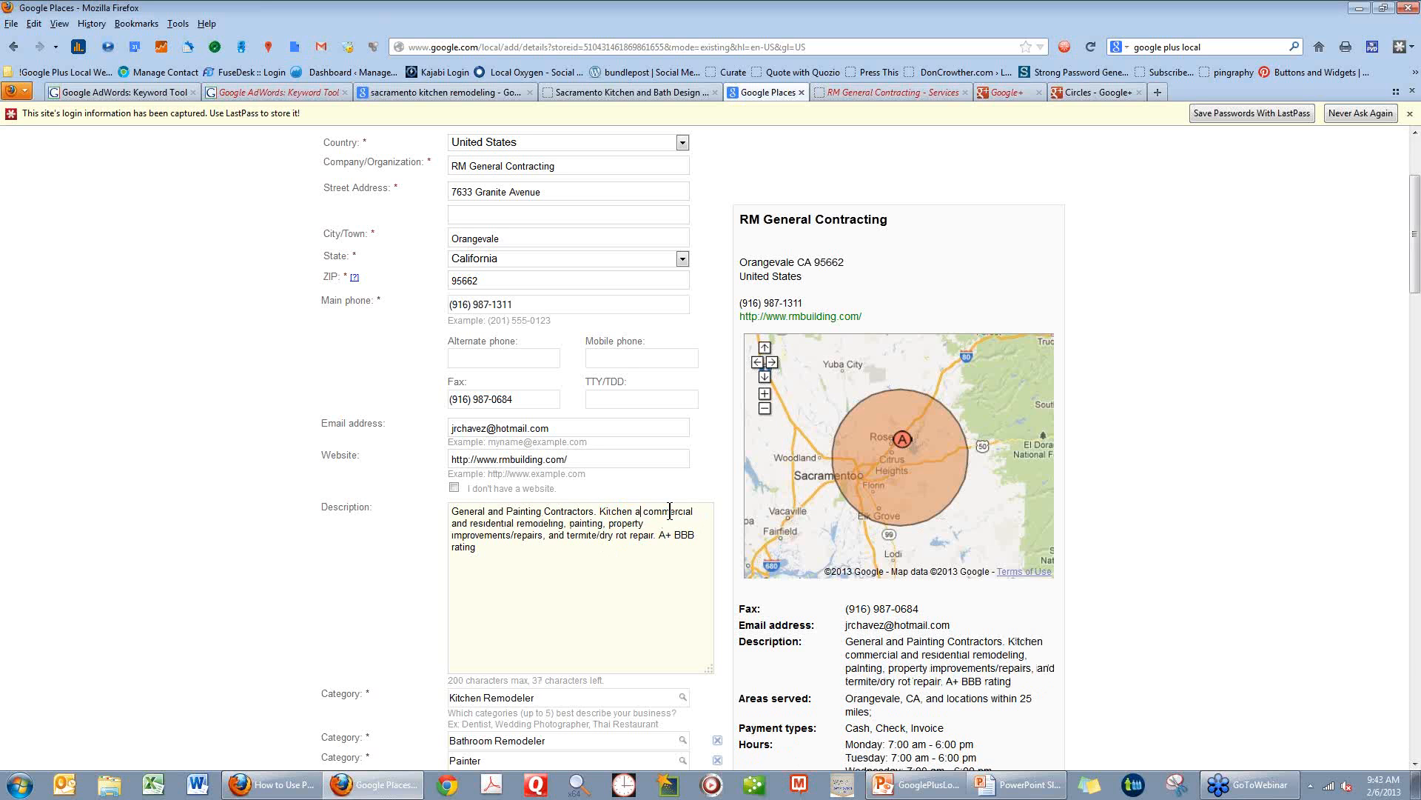
text(nd B)
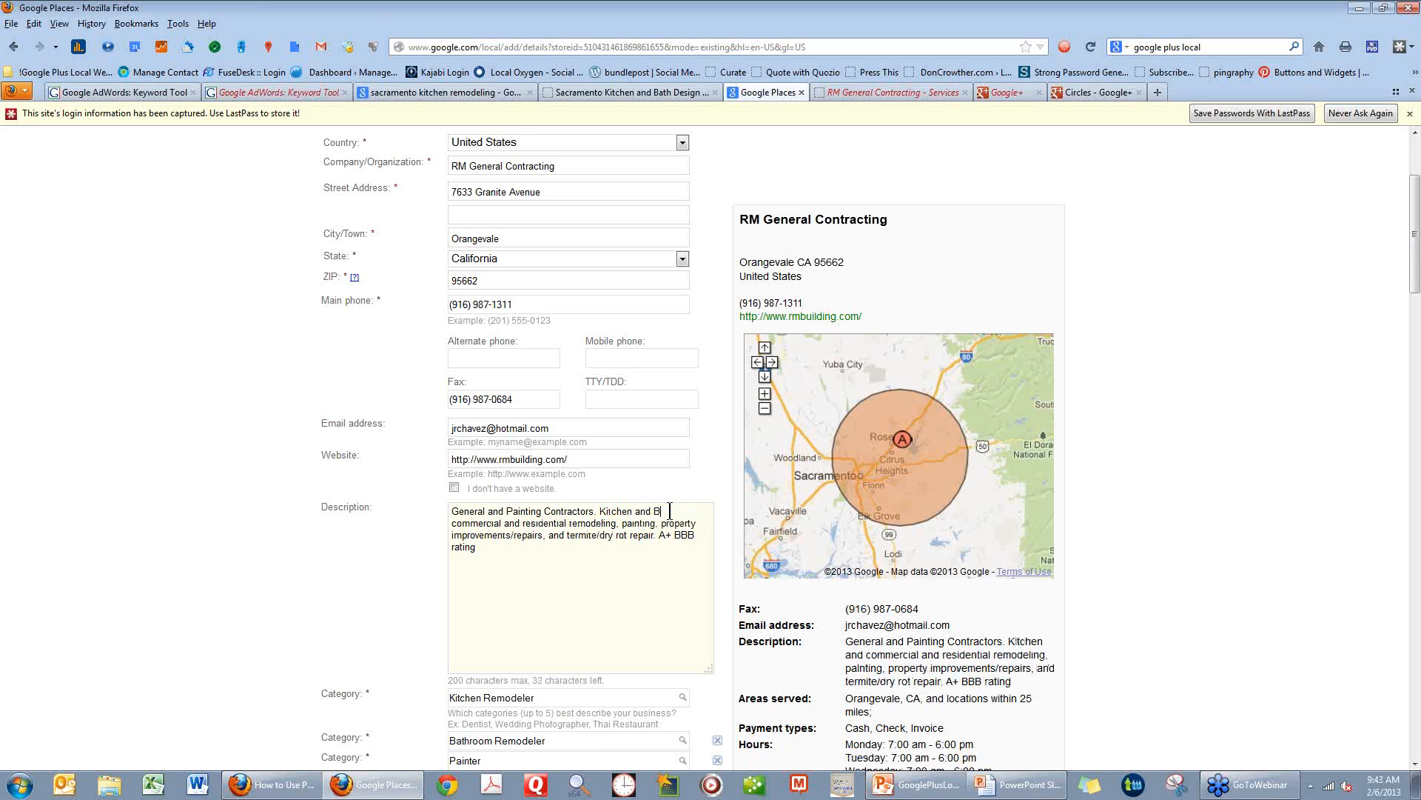
text(ath Remodling)
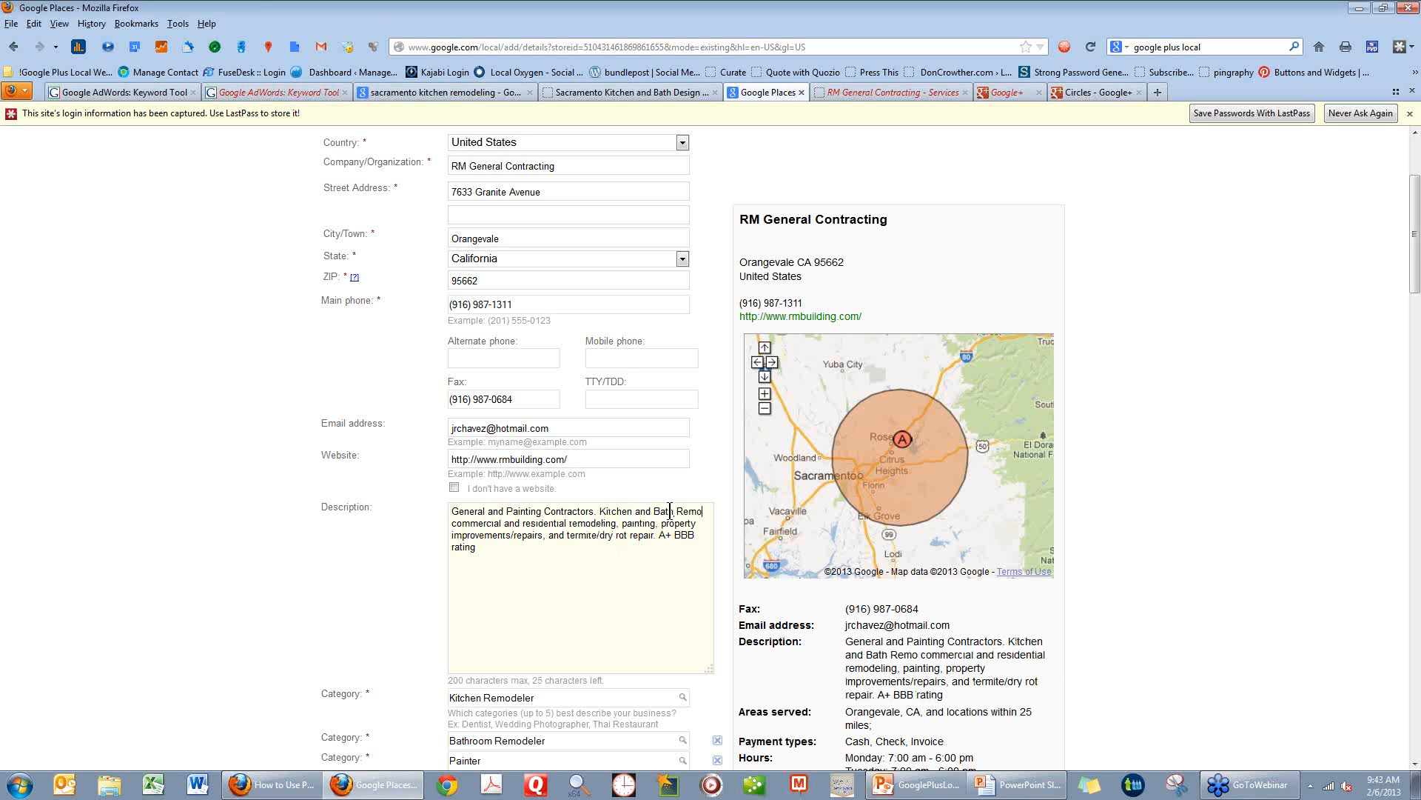
key(BackSpace)
key(BackSpace)
key(BackSpace)
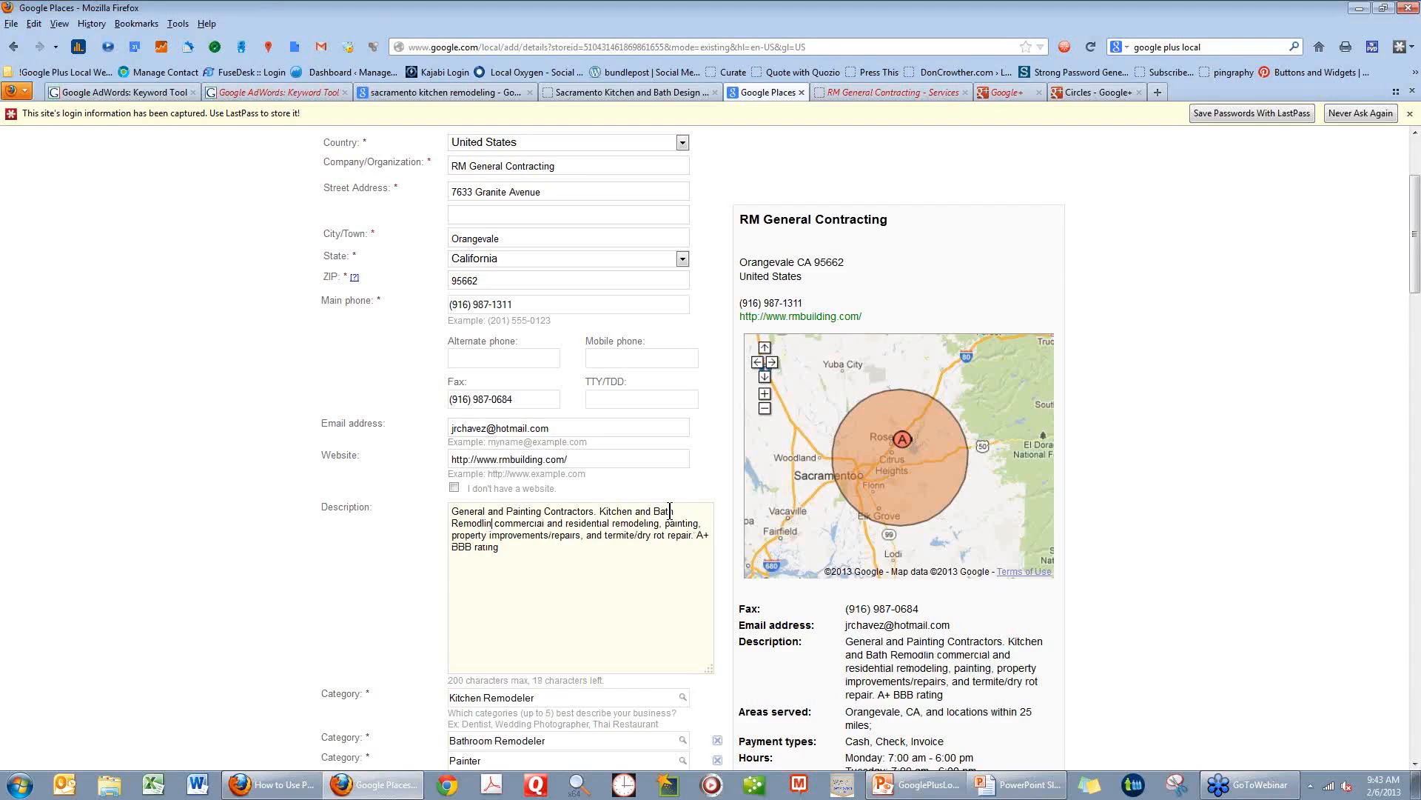
key(BackSpace)
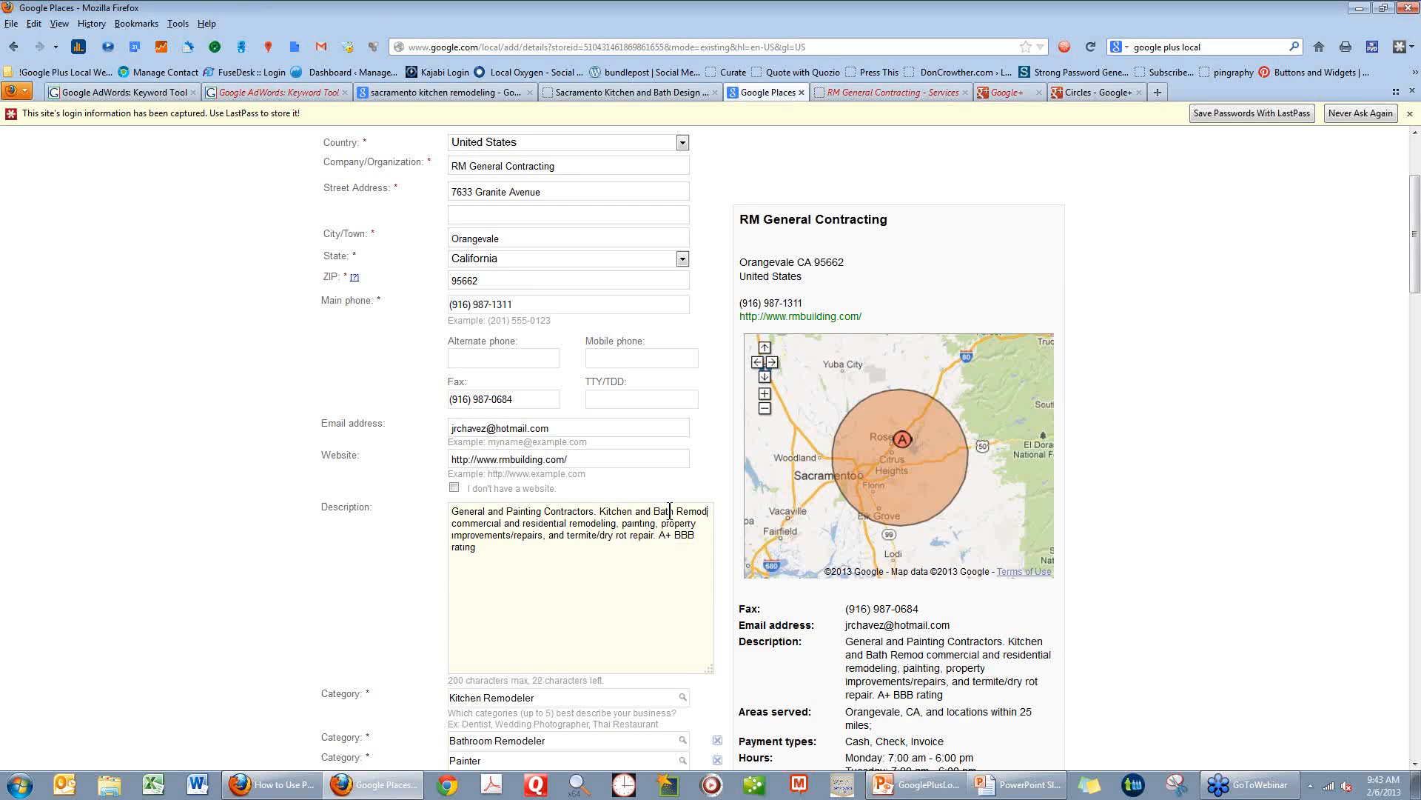
text(eling,)
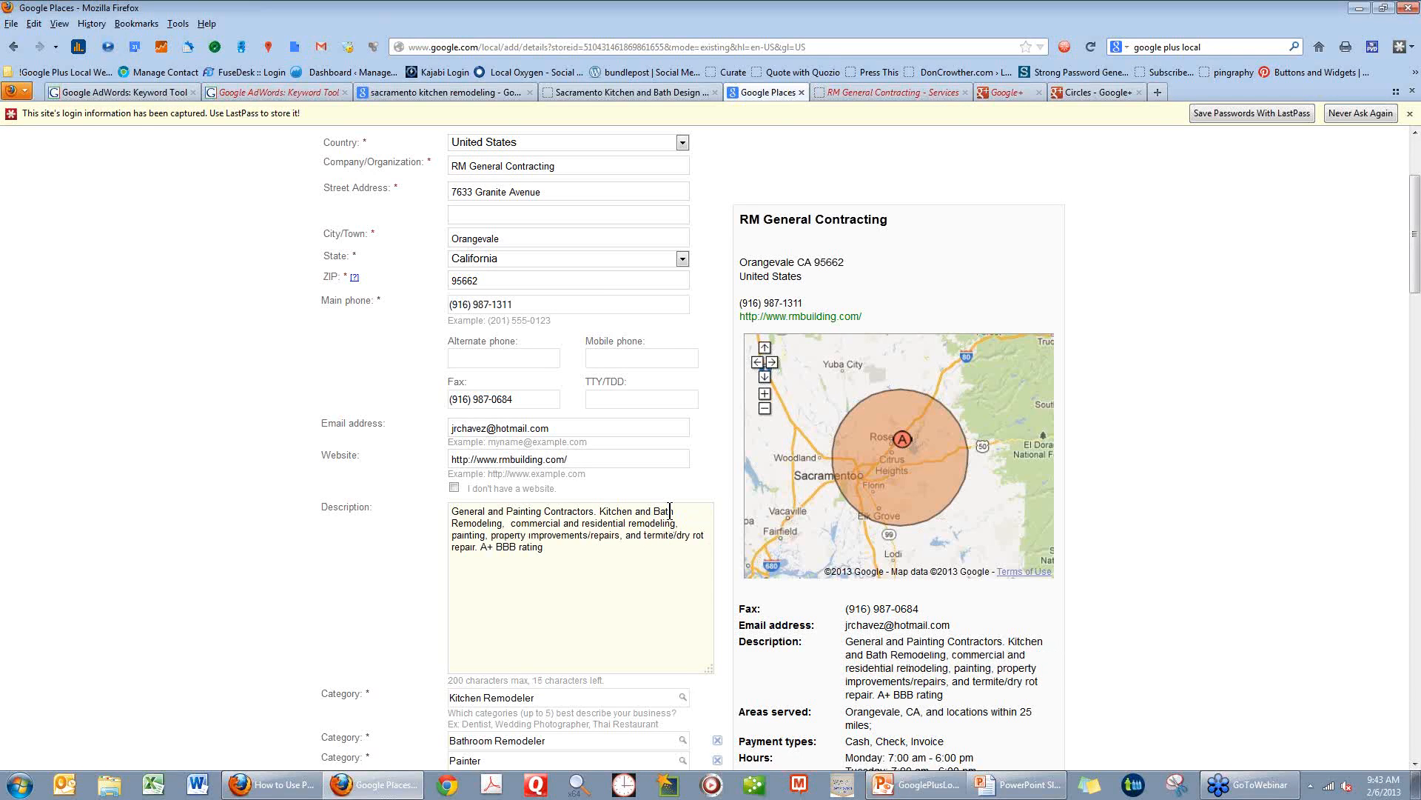
Add "Sacramento" to the beginning of the description and remove "A+ BBB rating" from its end.
key(BackSpace)
text(Sacramento)
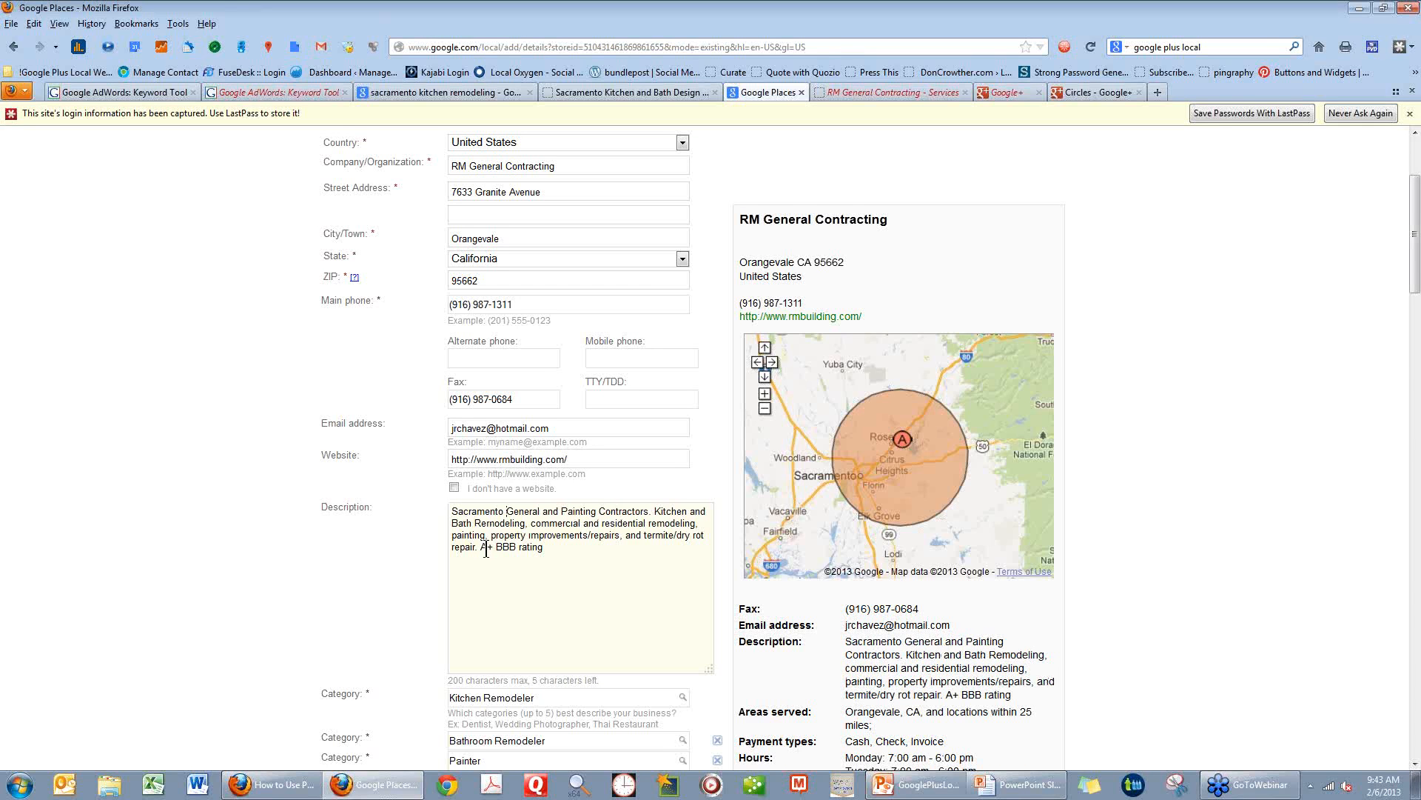
click(481, 547)
shift+click(546, 552)
key(BackSpace)
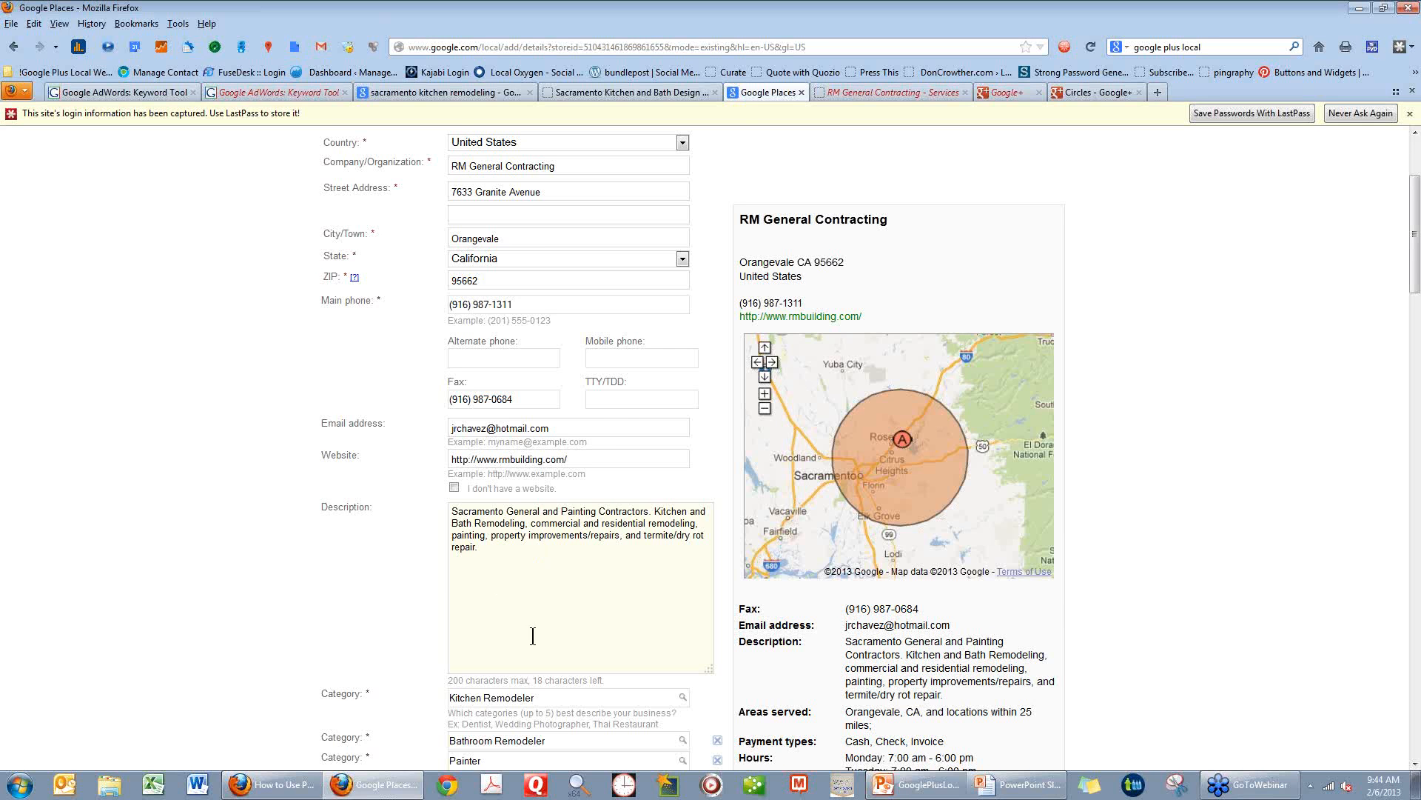
Search the first category for "remodel" and choose Kitchen Remodeler from the suggestions.
scroll(481, 636, down, 2)
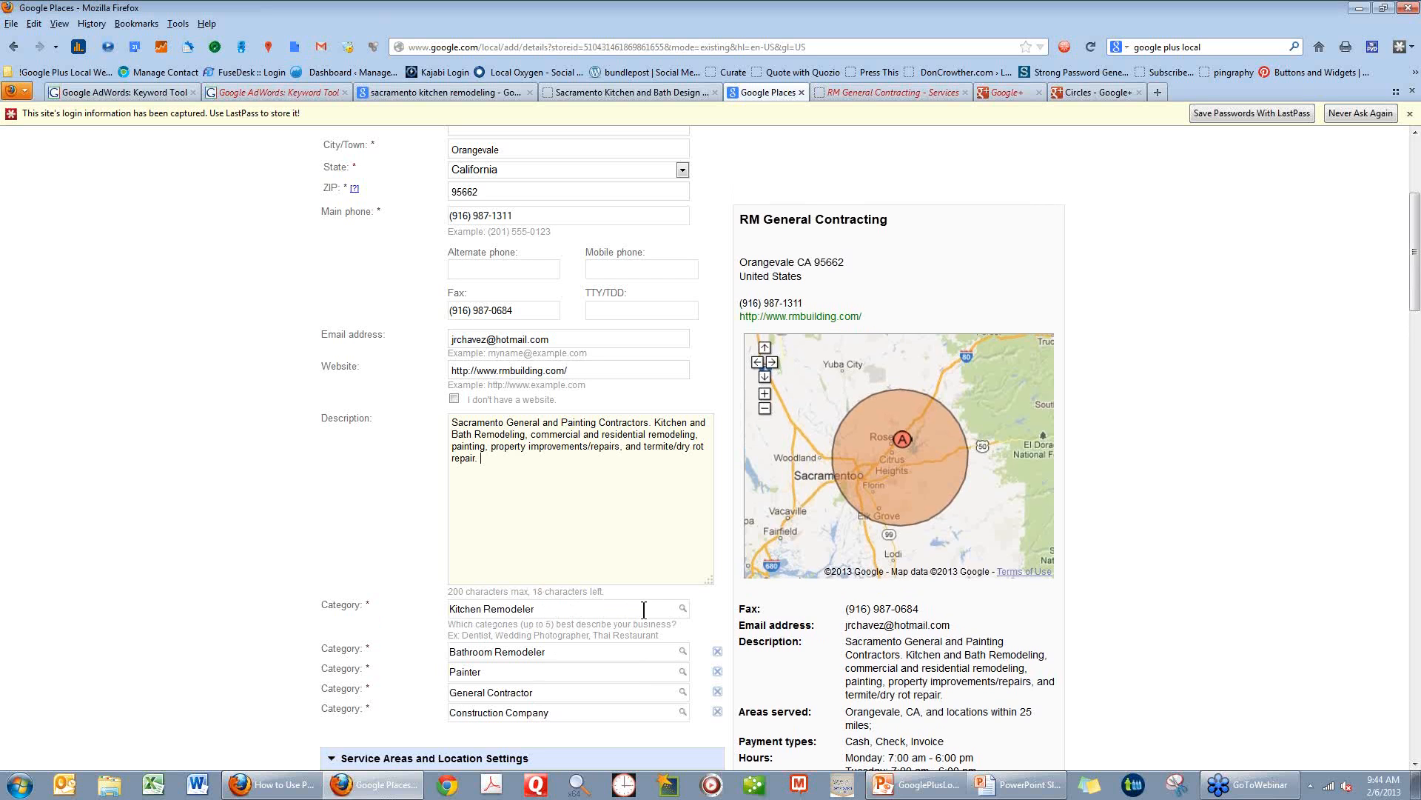
drag(554, 610, 448, 608)
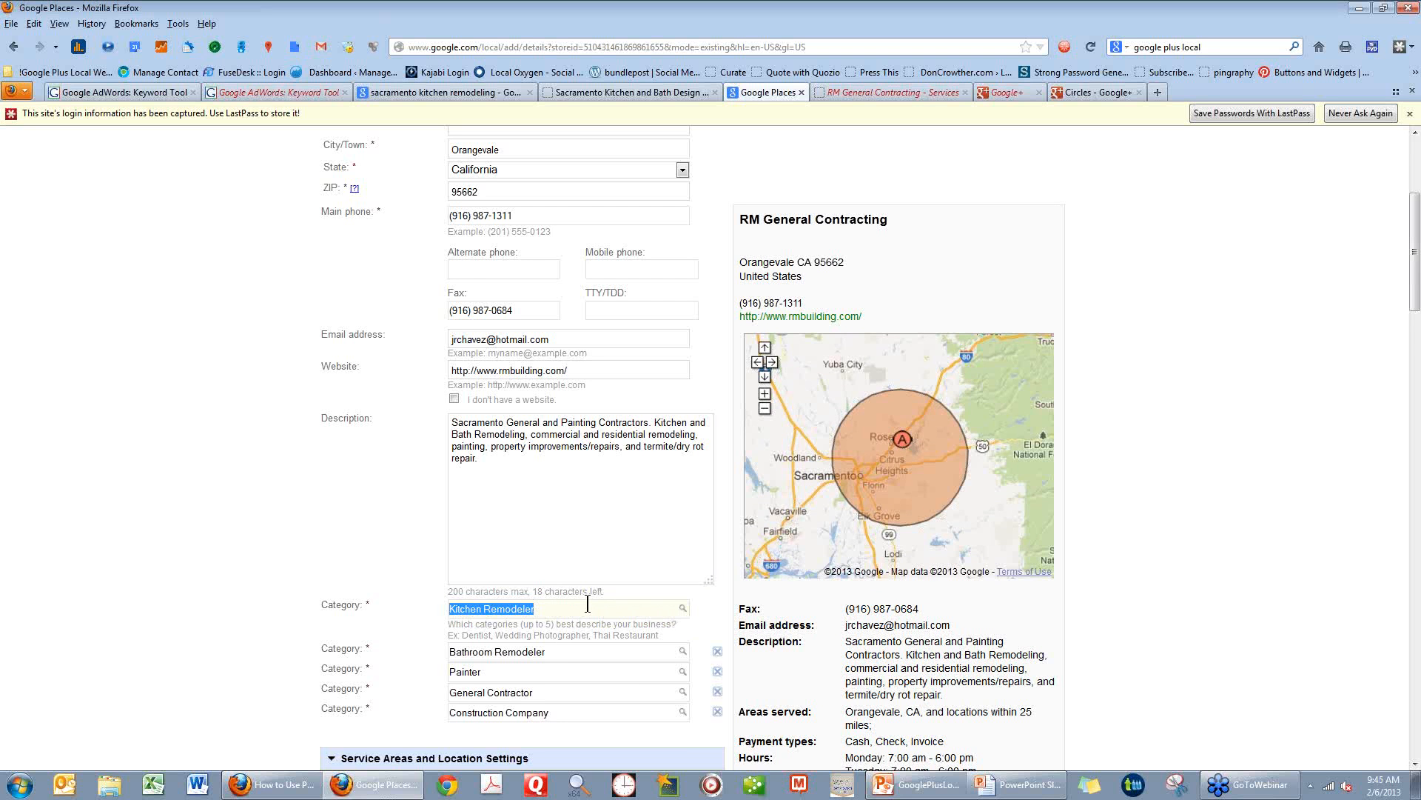
text(remo)
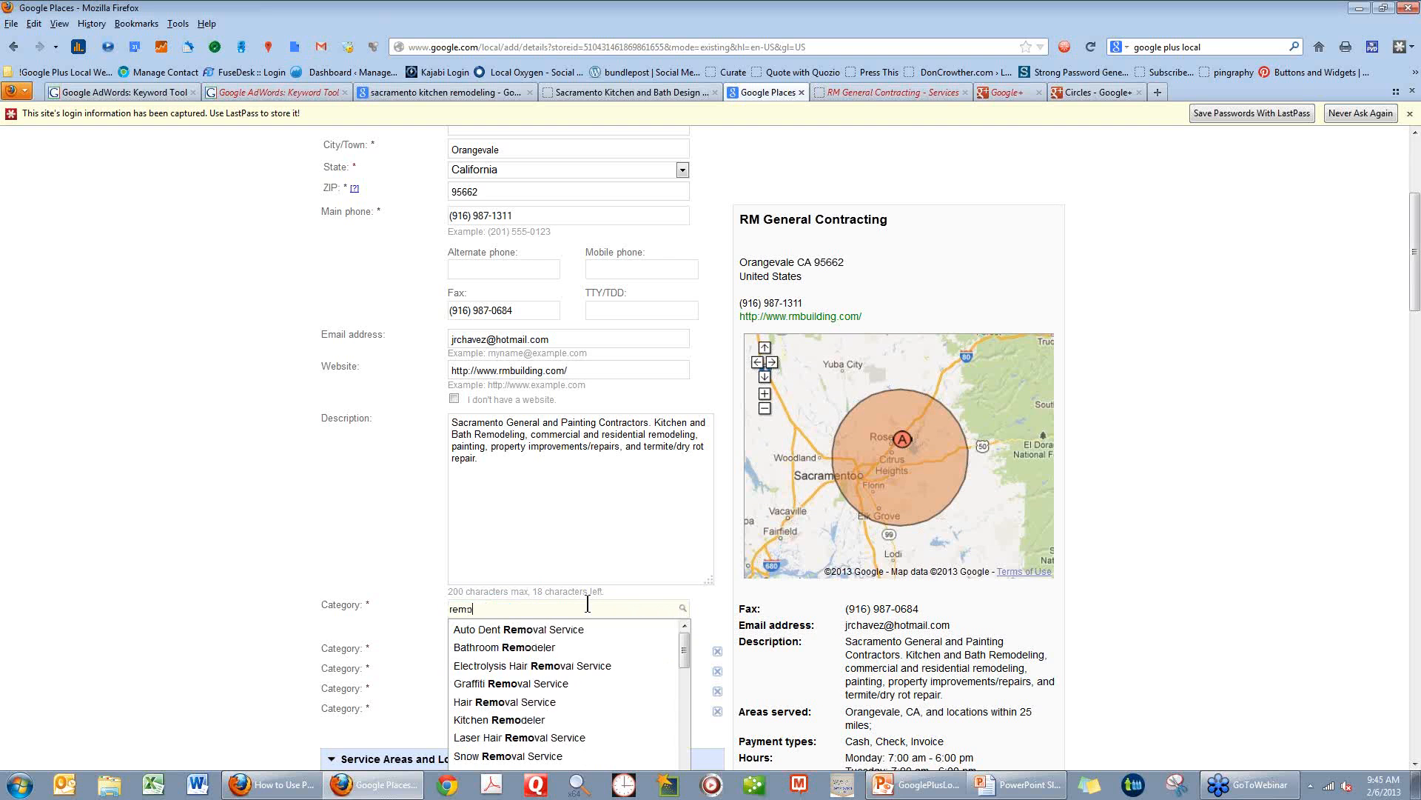
text(del)
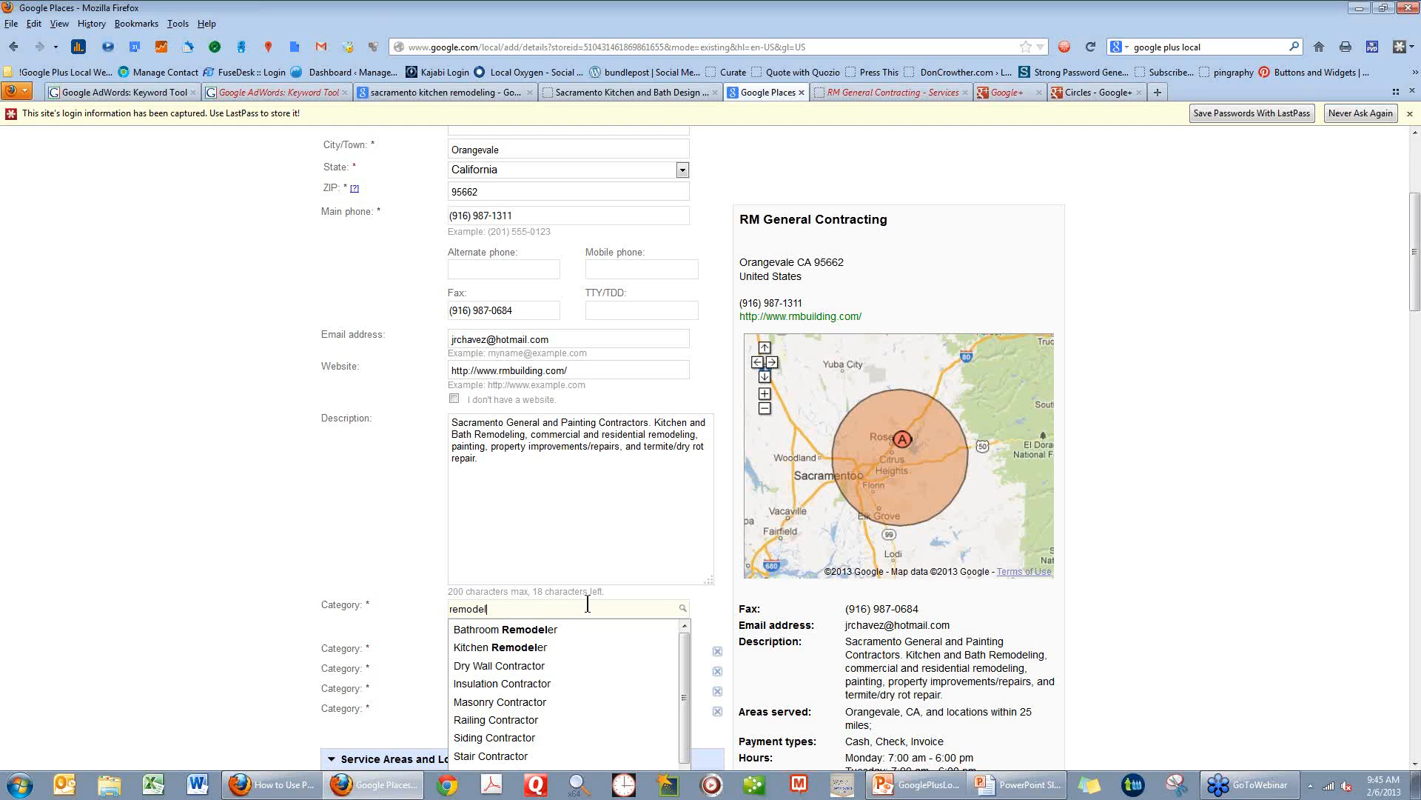
click(544, 647)
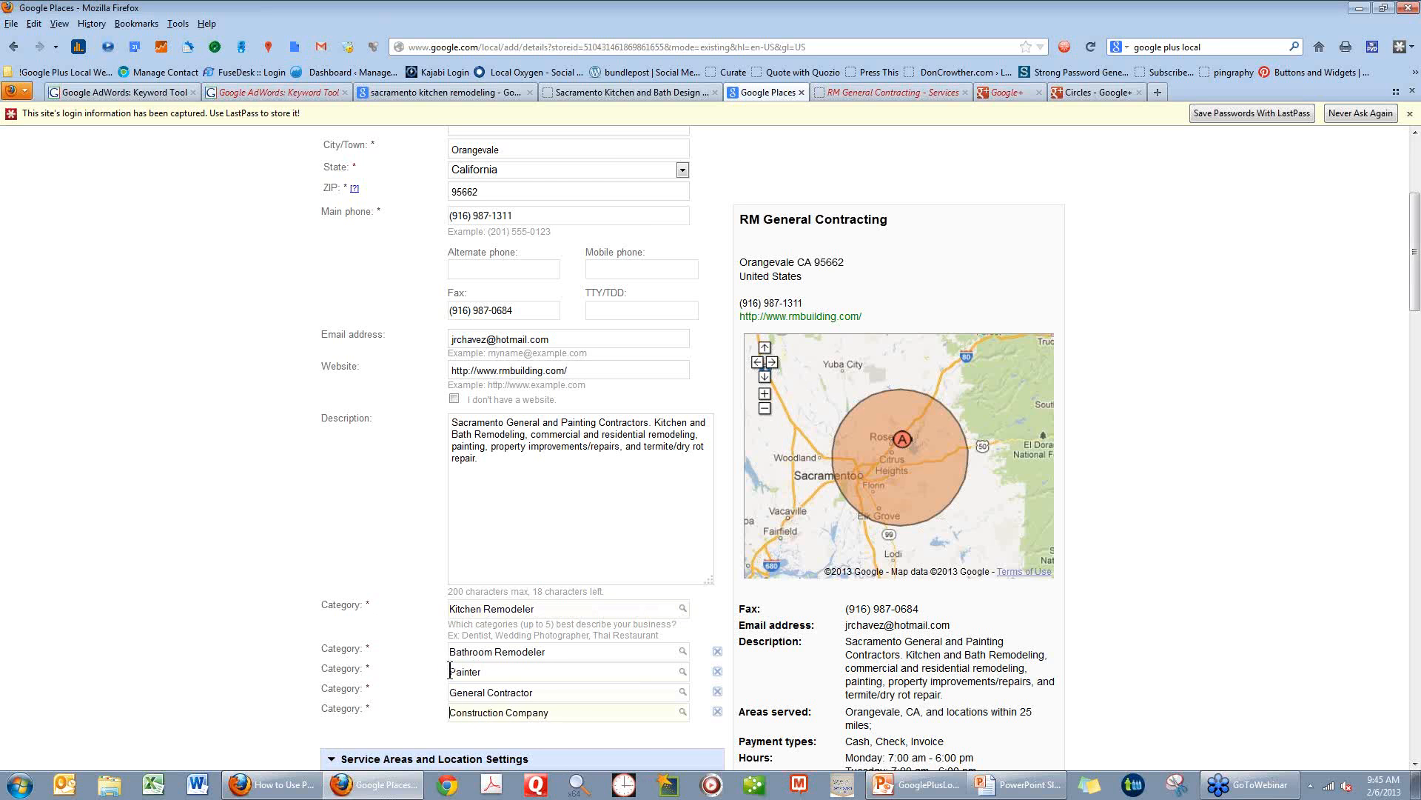
Expand the Painter category into the custom category "Commercial and Residential Painter".
click(449, 672)
text(Commerical and Residential)
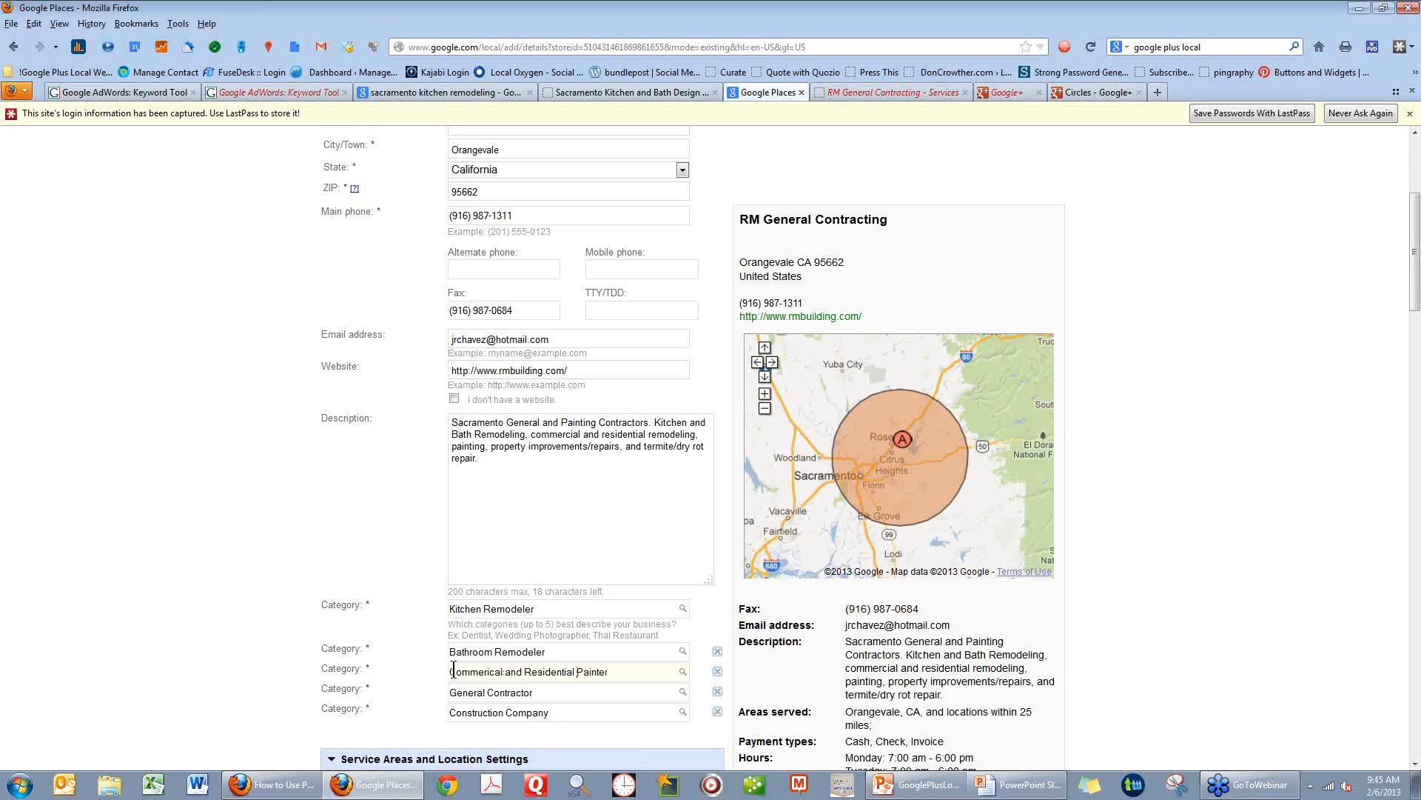
double_click(451, 671)
text(Commercial)
key(Tab)
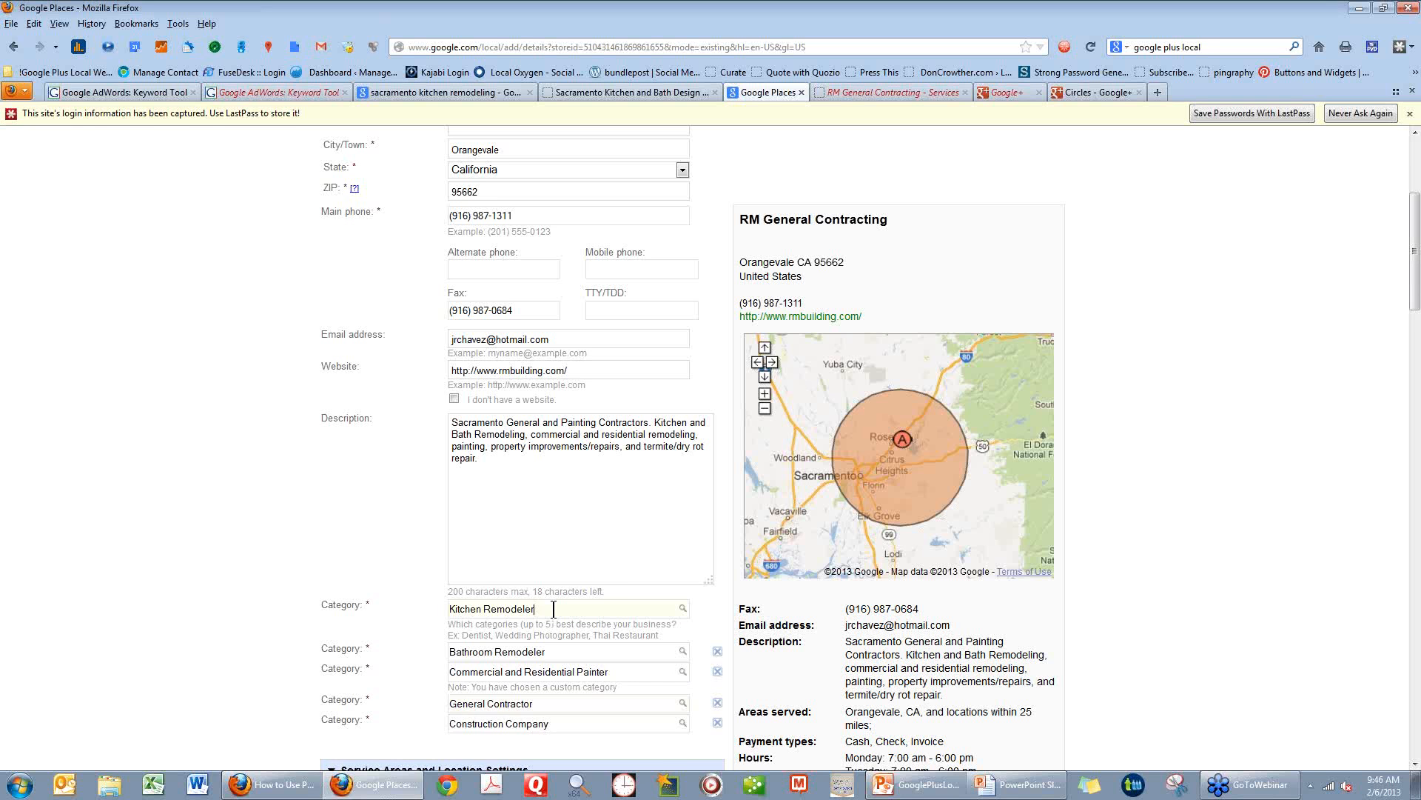
Shorten the first category's text to bring up its suggestions and select Kitchen Remodeler again.
key(BackSpace)
key(BackSpace)
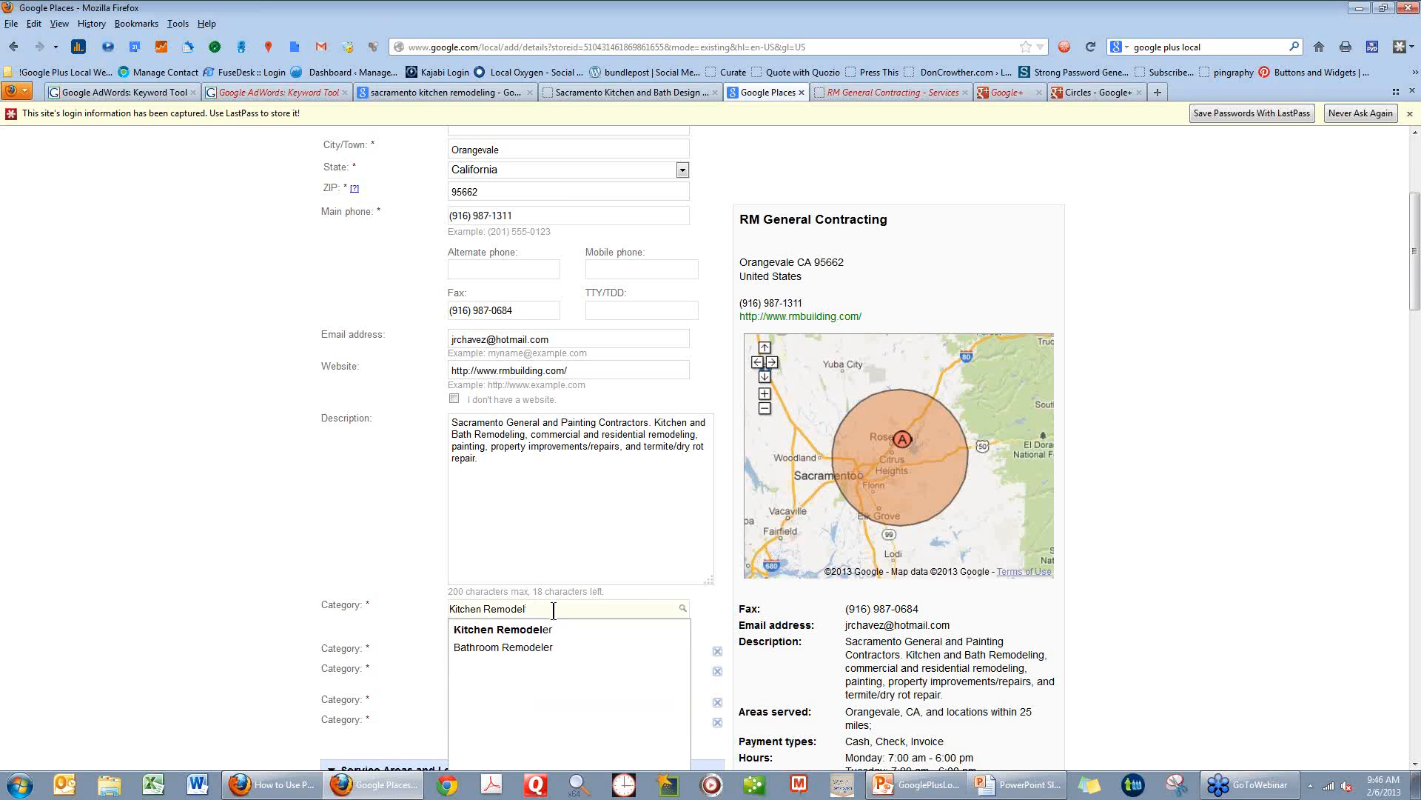
click(545, 630)
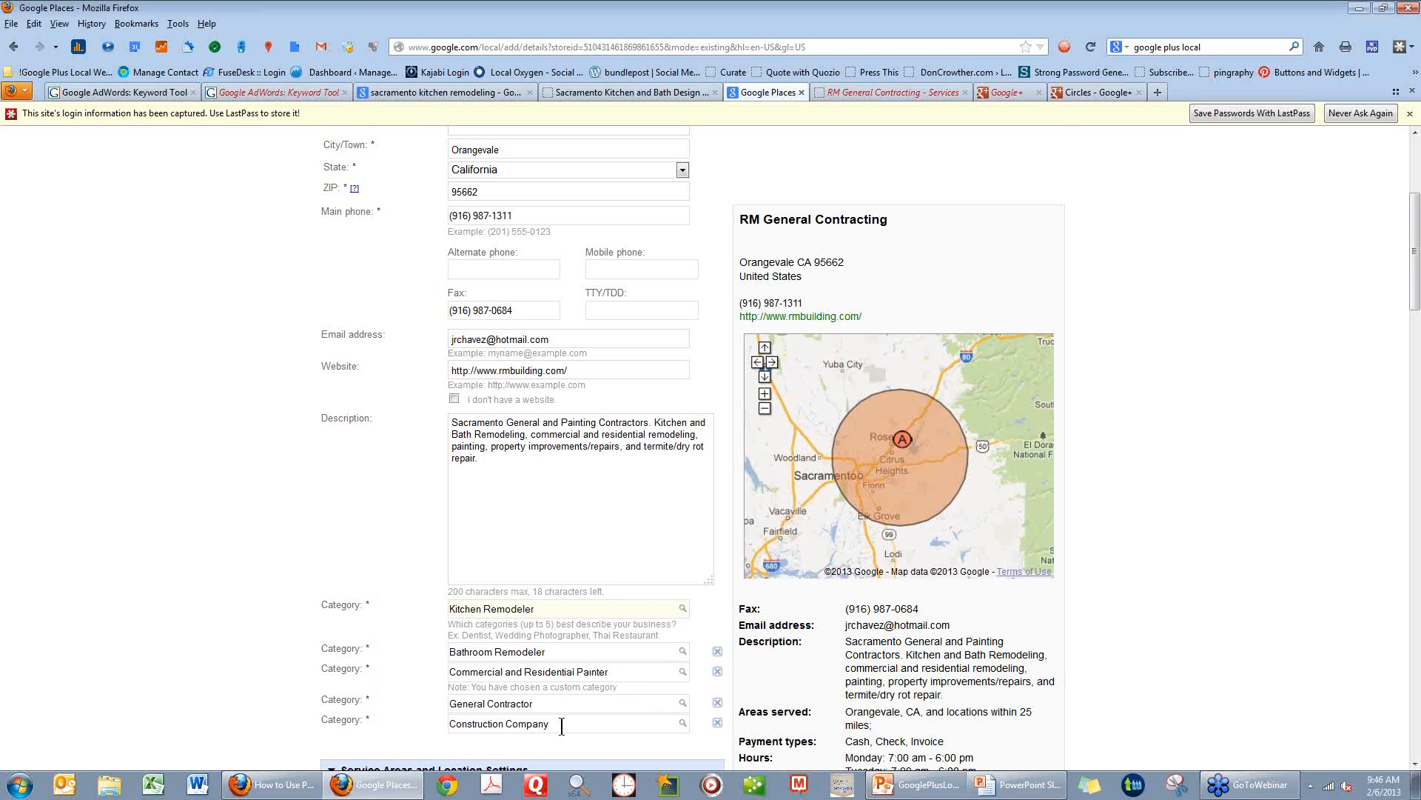
Try a service area of 50 miles around Orangevale and update the map preview.
scroll(561, 726, down, 2)
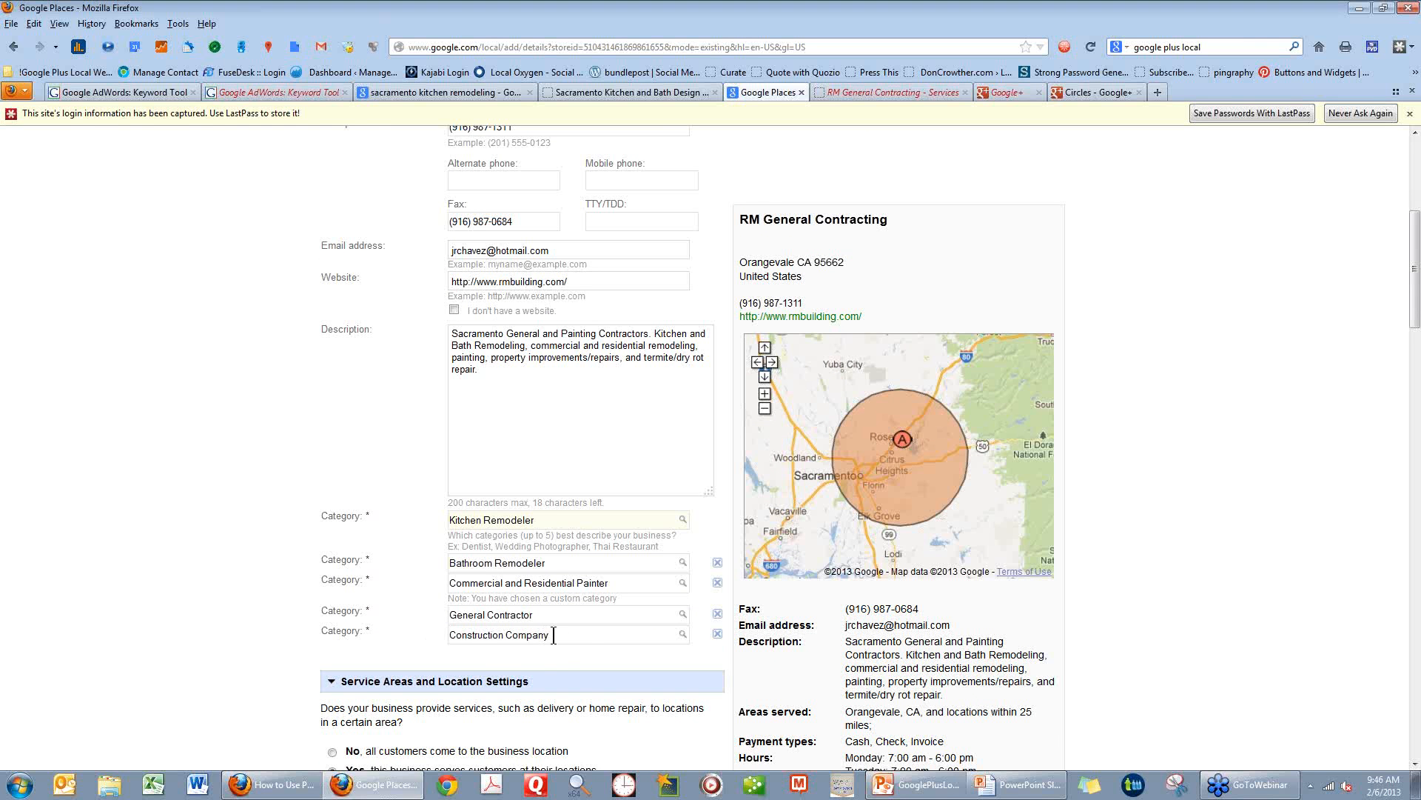
scroll(554, 634, down, 2)
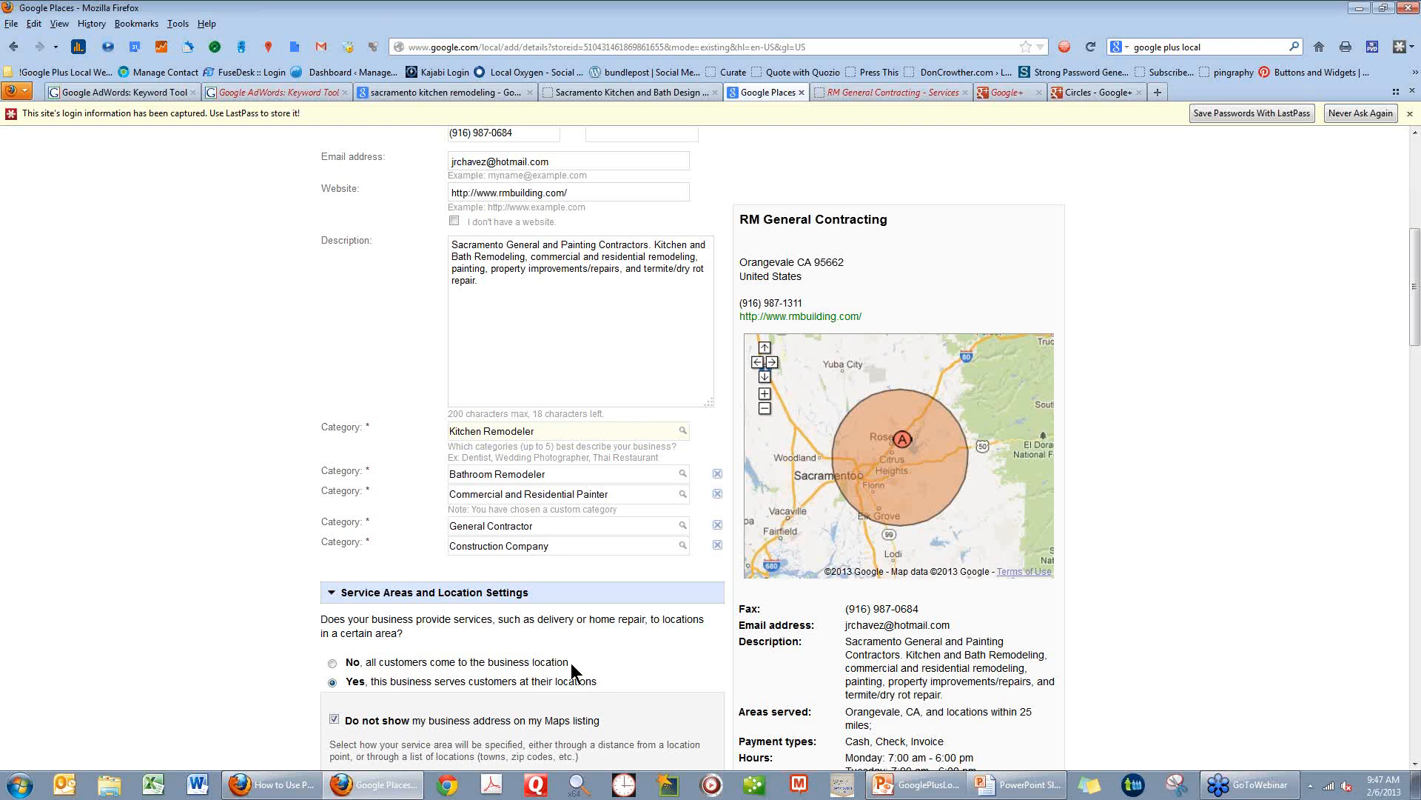
scroll(571, 663, down, 3)
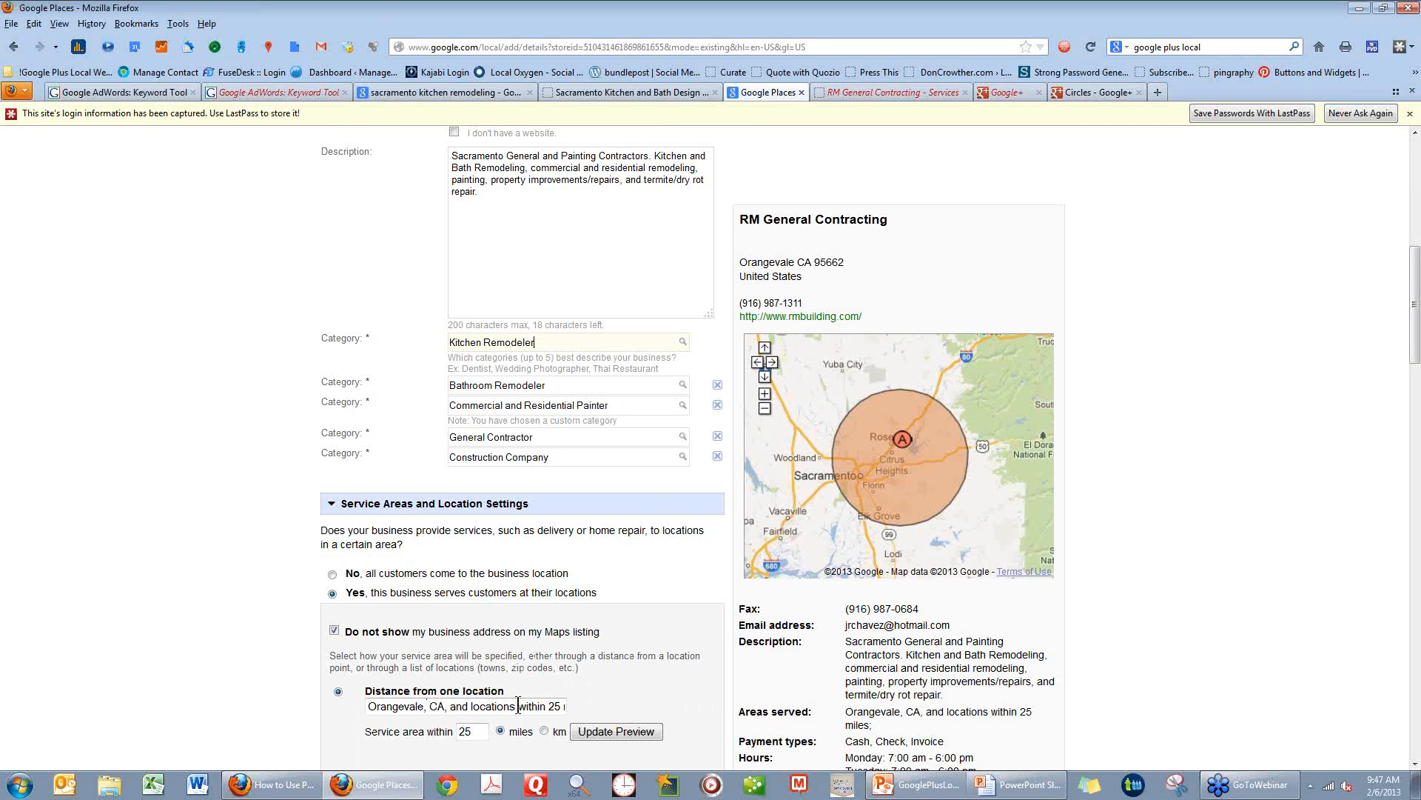
scroll(585, 671, down, 2)
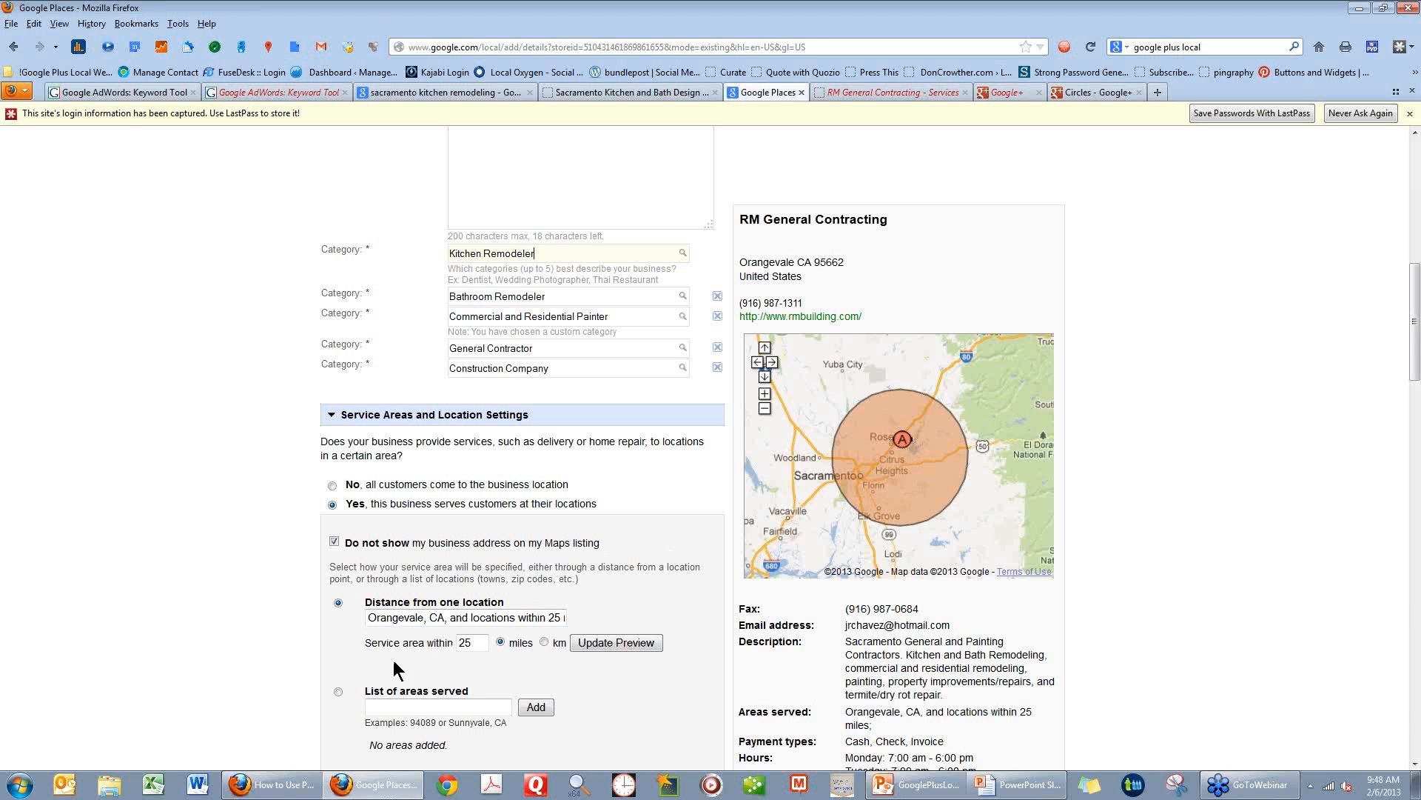
click(472, 647)
click(370, 619)
drag(482, 643, 455, 643)
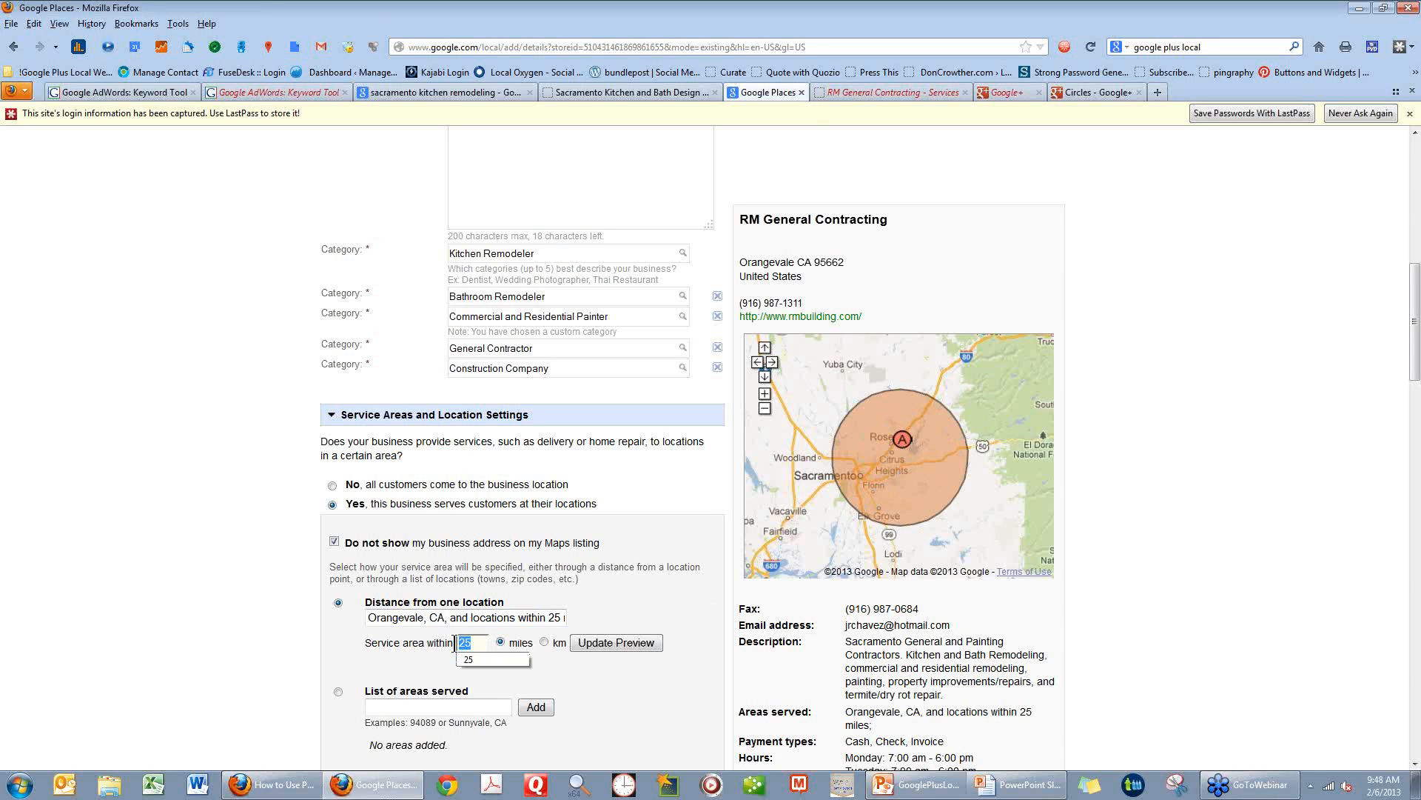
text(50)
click(593, 641)
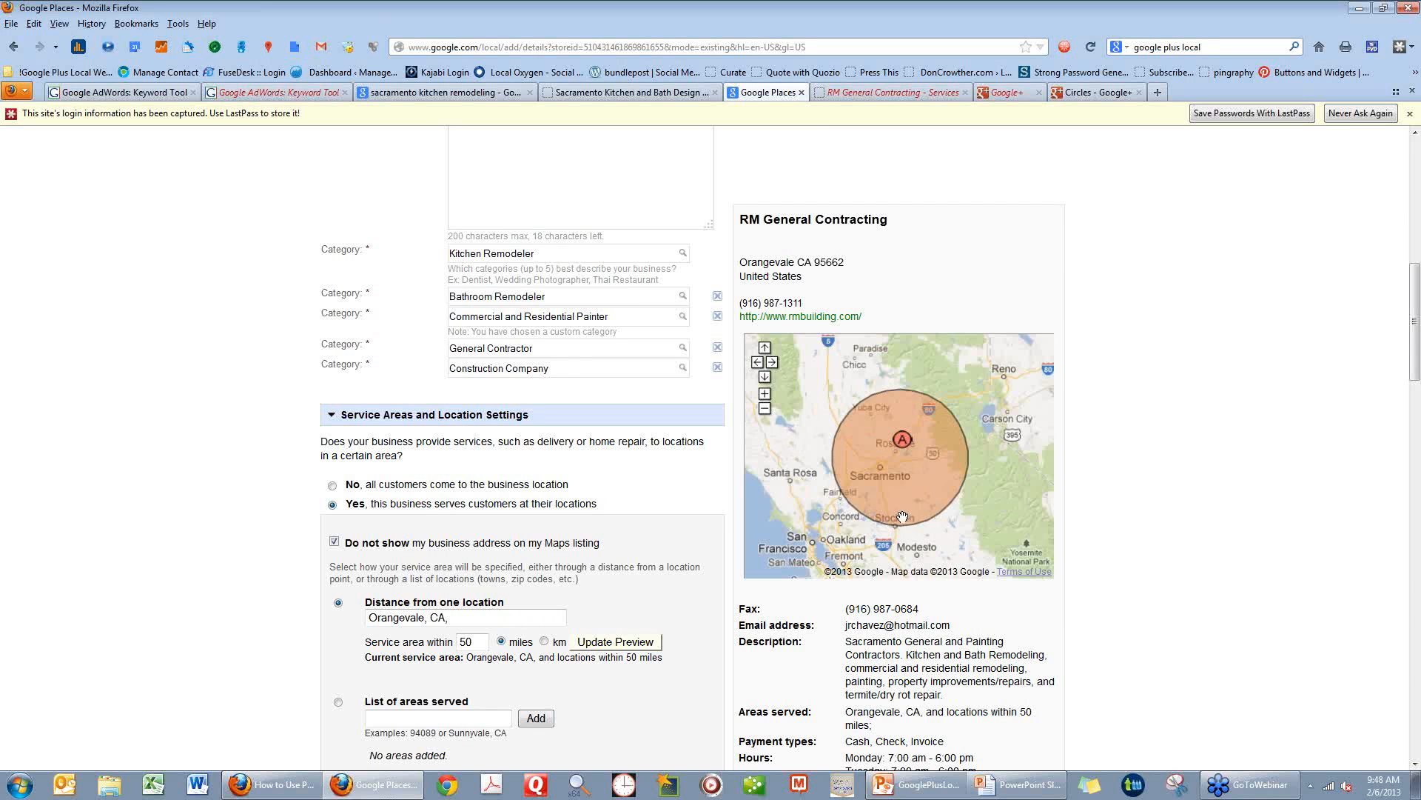
Set the service area distance to 25 miles and update the map preview.
double_click(457, 641)
text(25)
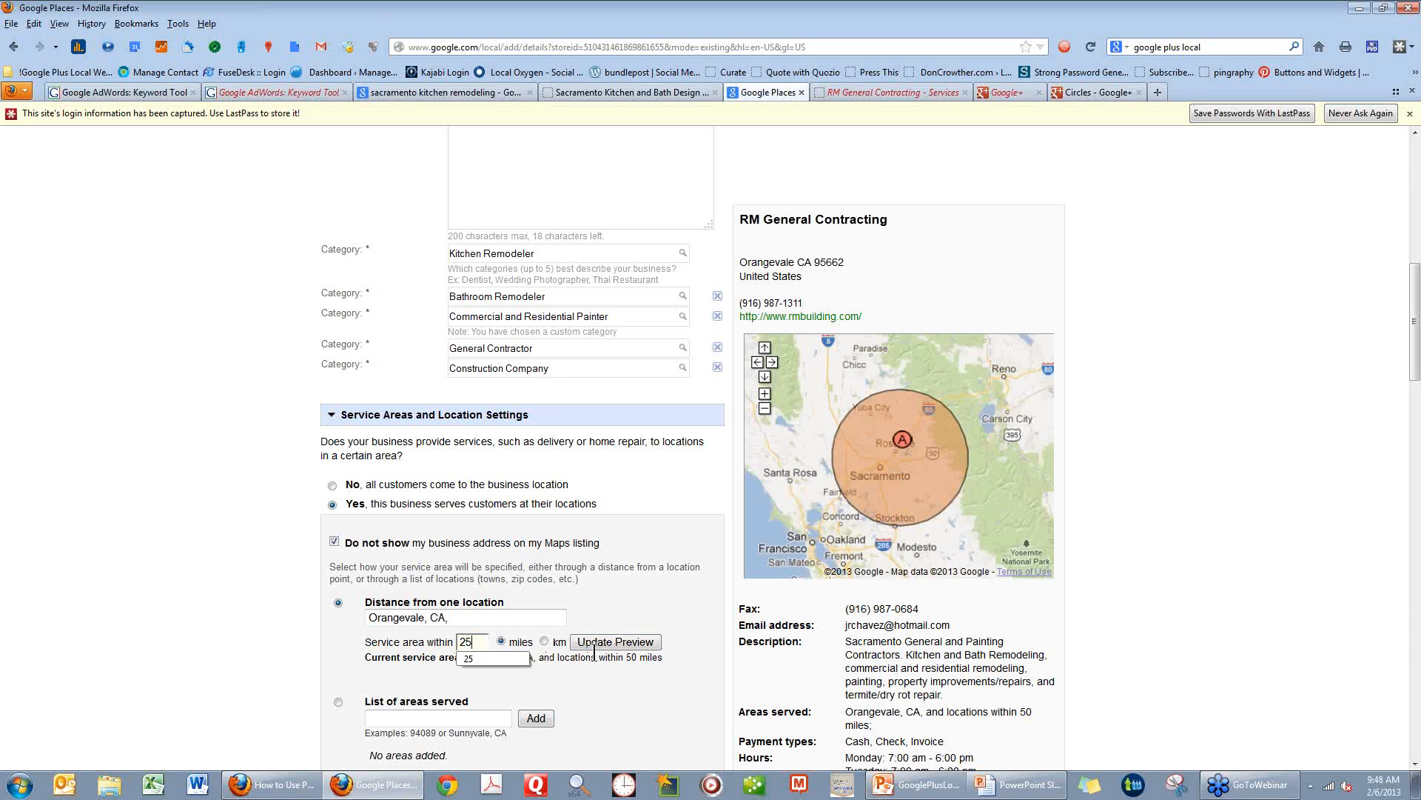
click(615, 641)
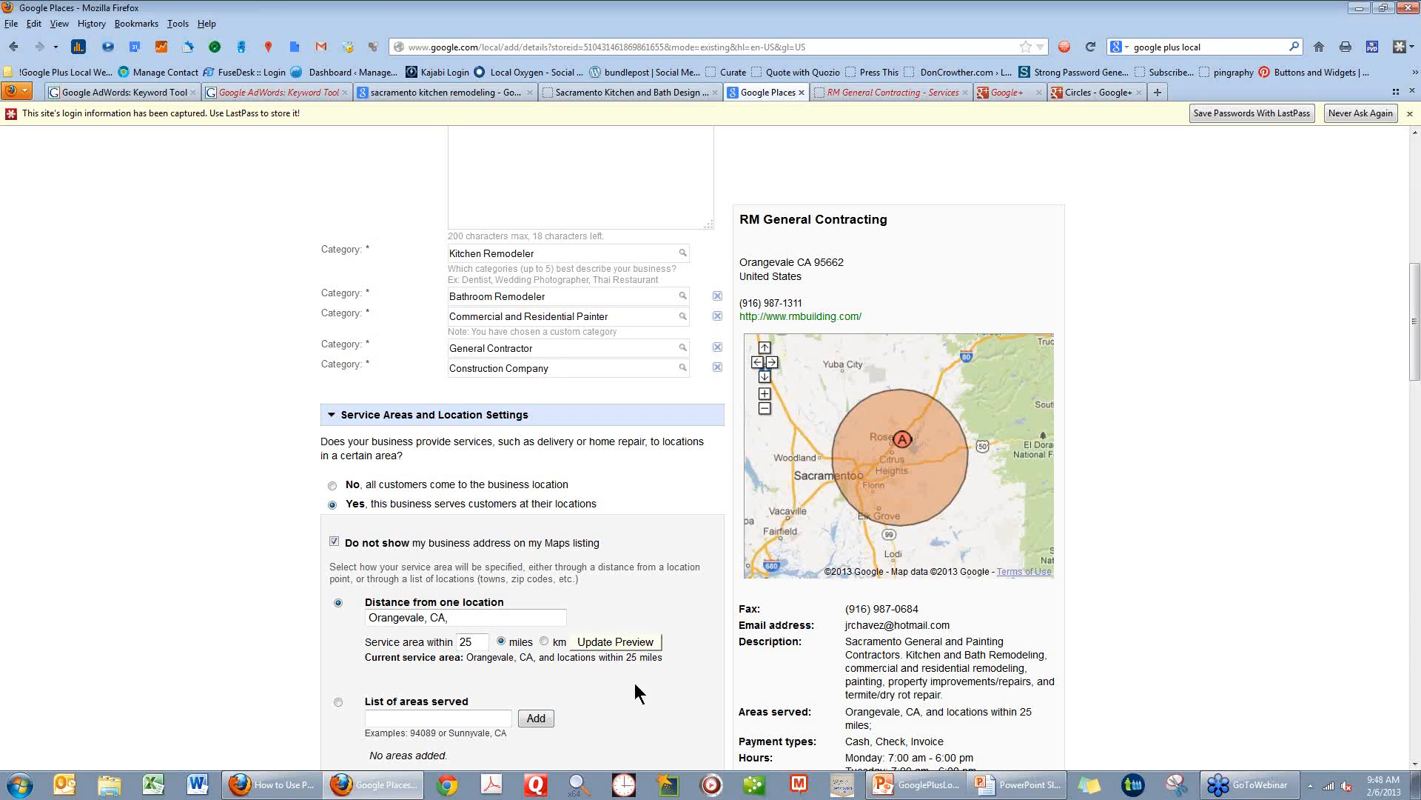
Try the "List of areas served" option and switch back to "Distance from one location".
click(420, 718)
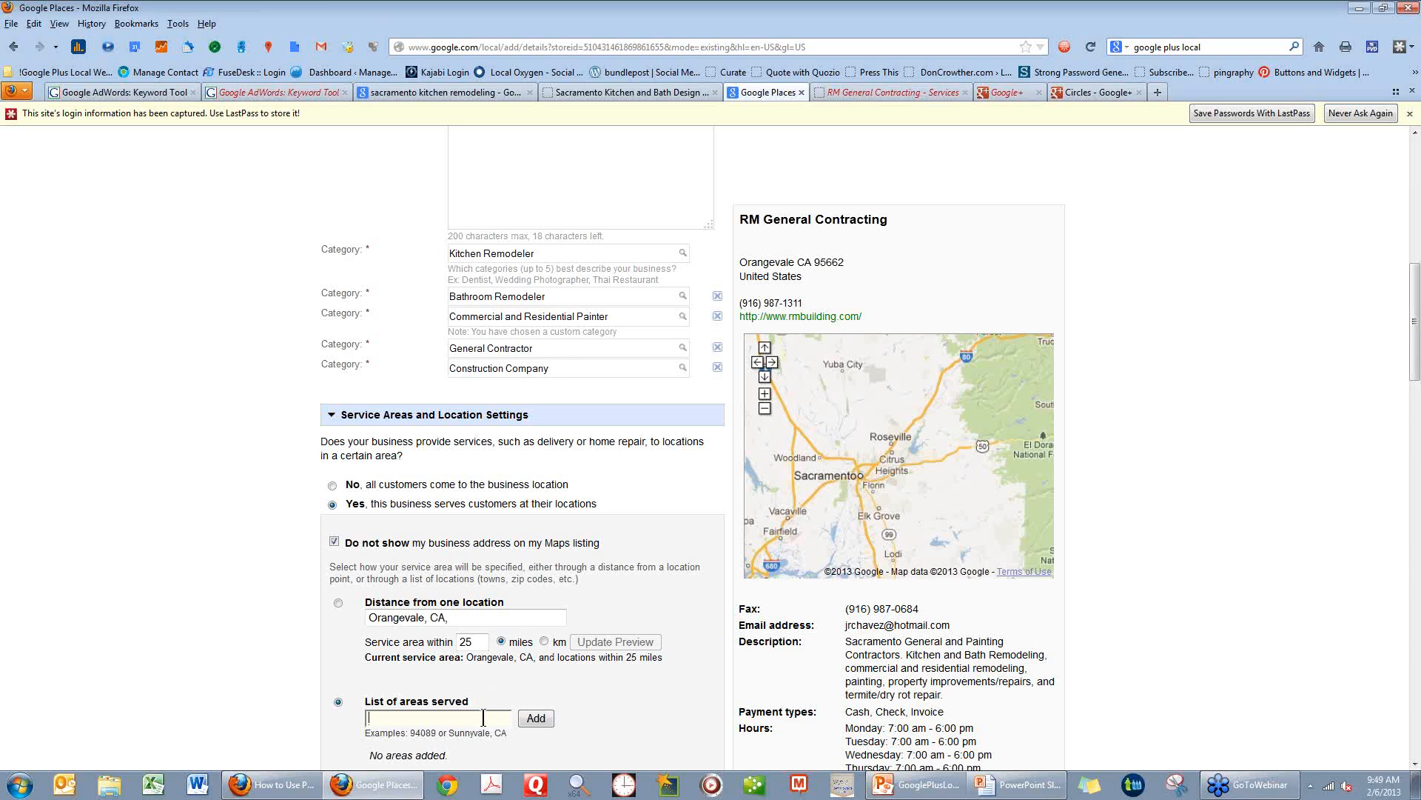
click(337, 602)
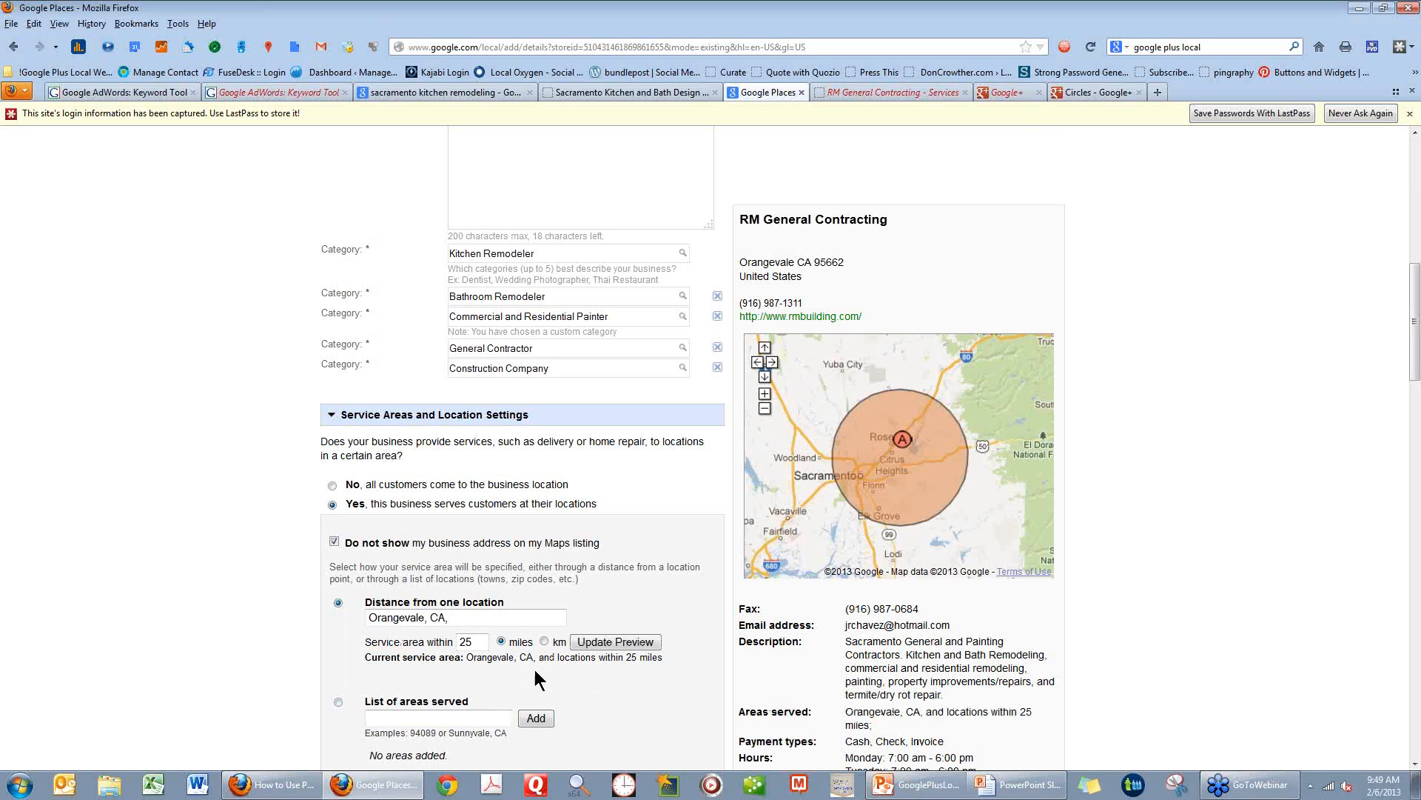
Go back to the Basic Information section and check the Street Address field.
scroll(592, 678, down, 4)
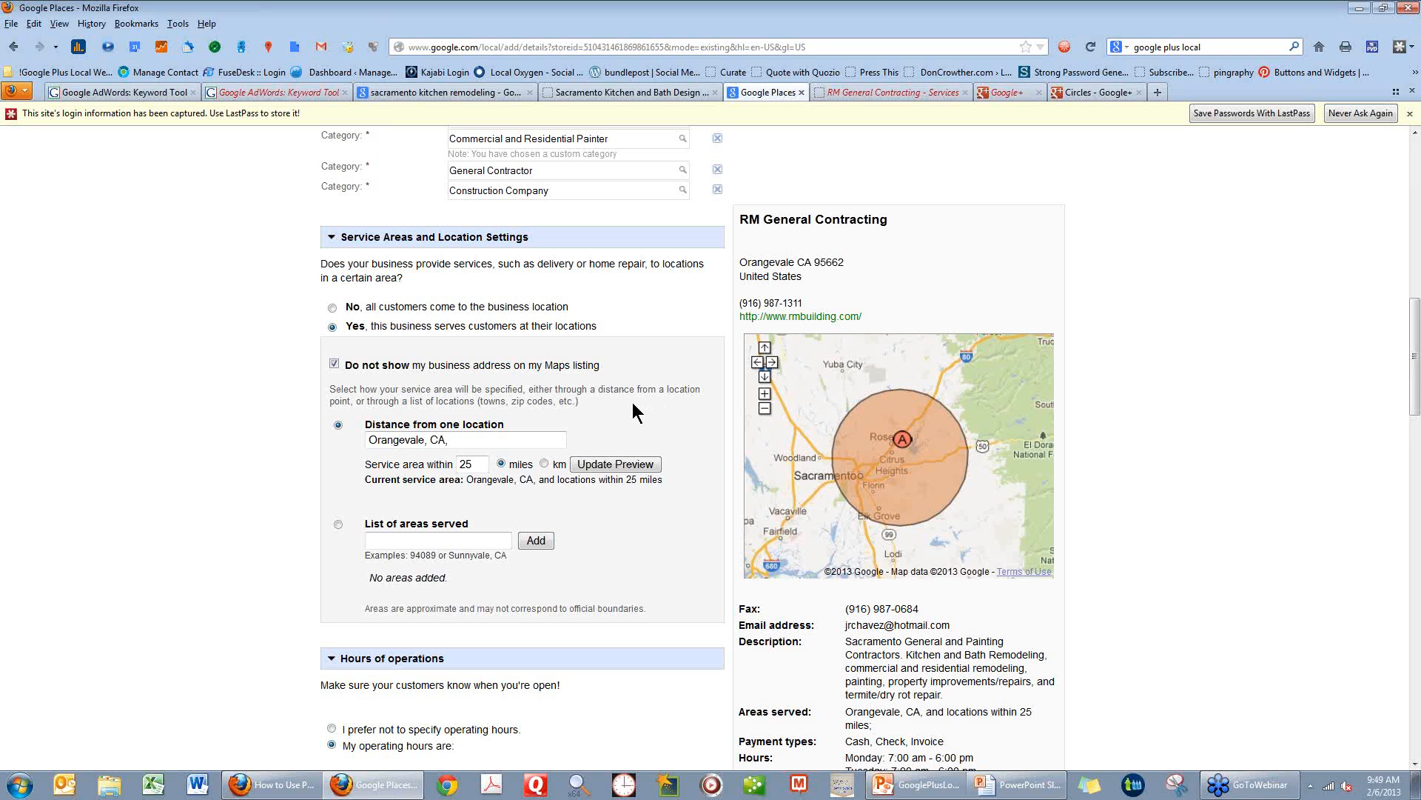
scroll(632, 402, up, 10)
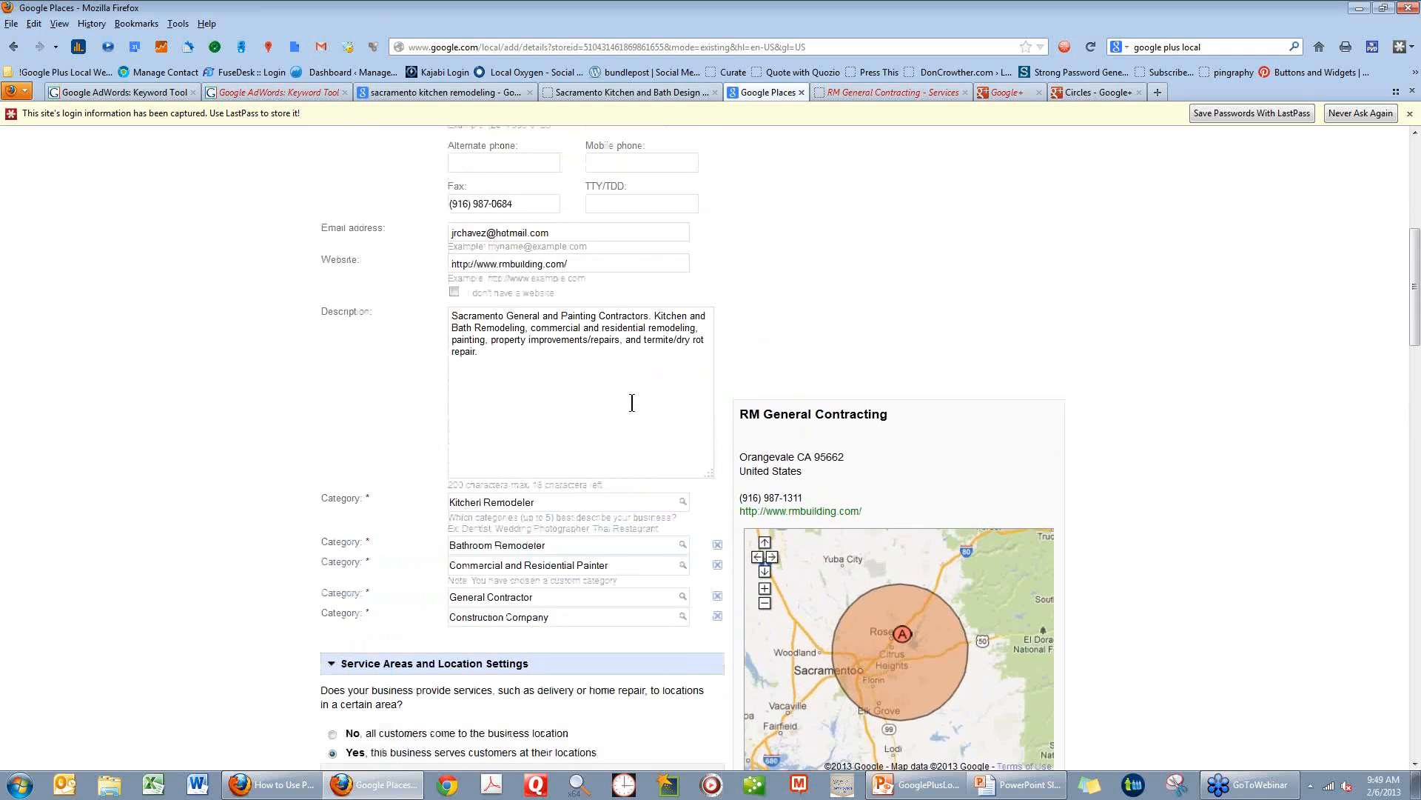
scroll(633, 402, up, 9)
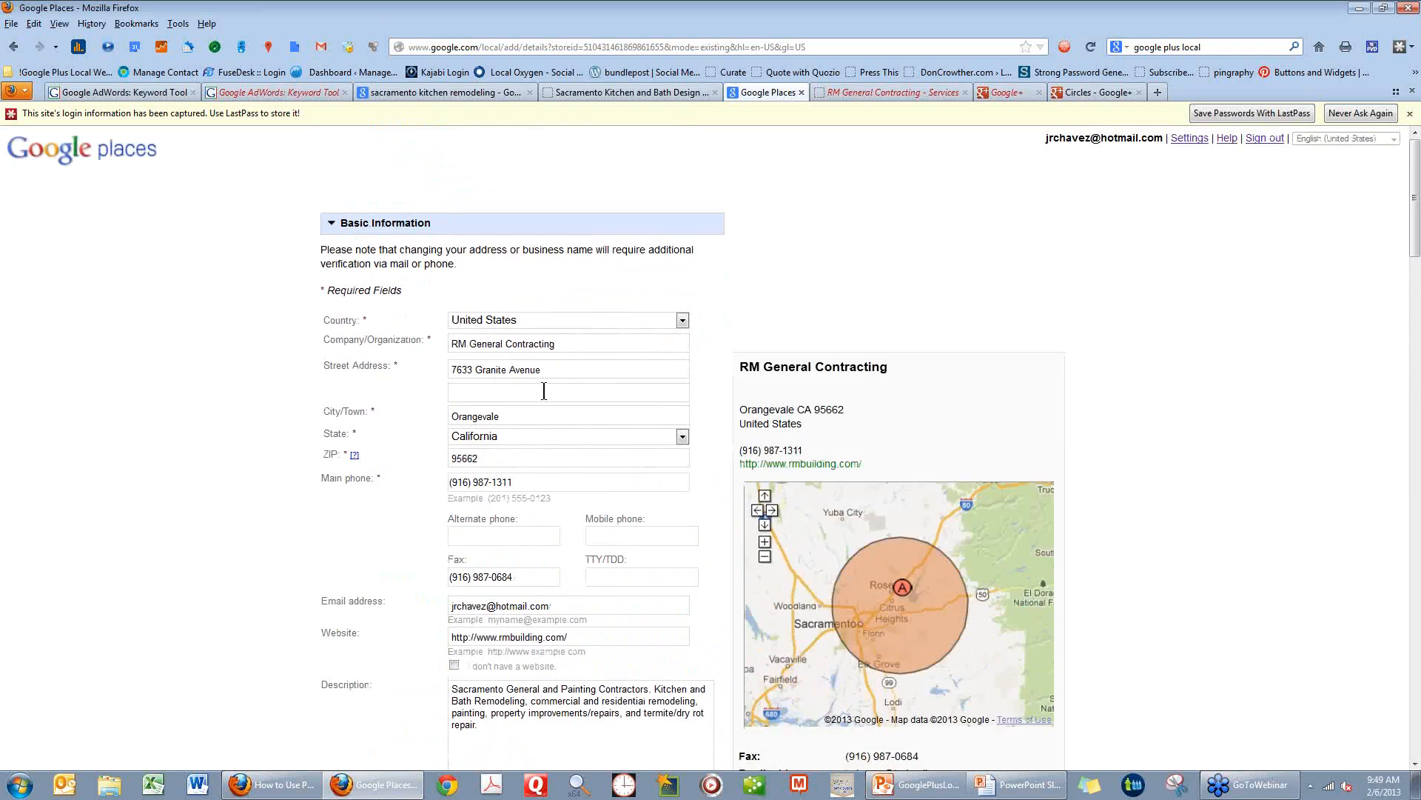
click(554, 369)
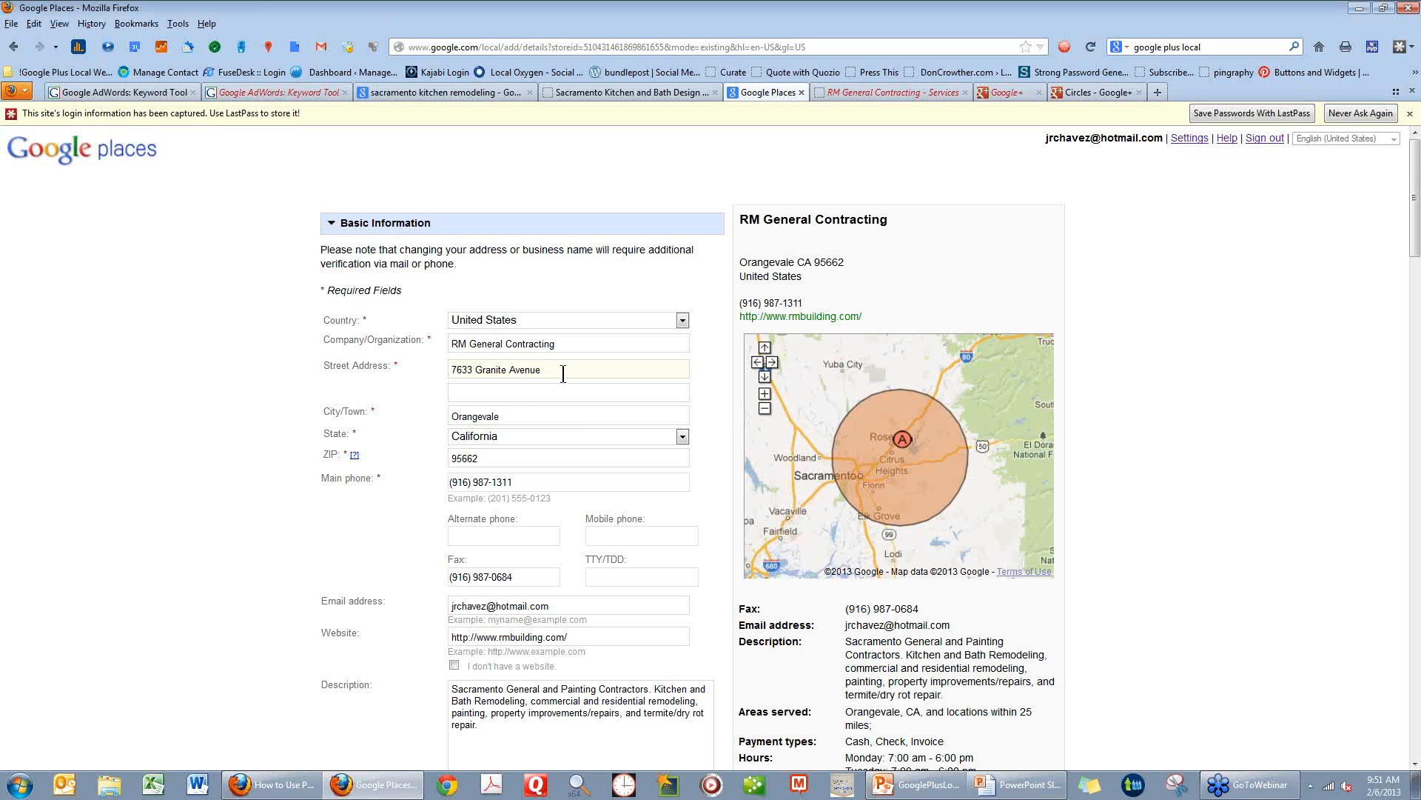
Examine the rest of the listing form, covering service area, hours of operation, payment options and photos.
scroll(629, 370, down, 8)
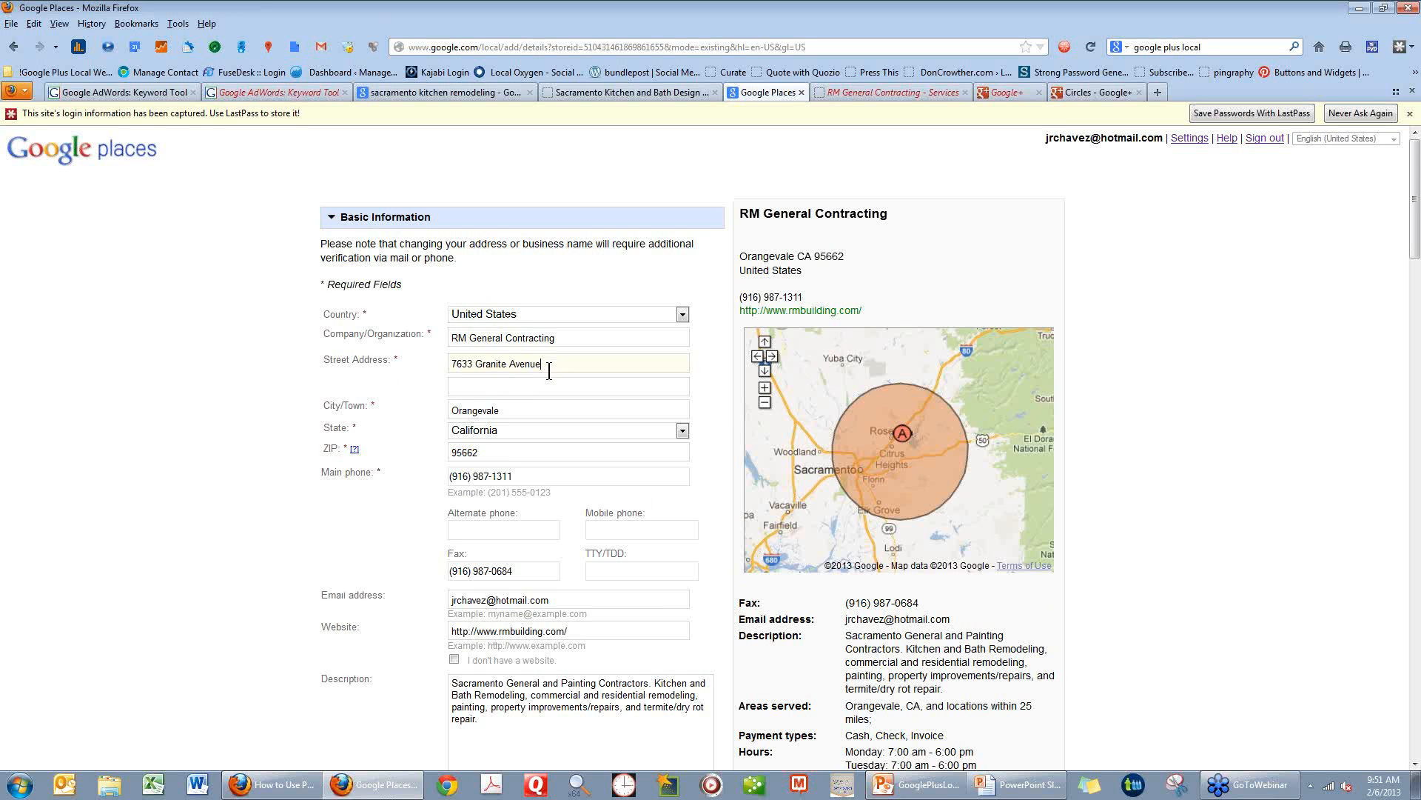
scroll(621, 555, down, 6)
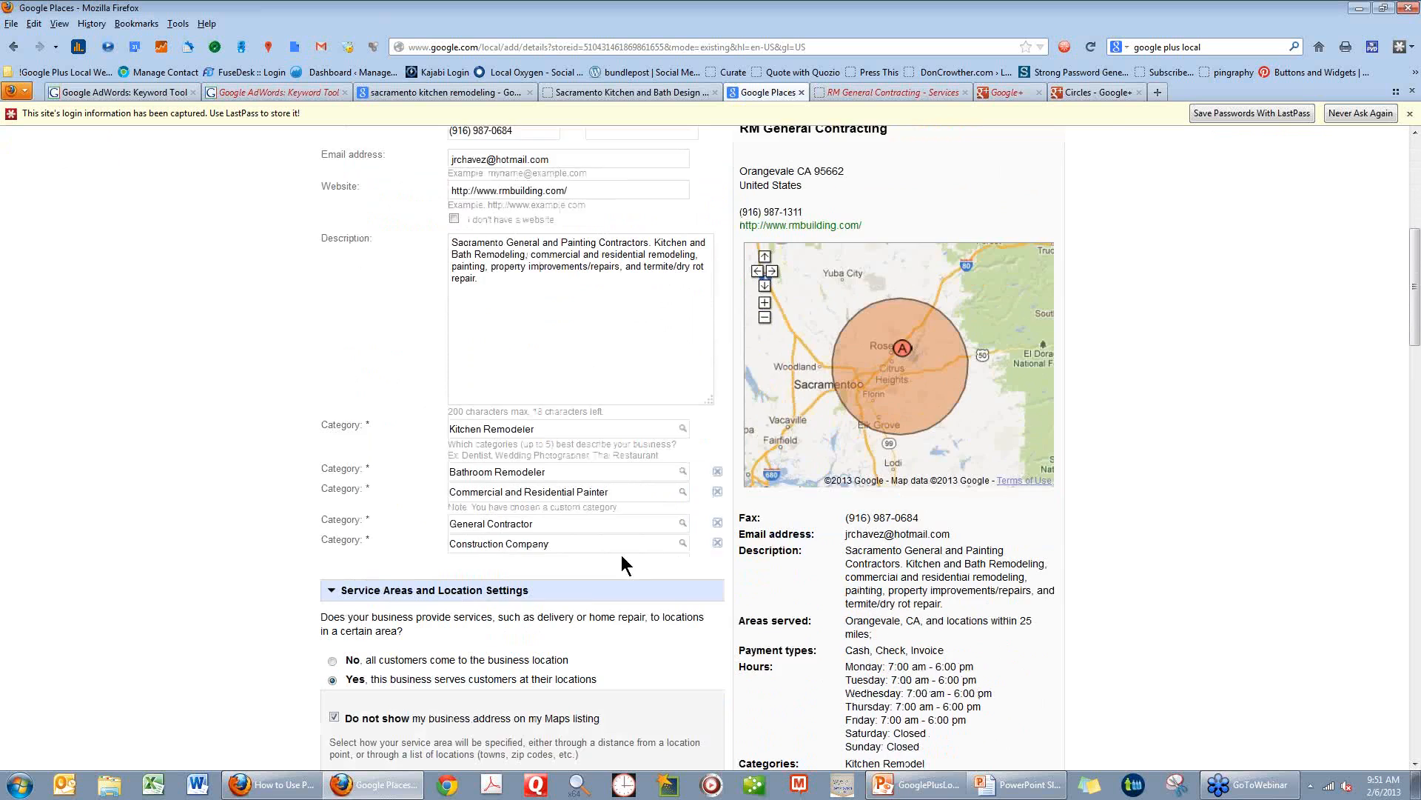
scroll(621, 554, down, 8)
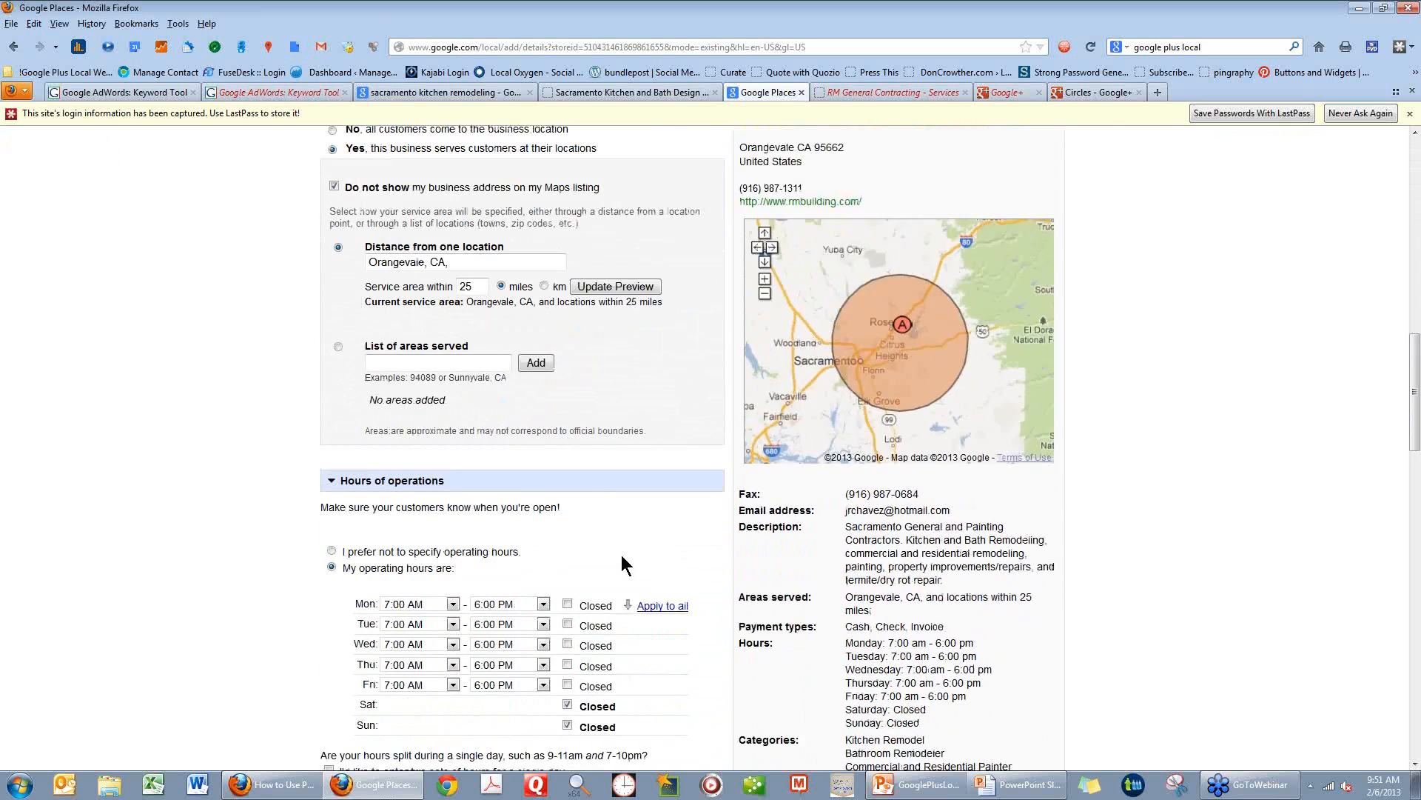
scroll(620, 554, down, 2)
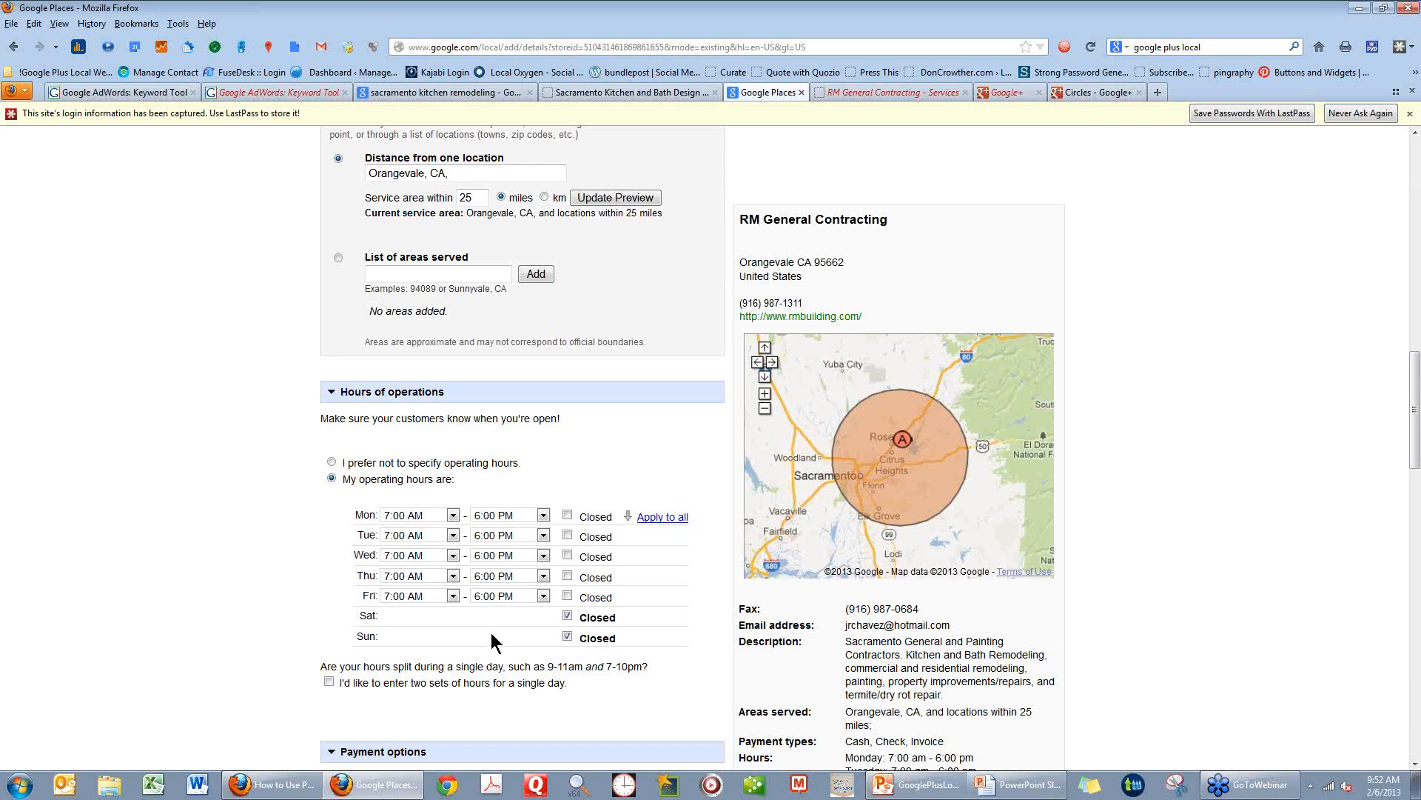
scroll(491, 632, down, 2)
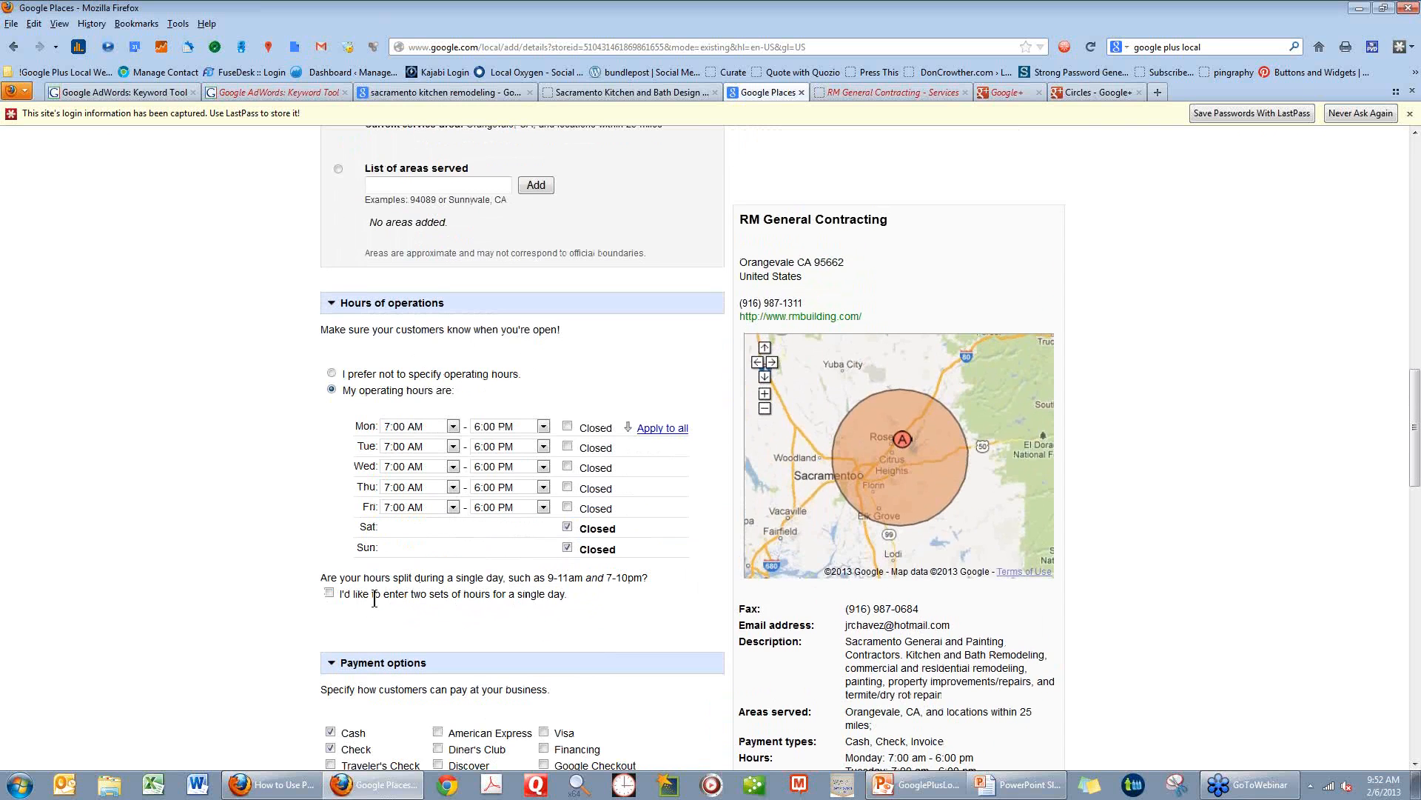
scroll(588, 592, down, 4)
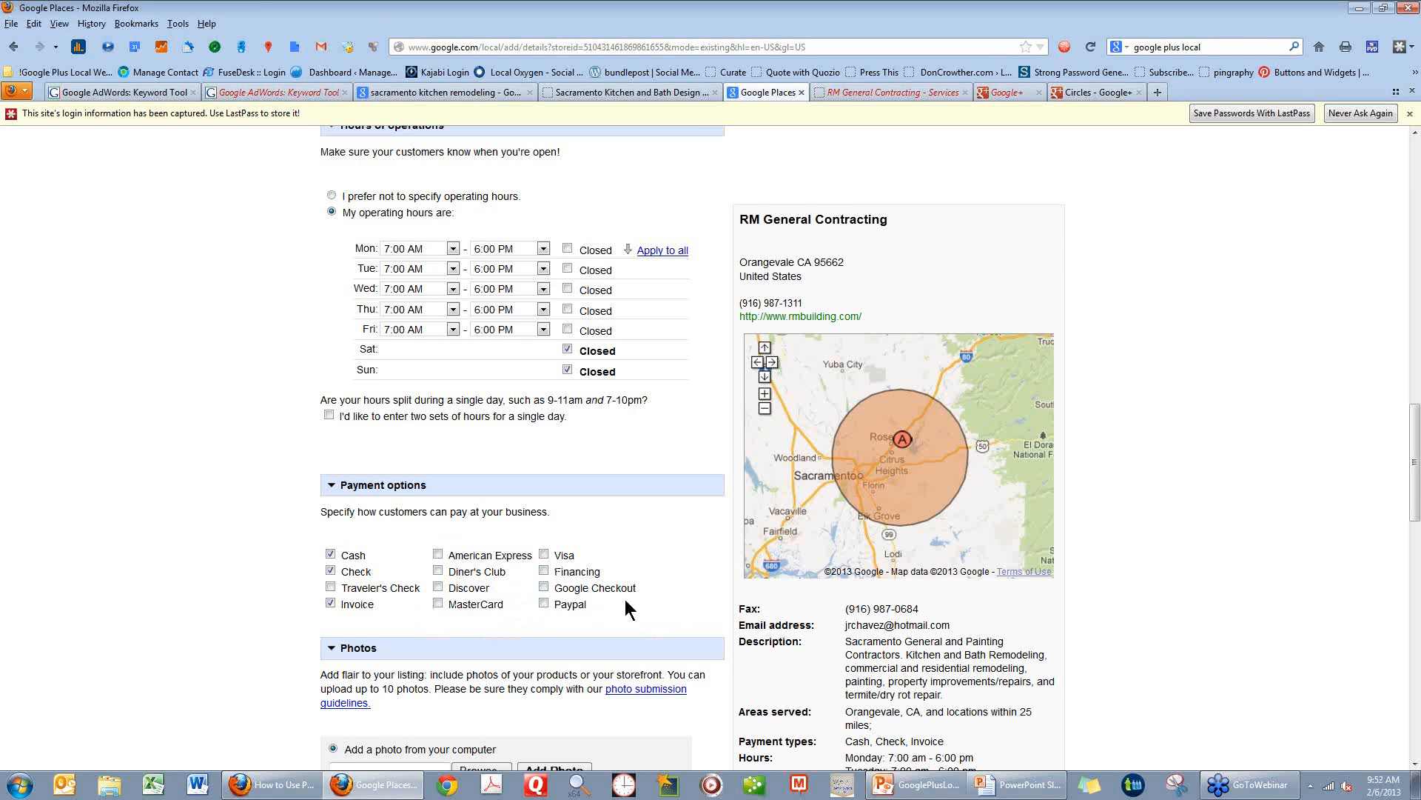
scroll(625, 598, down, 2)
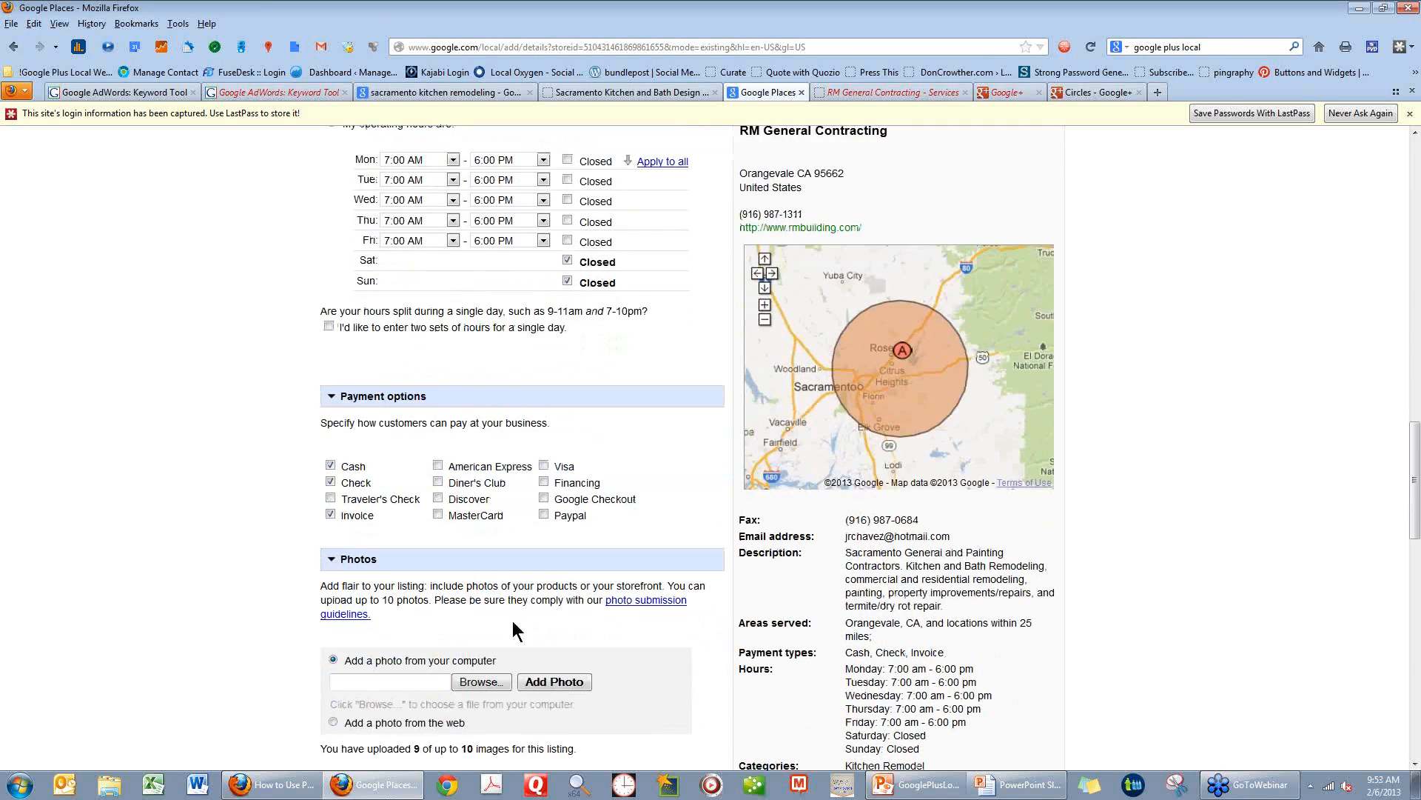
scroll(570, 636, down, 2)
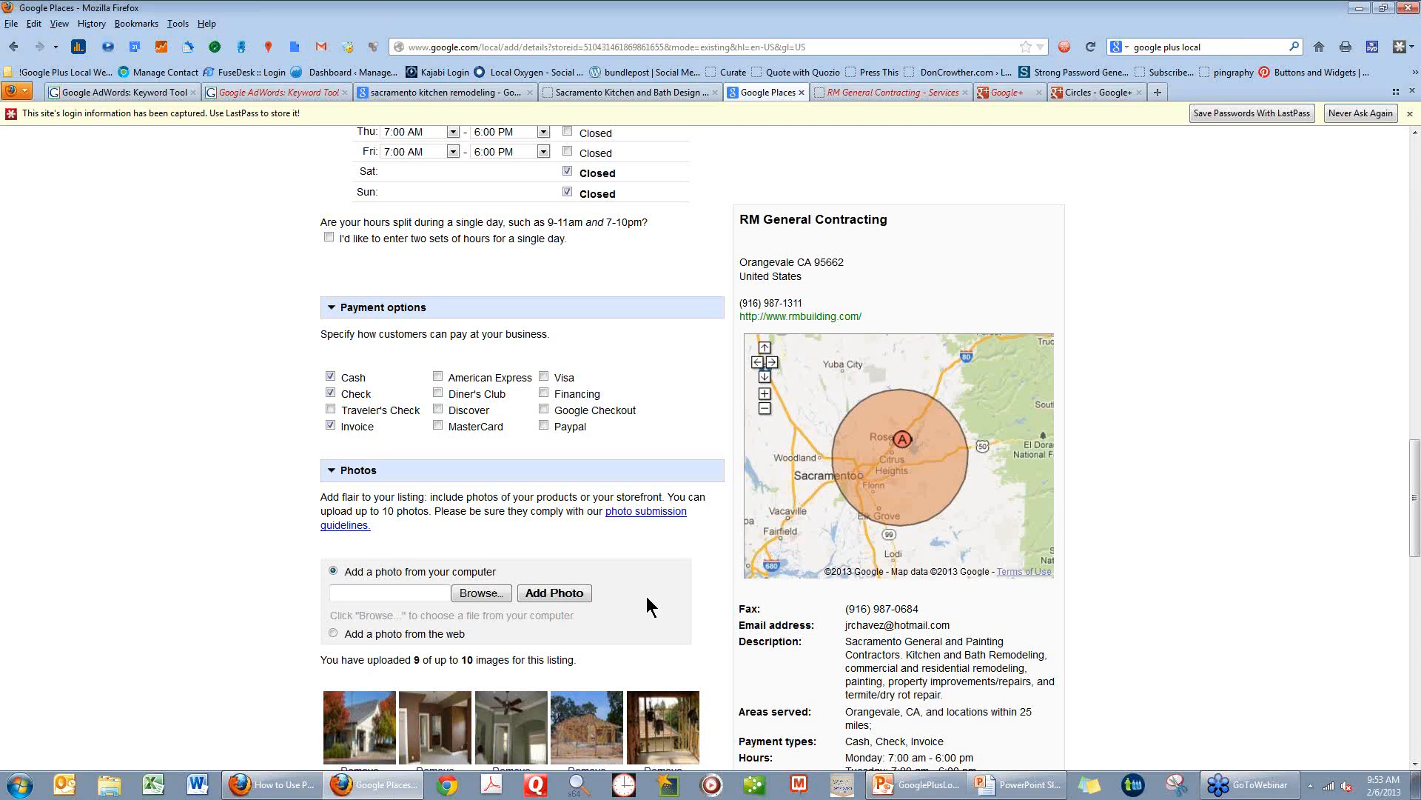
Start adding a photo from the computer and open the Citation Photos folder inside the RM Building client folder.
scroll(646, 600, down, 2)
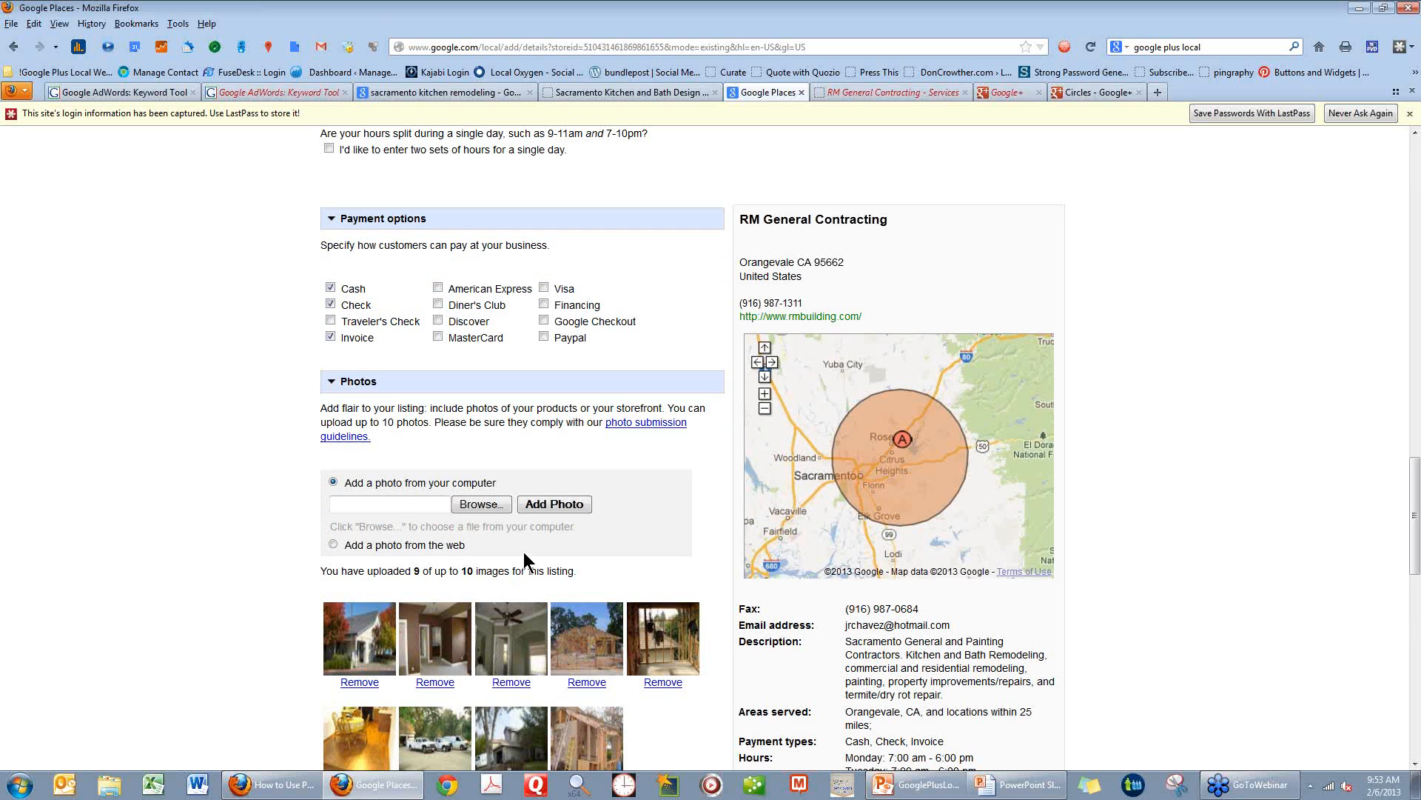
click(489, 511)
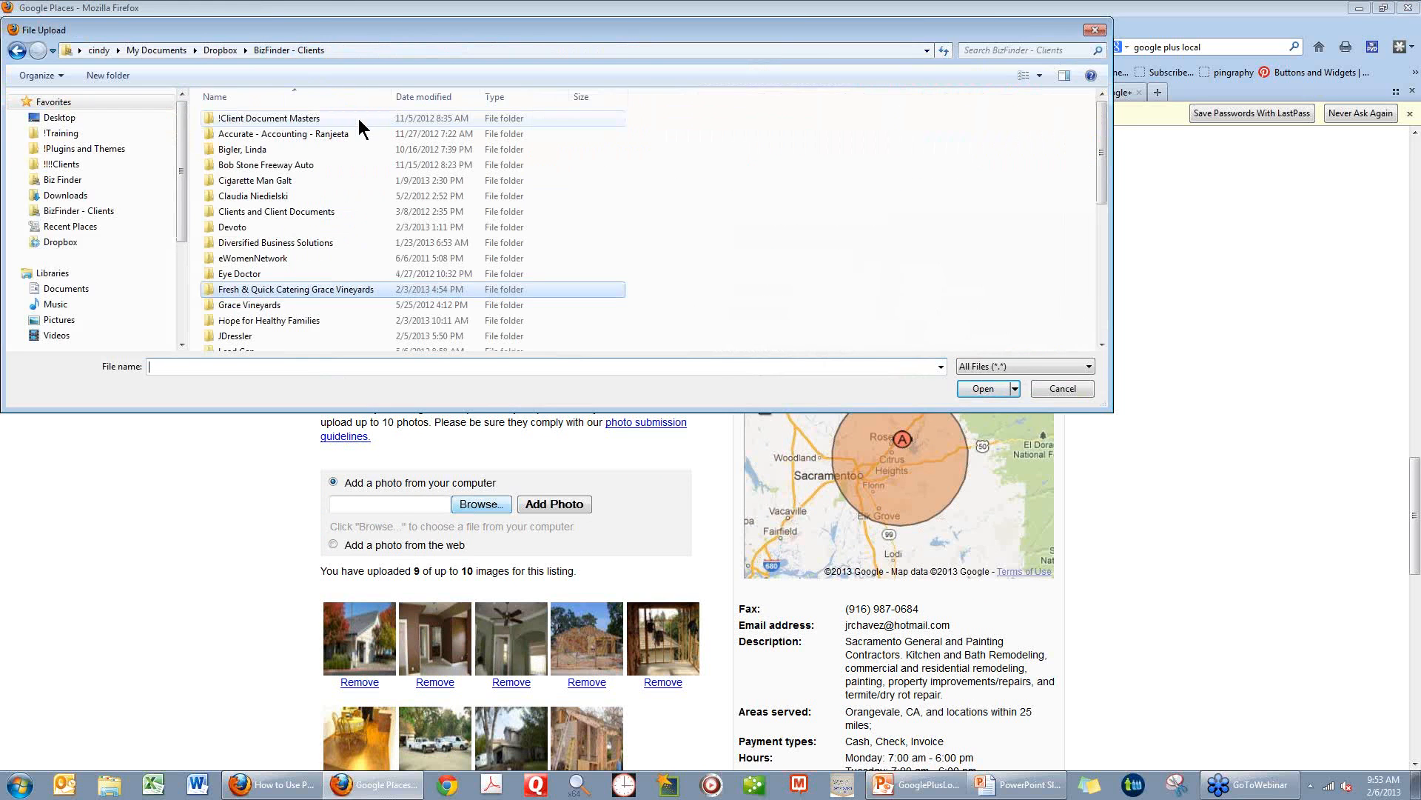
click(247, 336)
scroll(247, 335, down, 3)
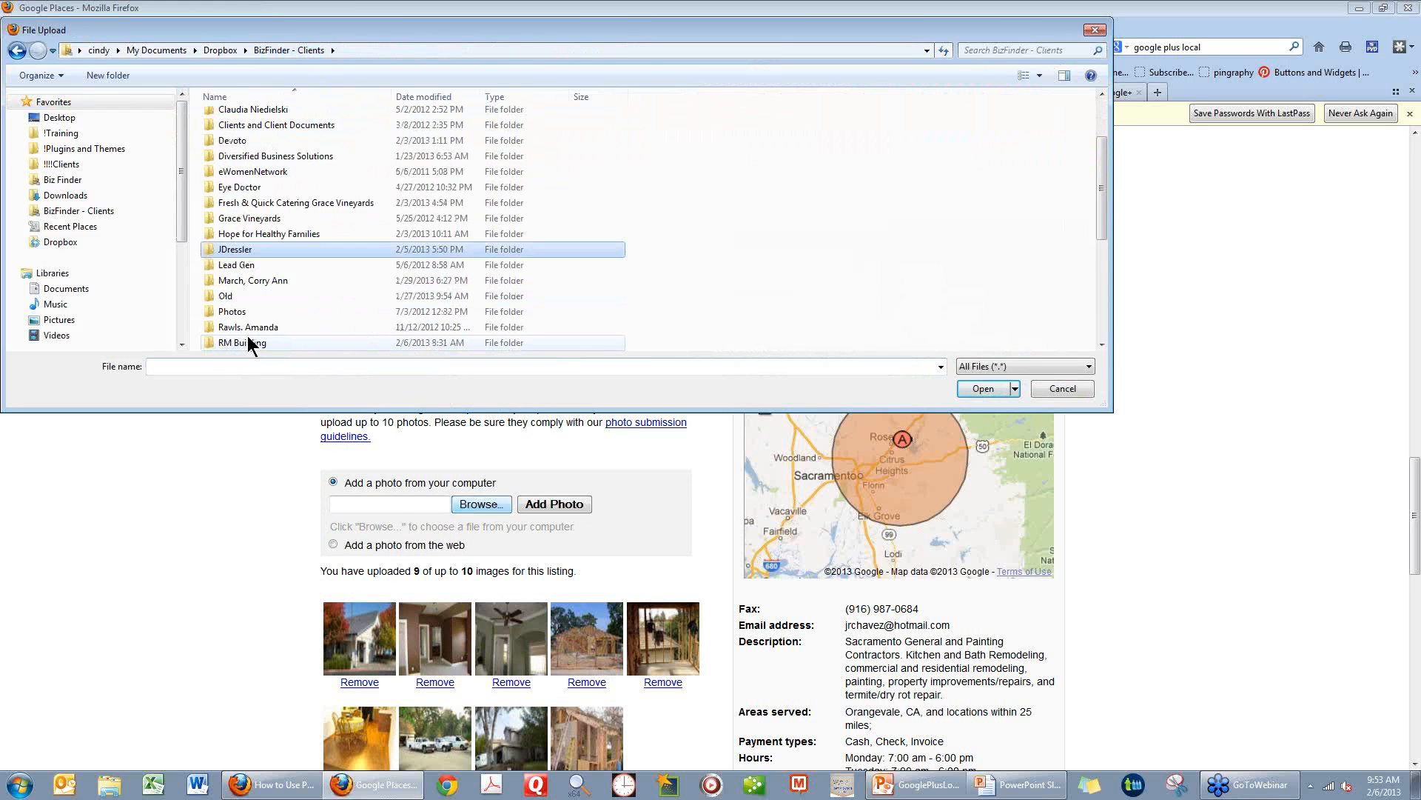
click(245, 296)
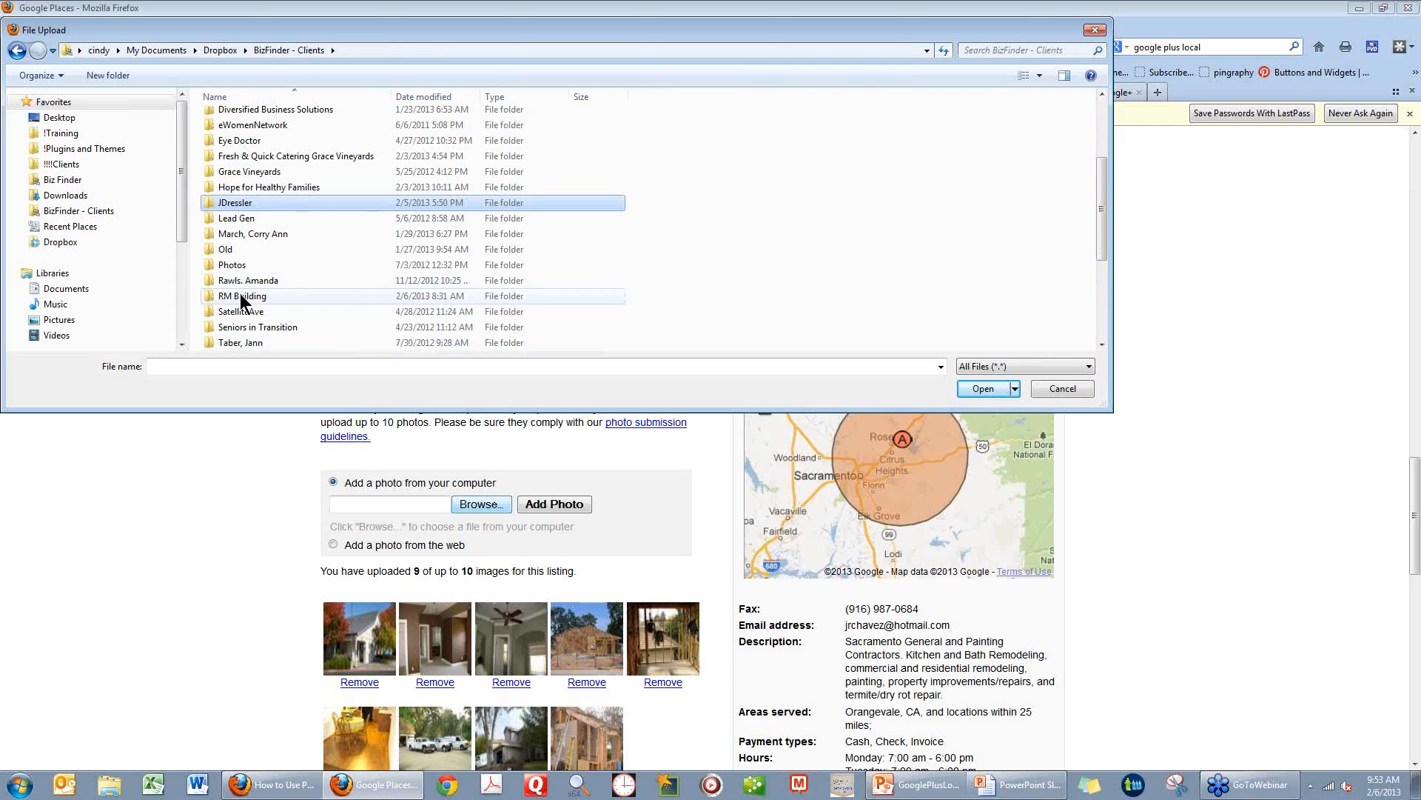
double_click(296, 296)
click(245, 118)
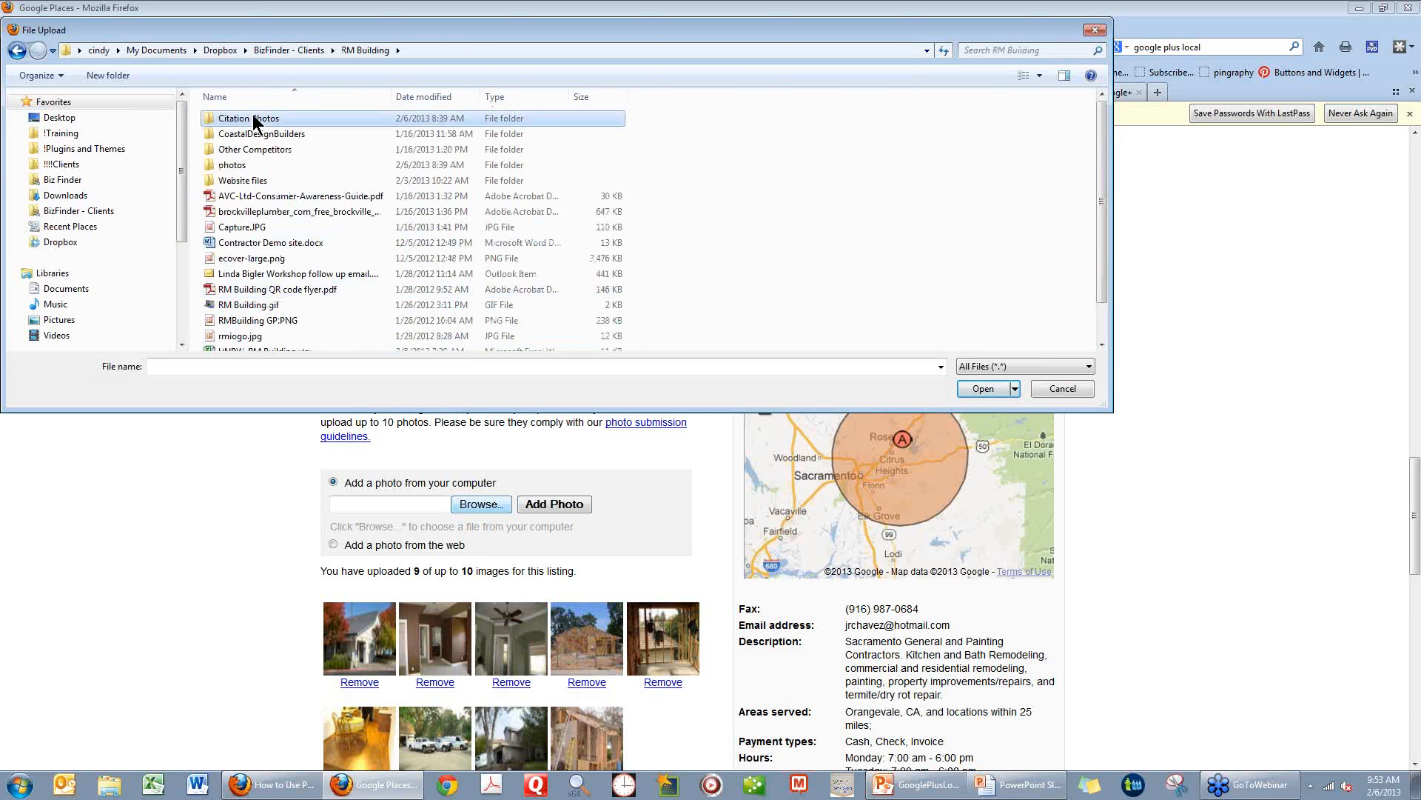
double_click(282, 125)
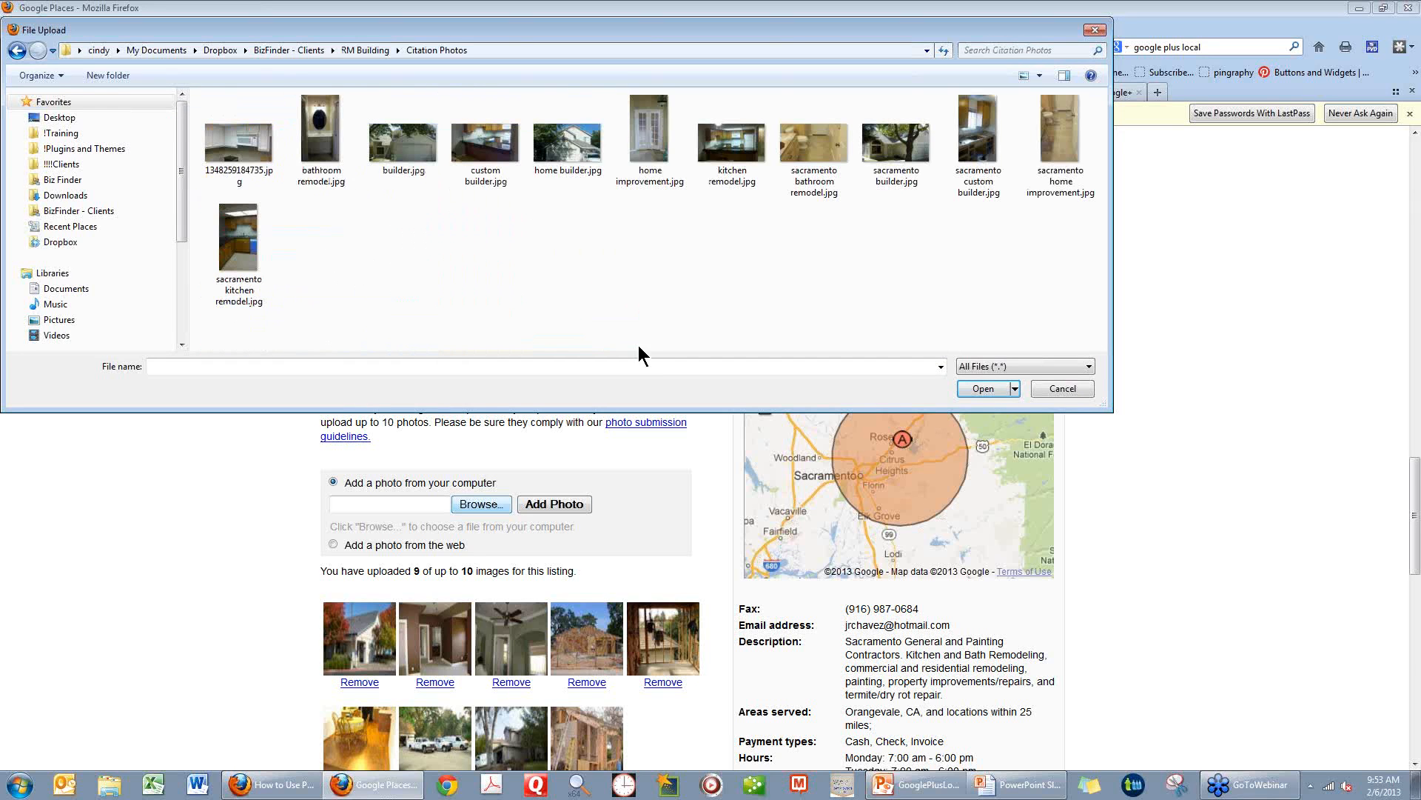
Display the Citation Photos folder as extra large icons and look through the photos and their keyword file names.
click(1041, 75)
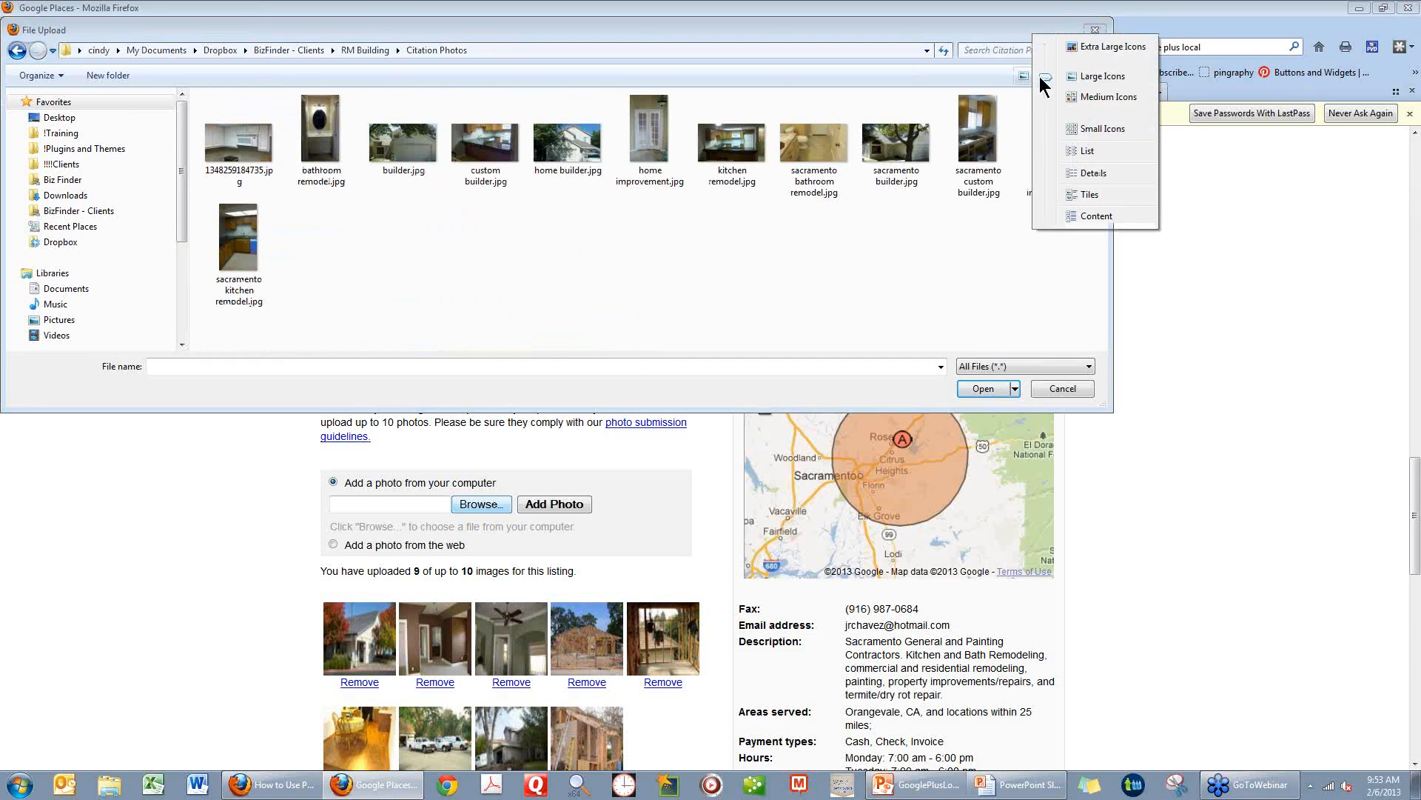
click(1085, 48)
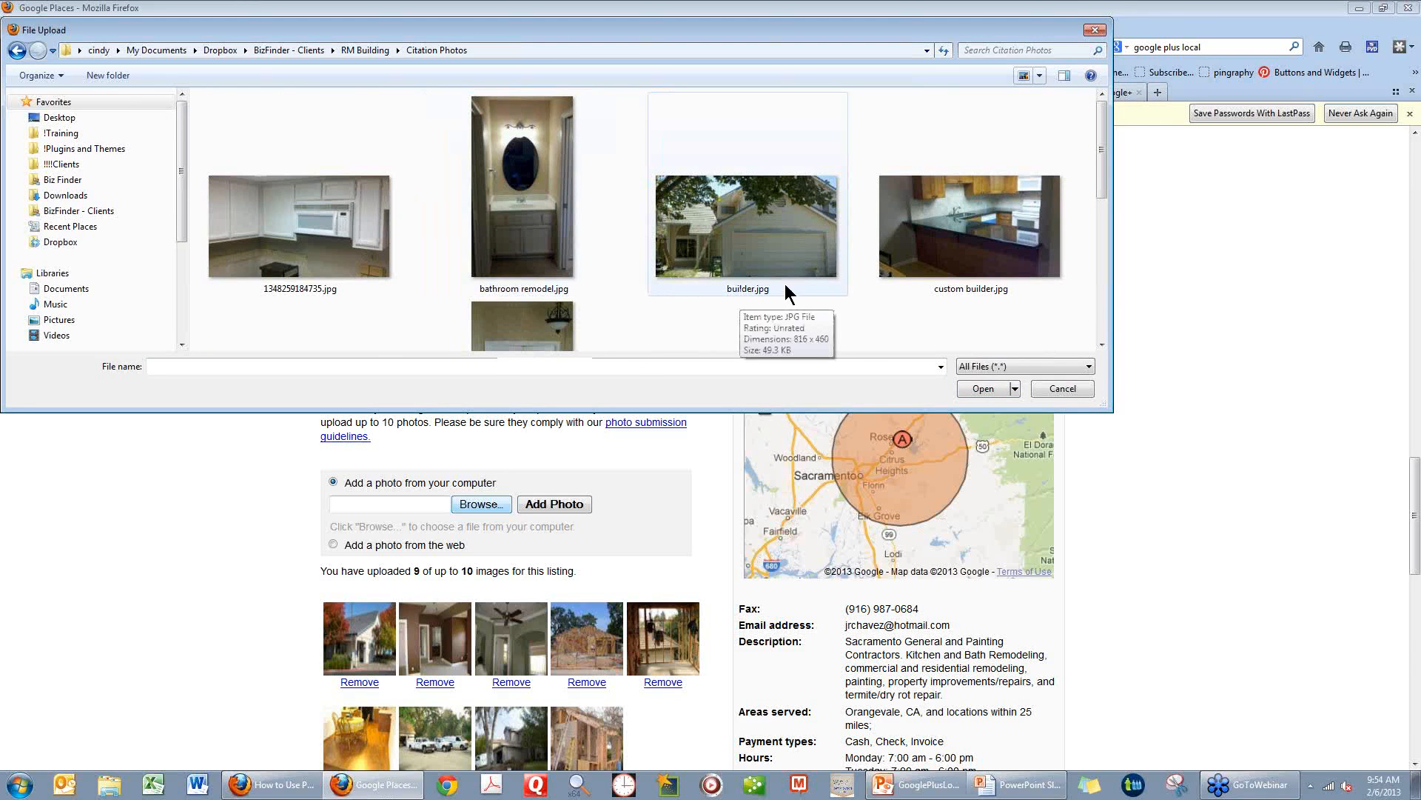
click(1103, 344)
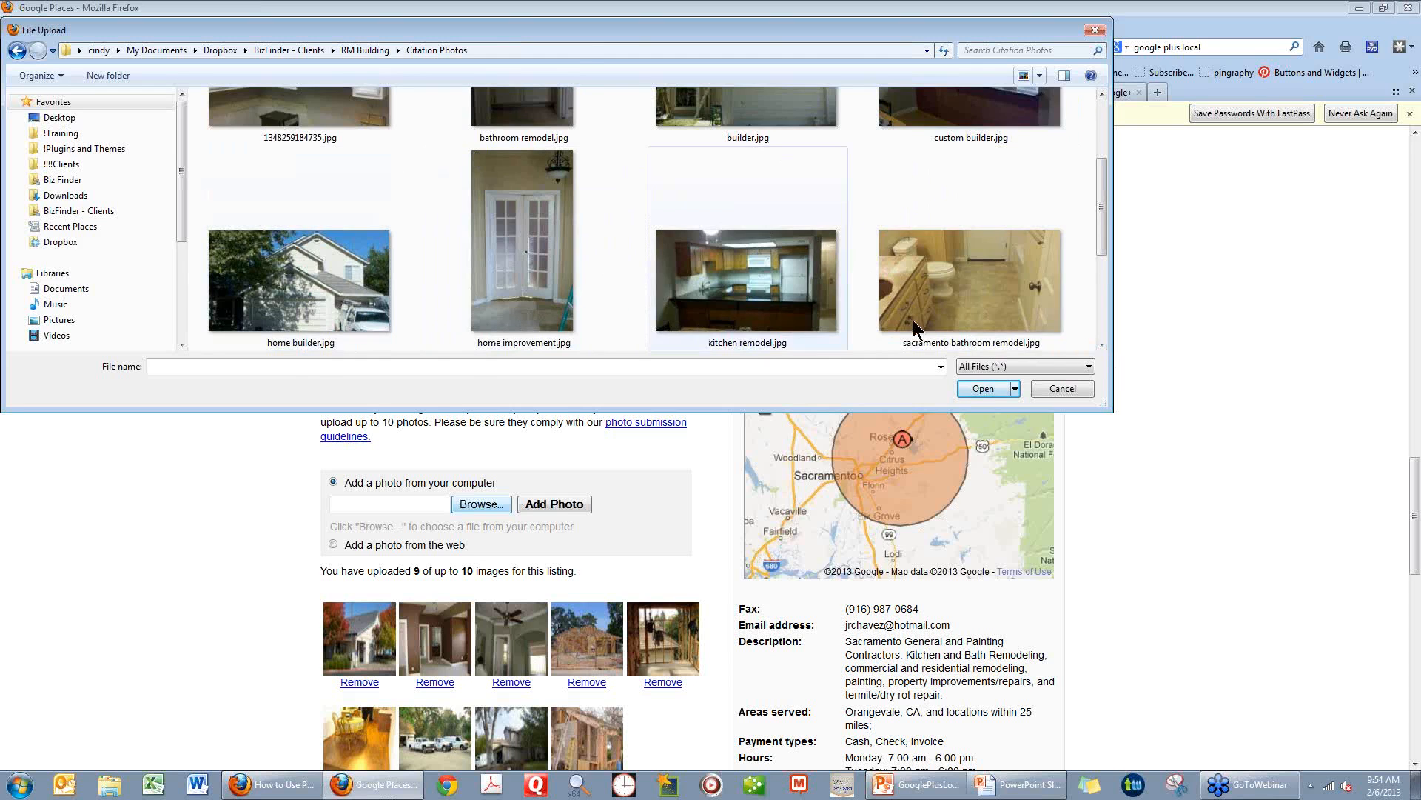
click(1102, 344)
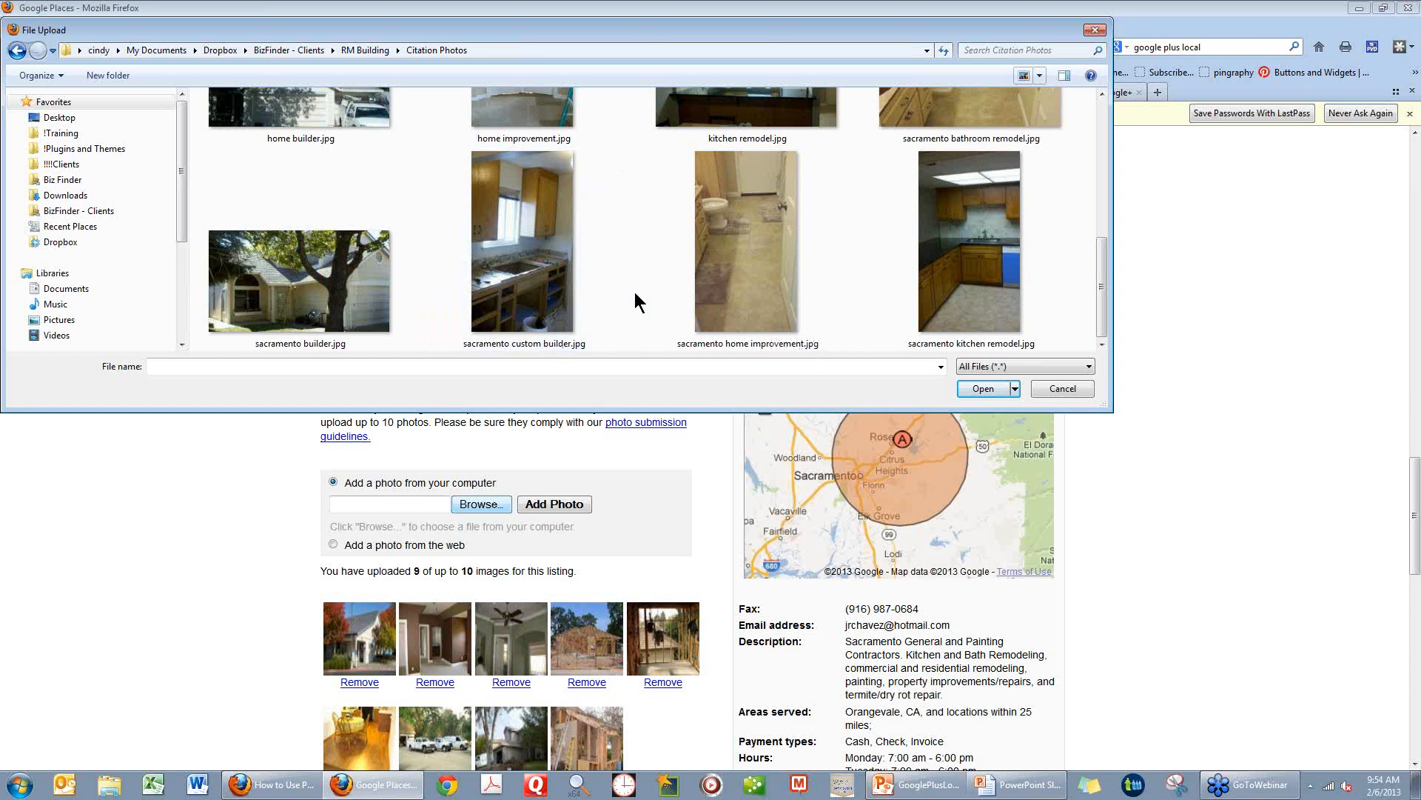
click(1101, 94)
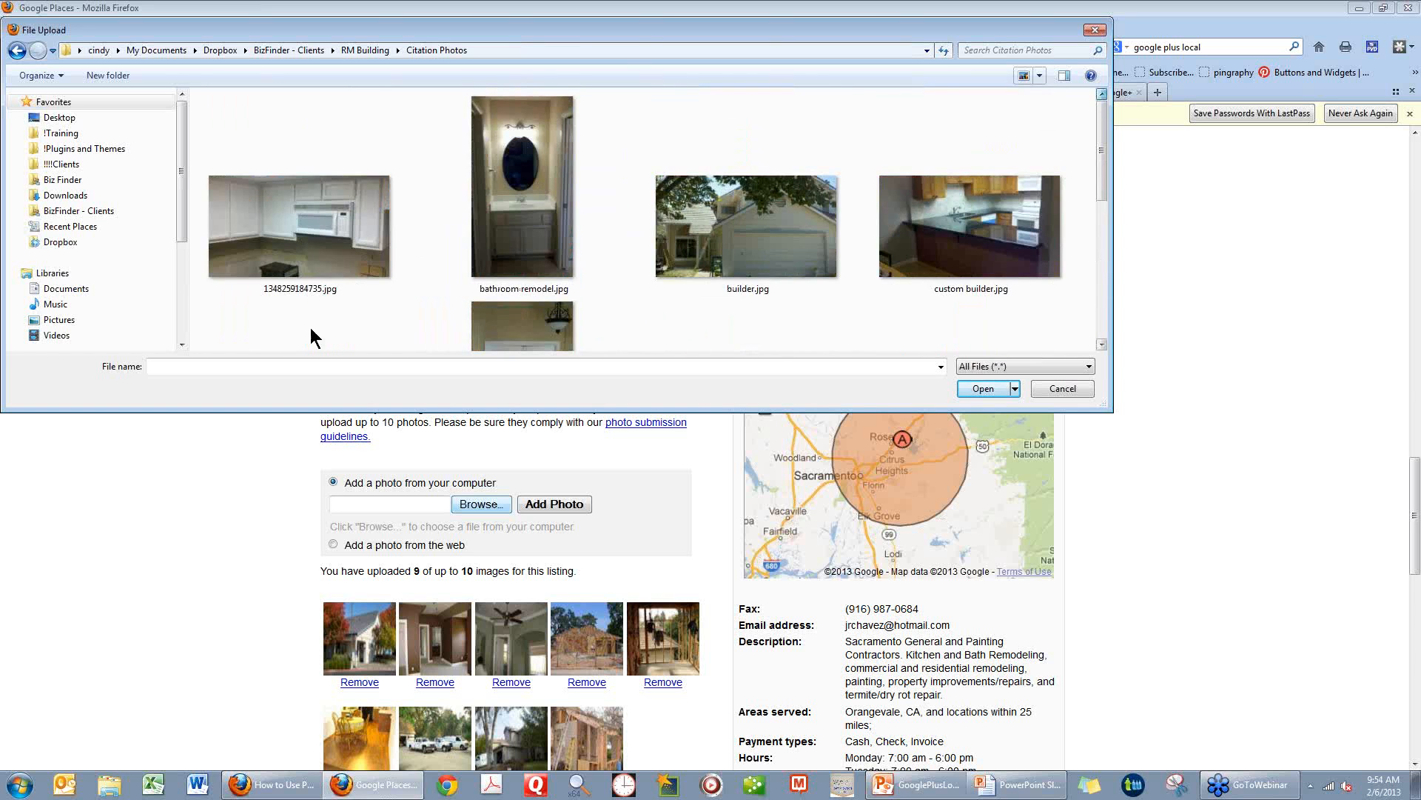
click(300, 289)
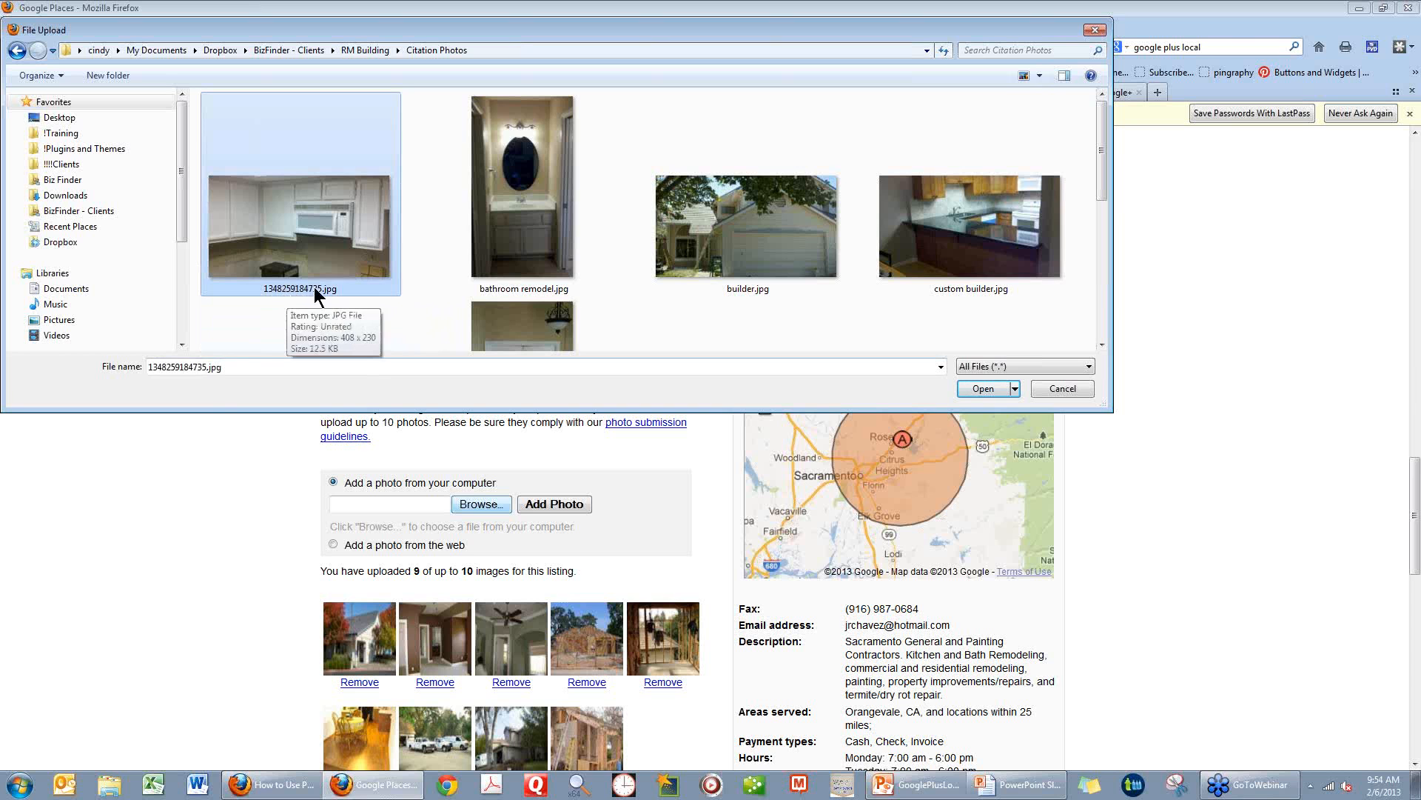
click(204, 368)
click(204, 368)
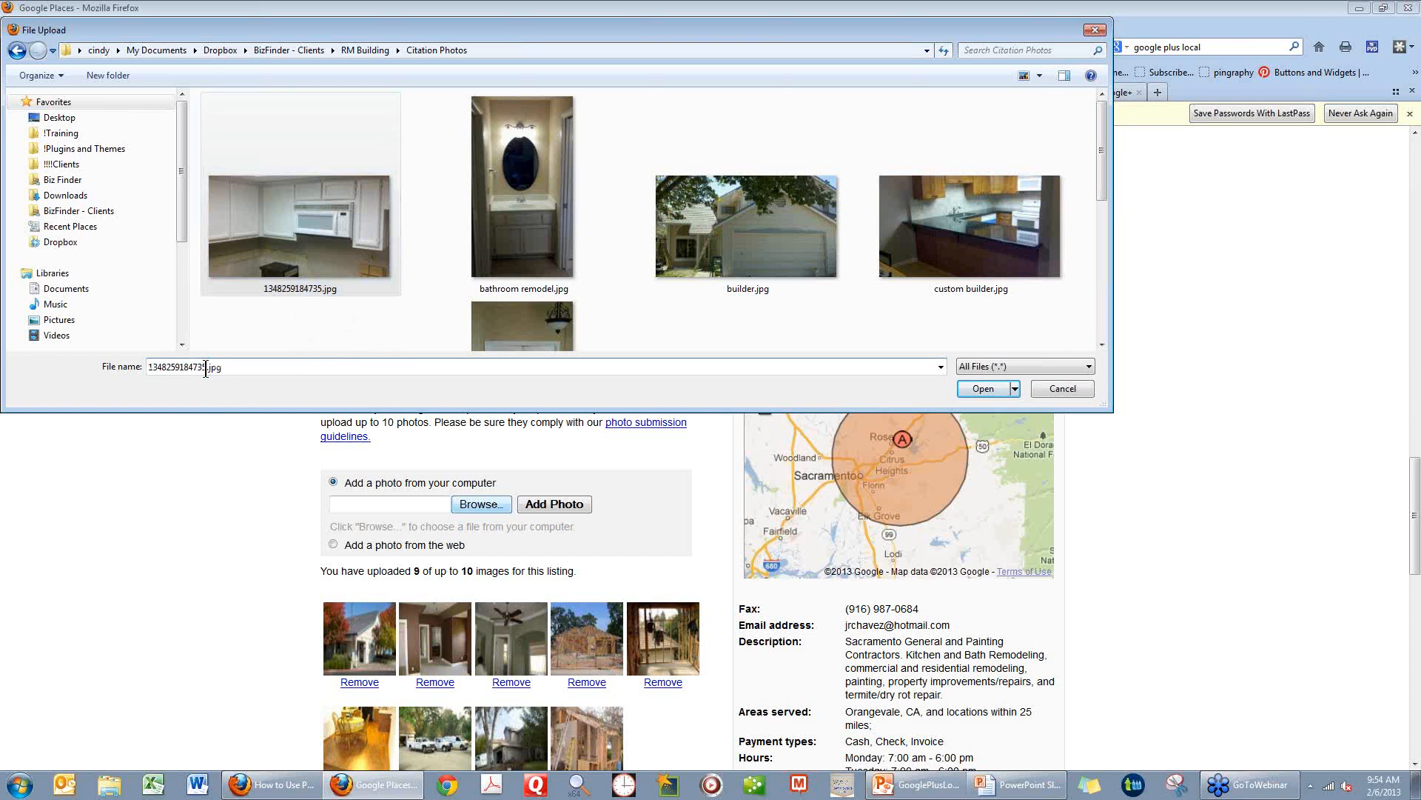
drag(205, 367, 147, 363)
key(BackSpace)
text(k)
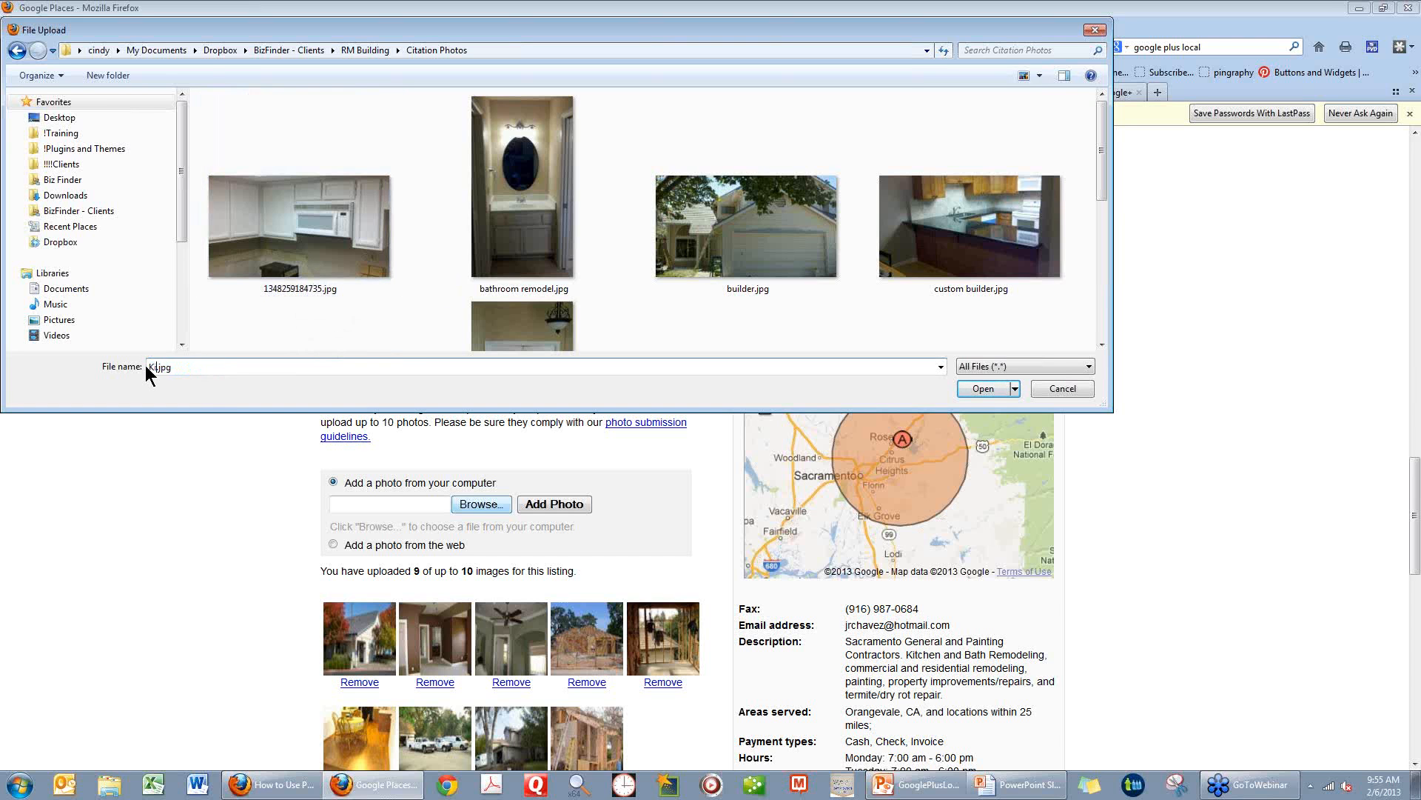
text(itchen remodling)
key(BackSpace)
key(BackSpace)
key(BackSpace)
key(BackSpace)
key(BackSpace)
text(deling)
Rename the white kitchen cabinet photo 1348259184735.jpg as kitchen remodling.jpg in the Citation Photos folder.
click(282, 291)
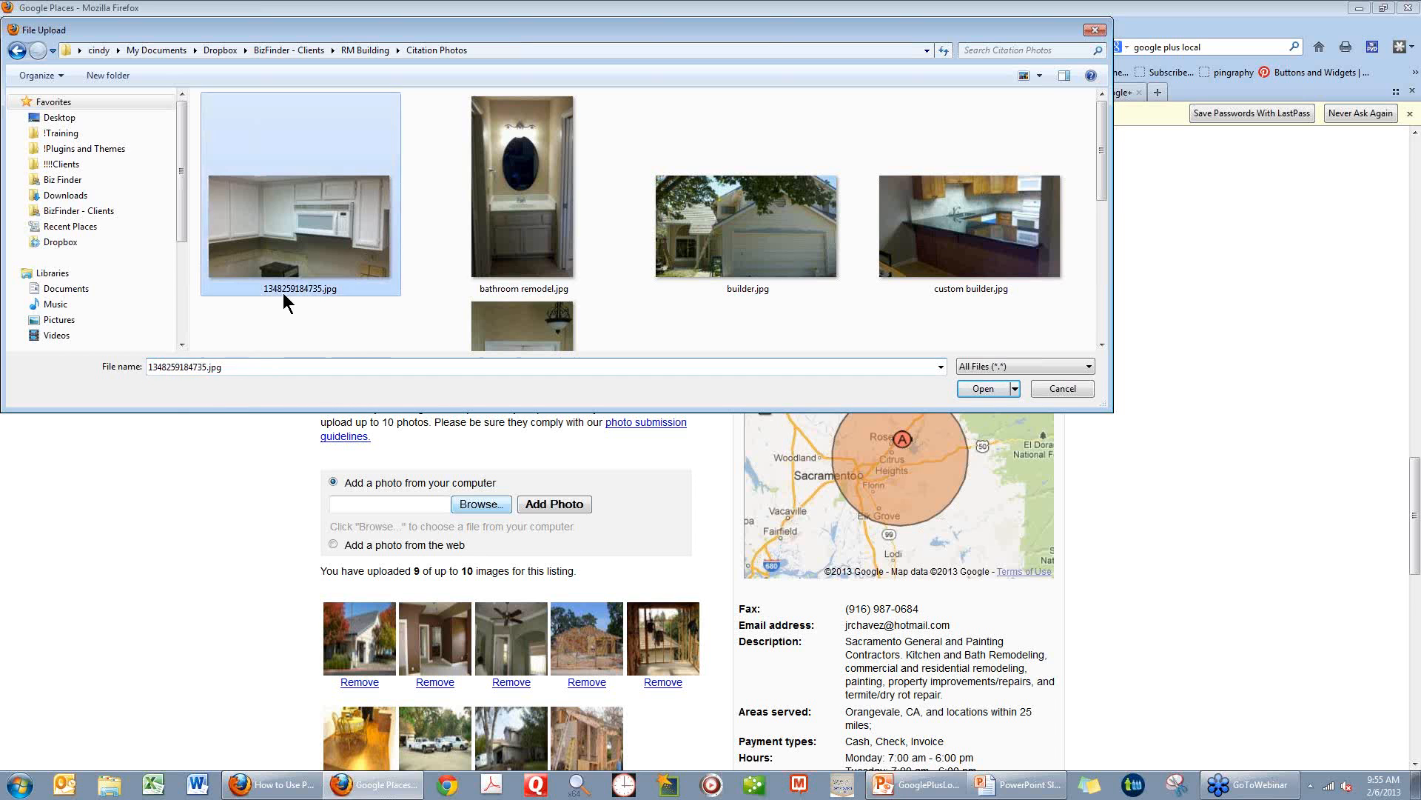
click(1038, 76)
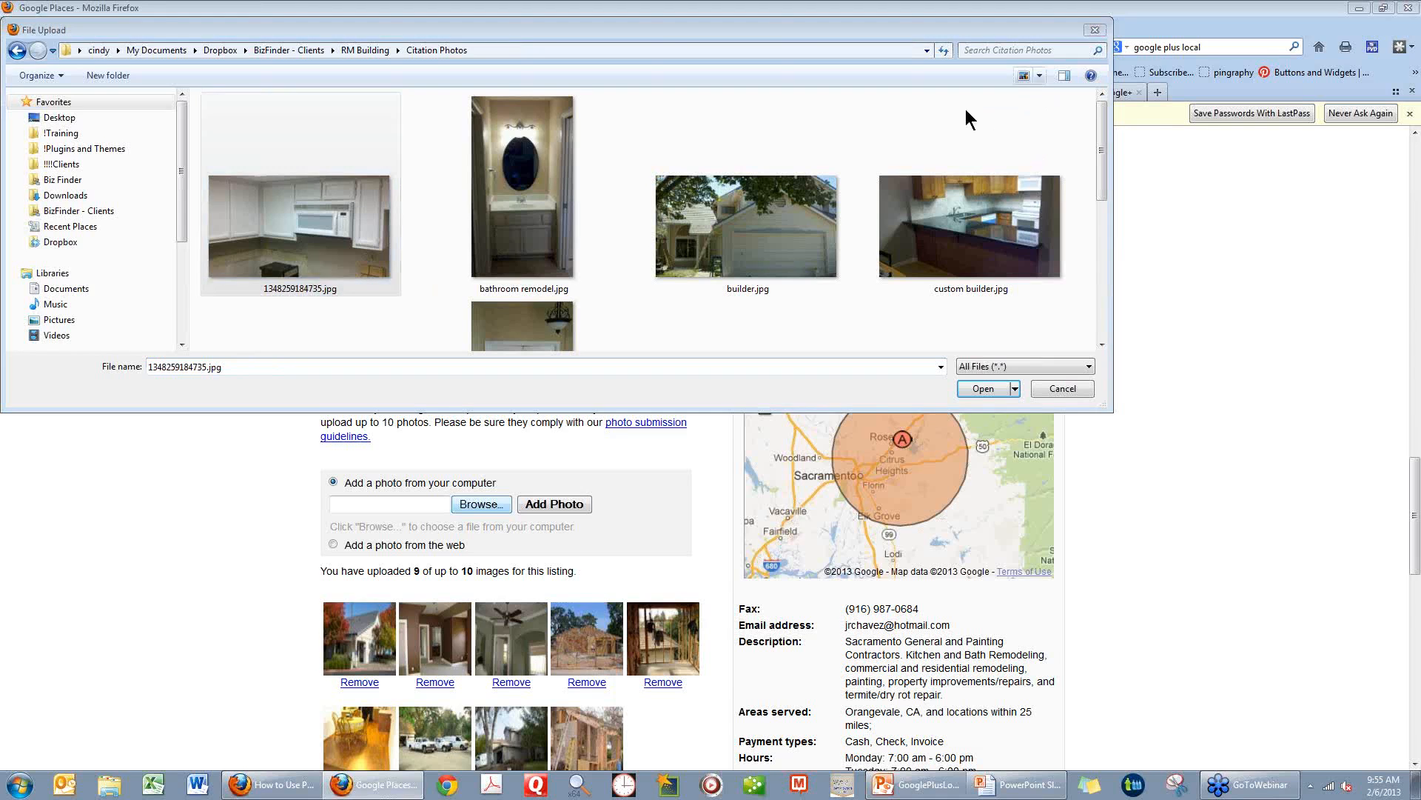
click(282, 292)
right_click(281, 291)
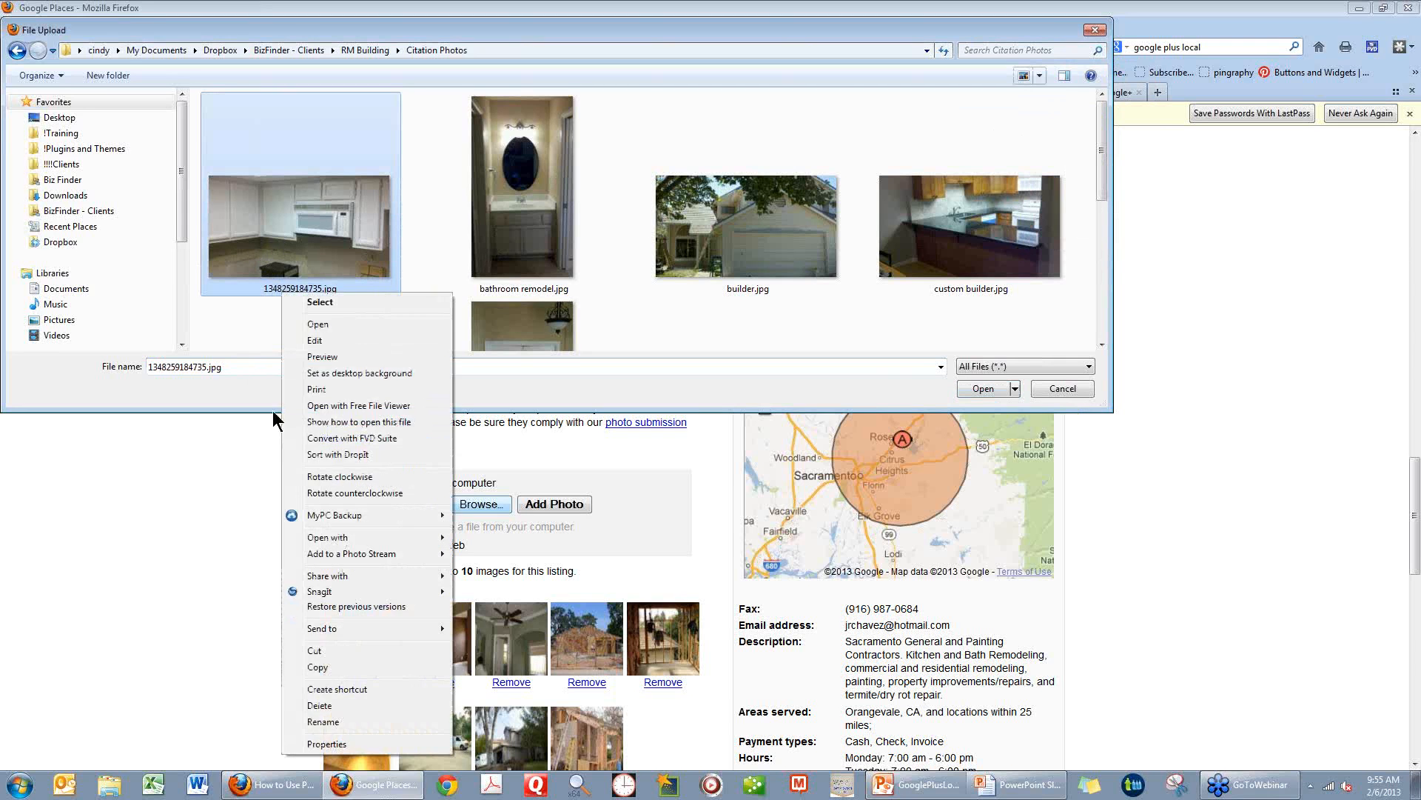
click(324, 721)
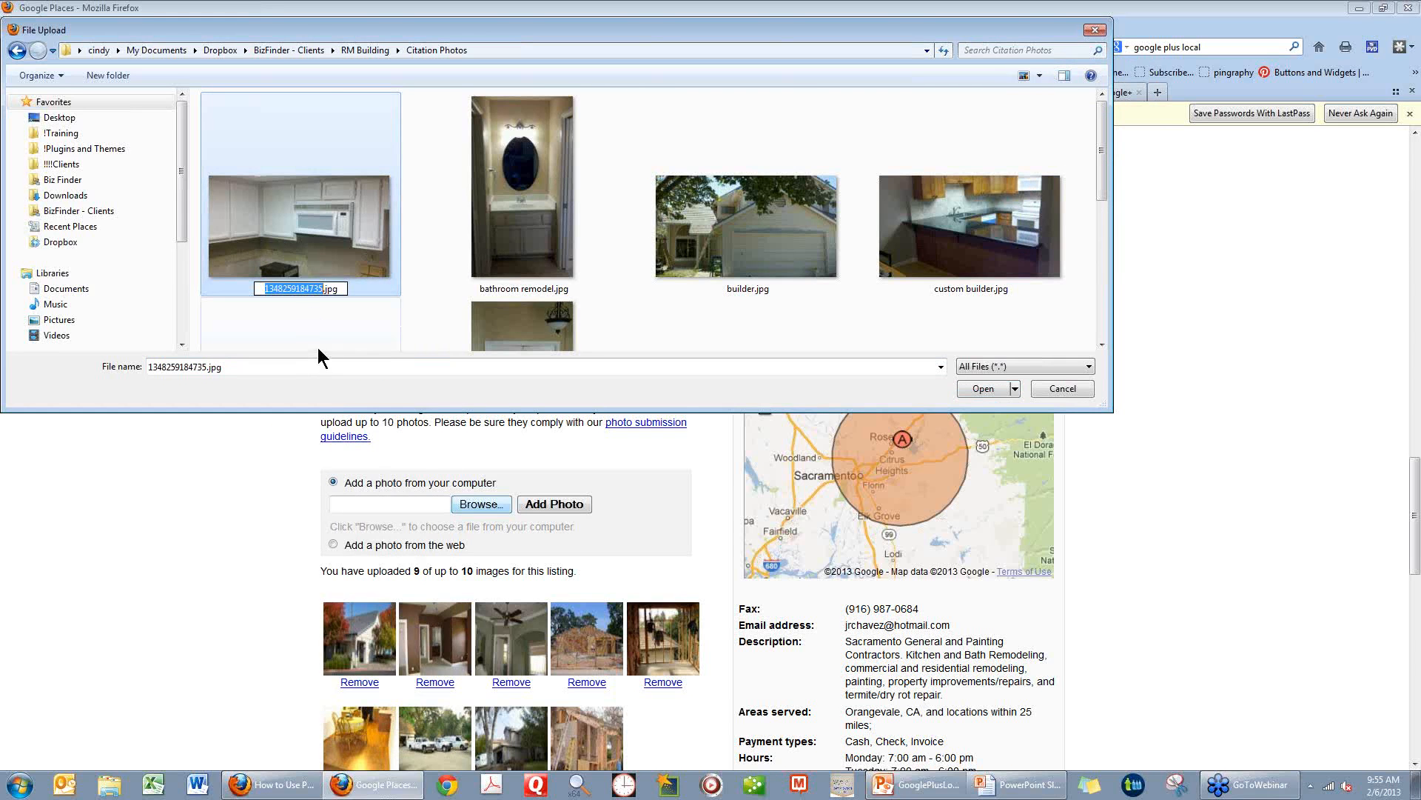
text(kitchen)
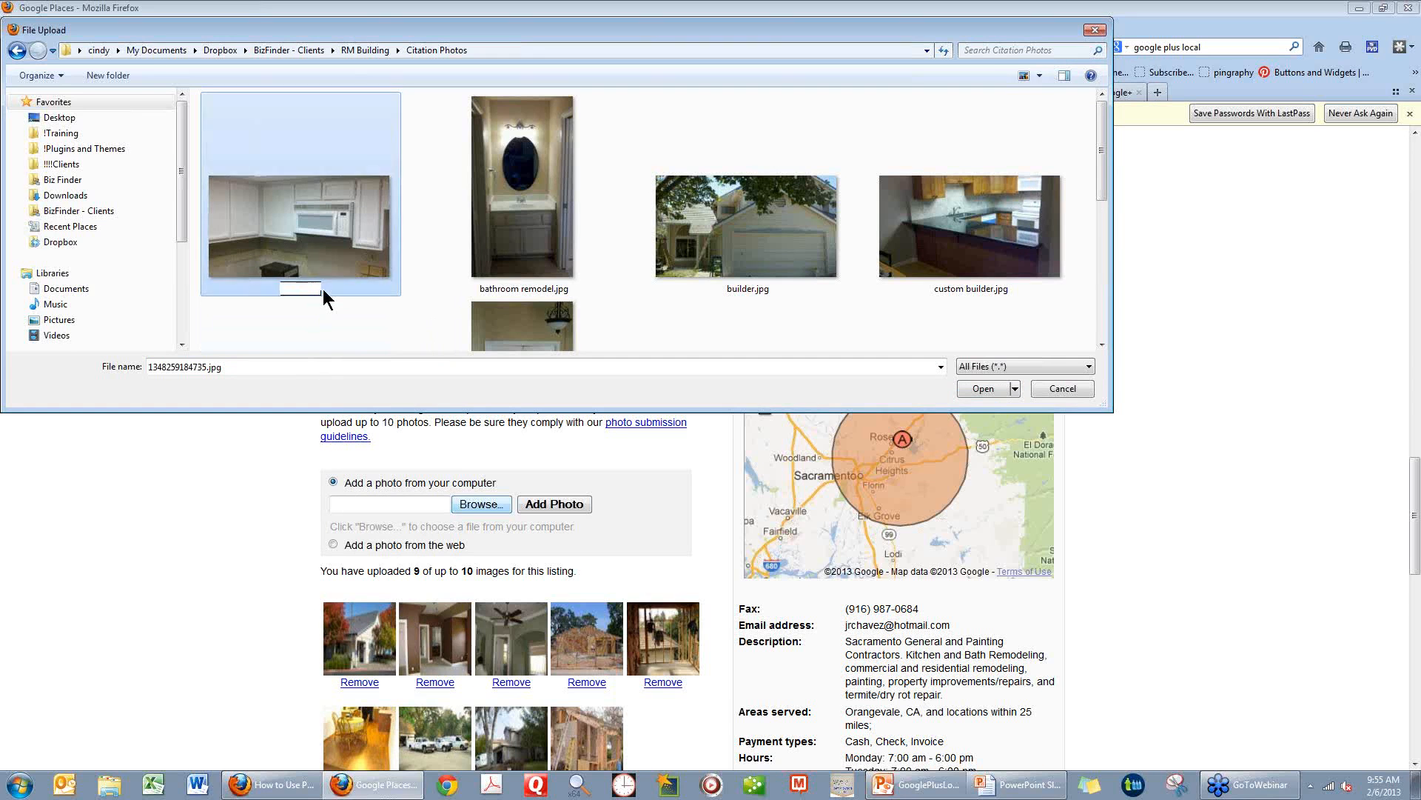
text( remodel)
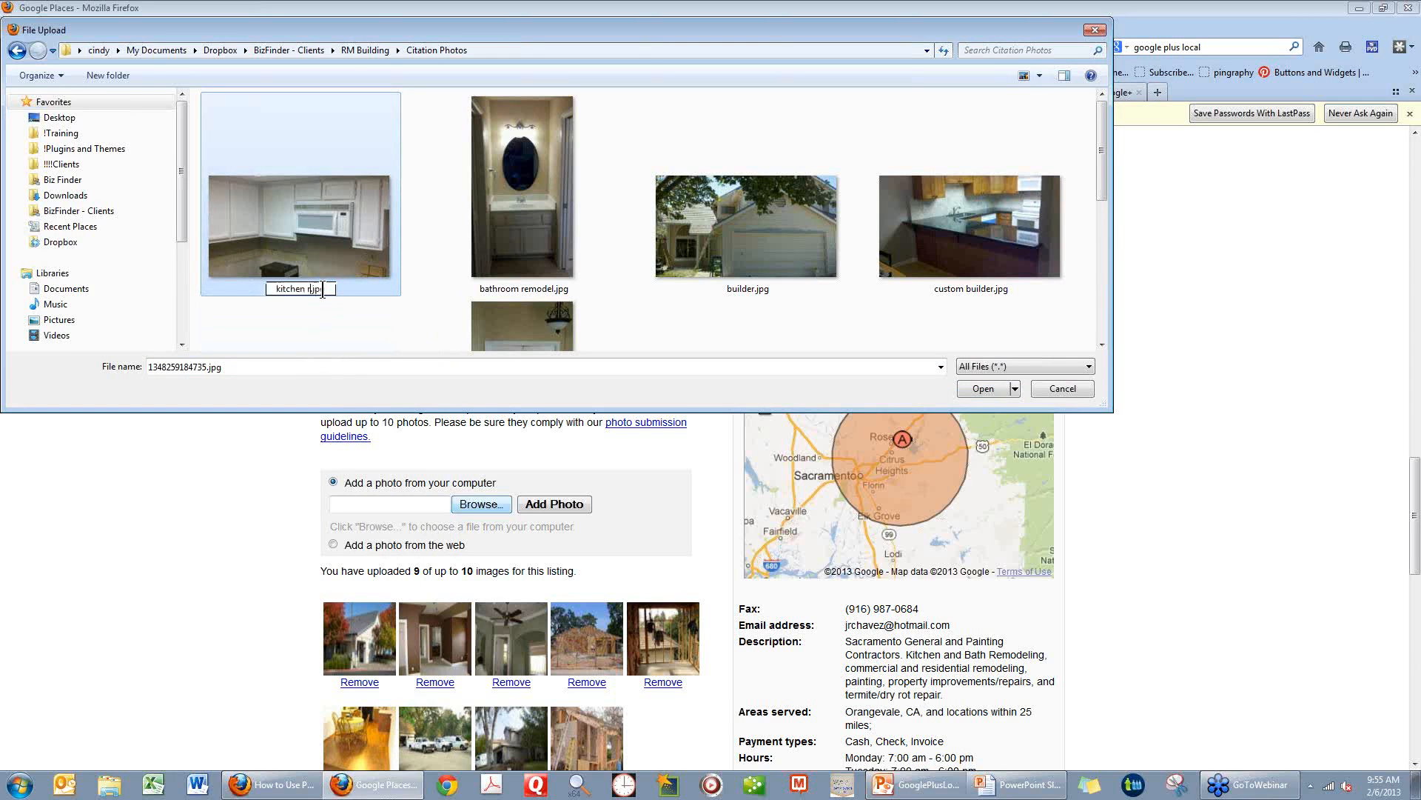
key(Return)
text(ing)
Choose home improvement.jpg from the Citation Photos folder and add it to the listing's photos.
click(974, 389)
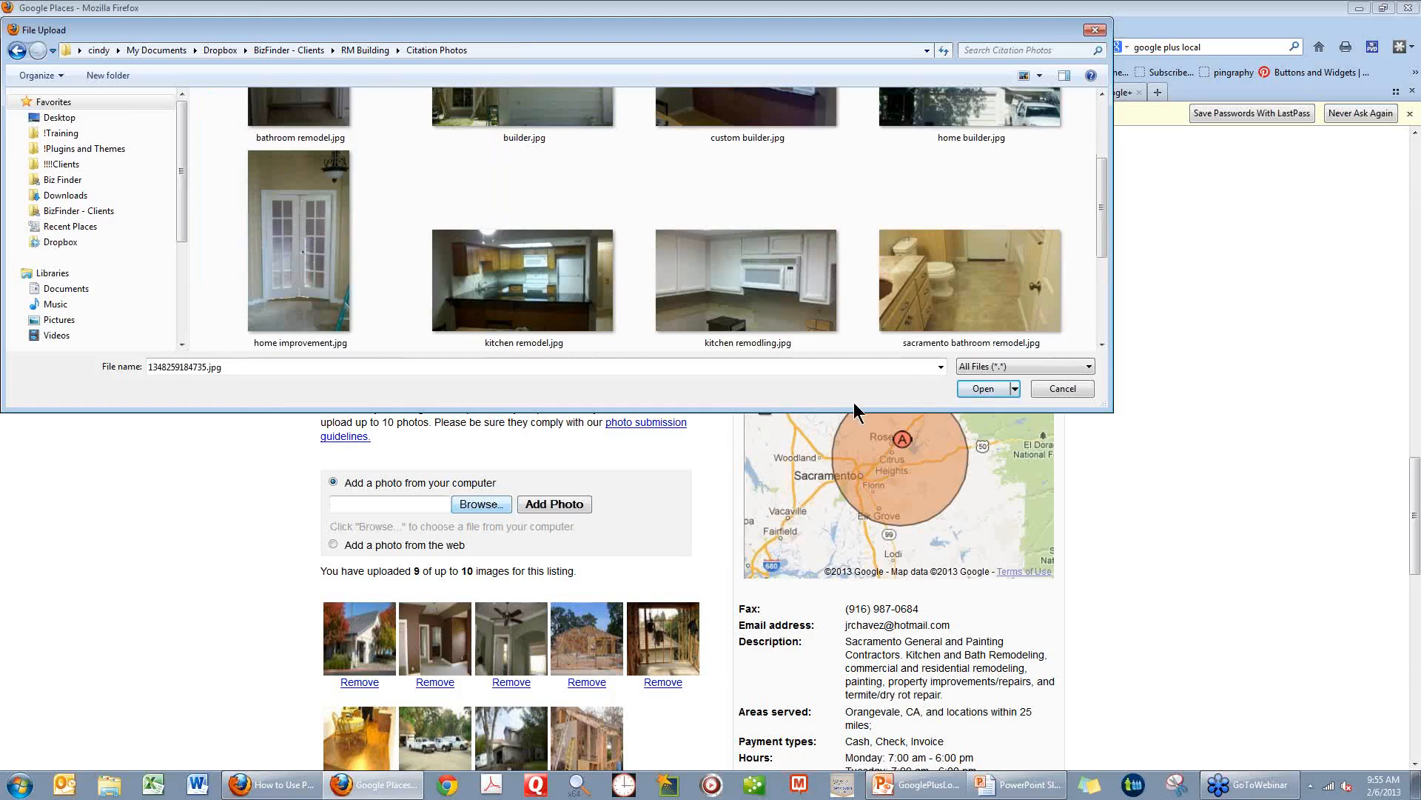
click(296, 230)
click(976, 388)
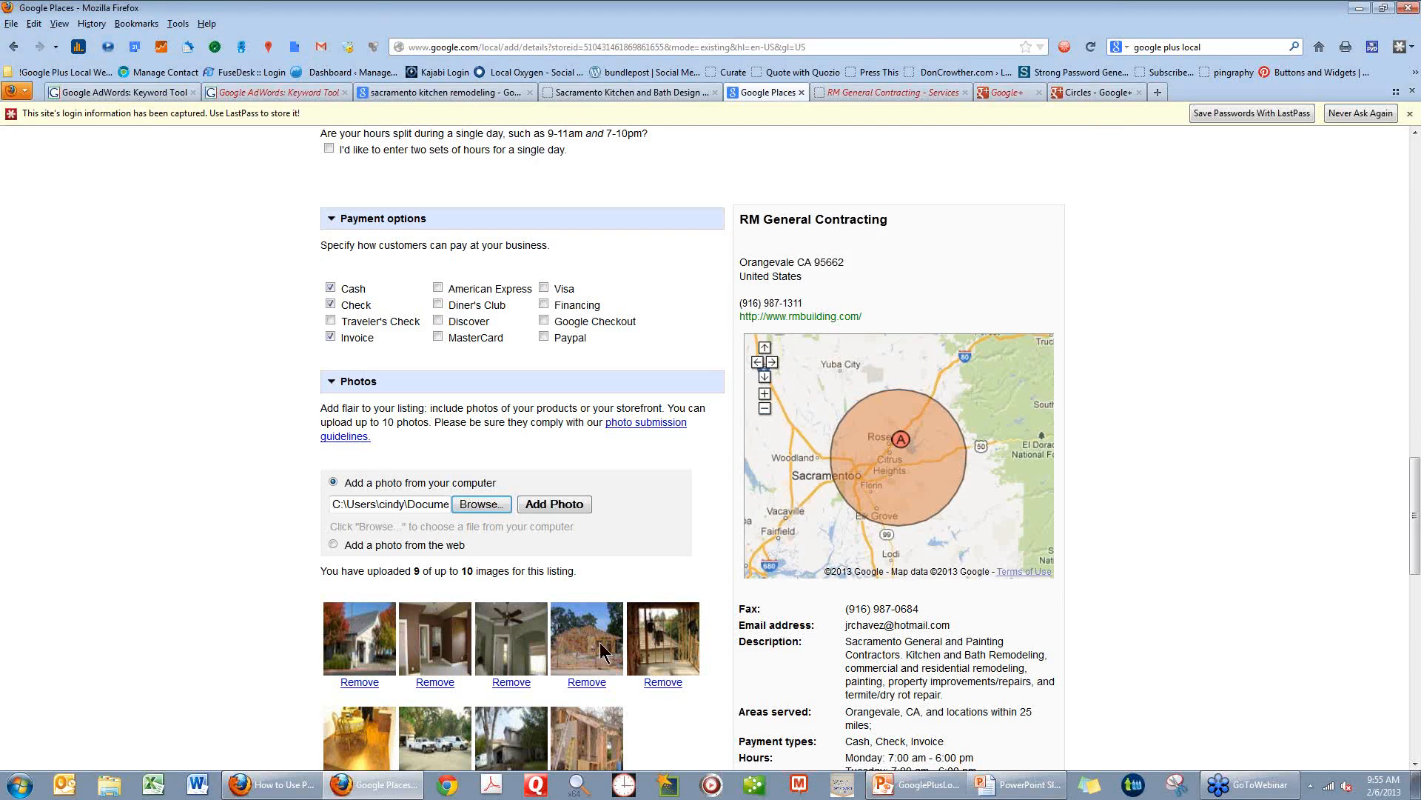
scroll(350, 499, down, 2)
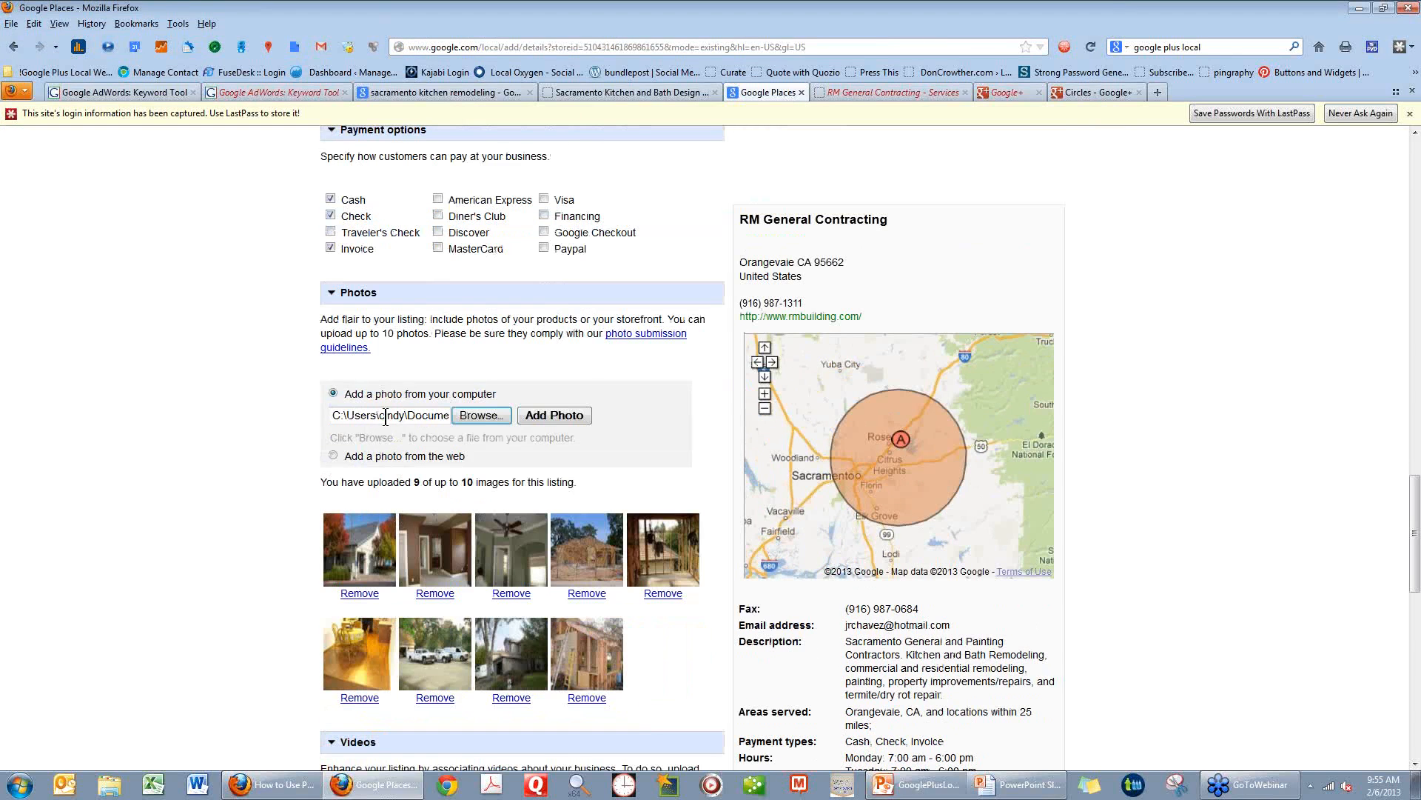
click(547, 416)
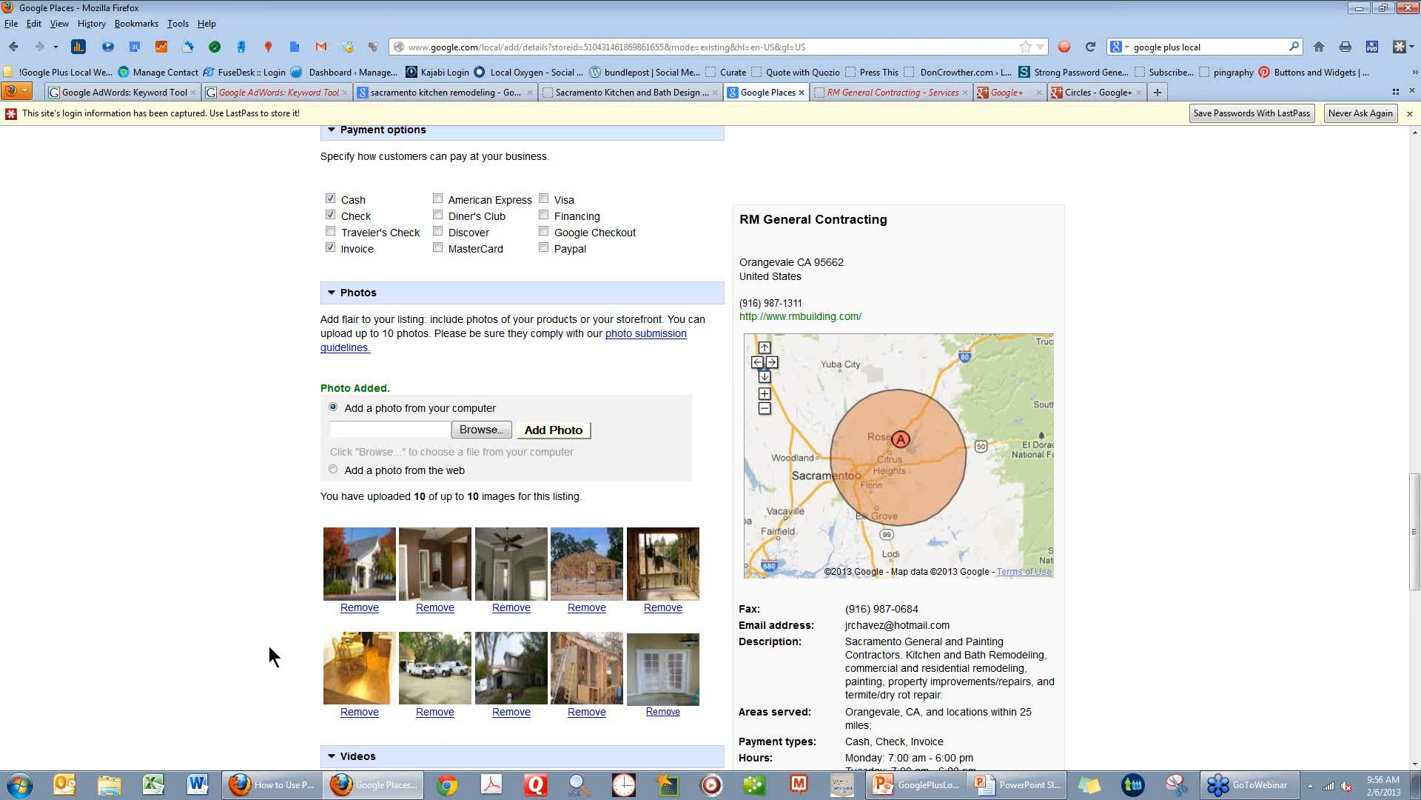
Examine the listing's Videos and Additional Details sections, including the social media links, services, Yelp and service area rows.
scroll(269, 647, down, 3)
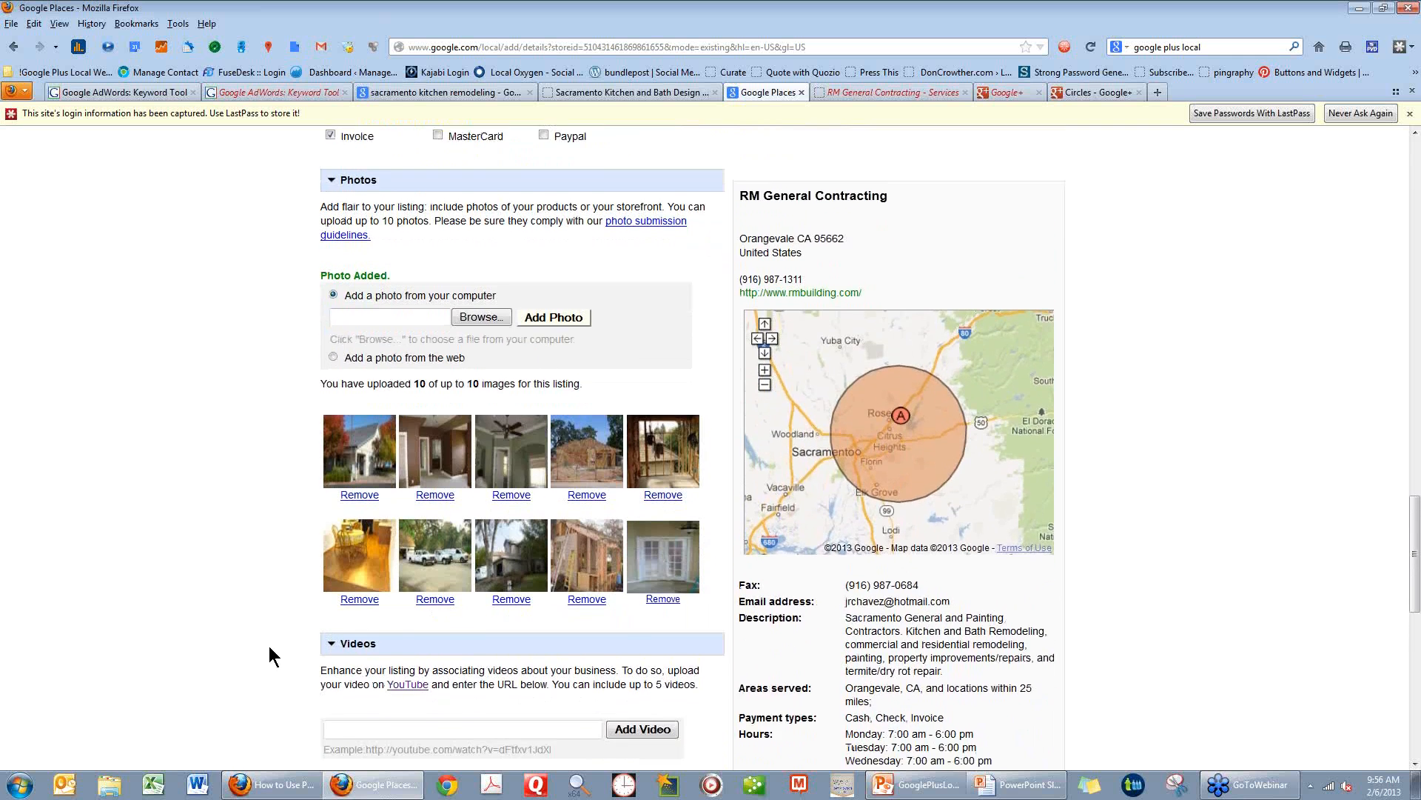
scroll(269, 646, down, 2)
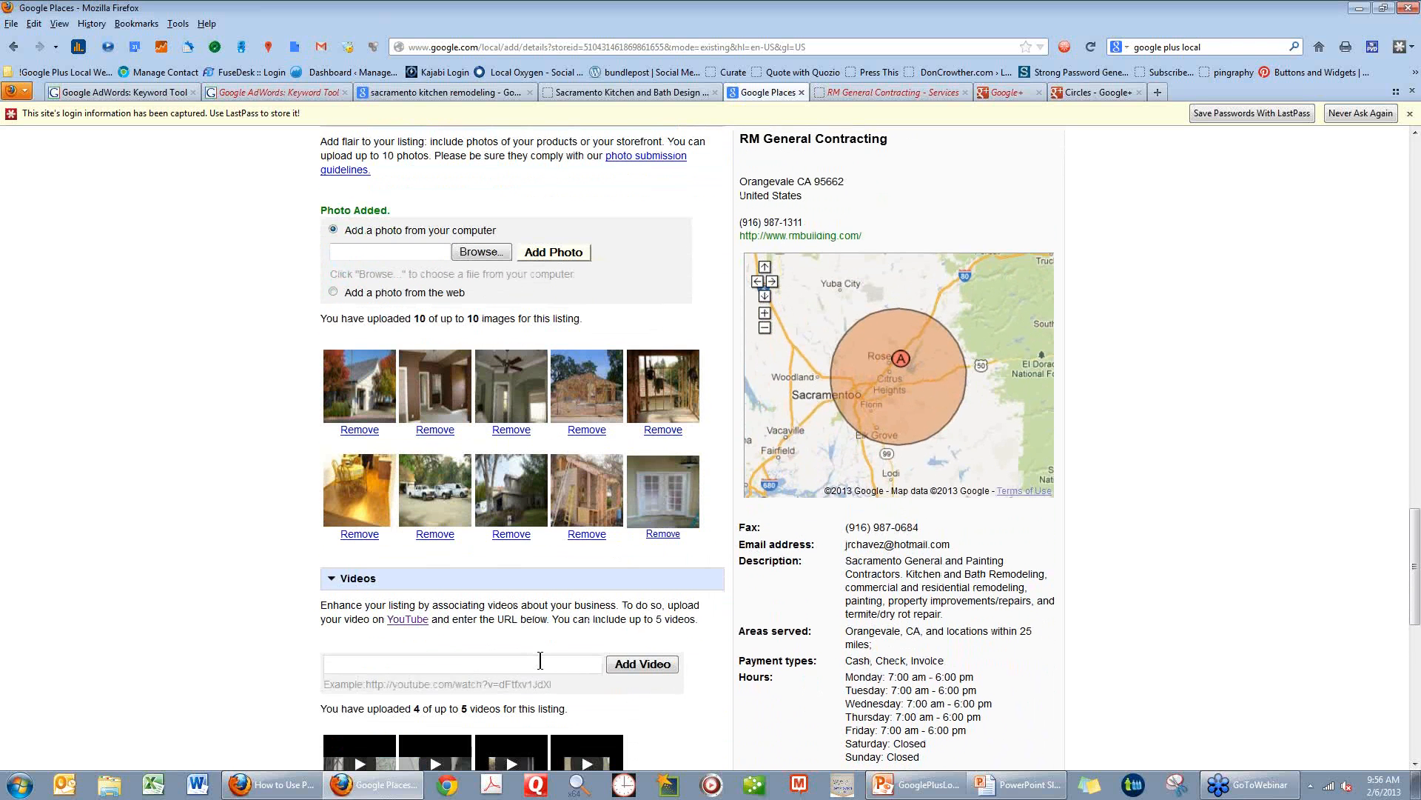
scroll(540, 659, down, 3)
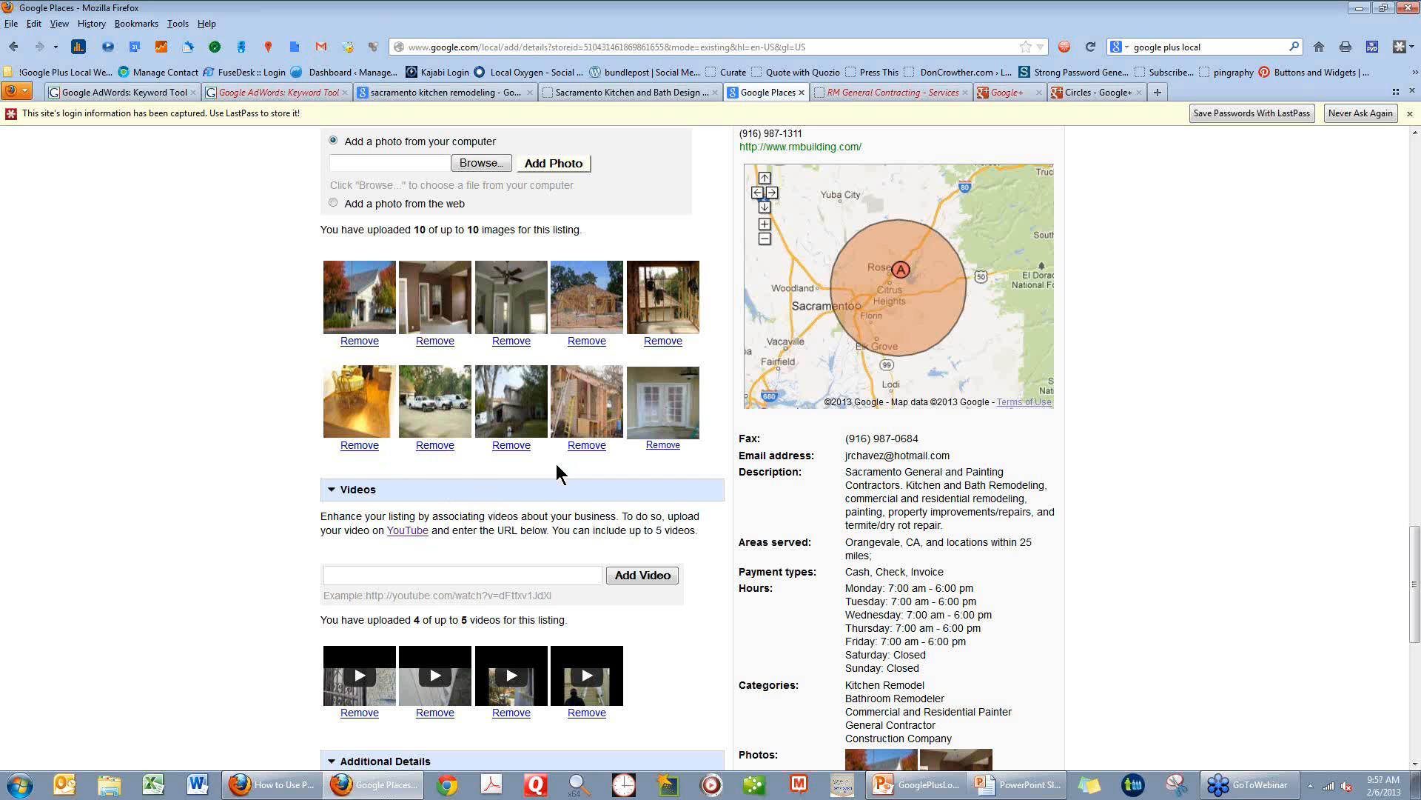
scroll(556, 465, down, 4)
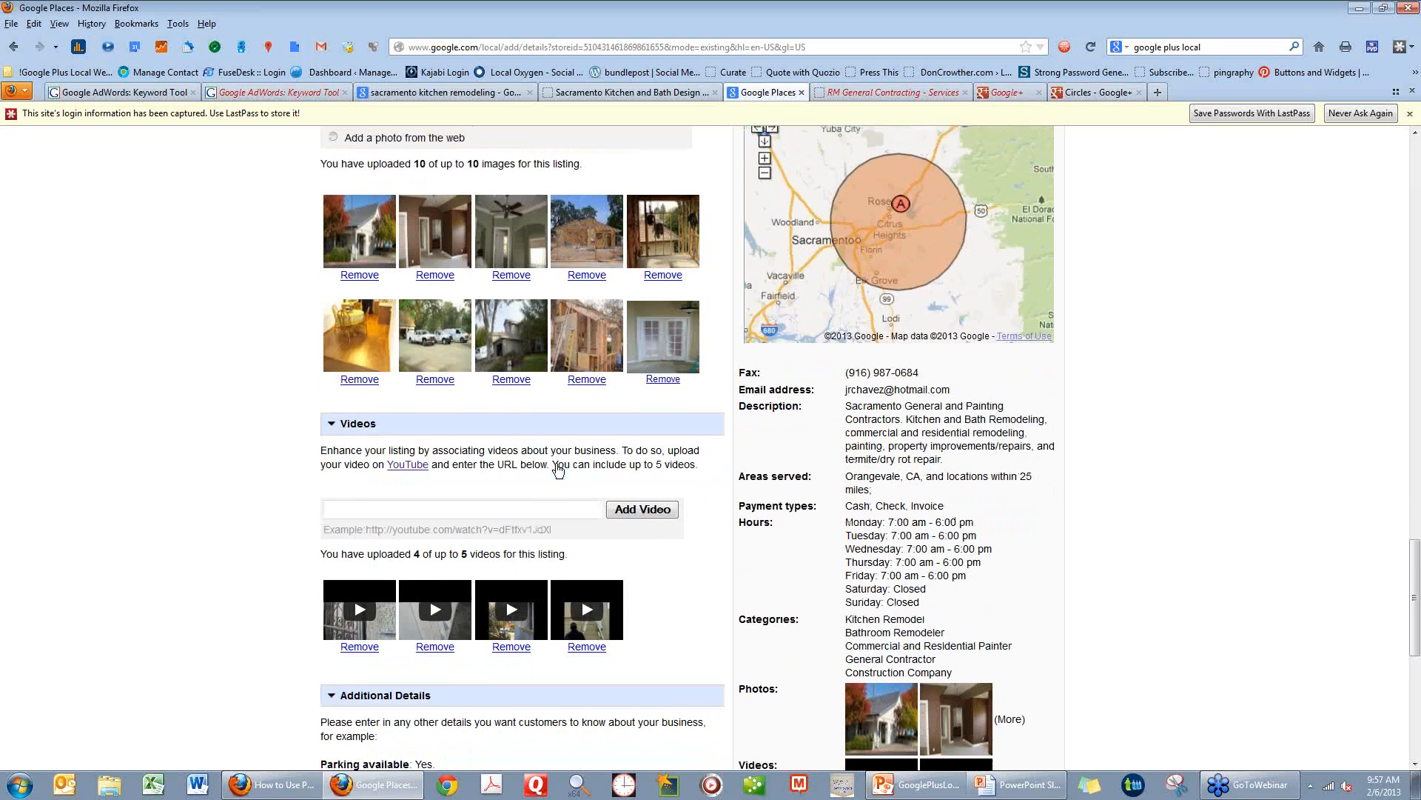
scroll(657, 600, down, 2)
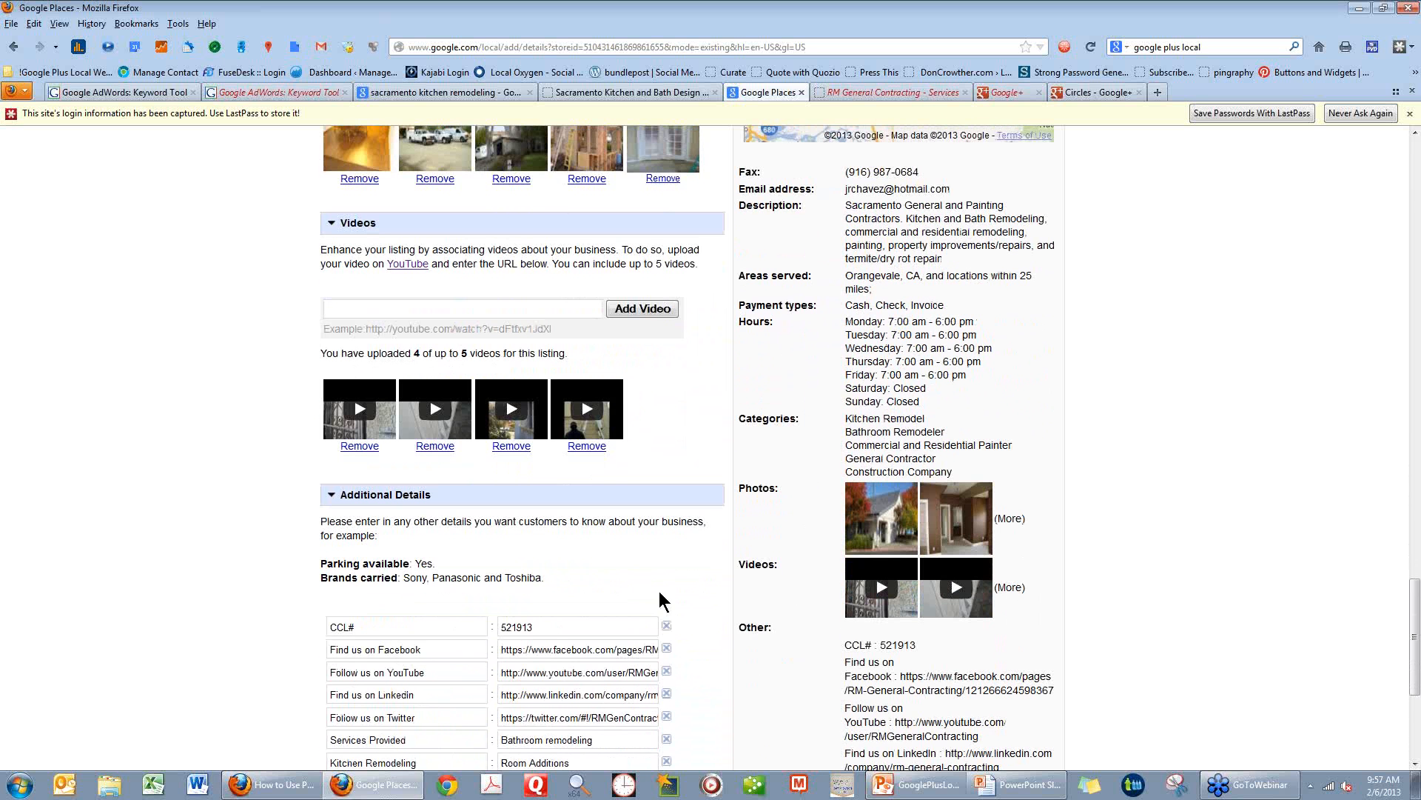
scroll(656, 590, down, 2)
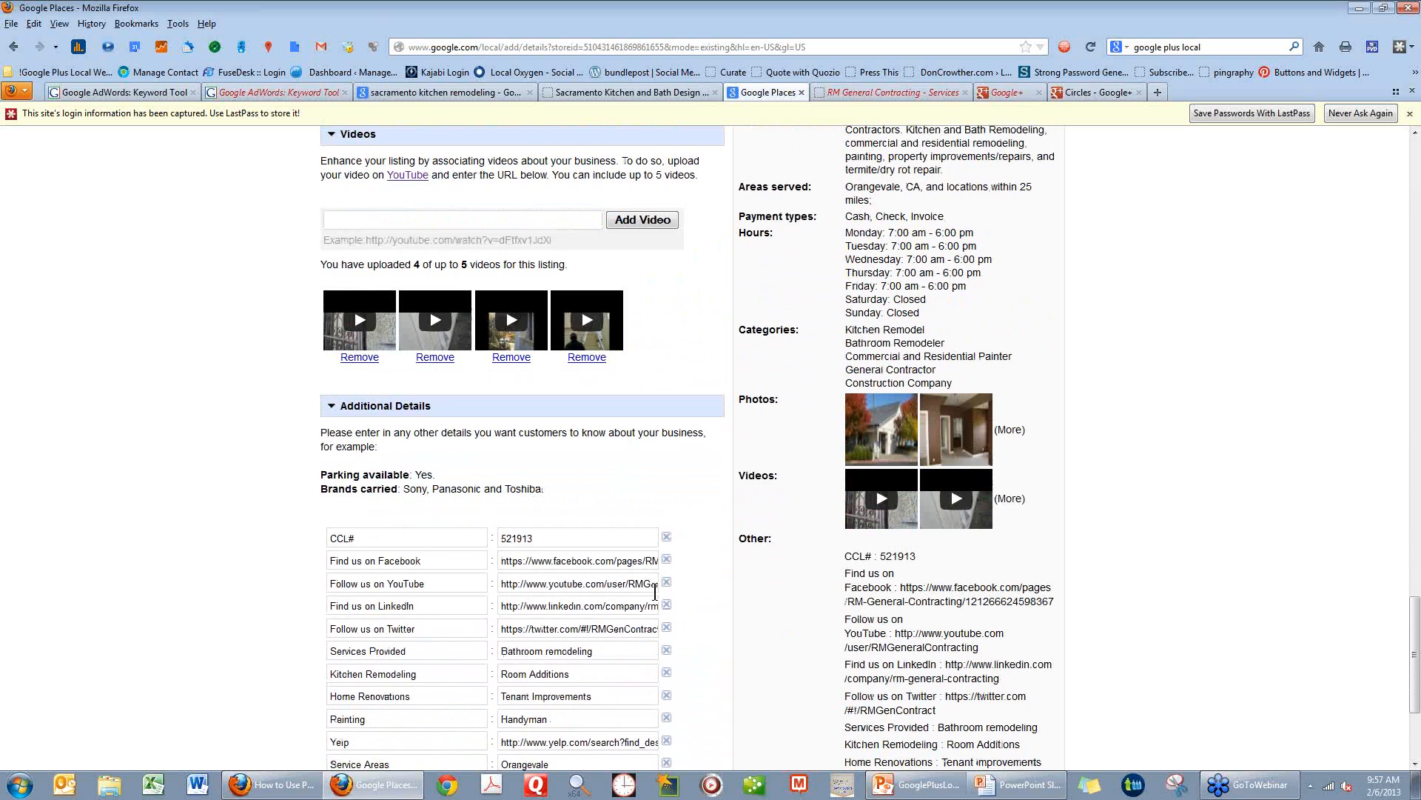
scroll(655, 591, down, 2)
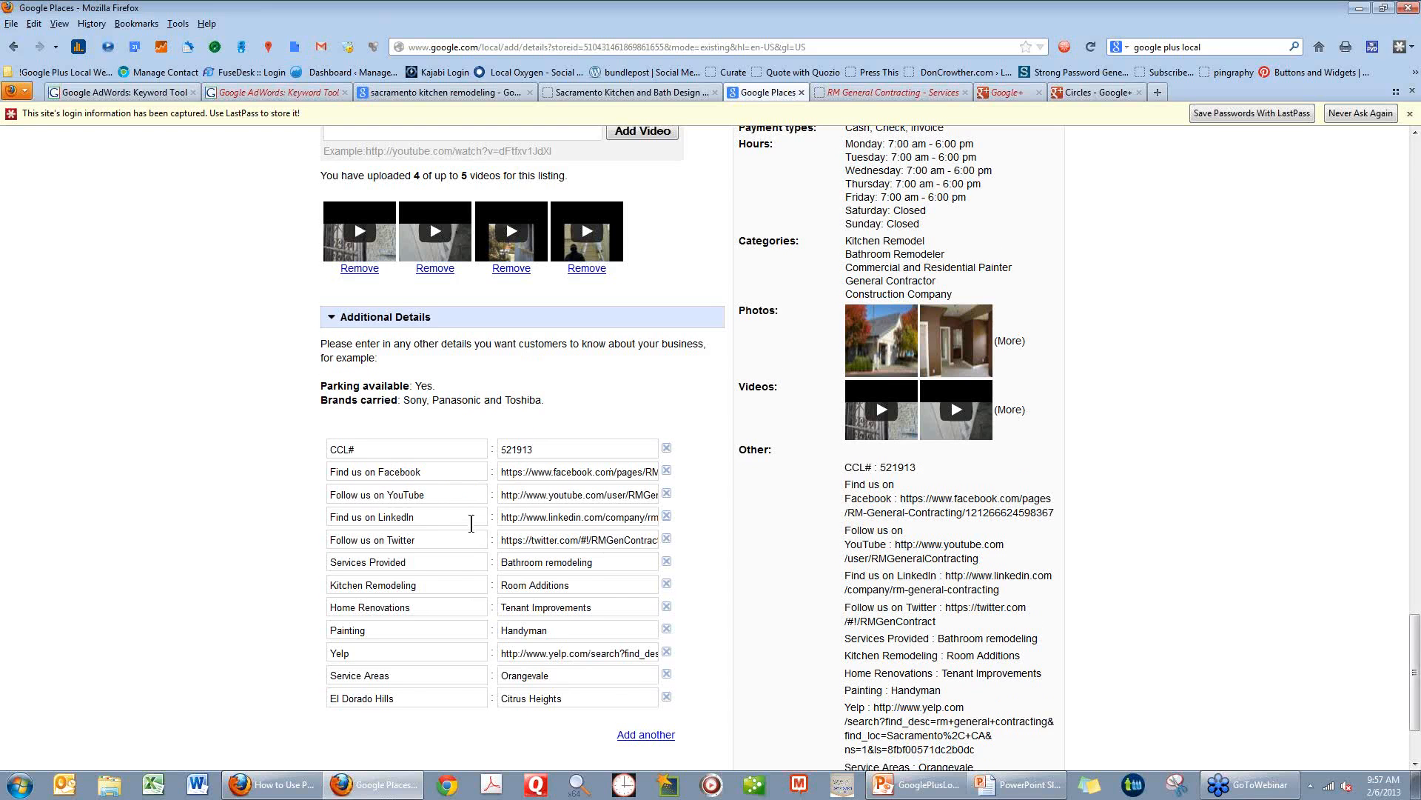
scroll(471, 523, down, 2)
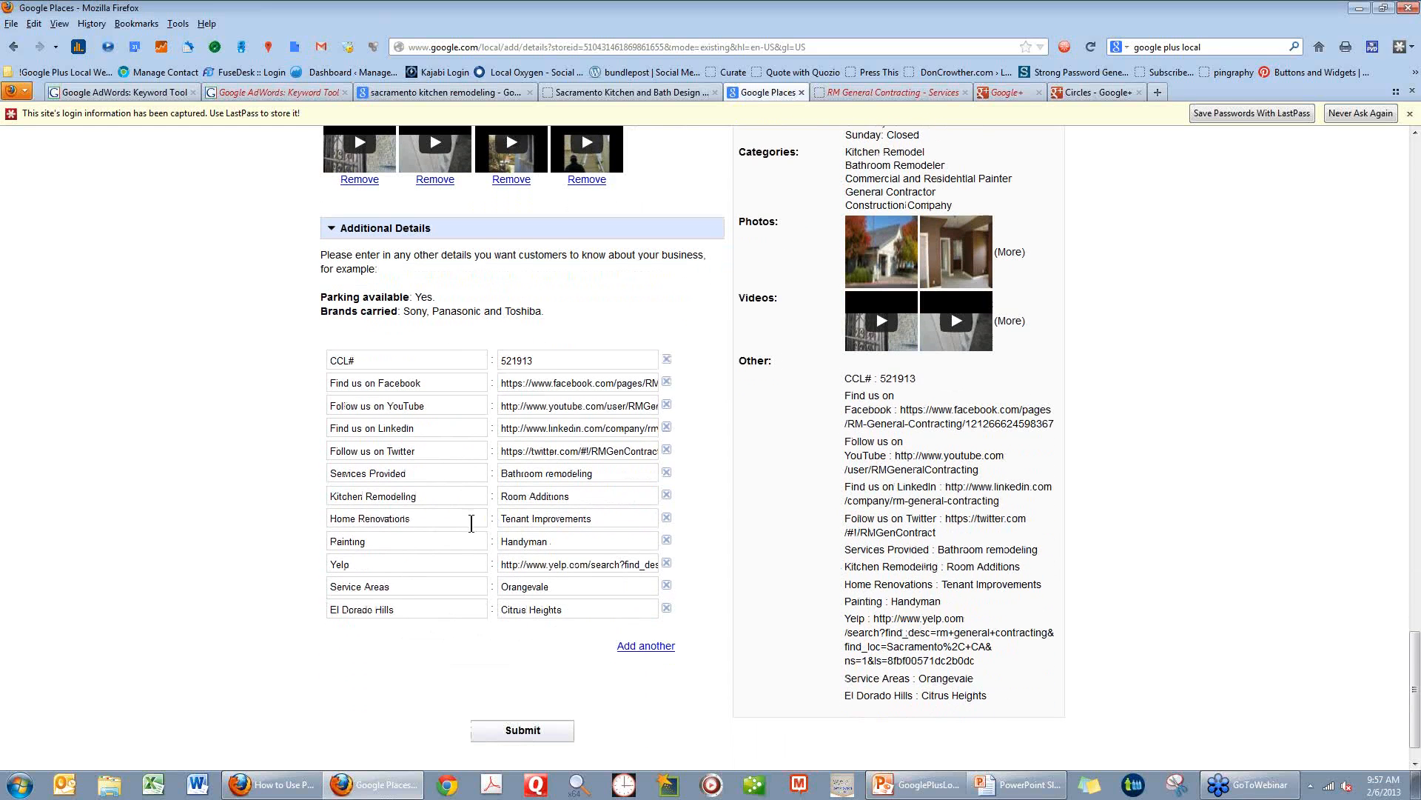
click(353, 564)
click(572, 567)
scroll(766, 468, up, 7)
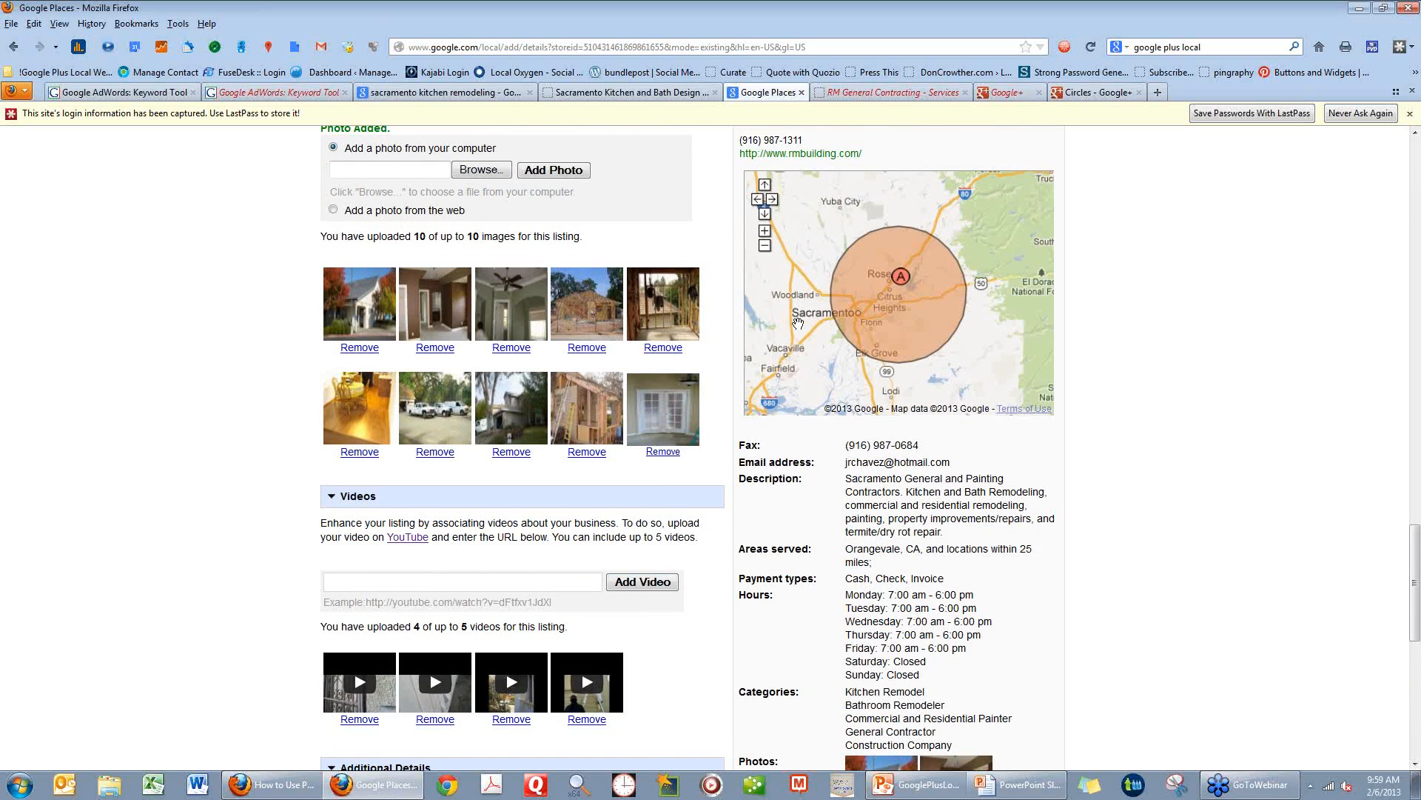
scroll(642, 681, down, 6)
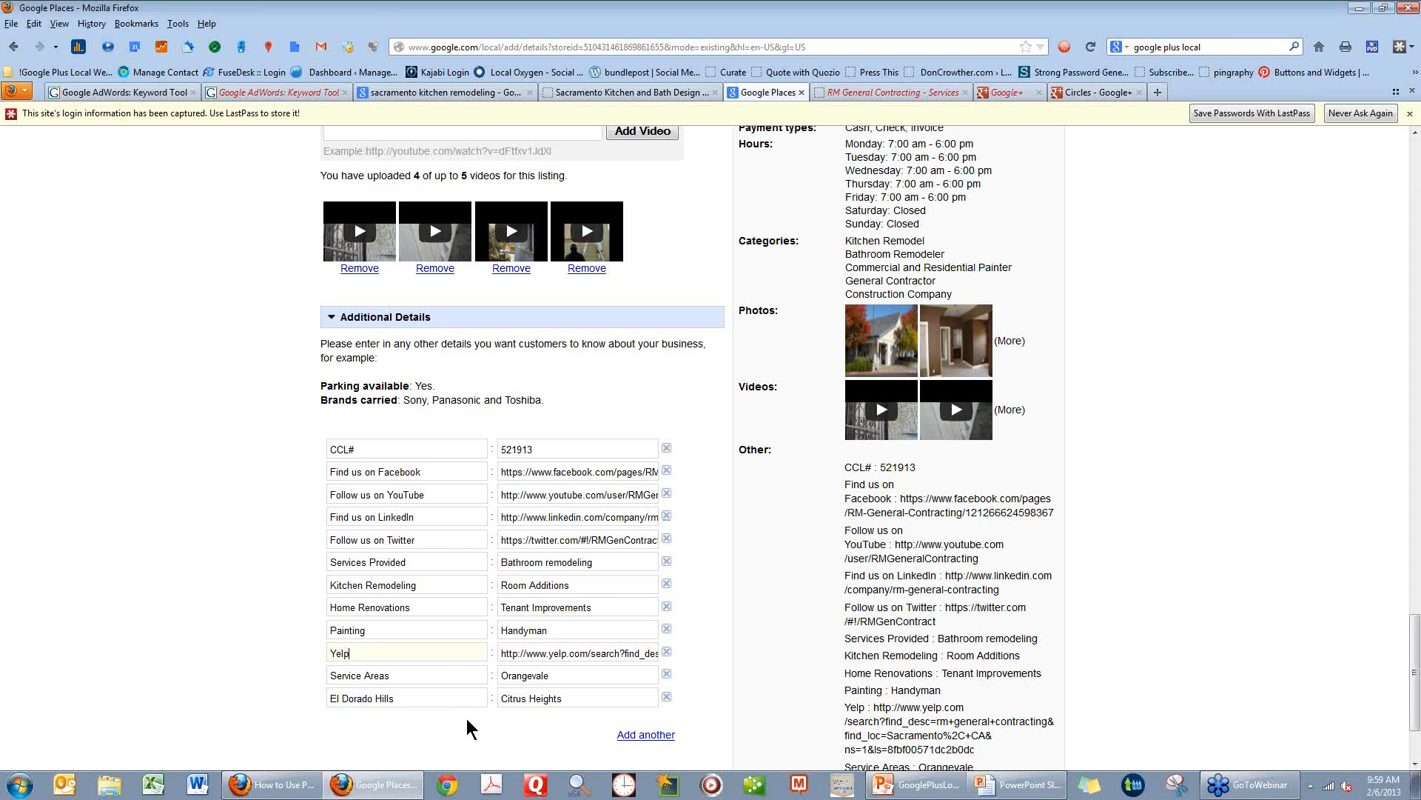
Add another empty row to the Additional Details and submit the listing.
scroll(466, 730, down, 3)
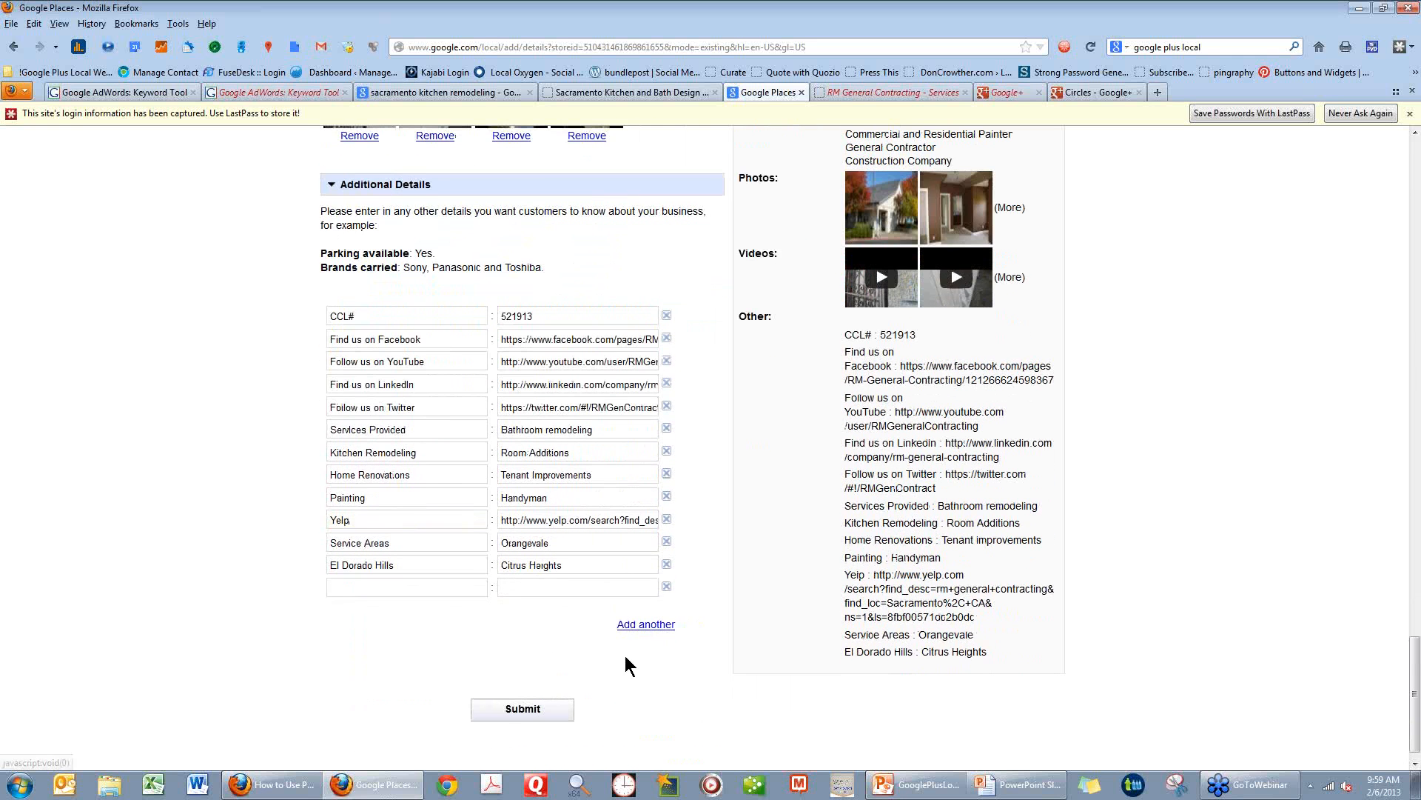
click(635, 602)
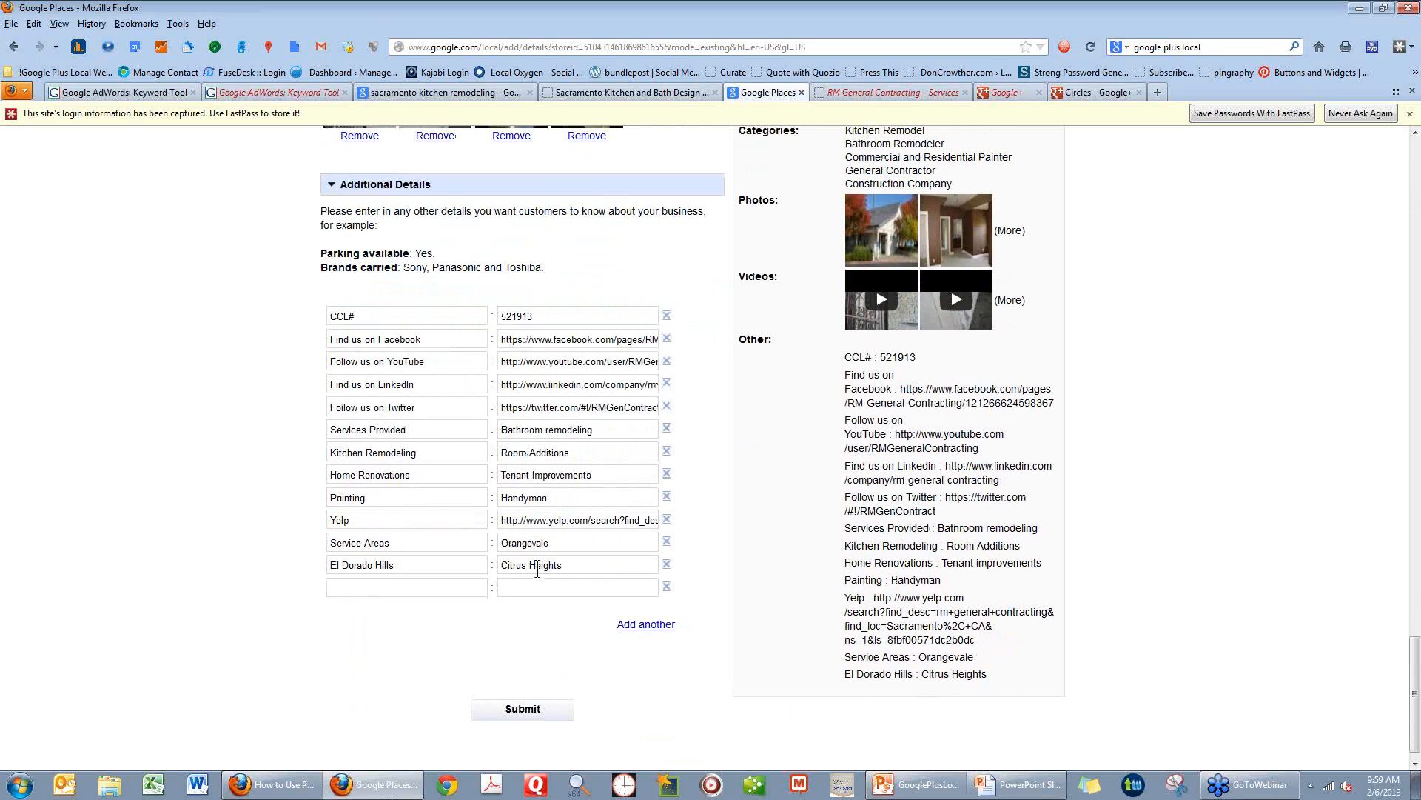
click(523, 710)
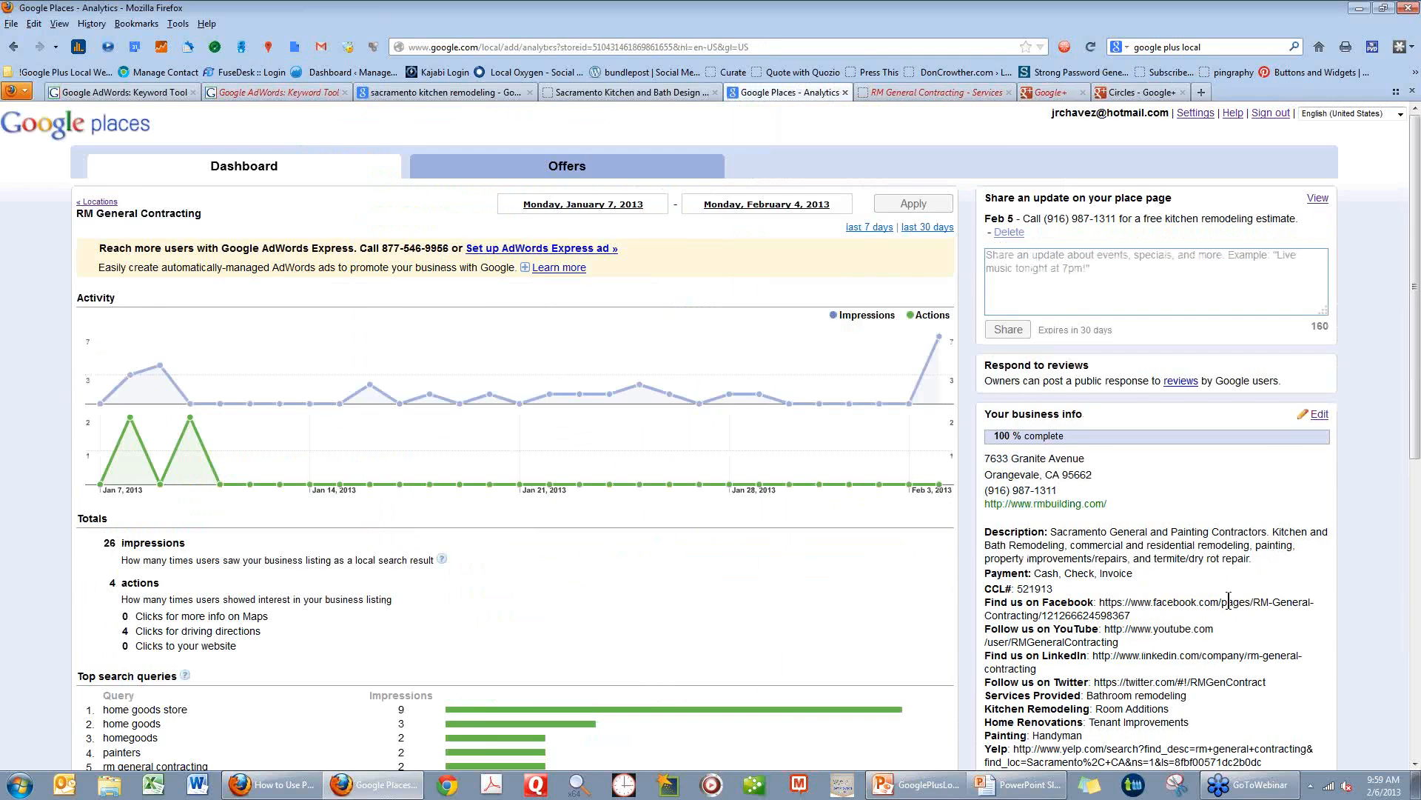
scroll(1235, 688, down, 10)
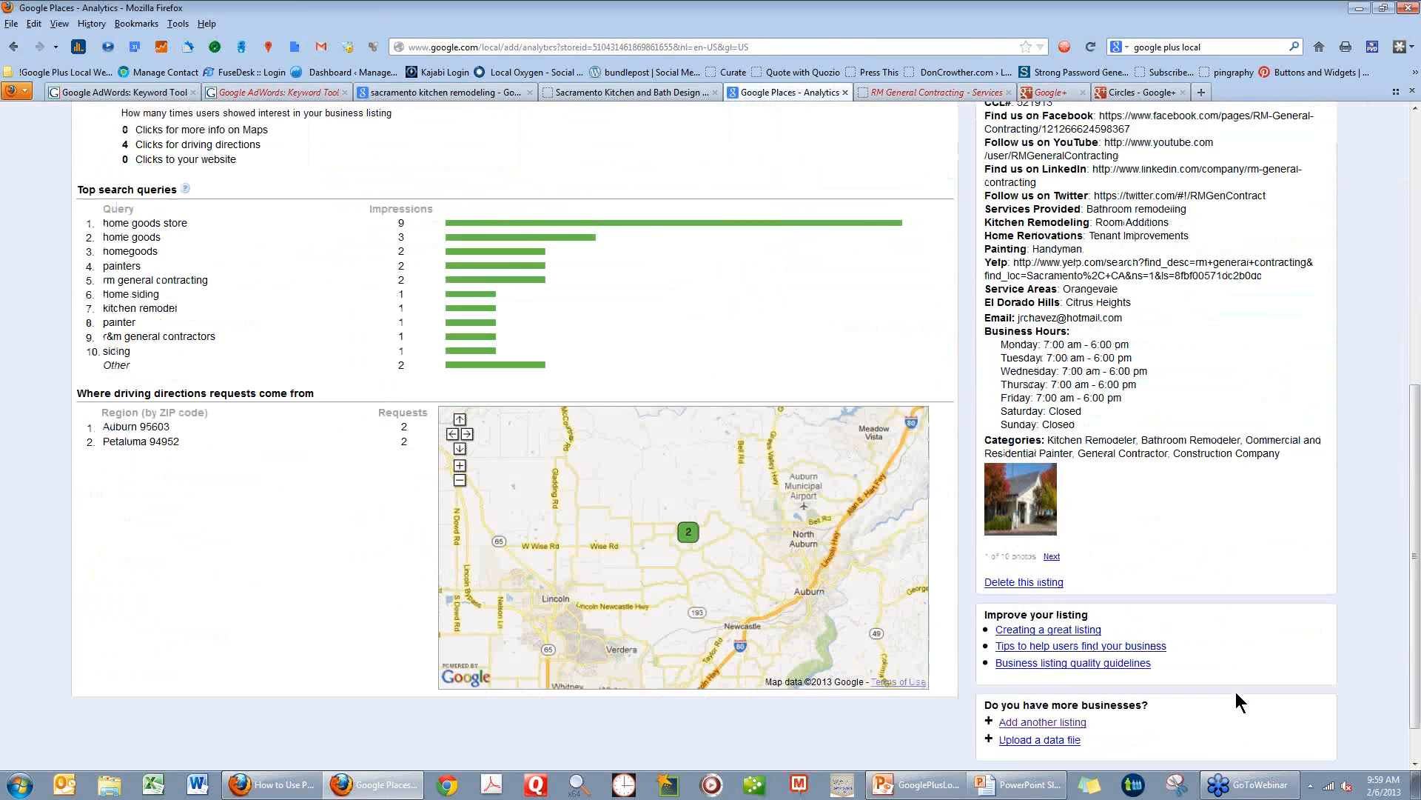
scroll(1205, 607, up, 5)
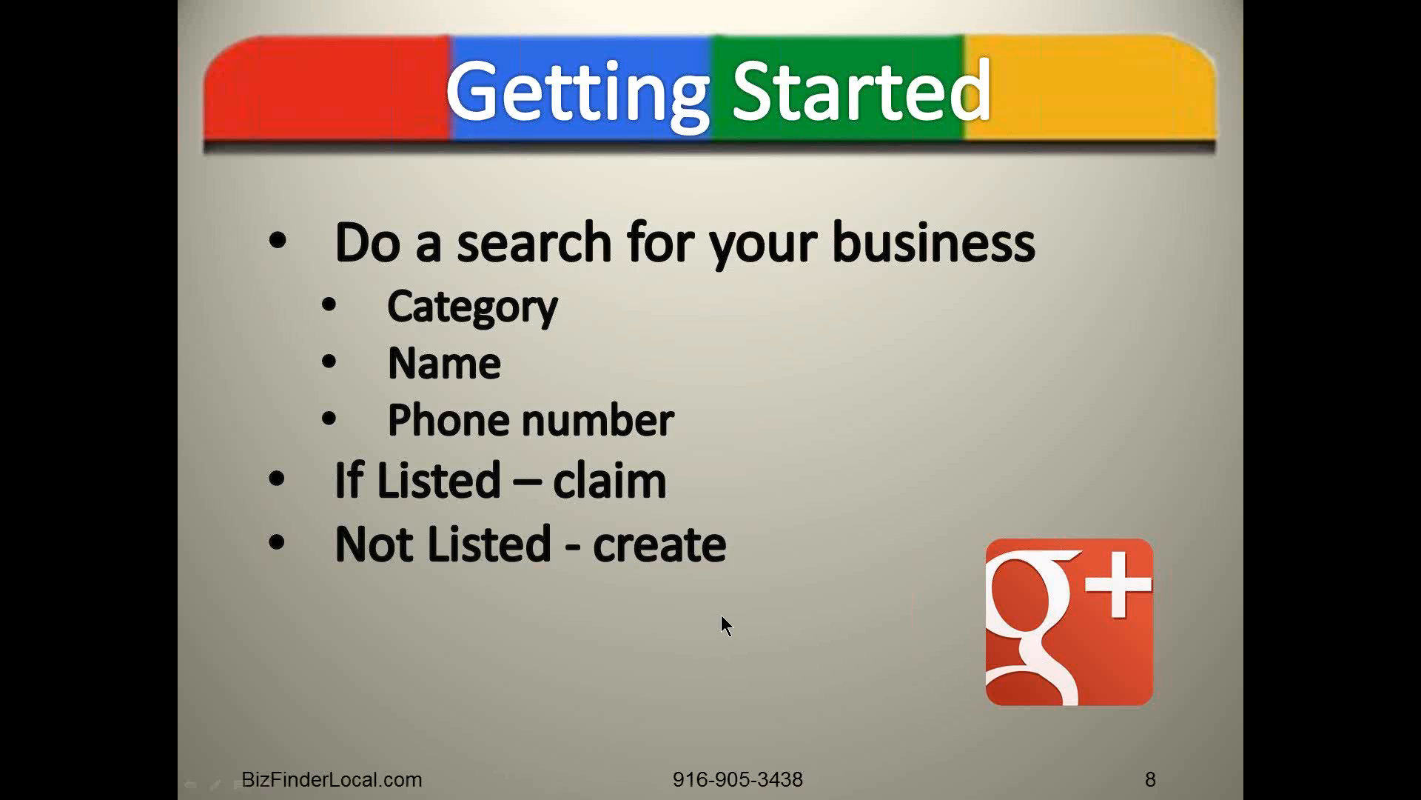
click(722, 615)
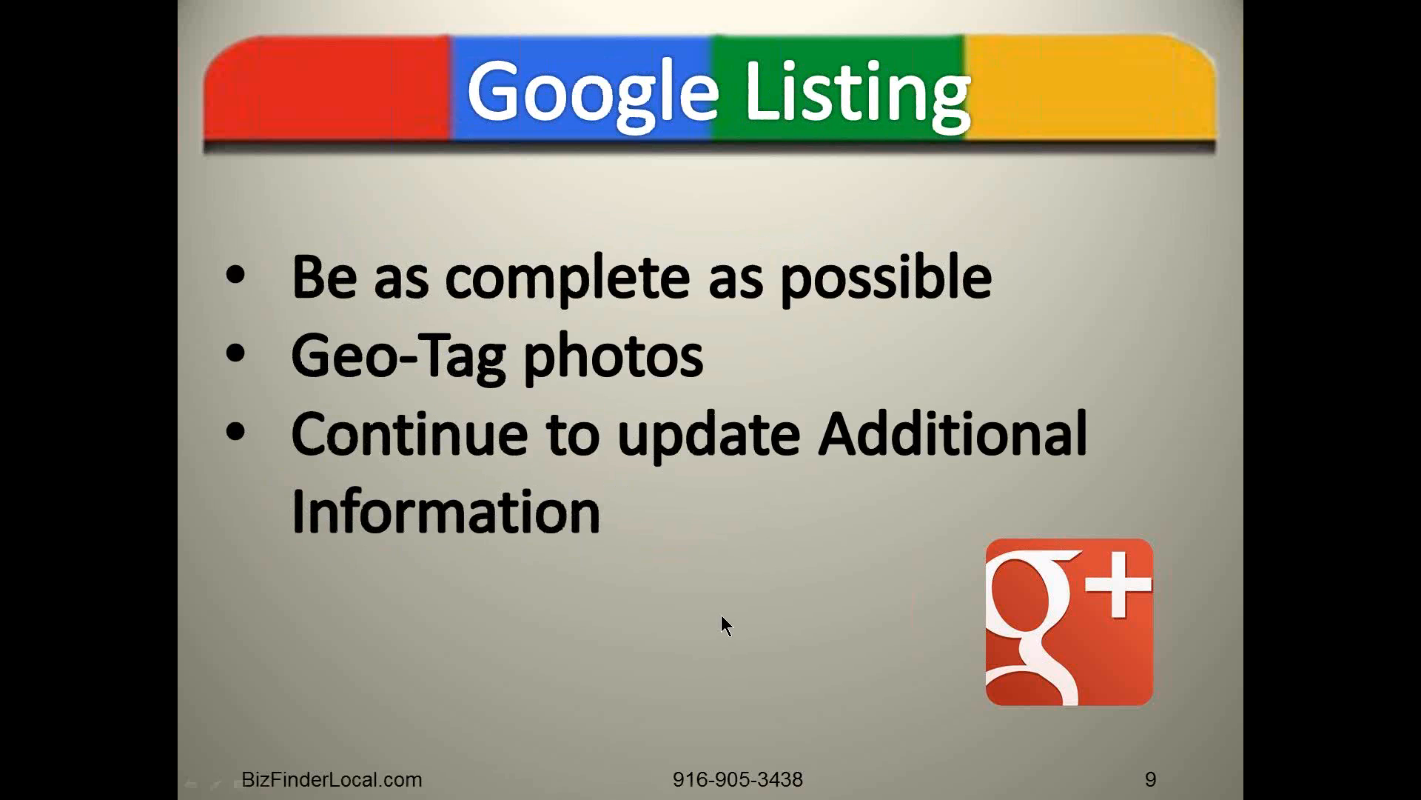
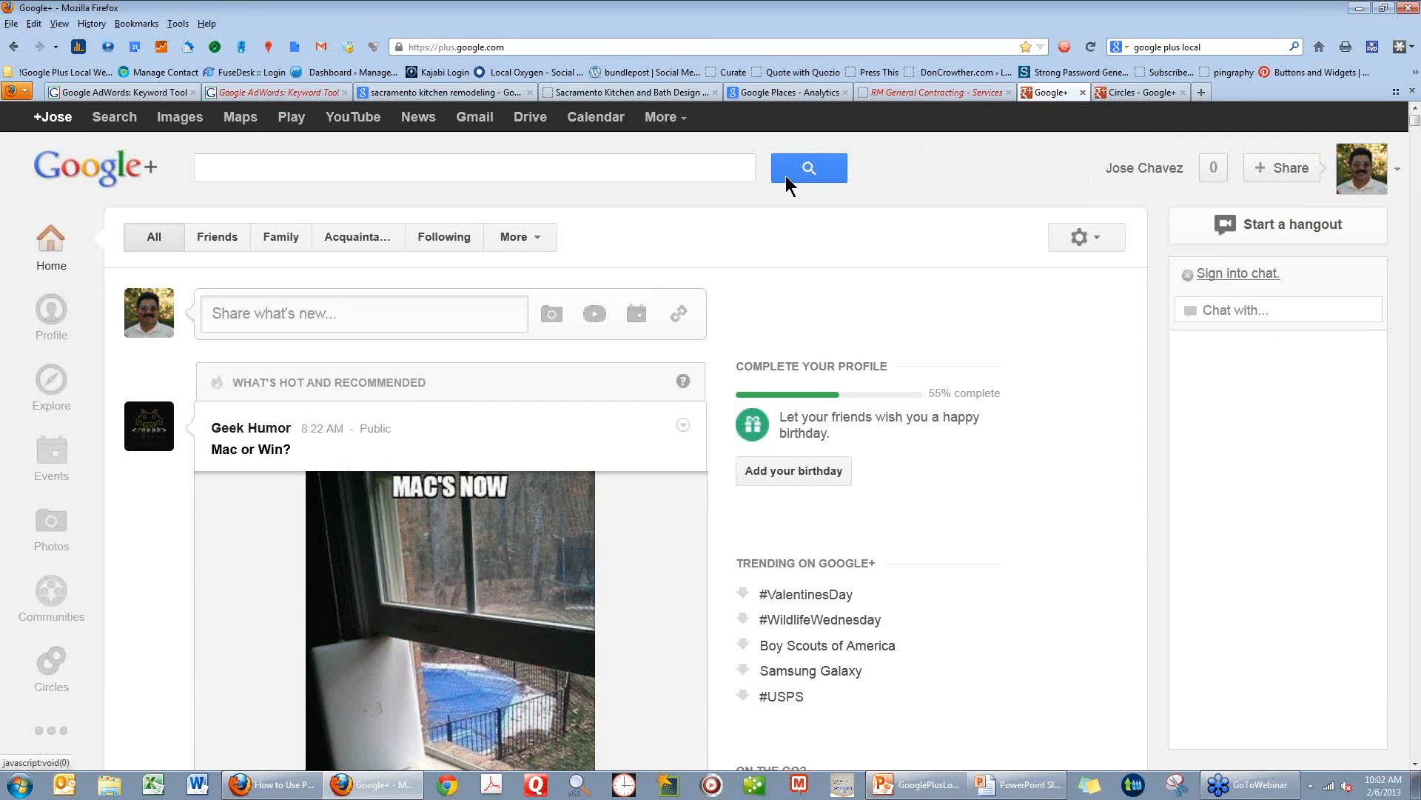
Open the account owner's personal Google+ profile for editing.
click(46, 120)
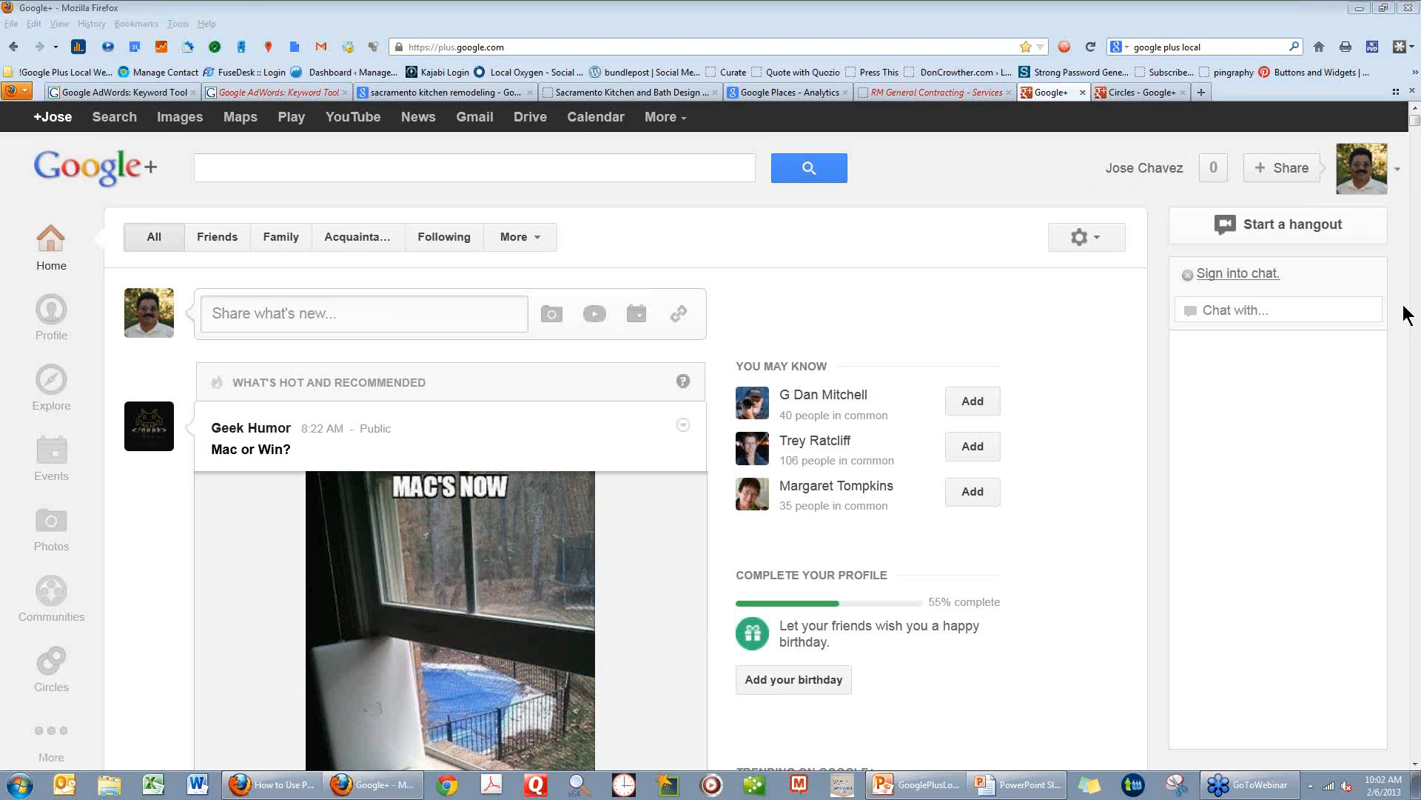
click(1398, 170)
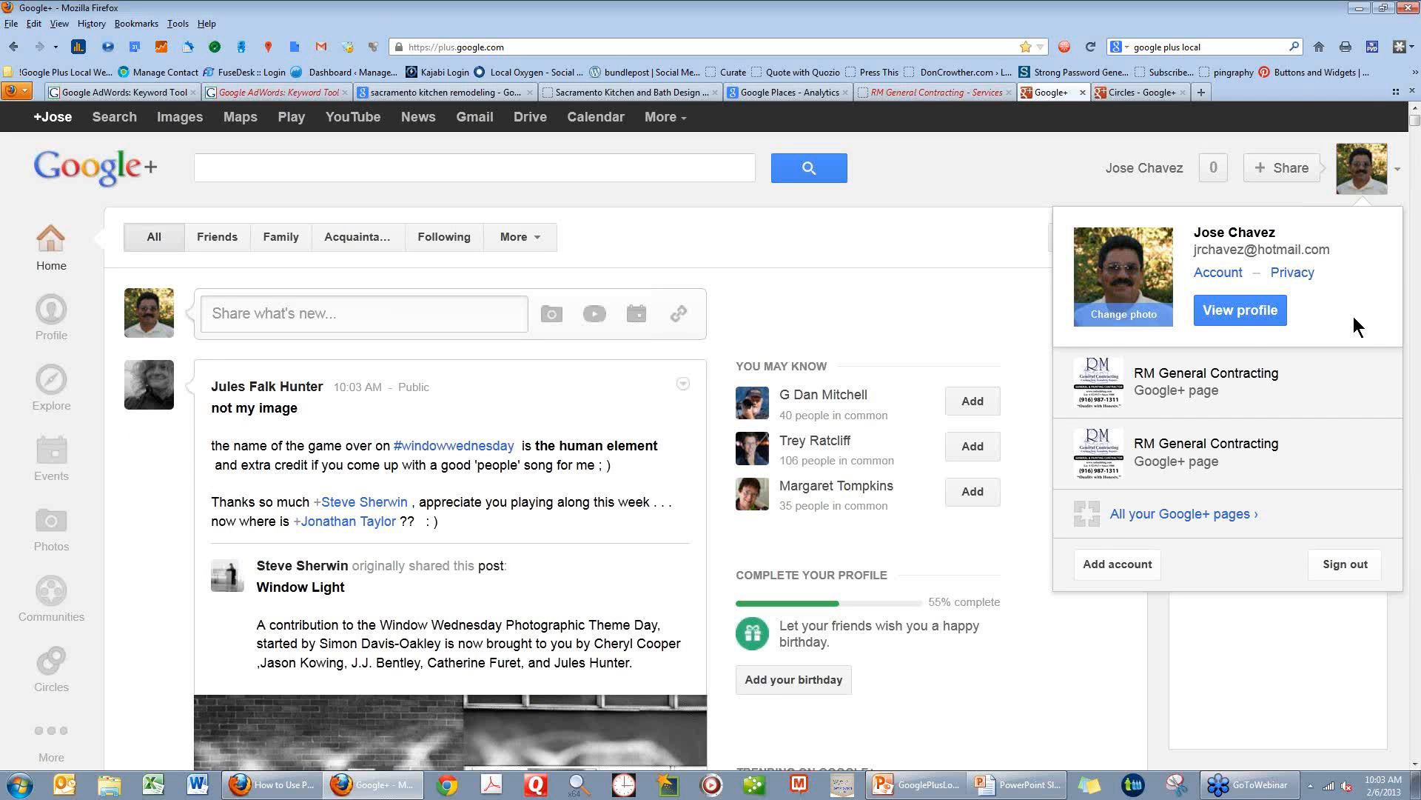
click(1254, 313)
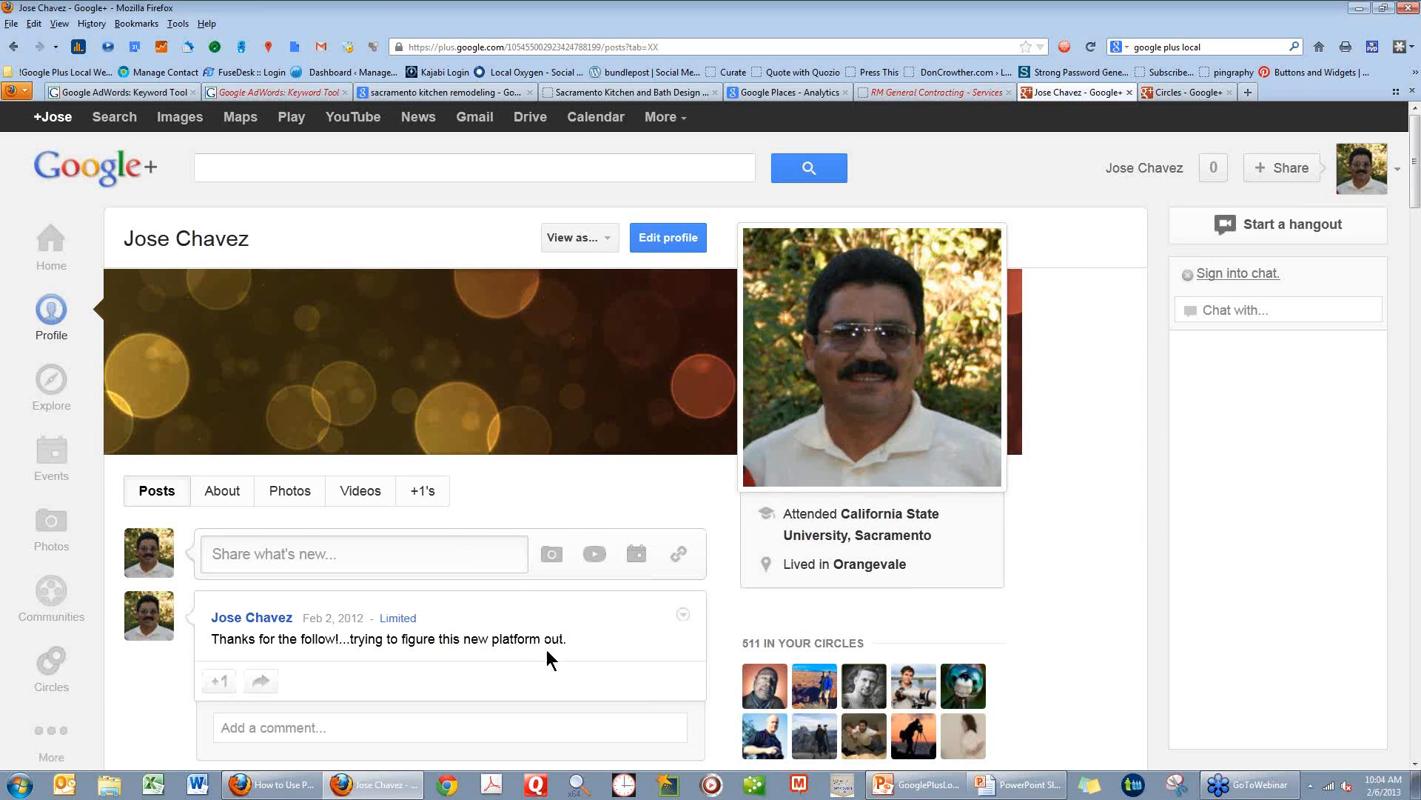
click(676, 241)
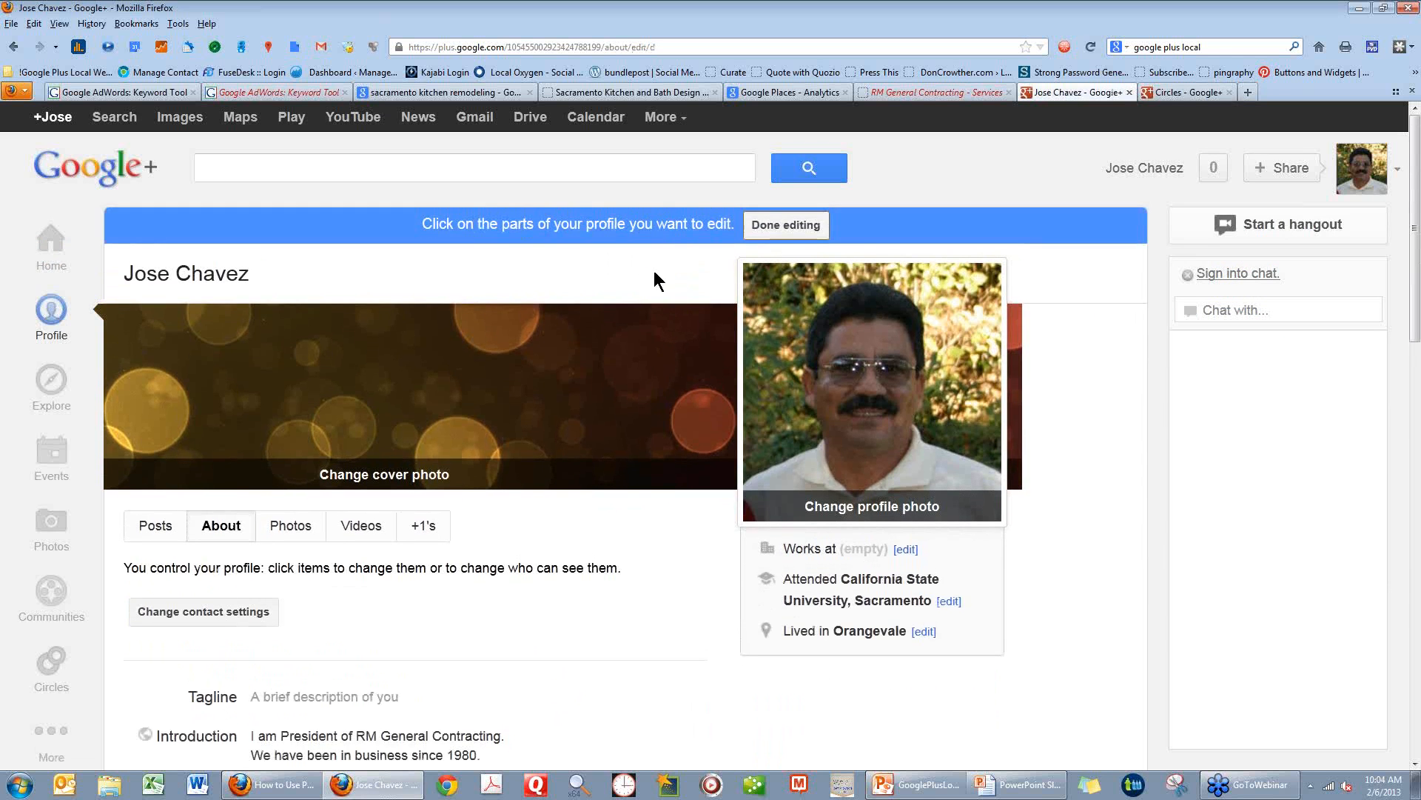
Examine the profile's contact settings and its About fields, from Tagline and Introduction down to Contributor to and Links.
scroll(425, 634, down, 3)
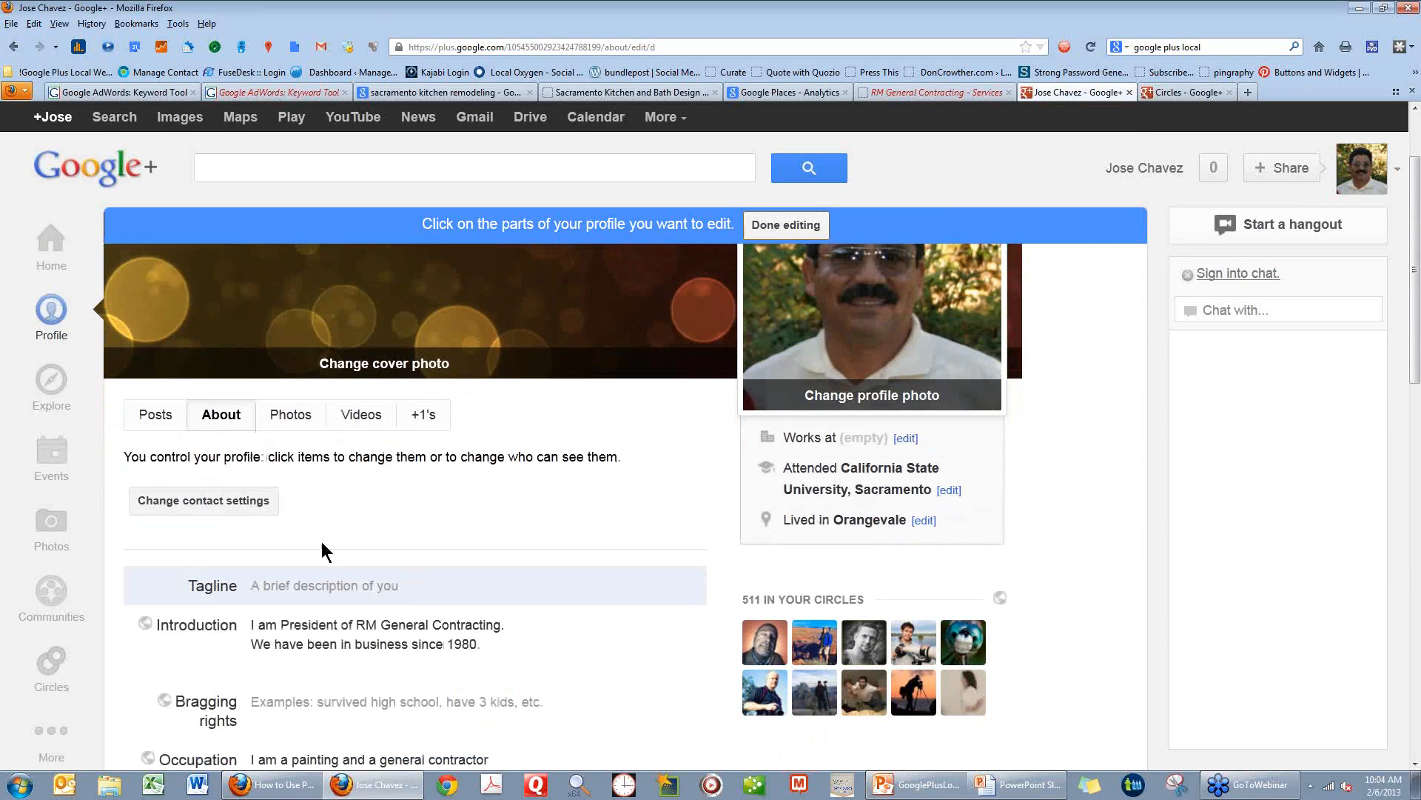
click(243, 508)
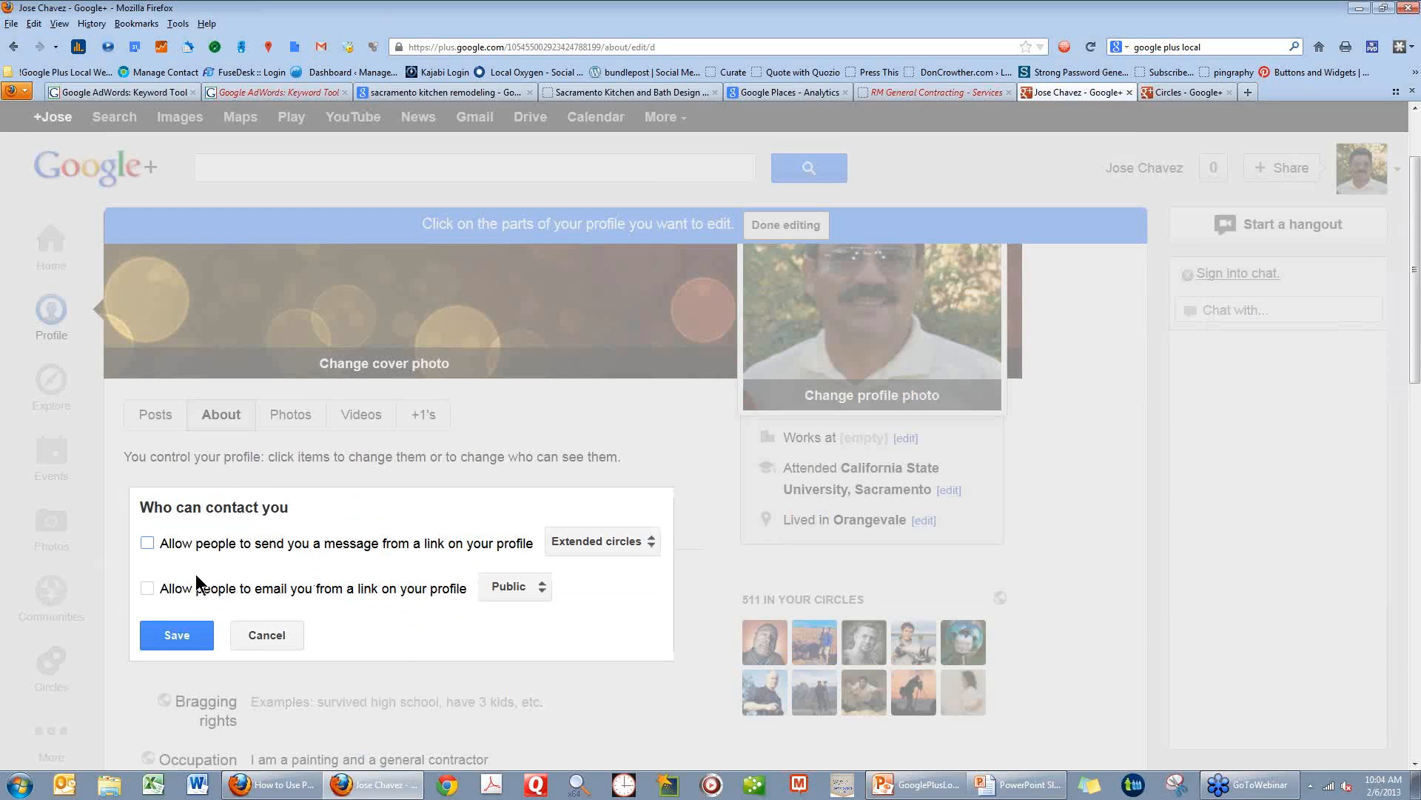
click(278, 638)
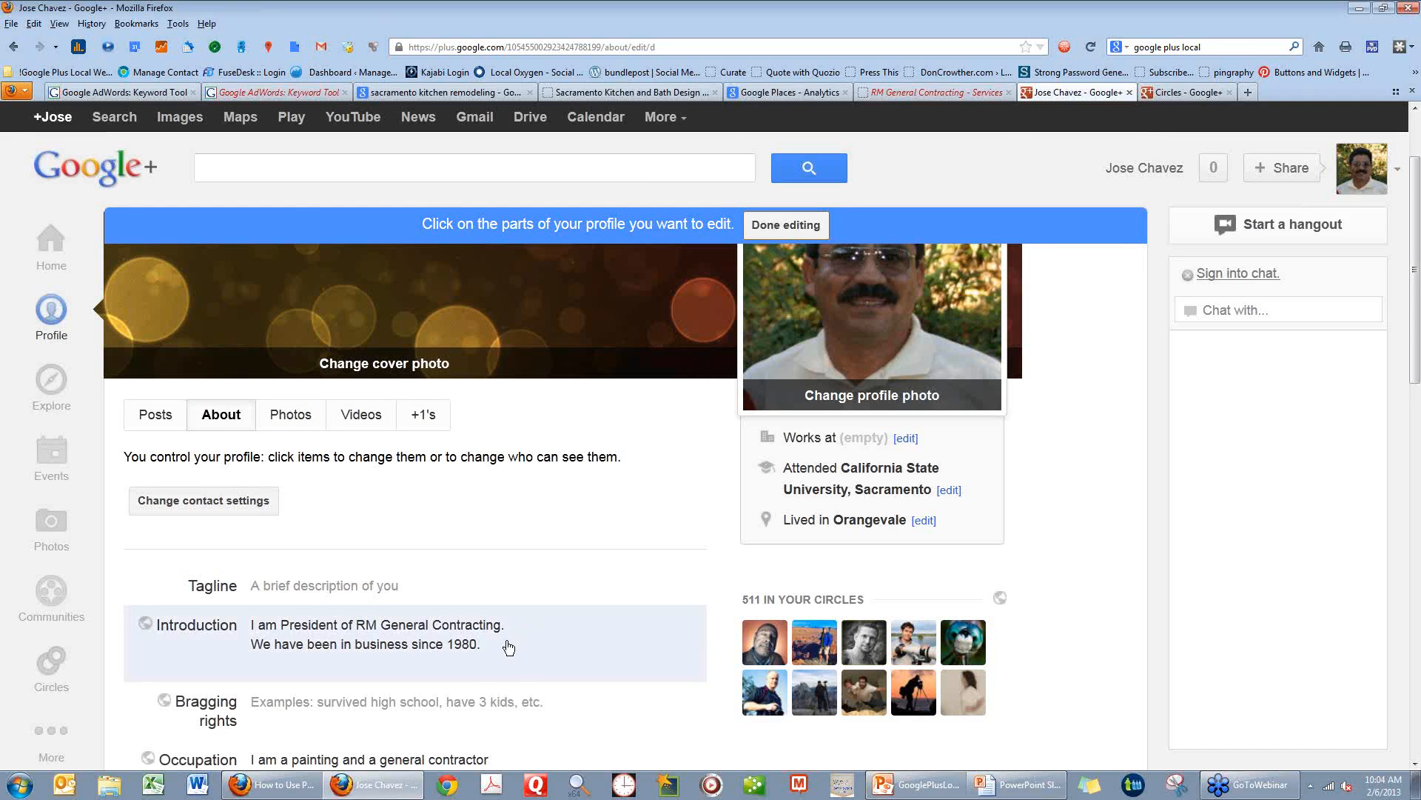
scroll(508, 648, down, 3)
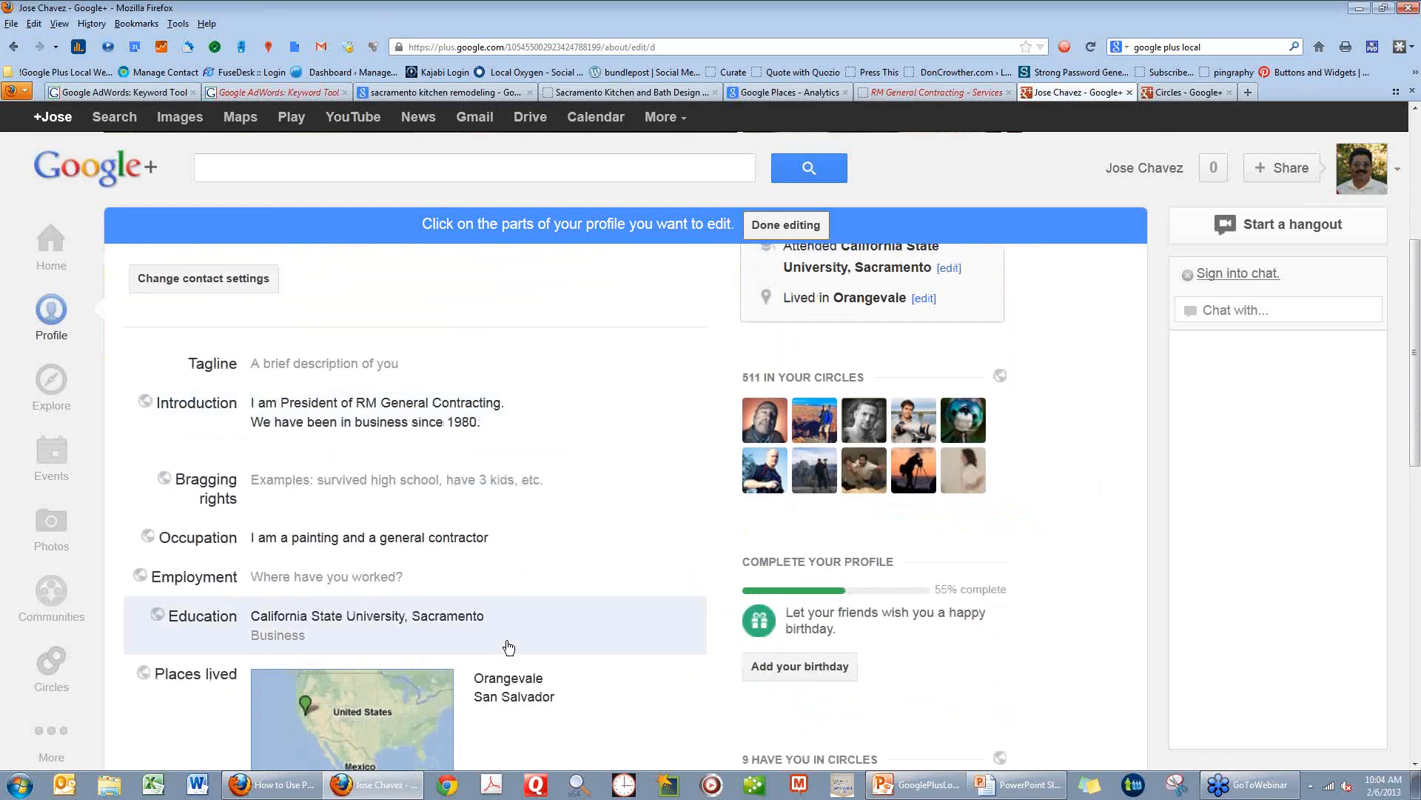
scroll(509, 648, down, 8)
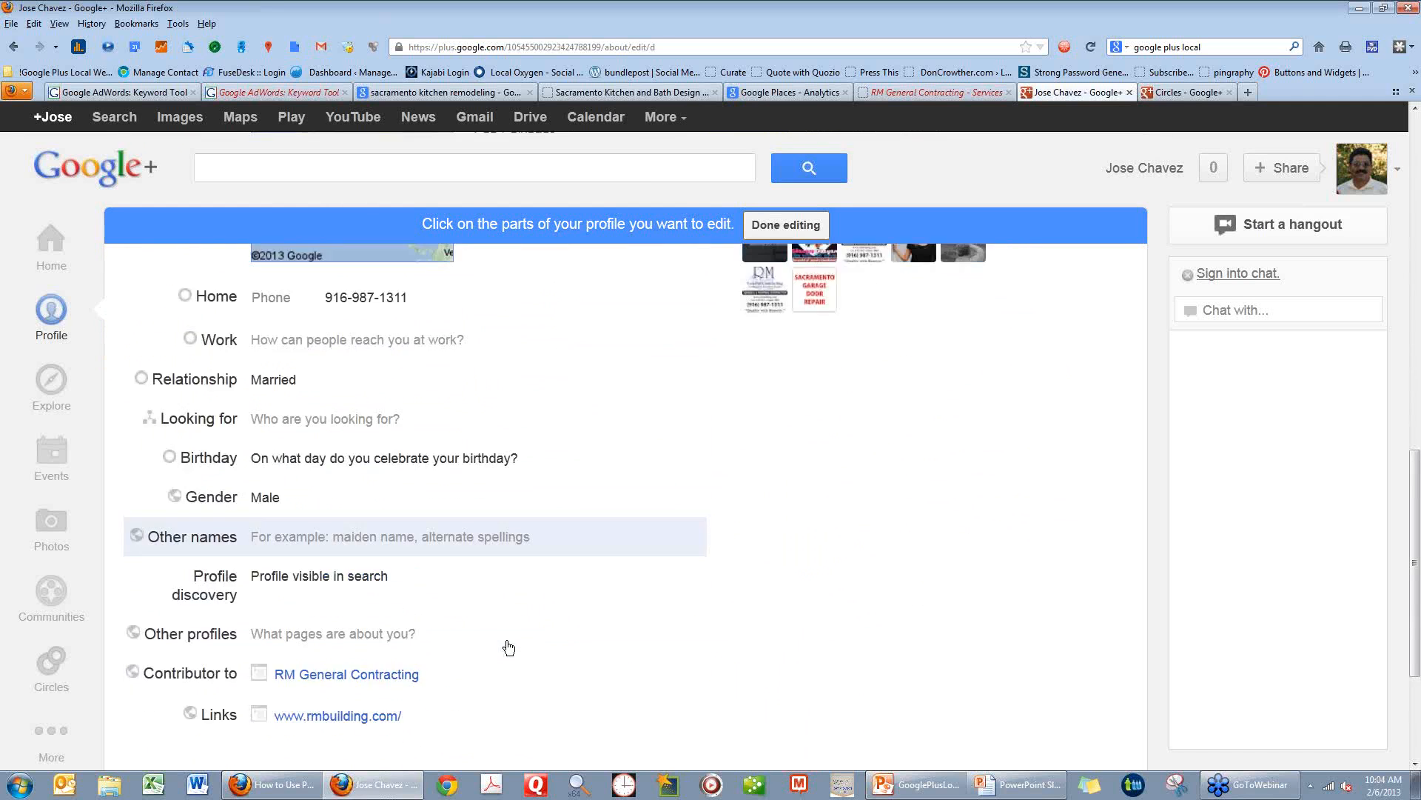
scroll(508, 647, down, 3)
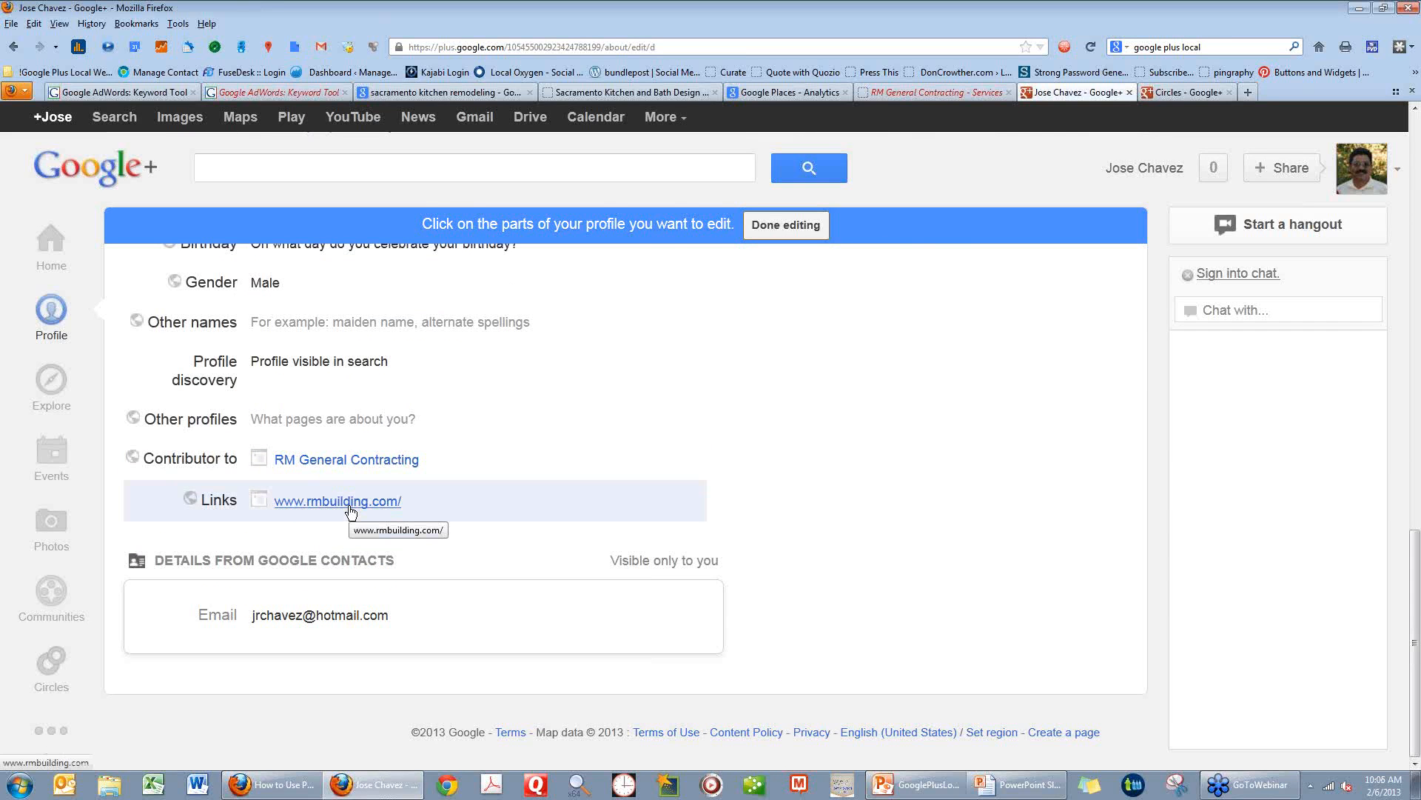
scroll(593, 353, up, 15)
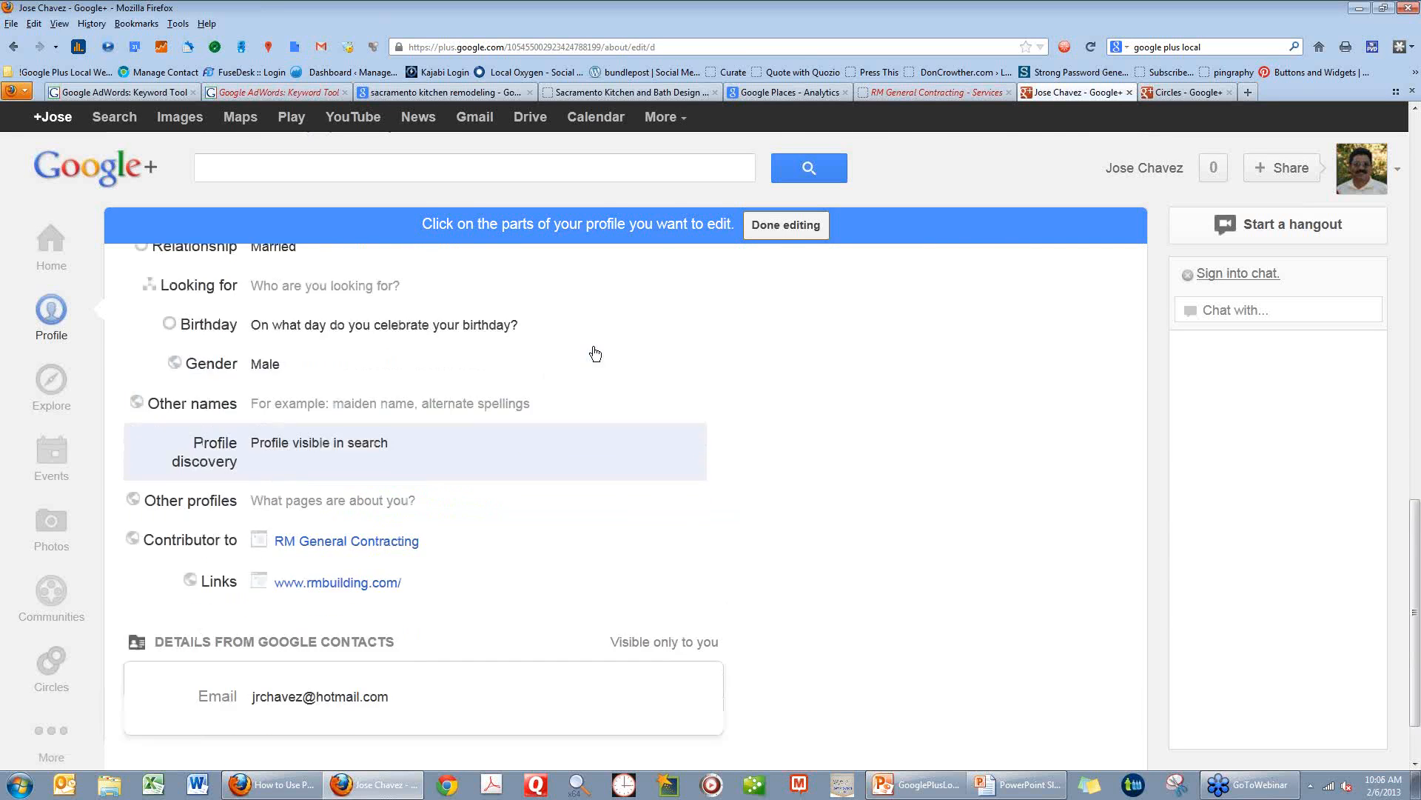
scroll(596, 354, up, 10)
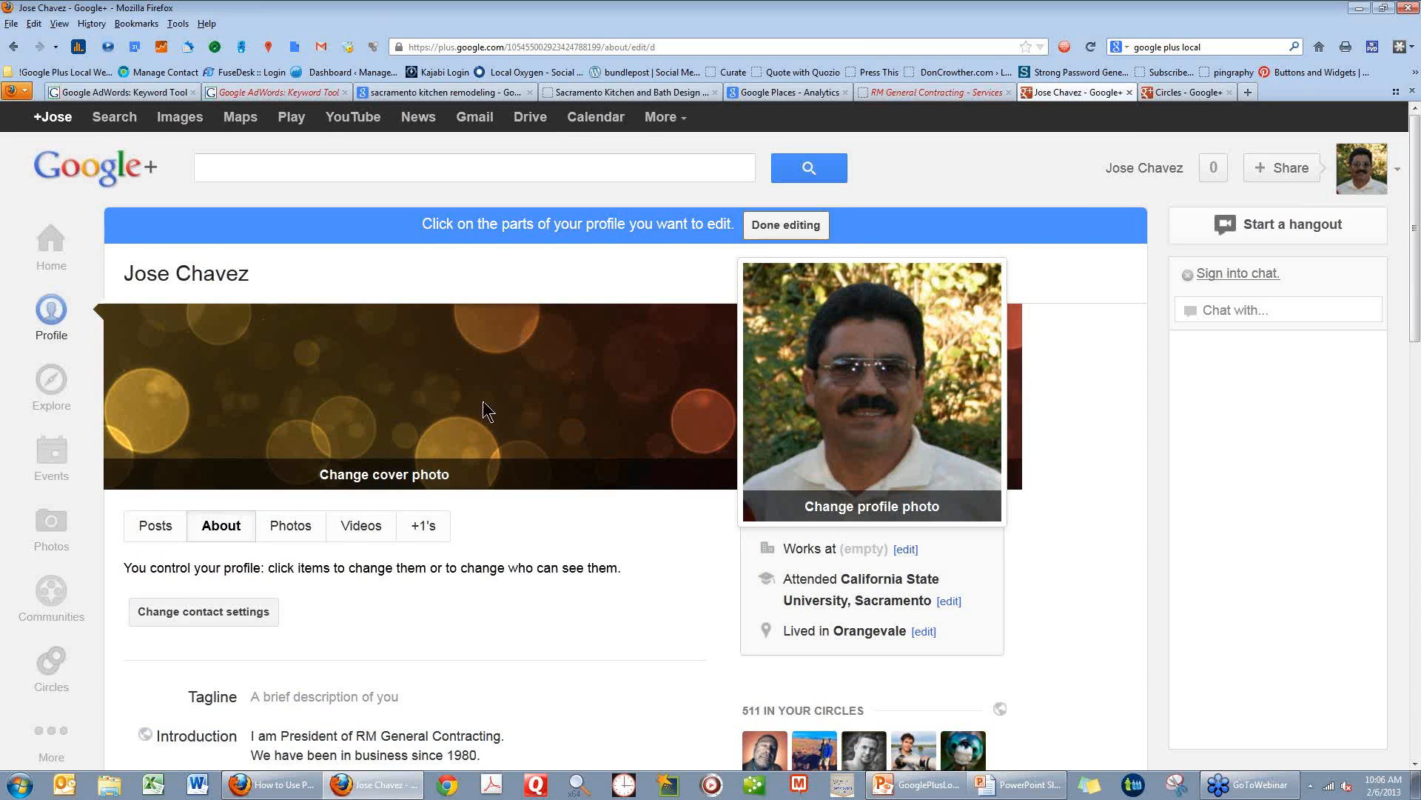
Add BizFinder Local from the Business circle to the Following circle, and display the Following circle's members.
click(58, 676)
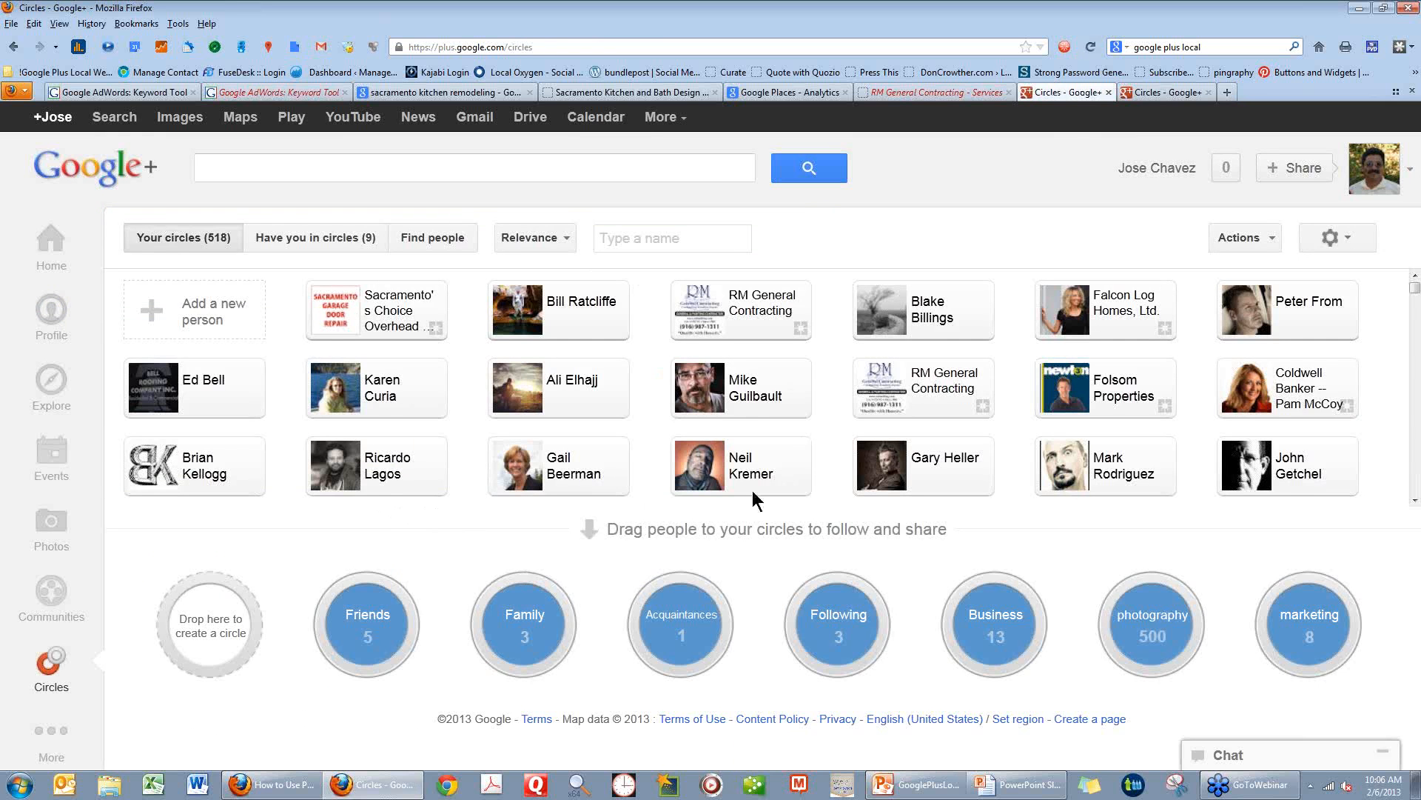
click(996, 635)
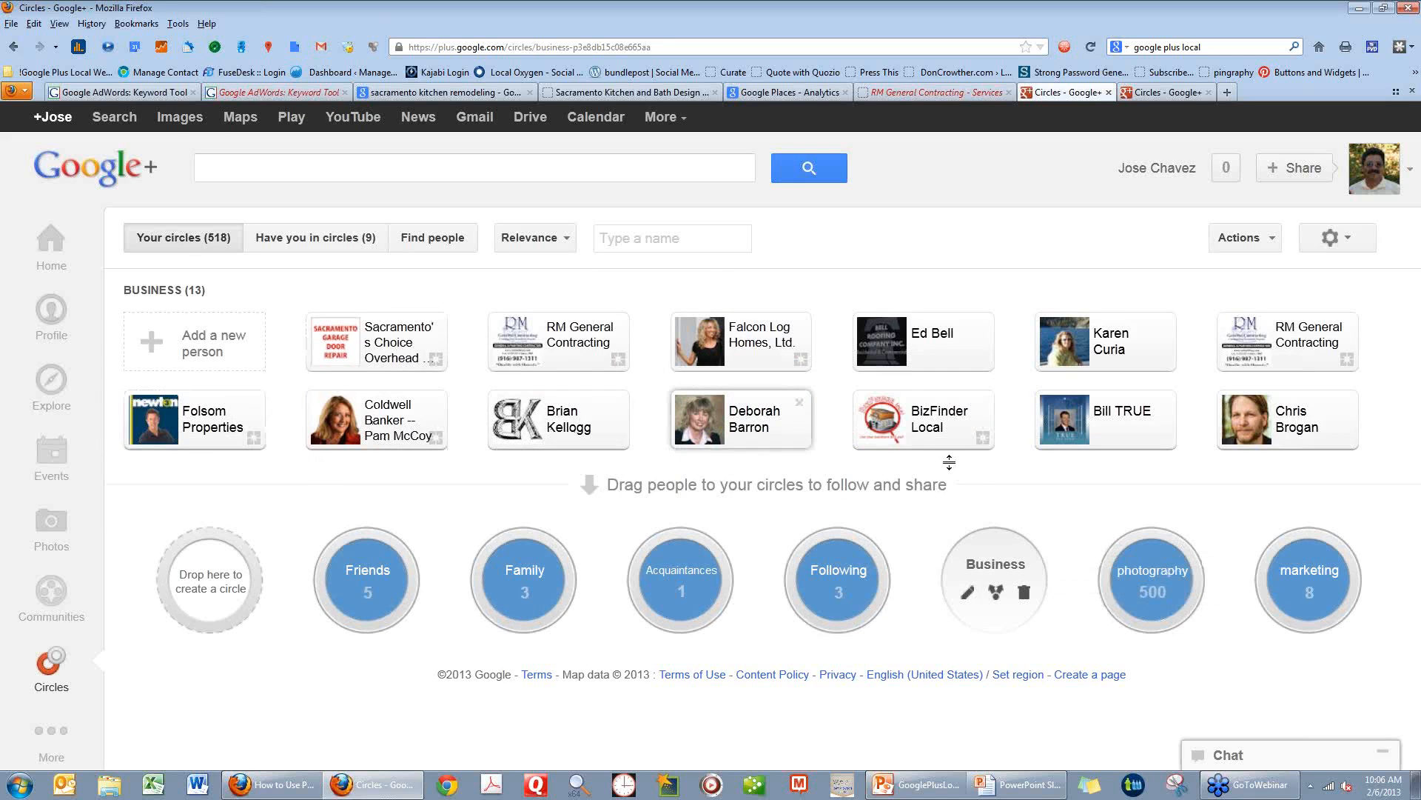
click(919, 439)
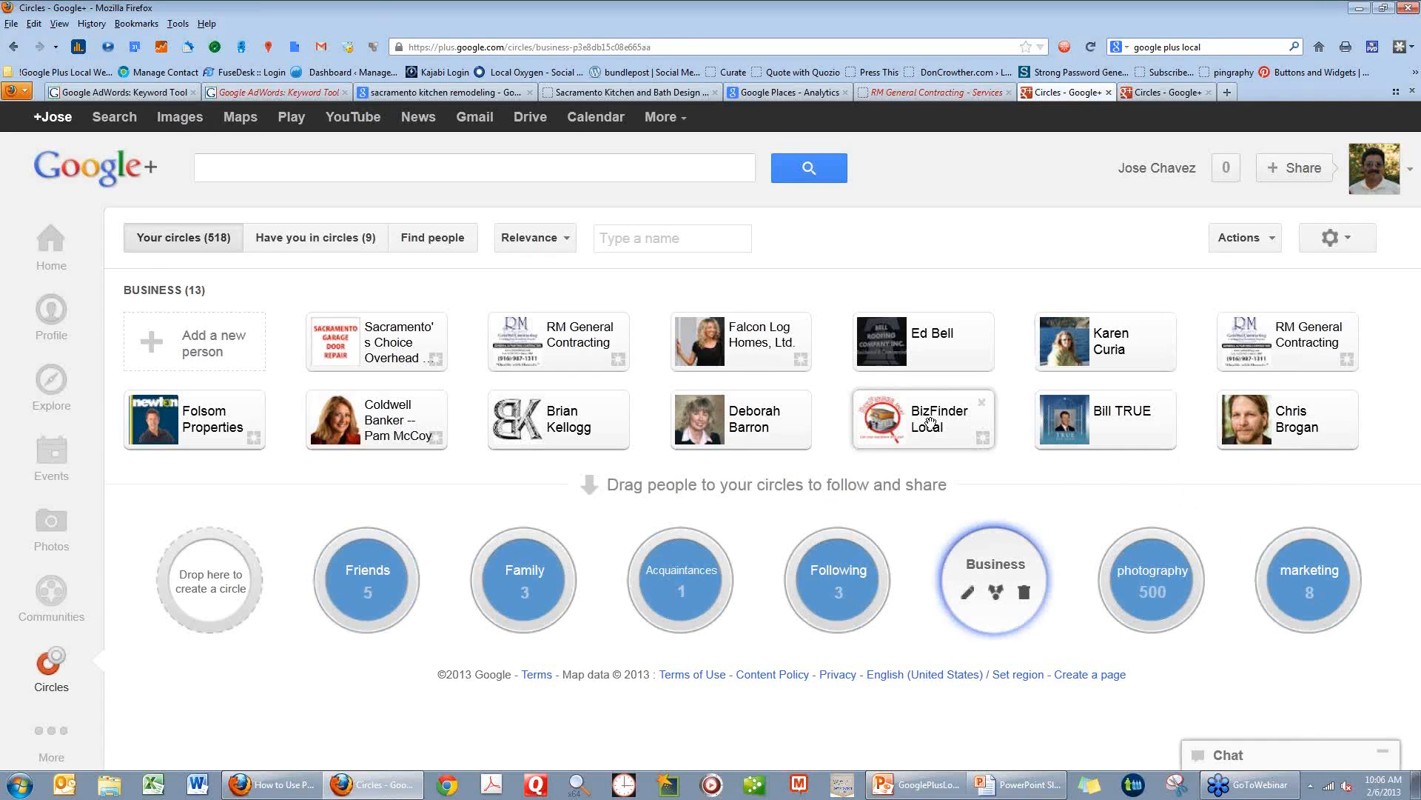
mouse_move(931, 419)
drag(931, 419, 835, 582)
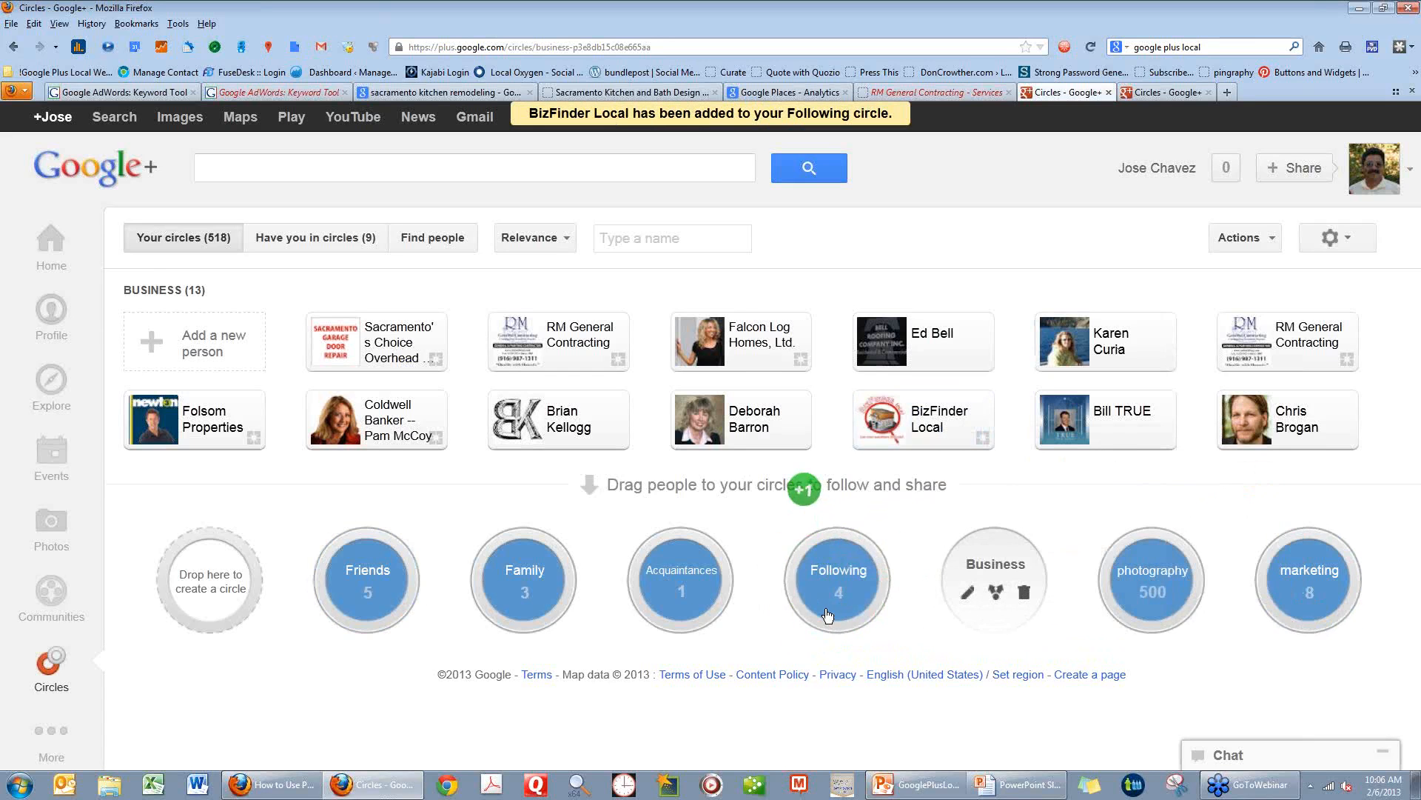
click(838, 590)
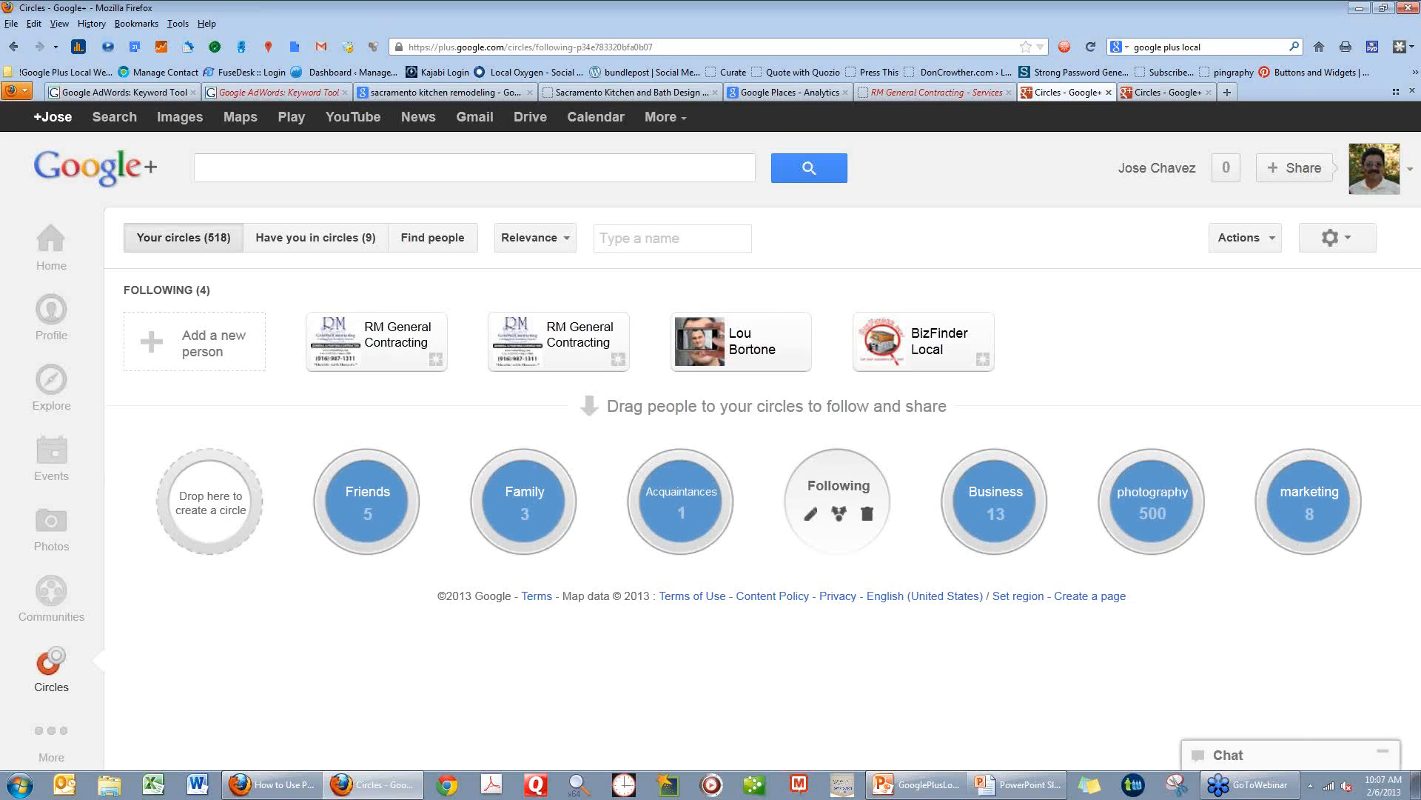
Switch to the PowerPoint slide show and advance from the Google+ slide to the Authorship slide about the Google Author Link Plugin.
mouse_move(691, 483)
mouse_move(975, 519)
click(1036, 794)
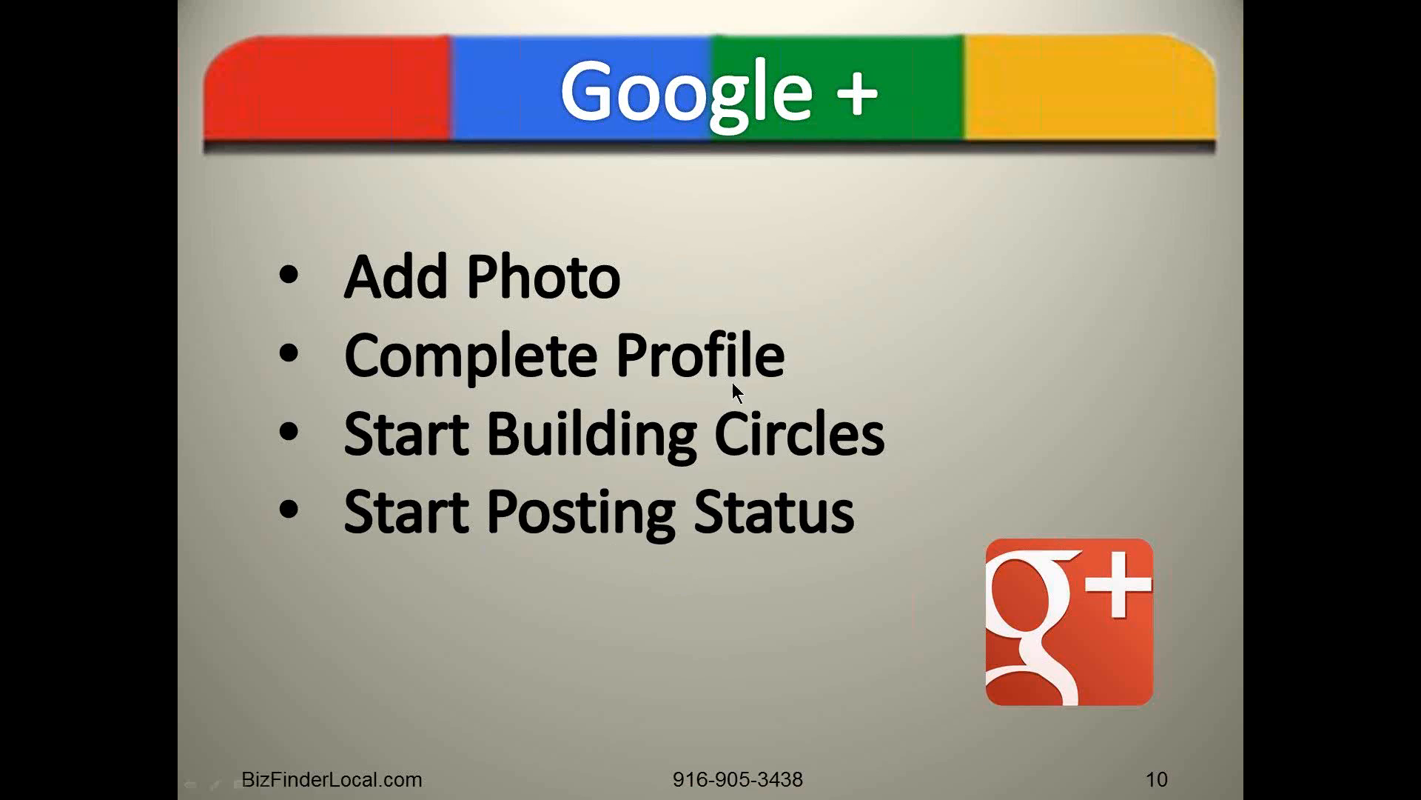
click(666, 571)
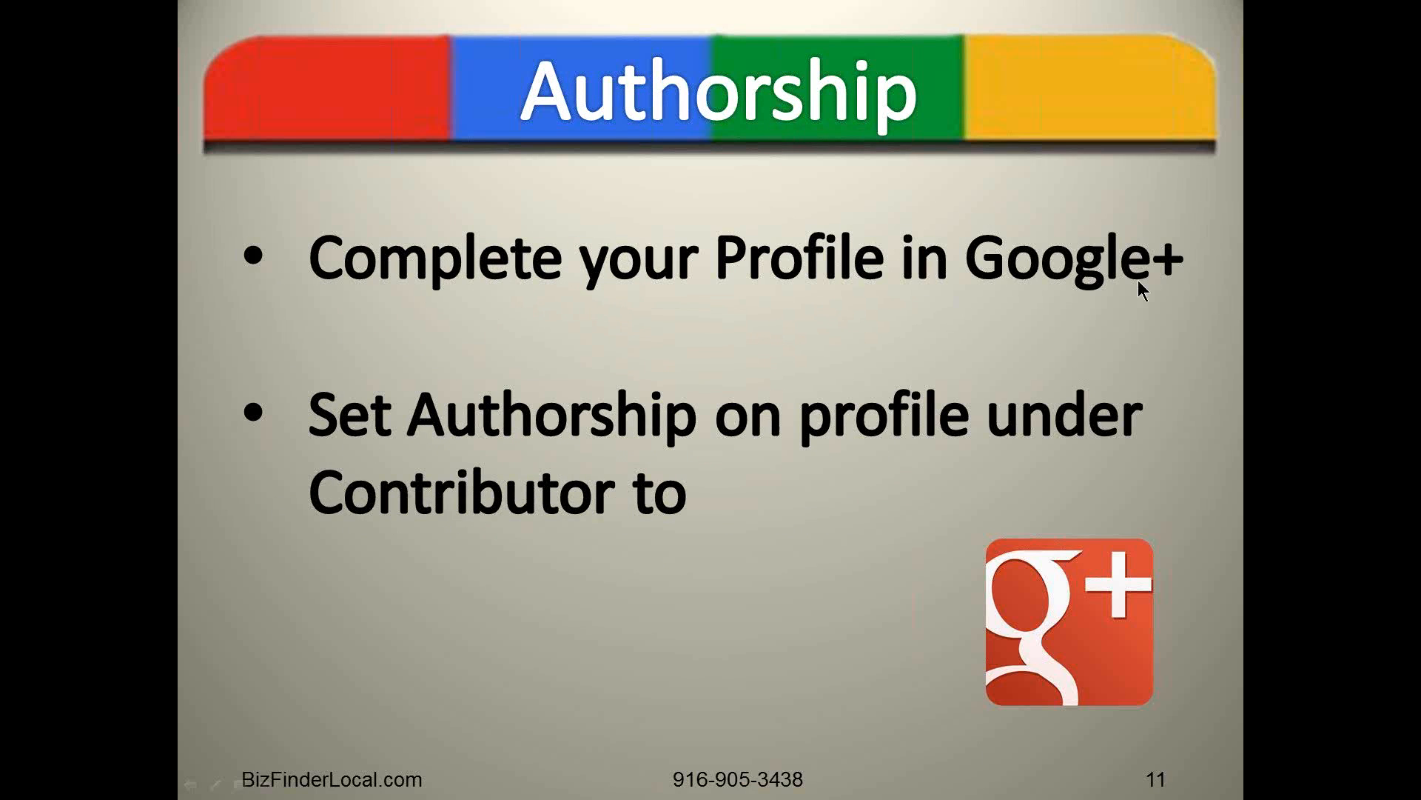
click(432, 465)
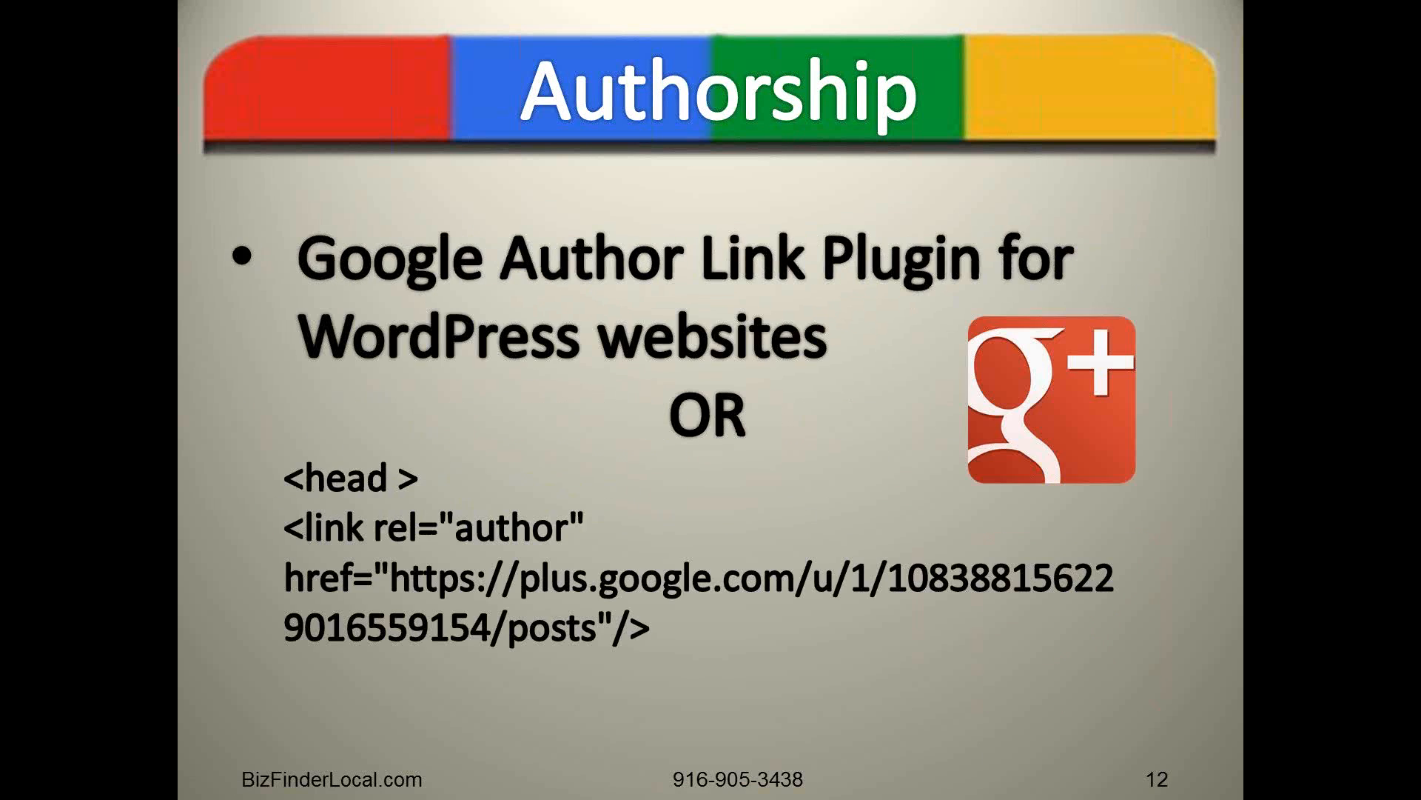